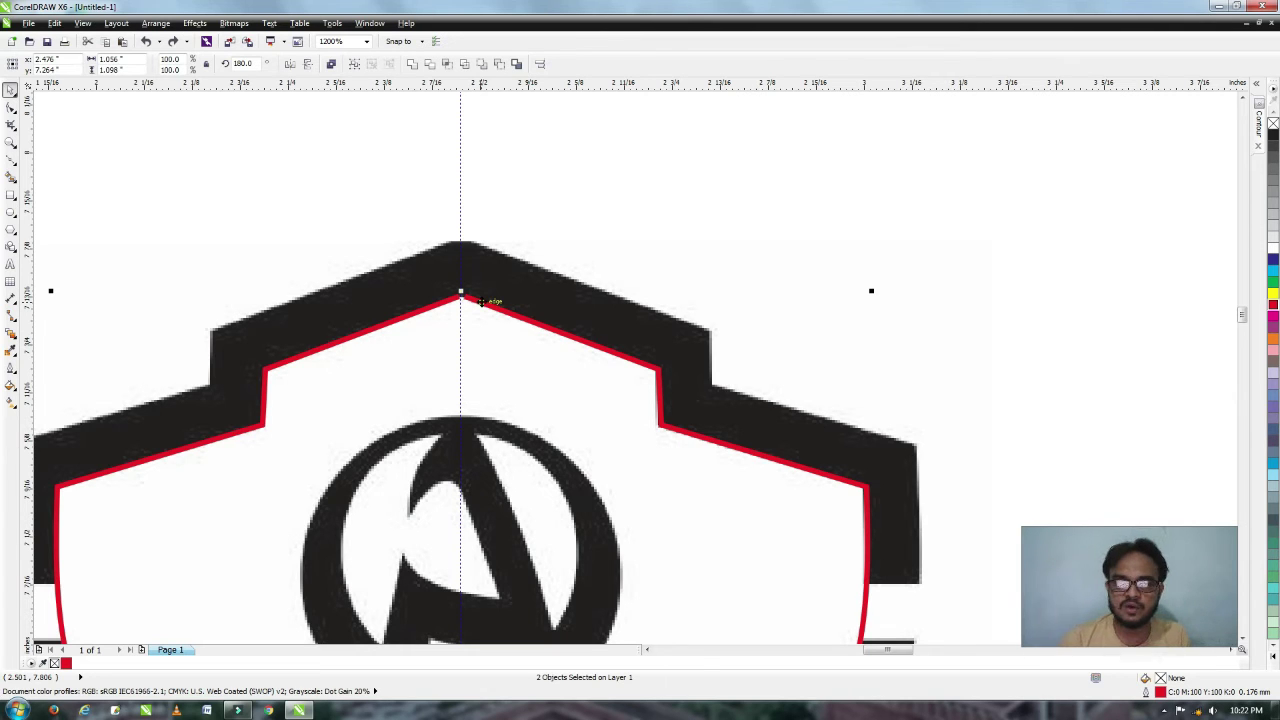
# Combine the two mirrored halves of the red shield outline into a single curve.
pyautogui.scroll(2, 464, 293)
pyautogui.scroll(3, 464, 293)
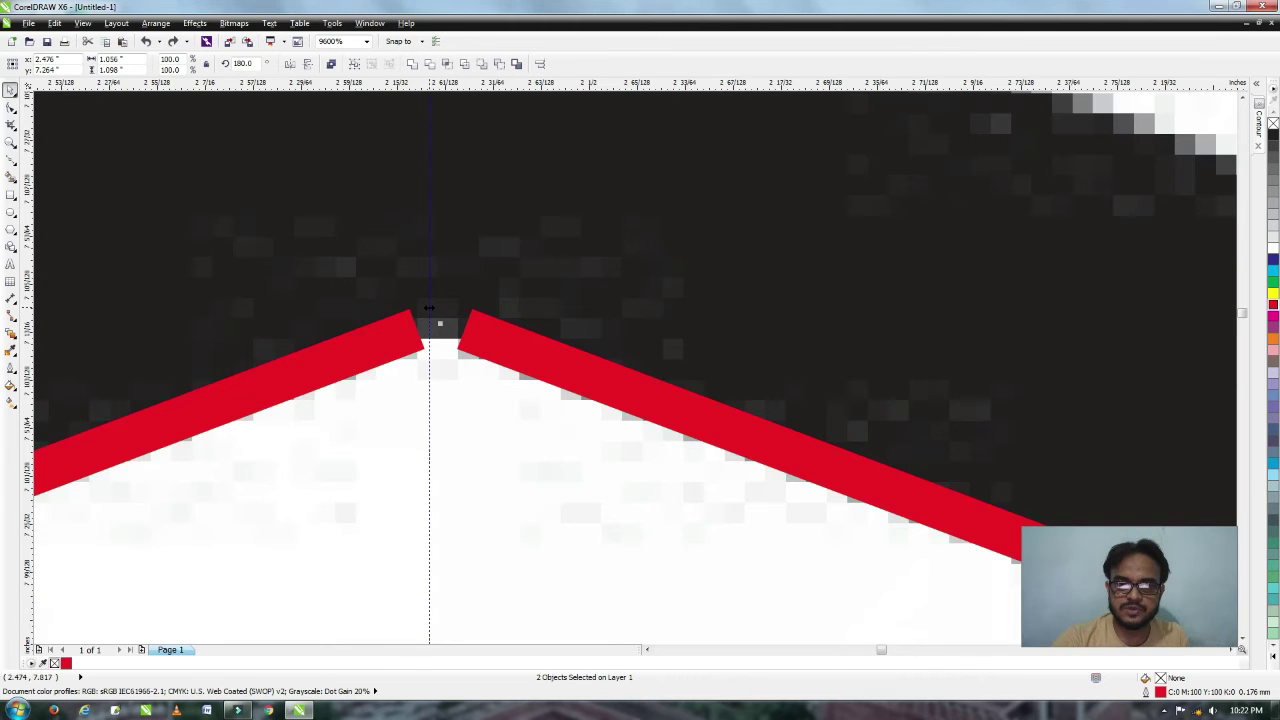
pyautogui.scroll(-1, 429, 308)
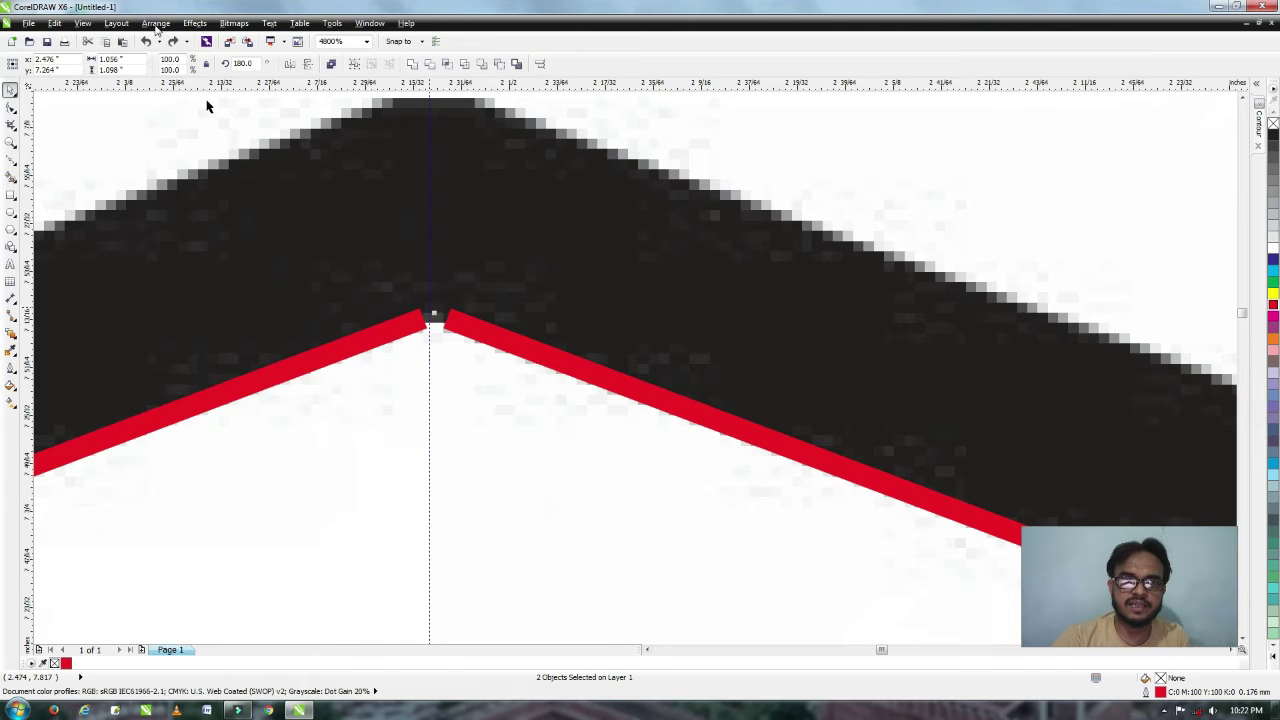
pyautogui.click(155, 23)
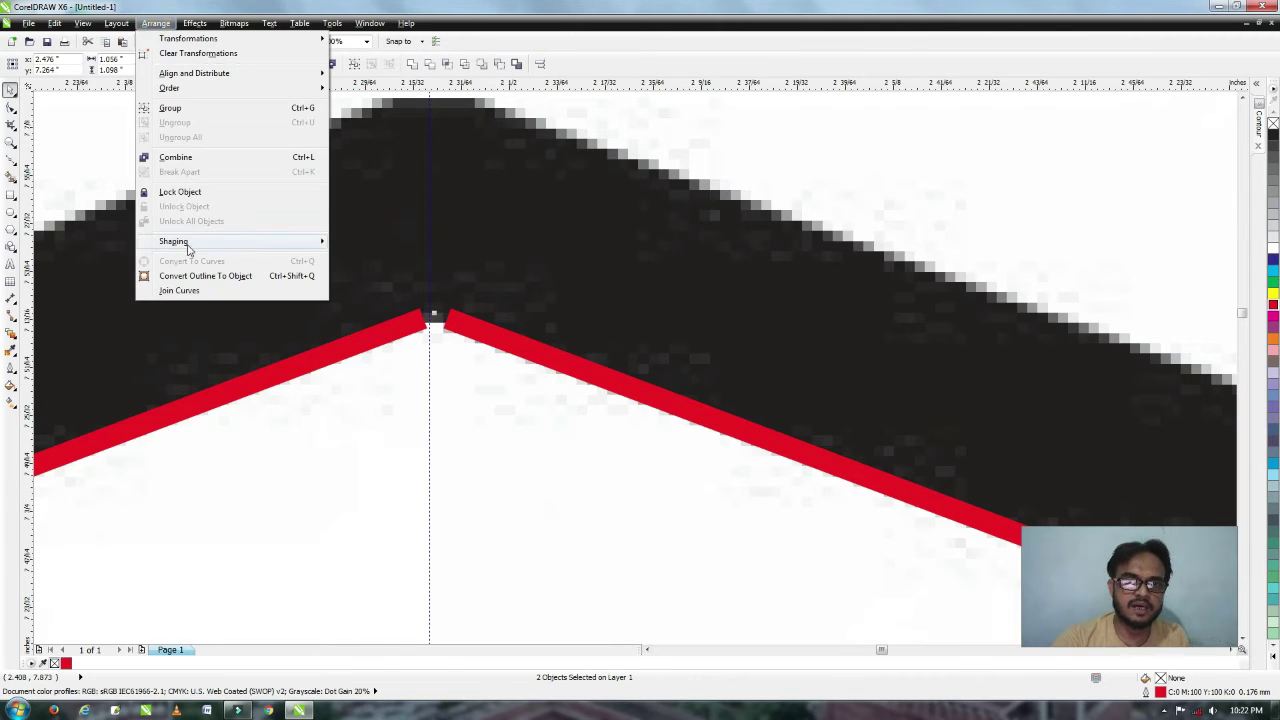
pyautogui.click(306, 160)
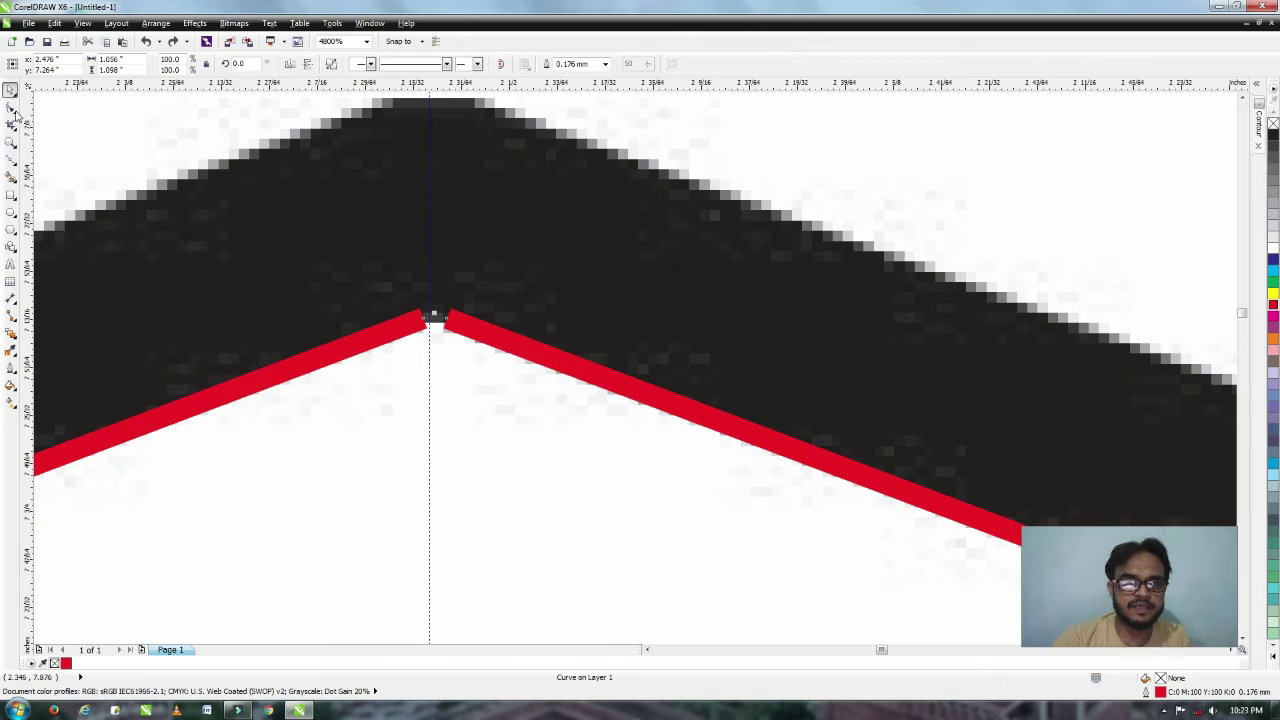
# Join the two open end nodes at the top peak of the red shield outline.
pyautogui.click(11, 108)
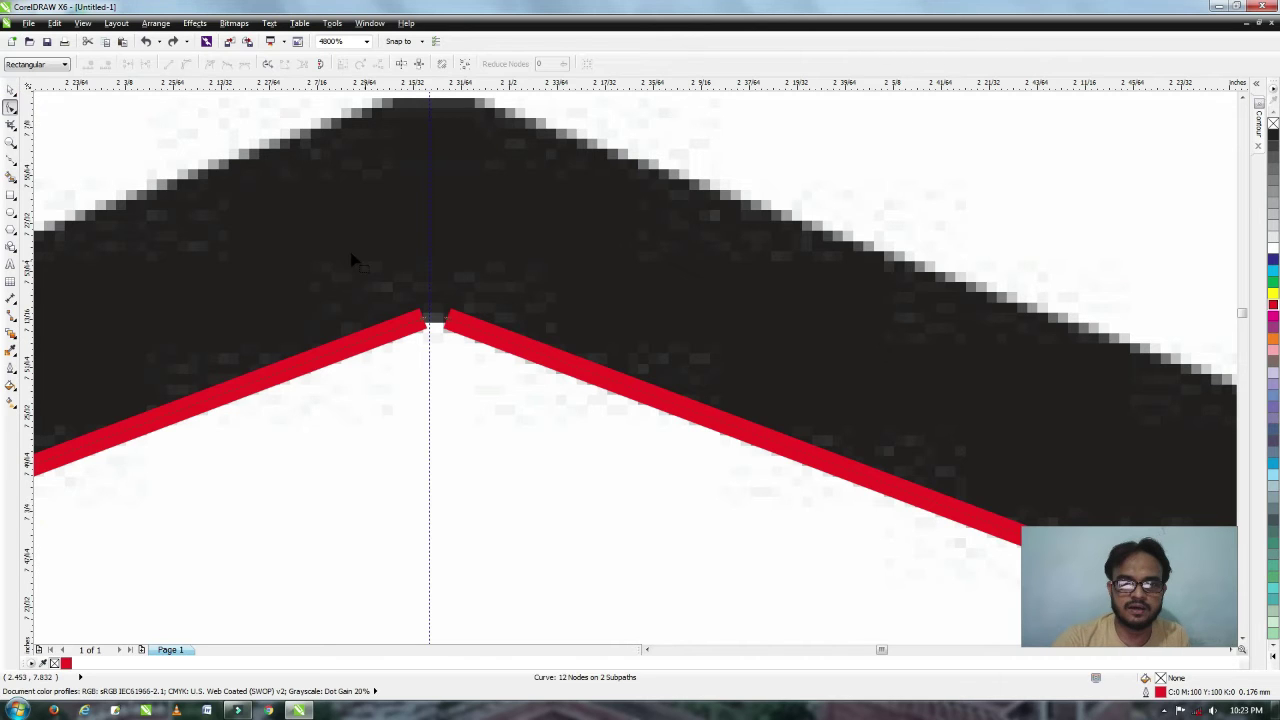
pyautogui.moveTo(351, 254); pyautogui.dragTo(510, 380)
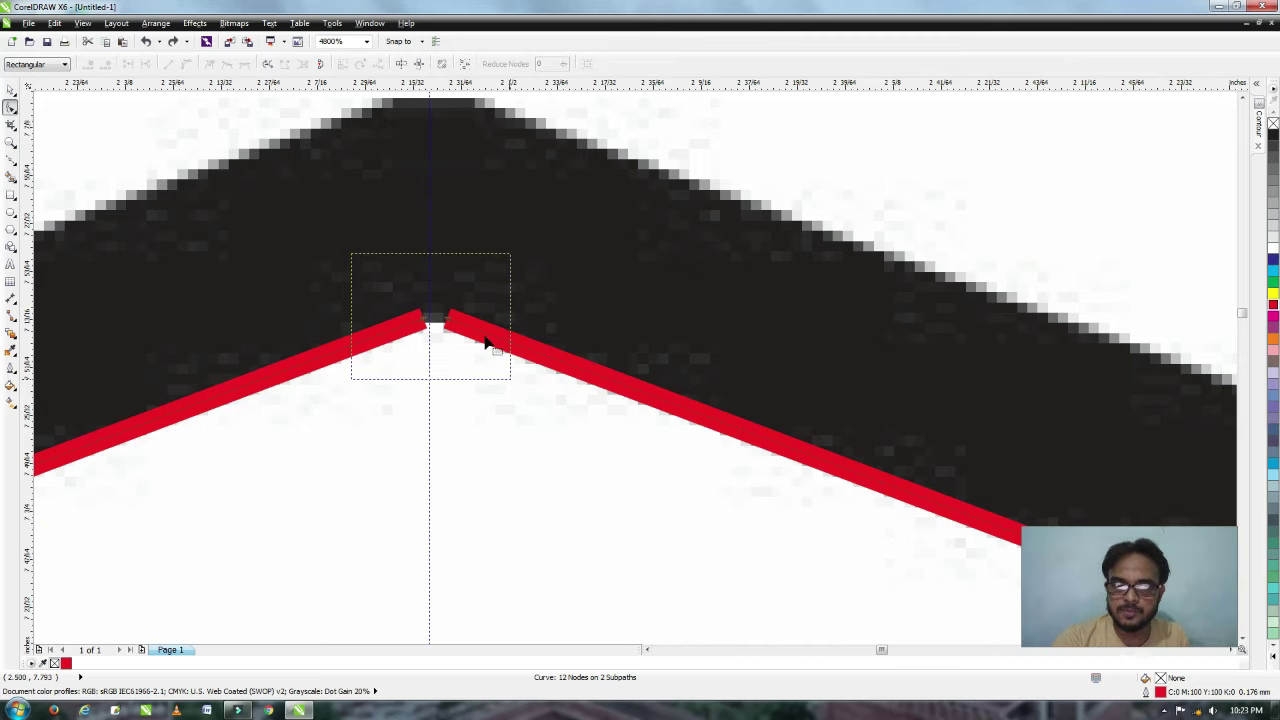
pyautogui.moveTo(352, 266); pyautogui.dragTo(500, 379)
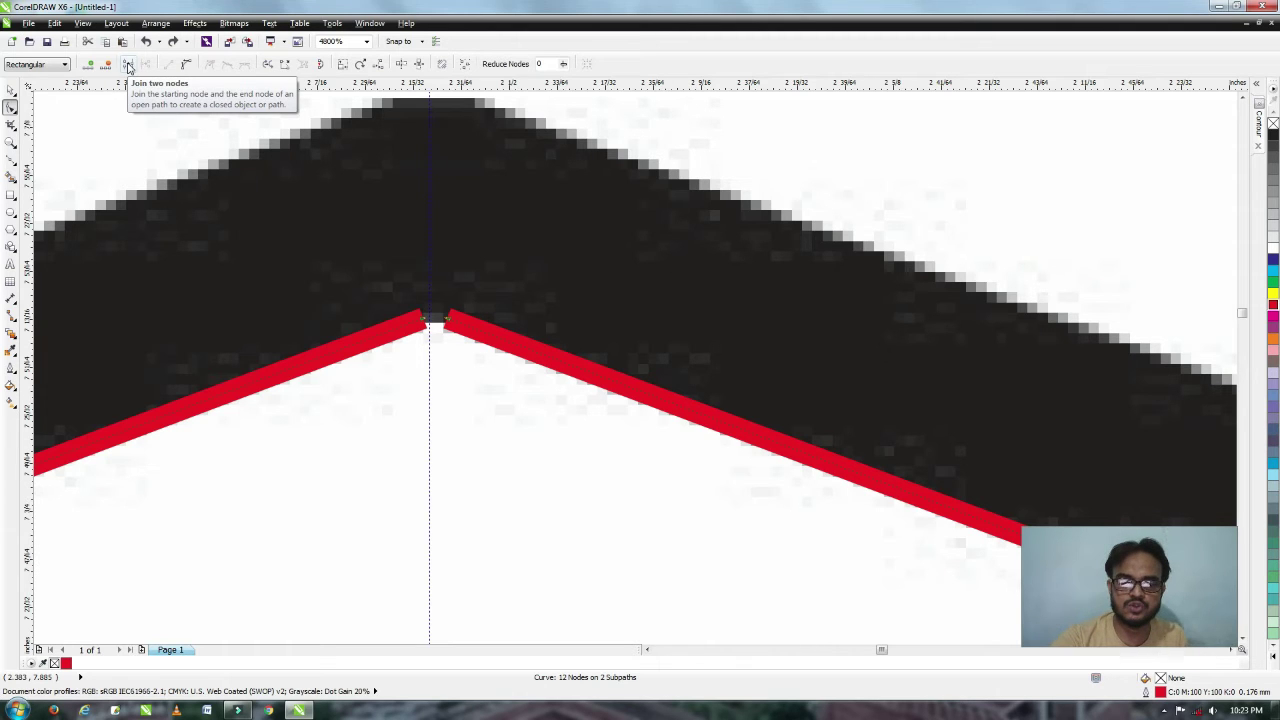
pyautogui.click(128, 66)
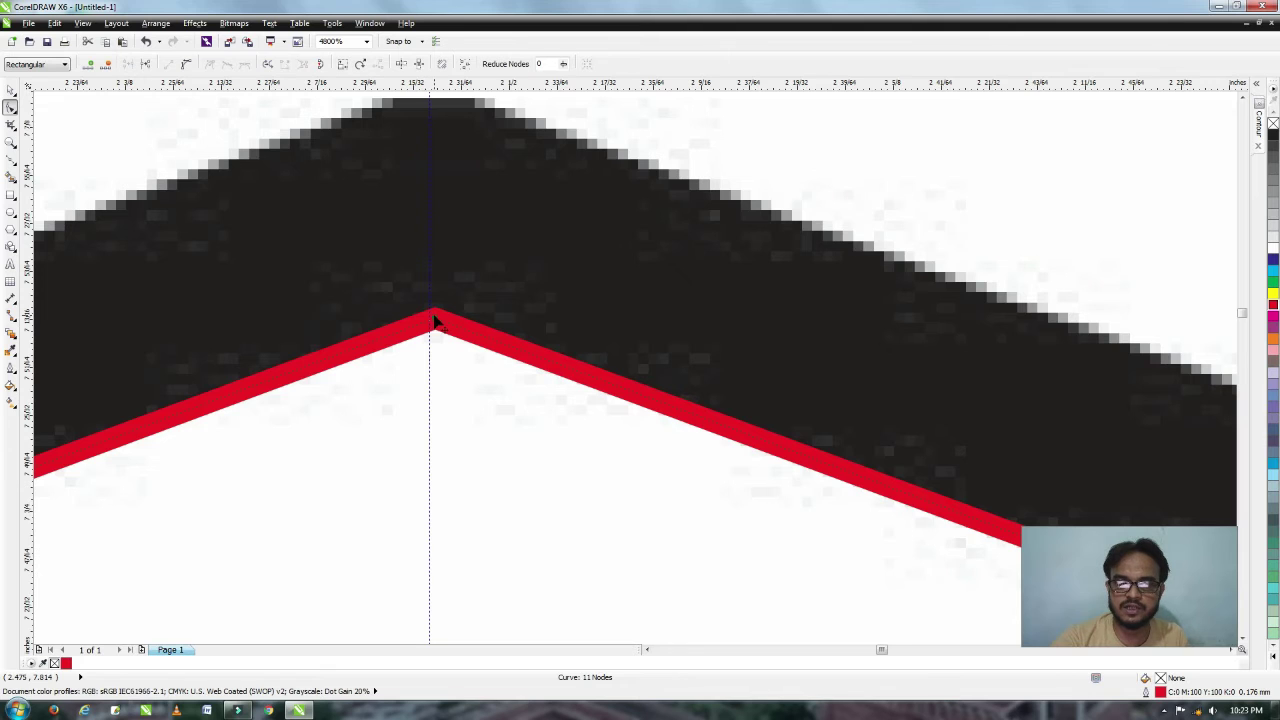
# Join the two overlapping end nodes at the bottom tip of the red outline to close the curve.
pyautogui.scroll(-2, 434, 320)
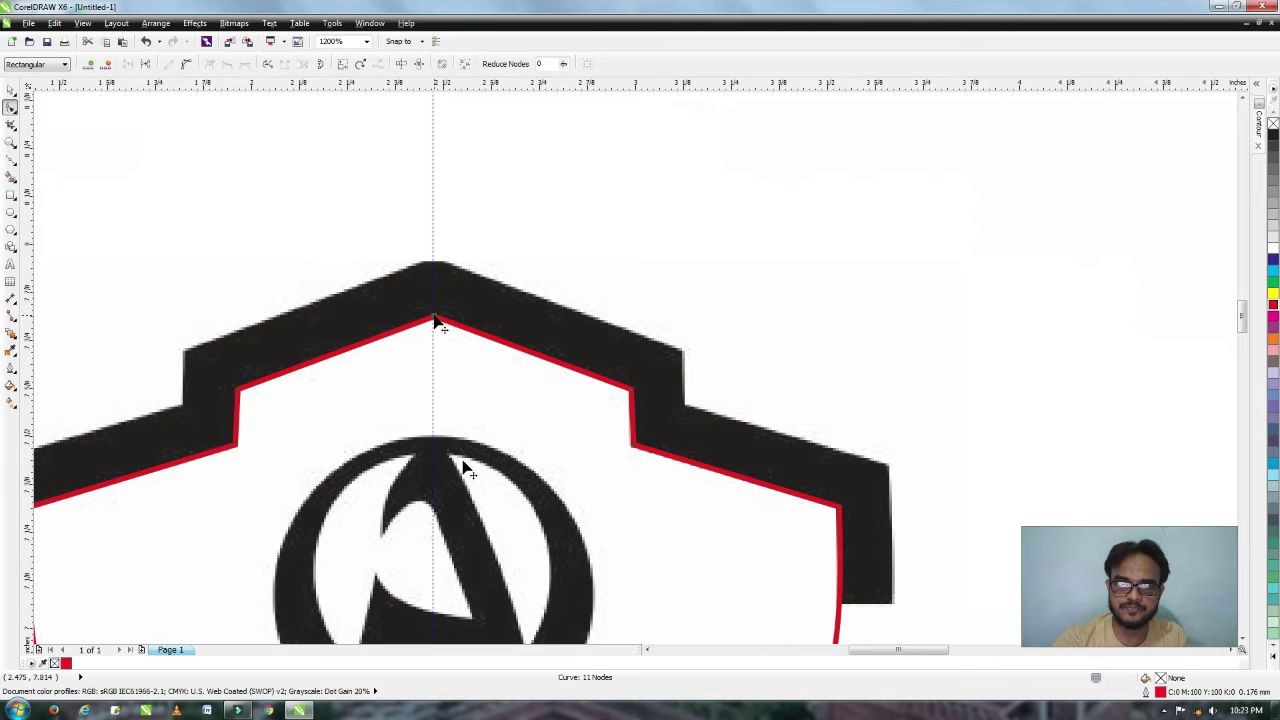
pyautogui.scroll(-3, 434, 320)
pyautogui.press('z')
pyautogui.moveTo(427, 350); pyautogui.dragTo(448, 380)
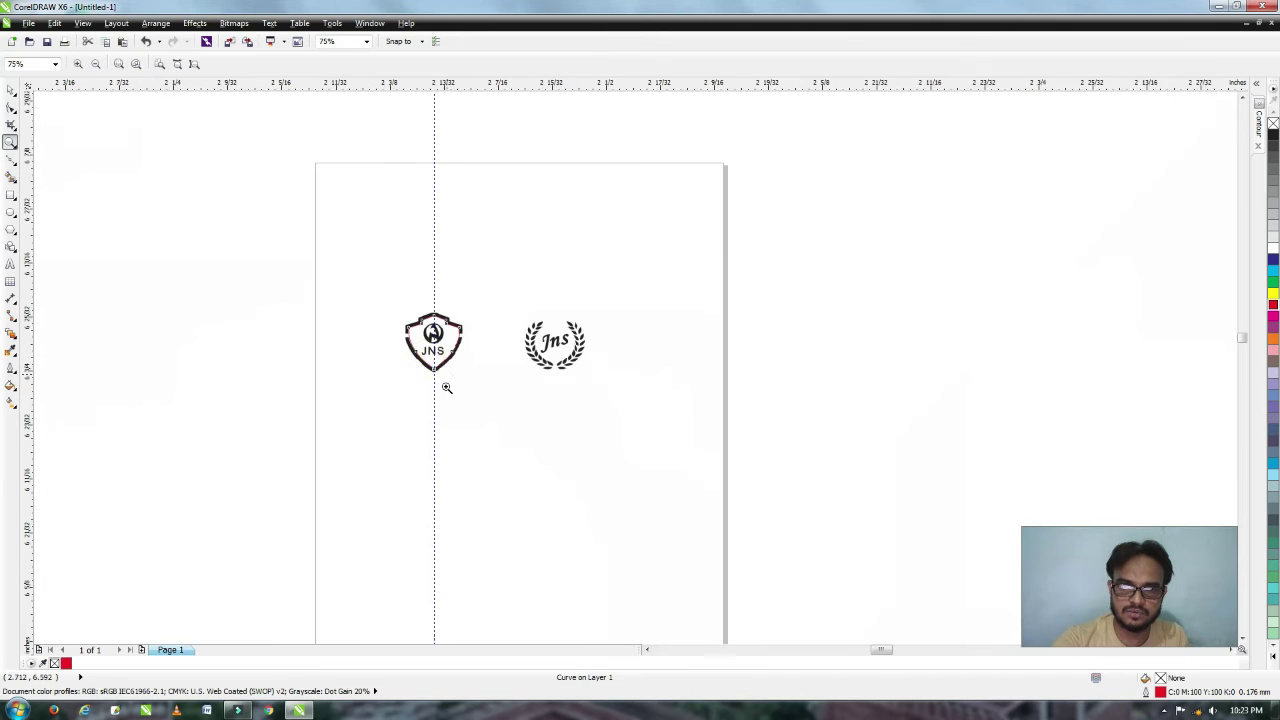
pyautogui.moveTo(533, 395); pyautogui.dragTo(611, 474)
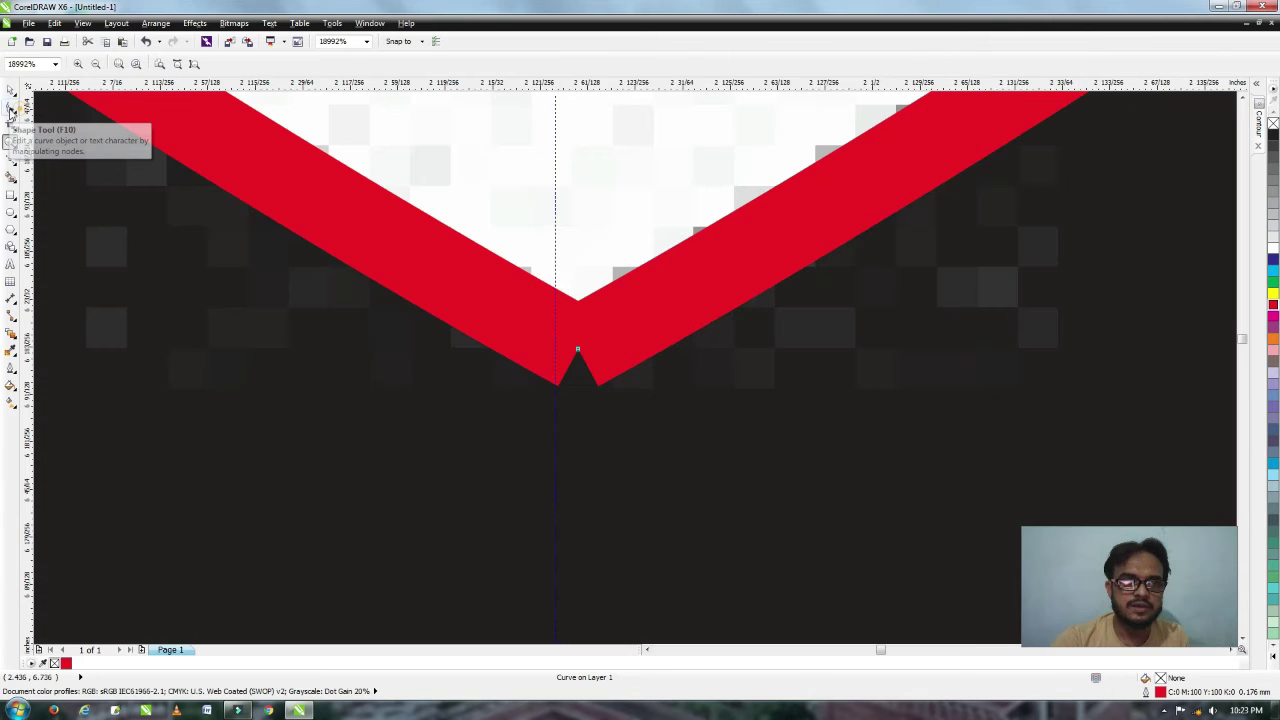
pyautogui.click(10, 108)
pyautogui.moveTo(452, 200); pyautogui.dragTo(636, 384)
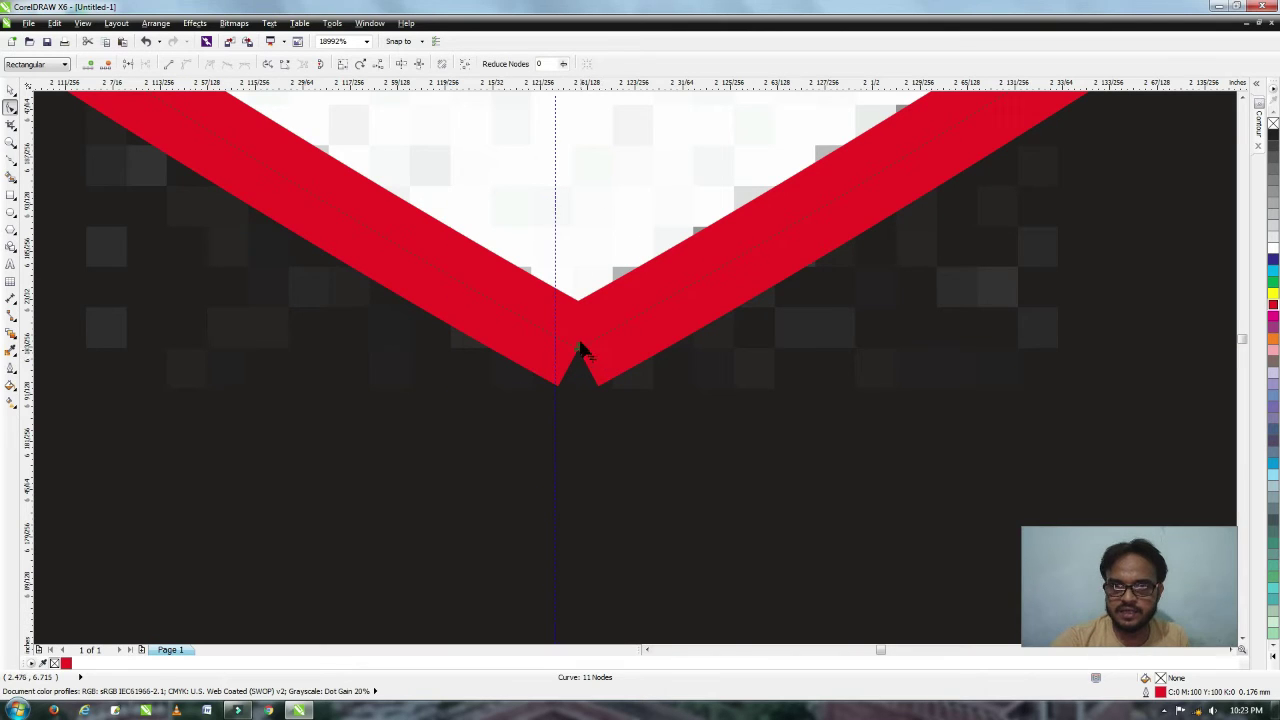
pyautogui.click(610, 353)
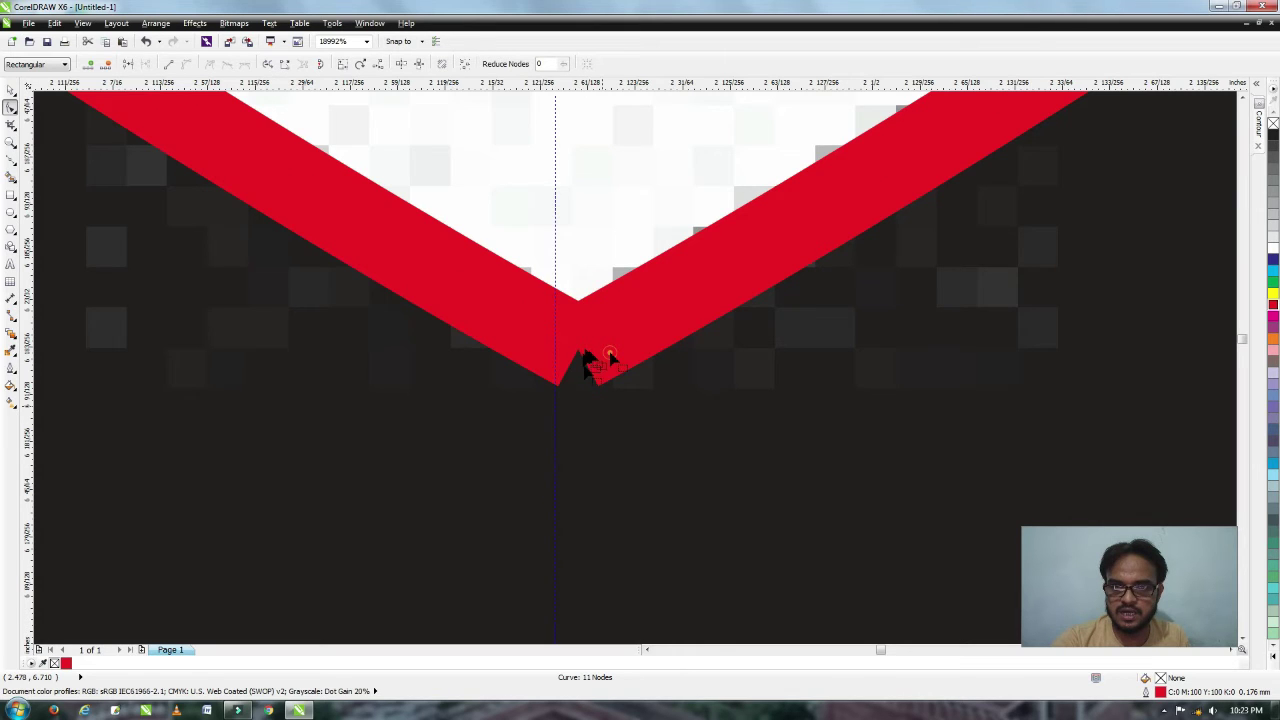
pyautogui.scroll(1, 587, 360)
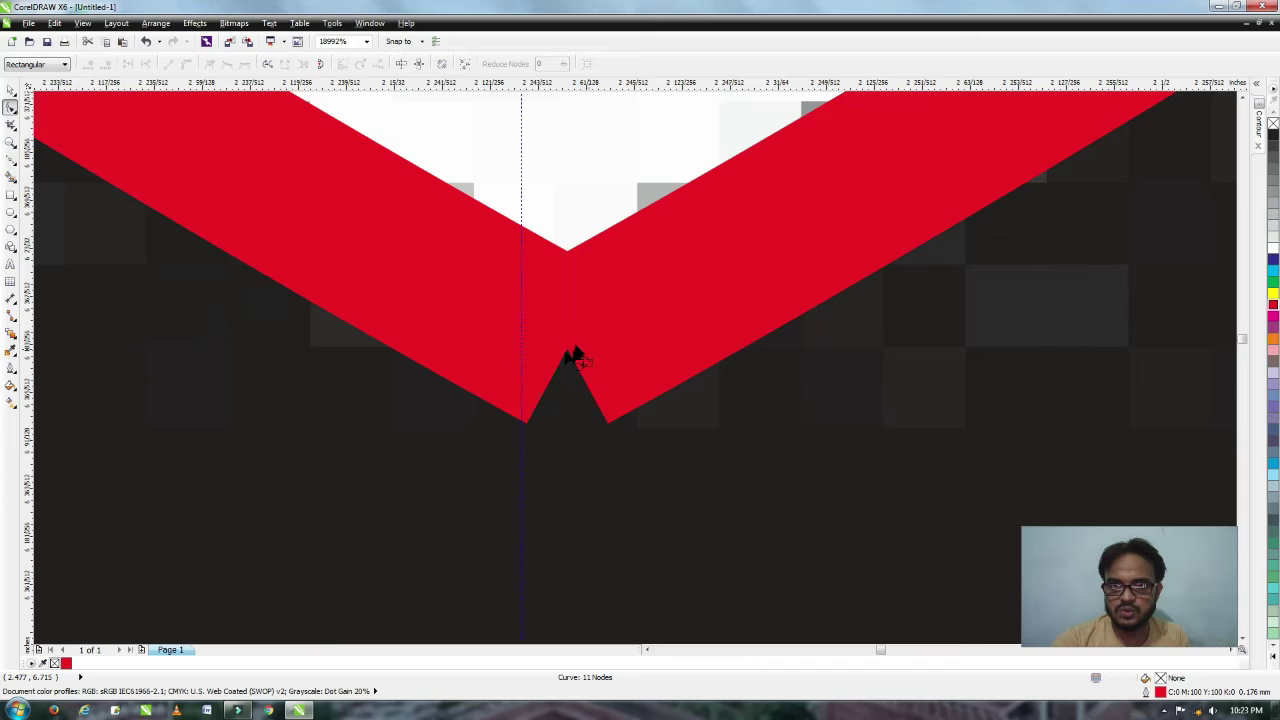
pyautogui.scroll(1, 580, 360)
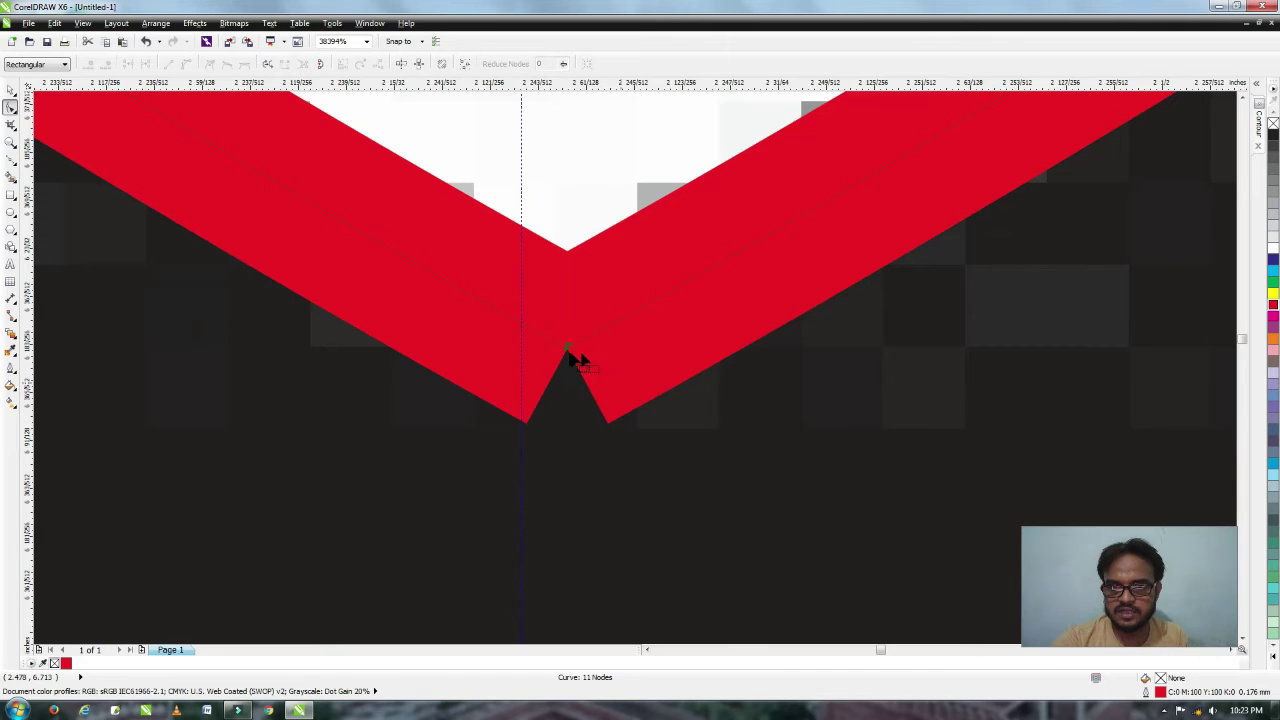
pyautogui.click(568, 350)
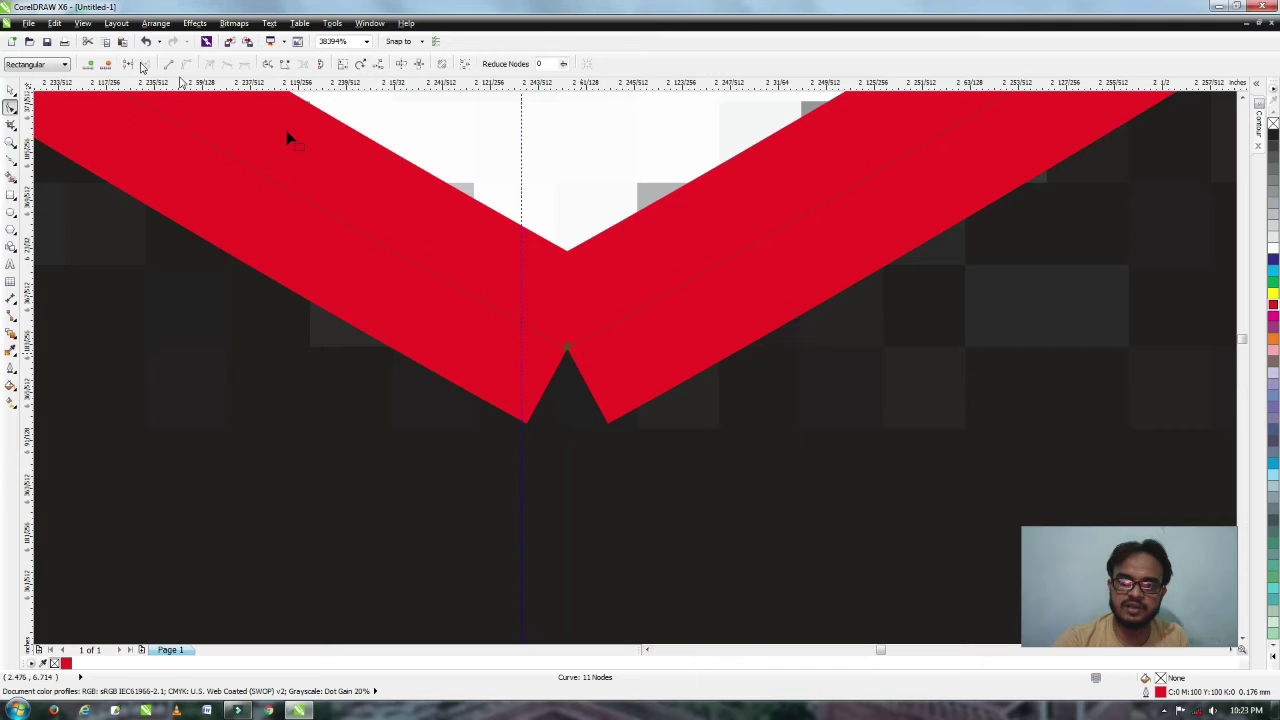
pyautogui.press('Delete')
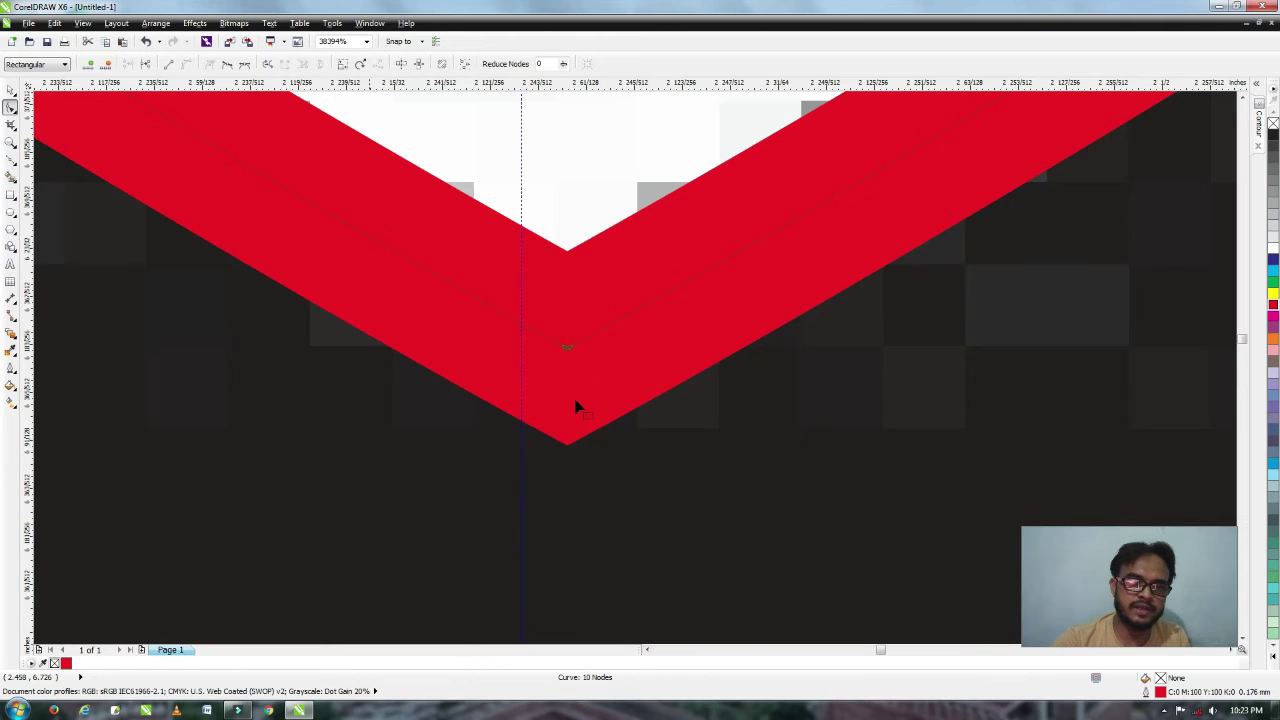
# Place a vertical guideline along the outer left edge of the shield's black border at x 1.875 inches.
pyautogui.scroll(-4, 576, 405)
pyautogui.scroll(-6, 576, 405)
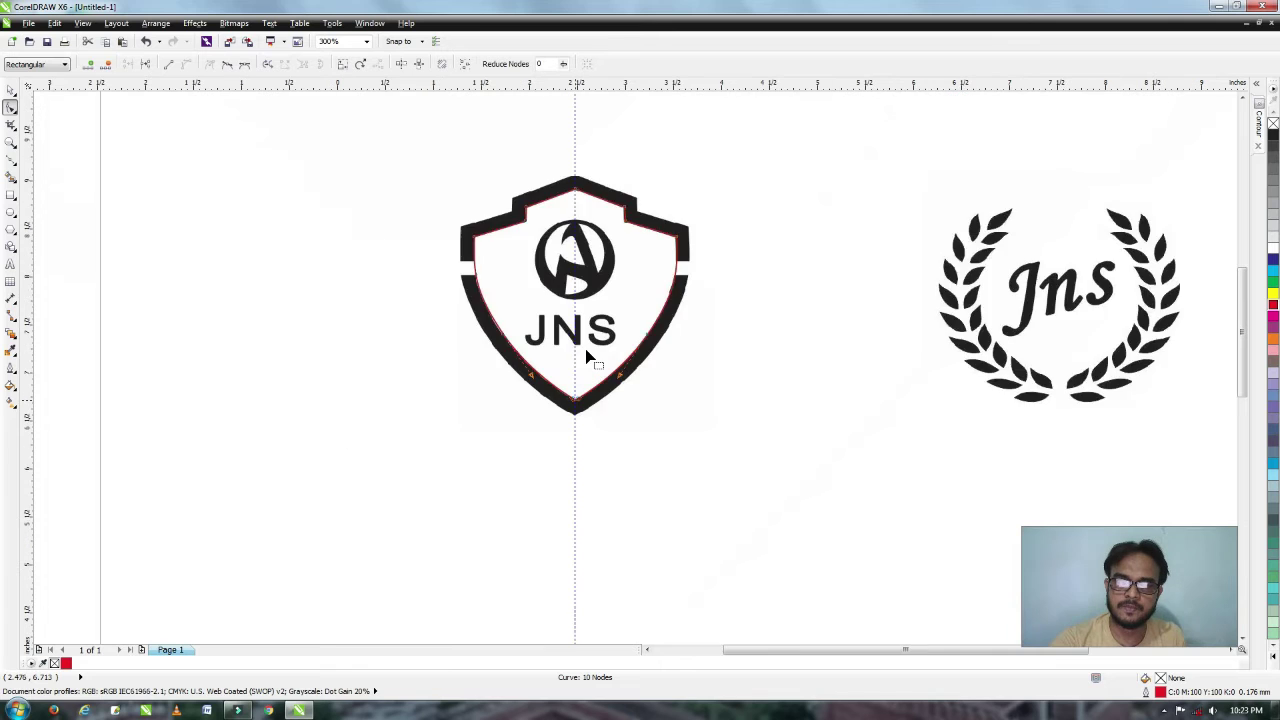
pyautogui.moveTo(506, 276); pyautogui.dragTo(671, 418)
pyautogui.press('space')
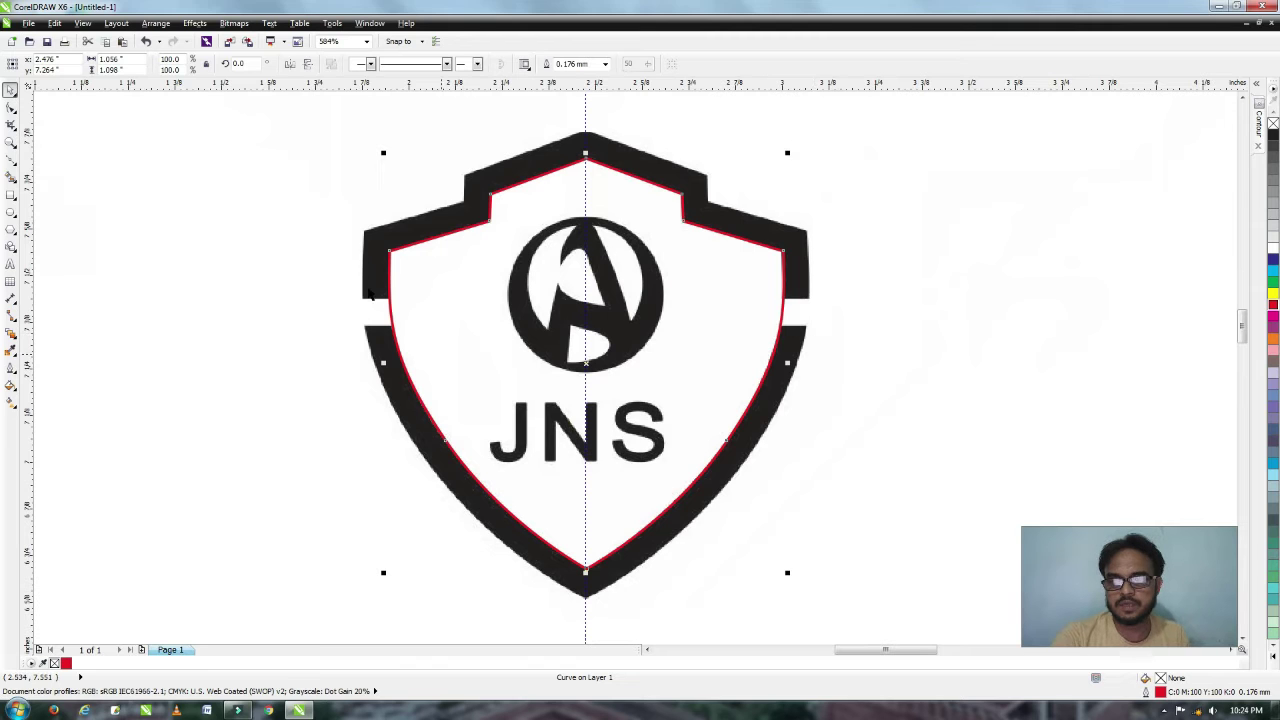
pyautogui.press('space')
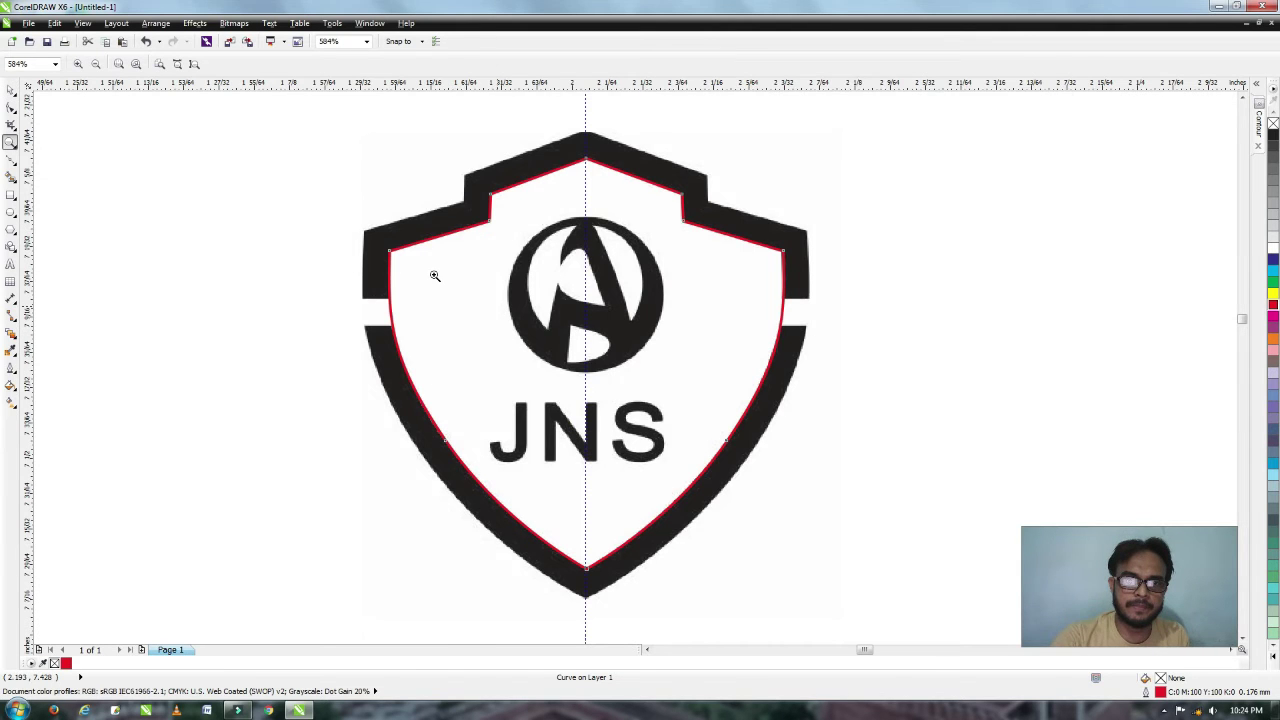
pyautogui.moveTo(434, 276); pyautogui.dragTo(460, 305)
pyautogui.scroll(-5, 430, 282)
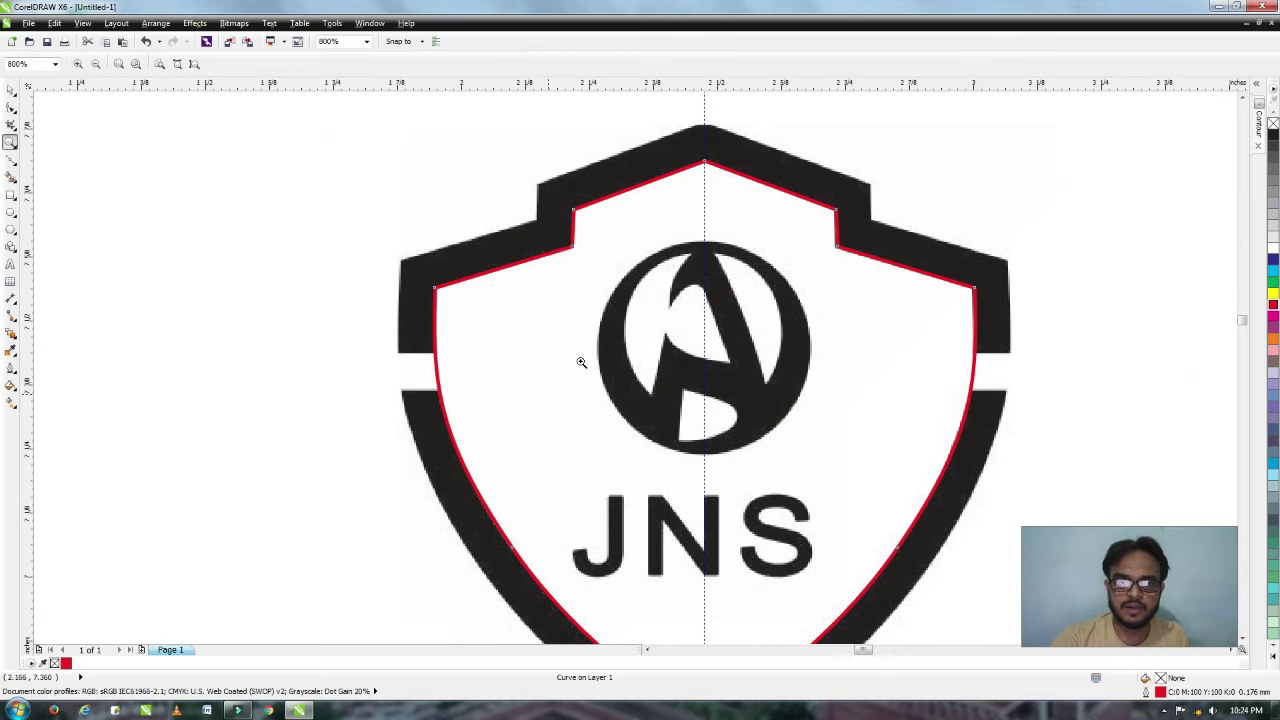
pyautogui.moveTo(352, 251); pyautogui.dragTo(548, 393)
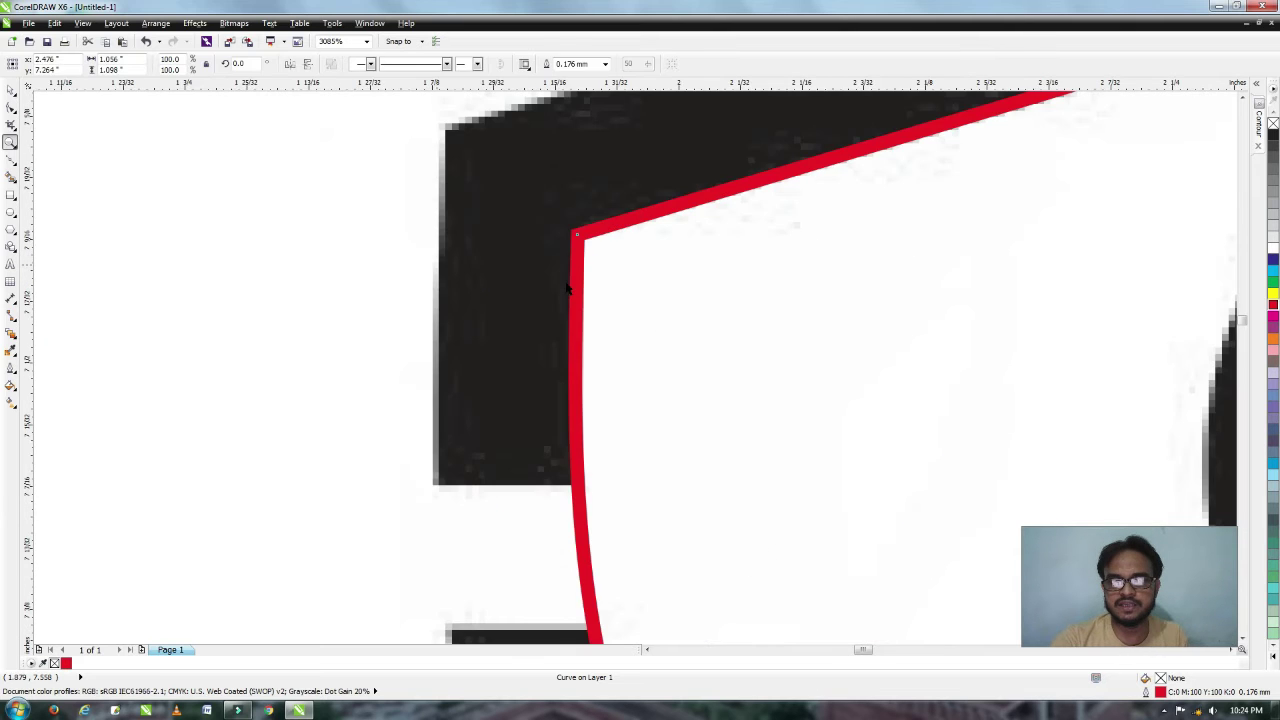
pyautogui.press('space')
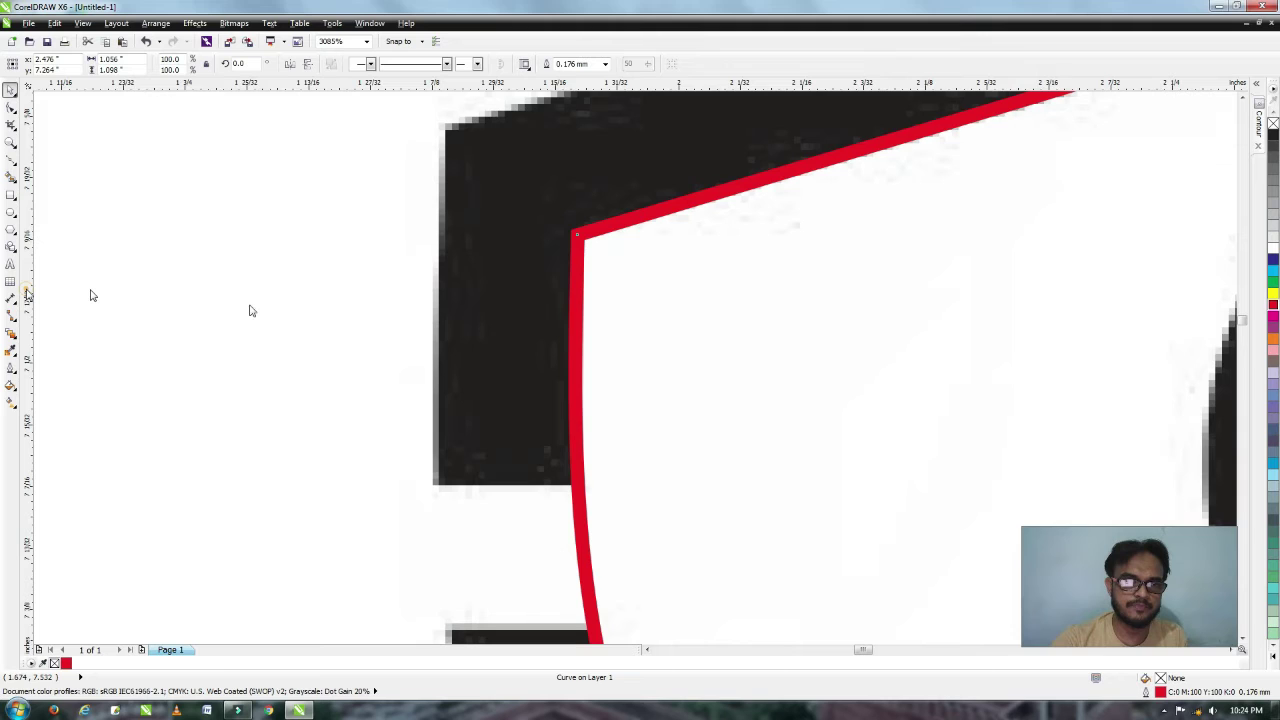
pyautogui.click(434, 323)
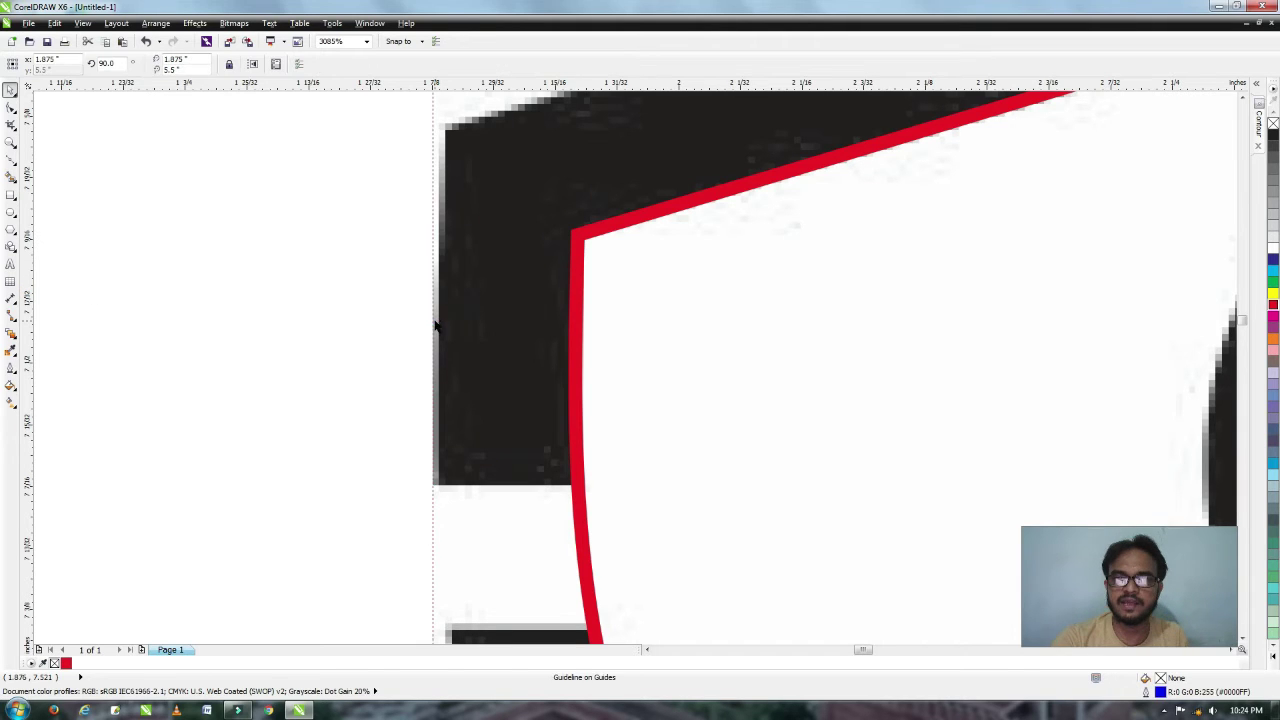
# Measure the black border's thickness with a temporary rectangle from the guideline to the red outline, and delete the rectangle.
pyautogui.click(11, 195)
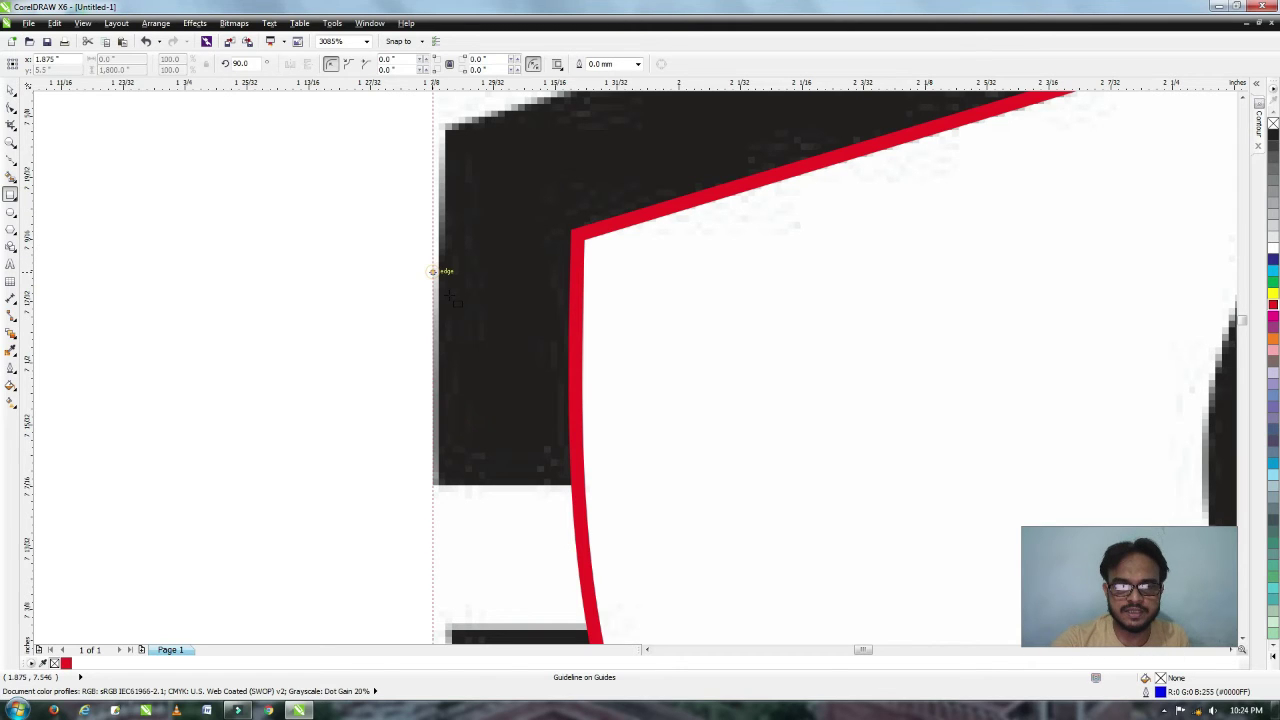
pyautogui.moveTo(433, 271); pyautogui.dragTo(457, 307)
pyautogui.moveTo(529, 350); pyautogui.dragTo(577, 367)
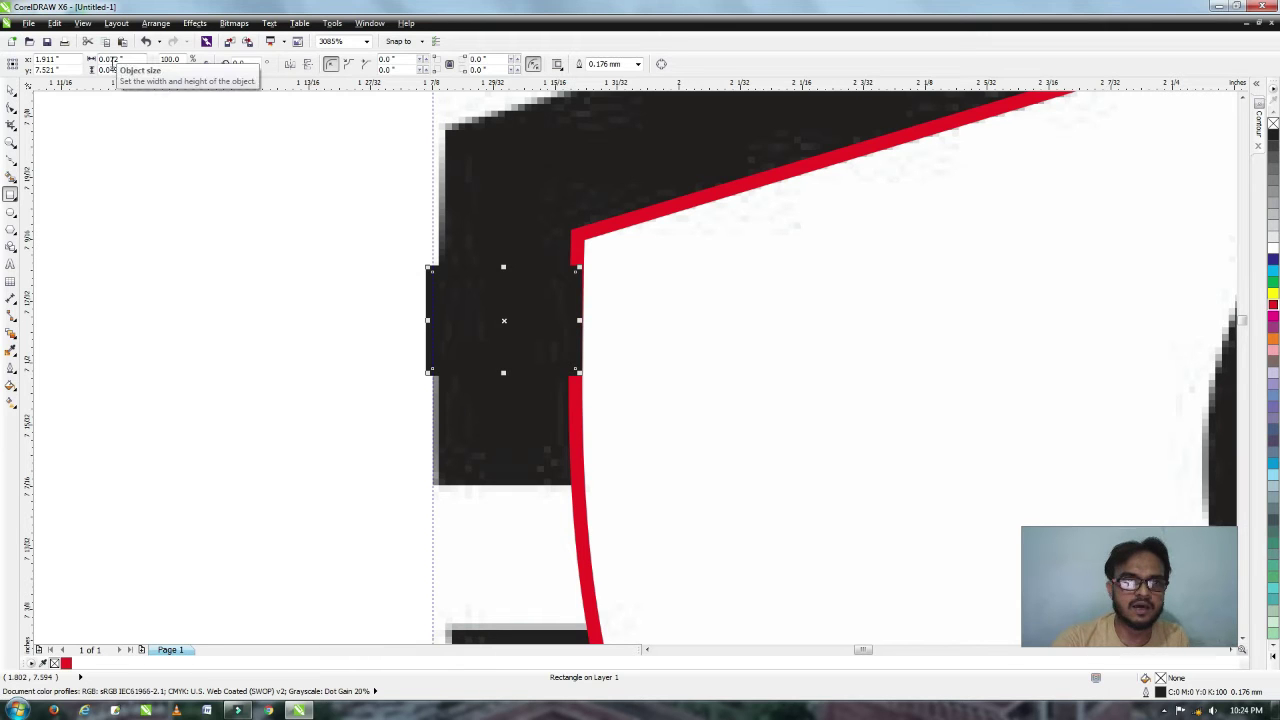
pyautogui.press('space')
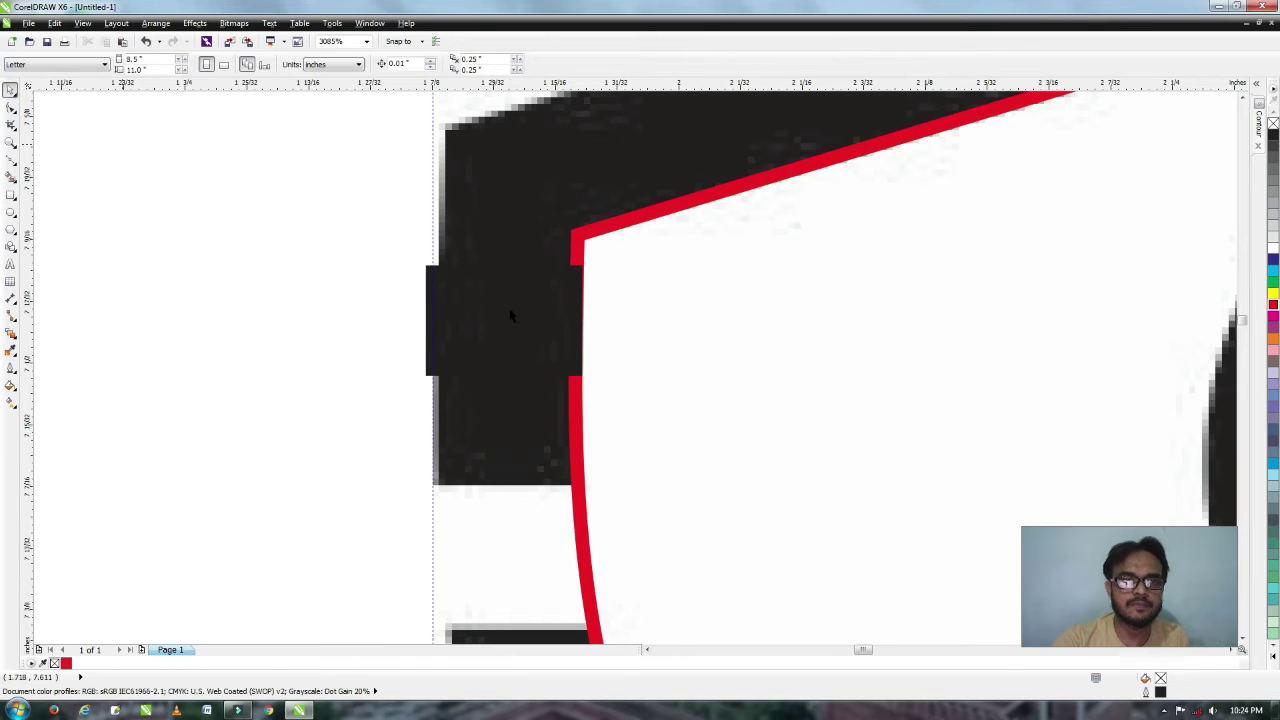
pyautogui.click(507, 312)
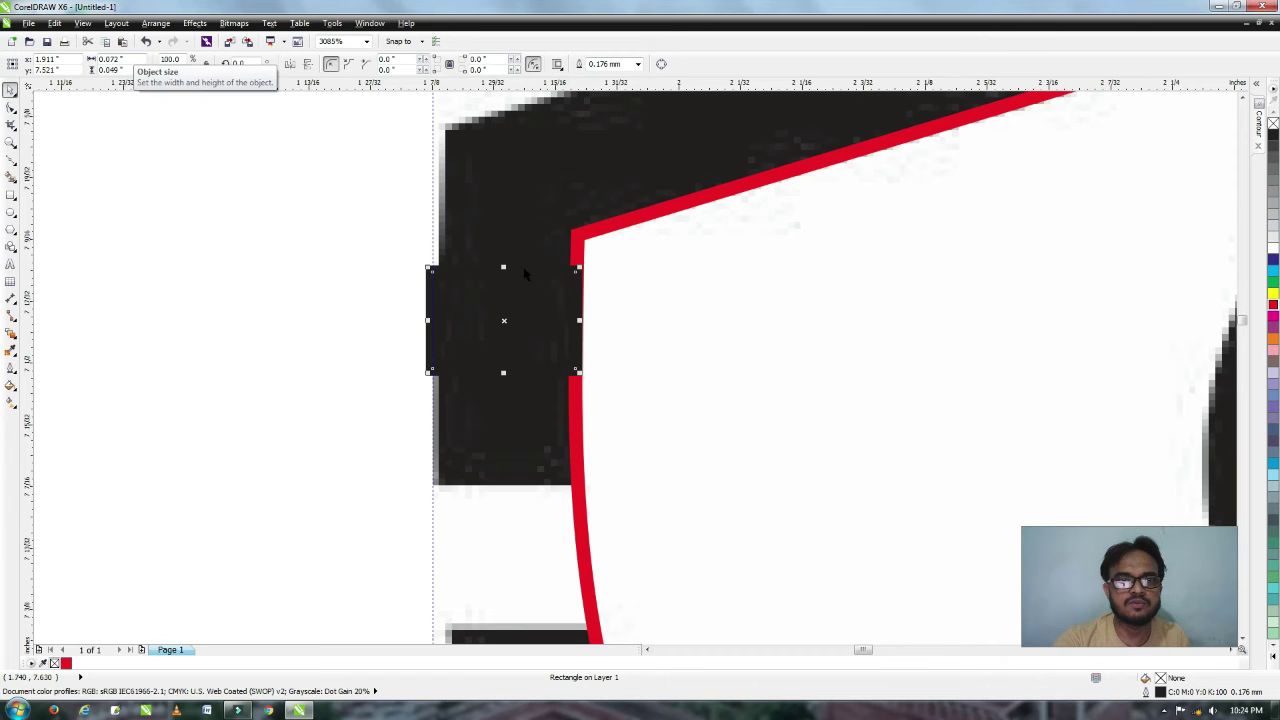
pyautogui.doubleClick(91, 61)
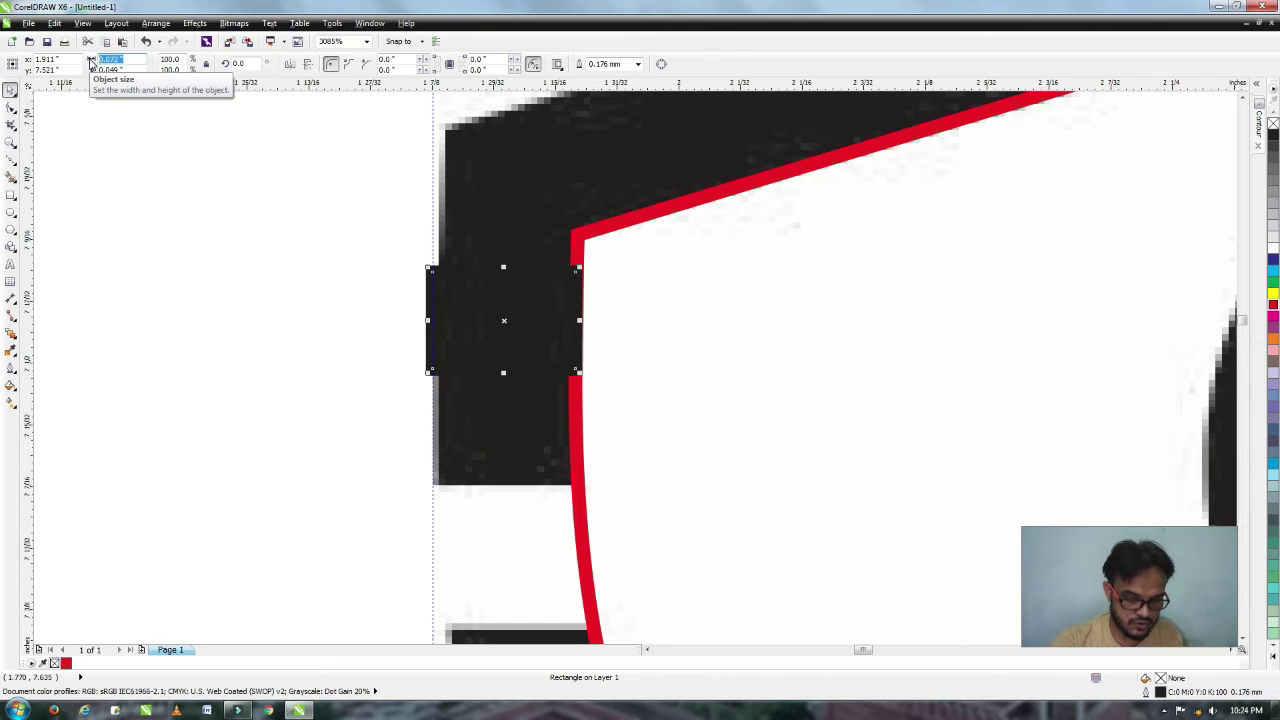
pyautogui.click(220, 154)
pyautogui.click(501, 270)
pyautogui.press('Delete')
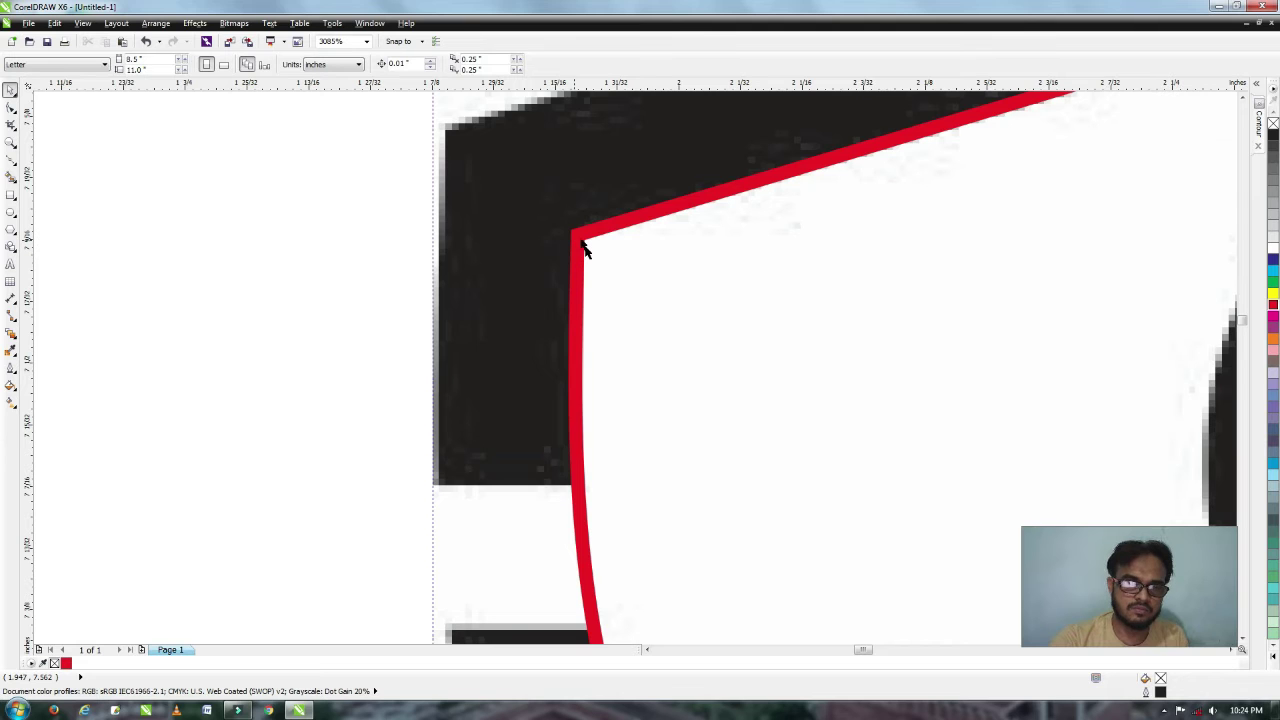
# Apply a one-step outside contour to the red shield outline.
pyautogui.click(459, 361)
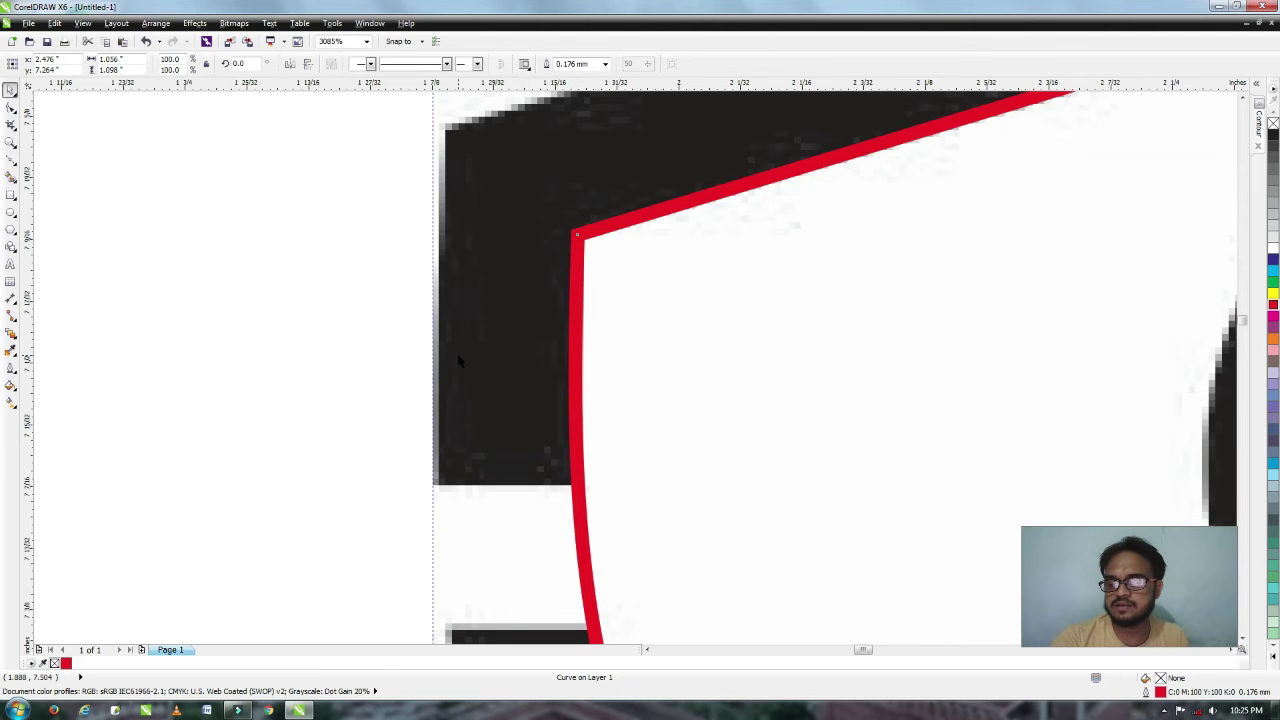
pyautogui.scroll(-2, 459, 361)
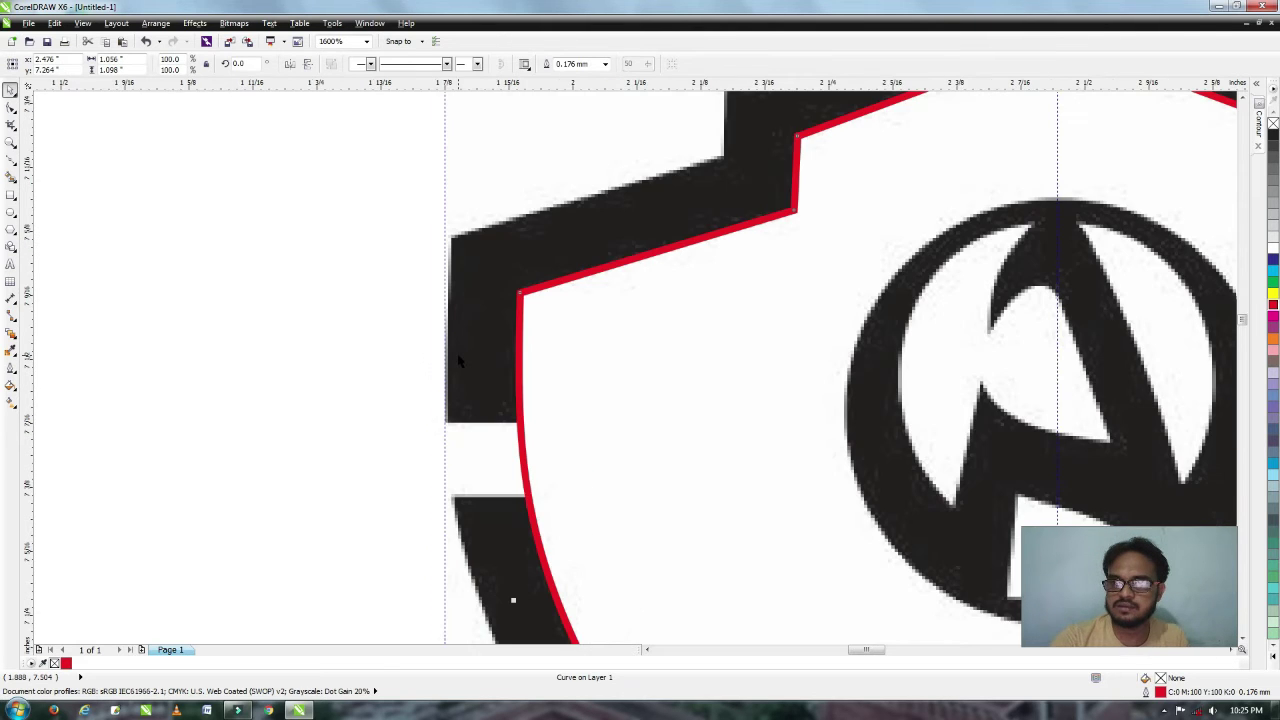
pyautogui.click(12, 334)
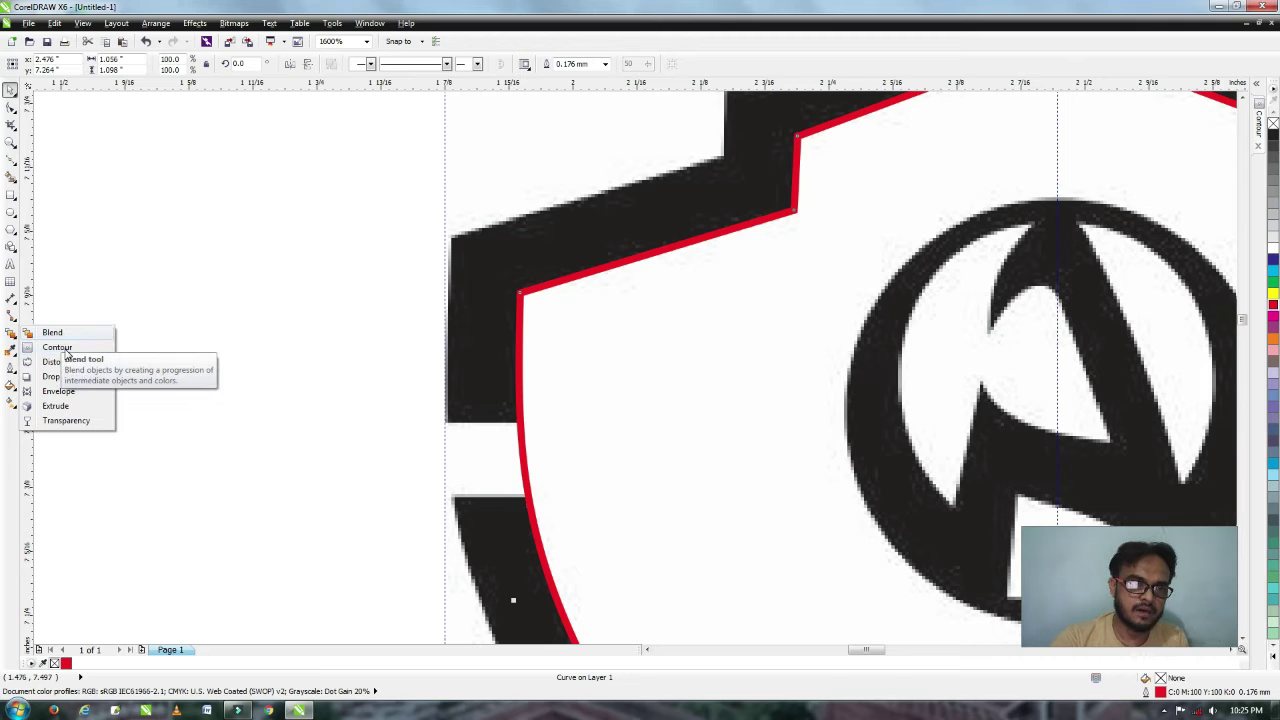
pyautogui.click(60, 348)
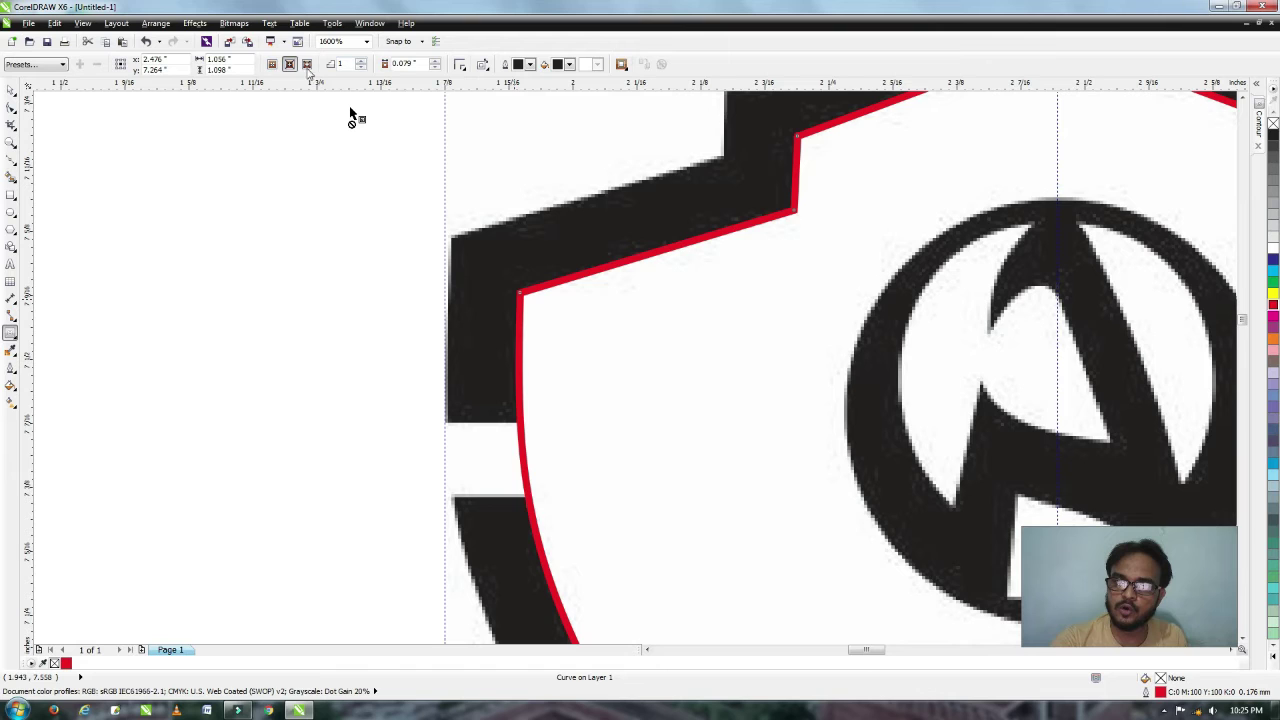
pyautogui.click(308, 66)
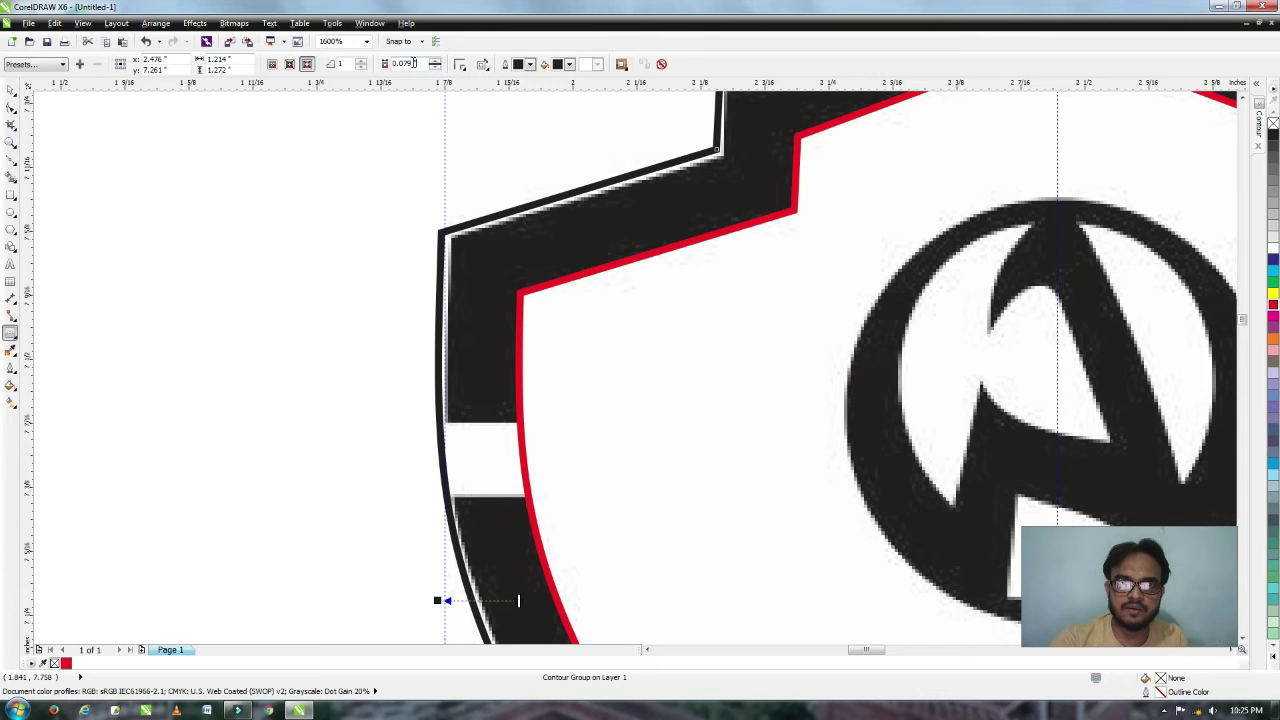
# Set the outside contour's offset to 0.072 inches and its outline and fill colour to red.
pyautogui.click(418, 65)
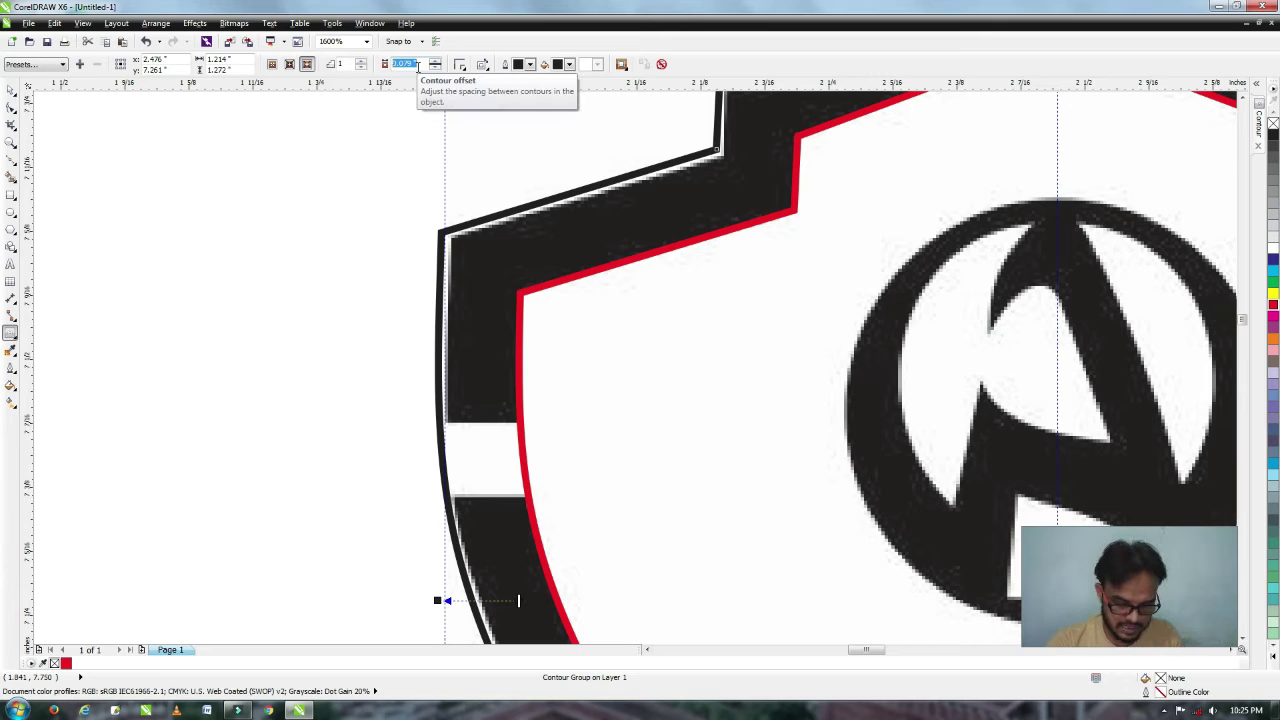
pyautogui.write('0.072')
pyautogui.press('Return')
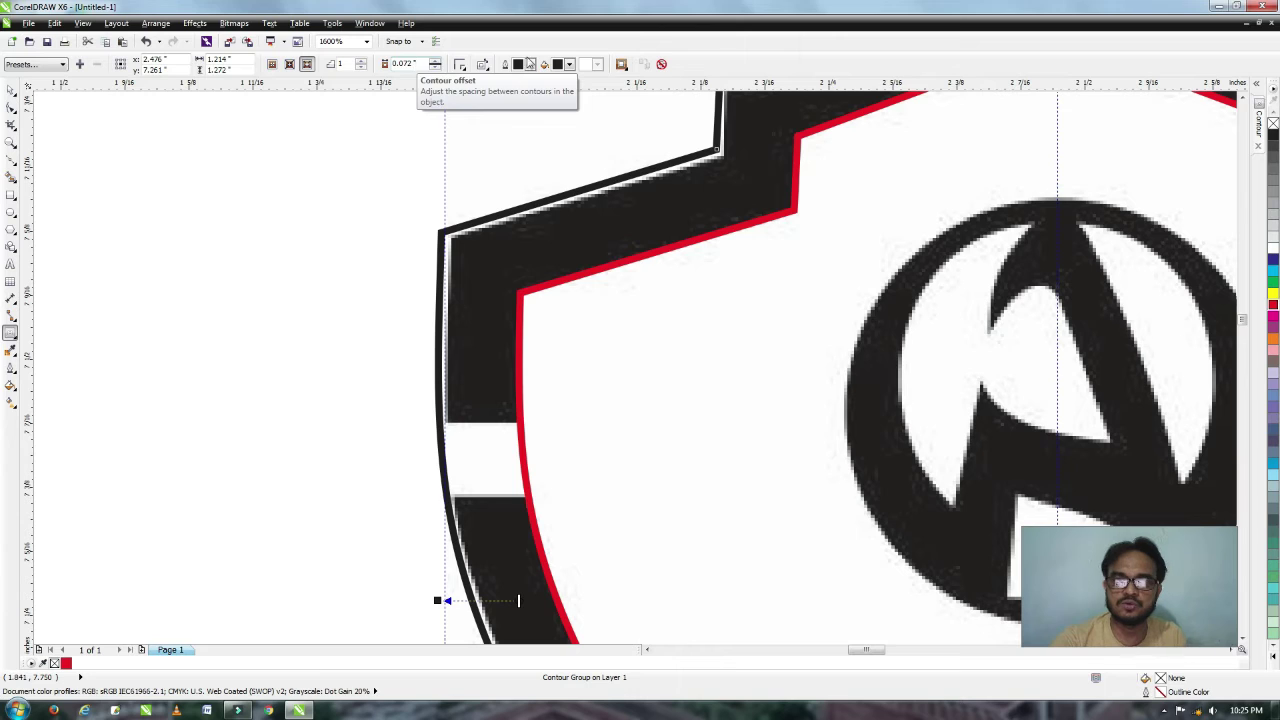
pyautogui.click(308, 64)
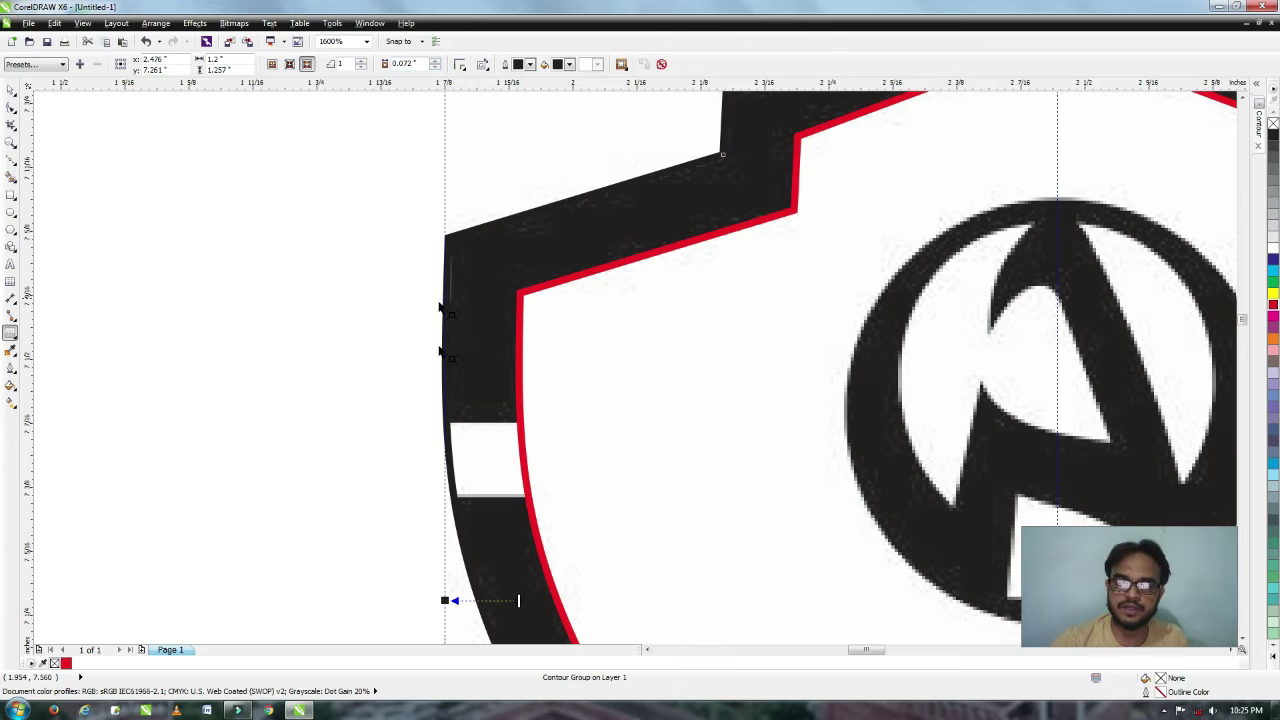
pyautogui.click(569, 64)
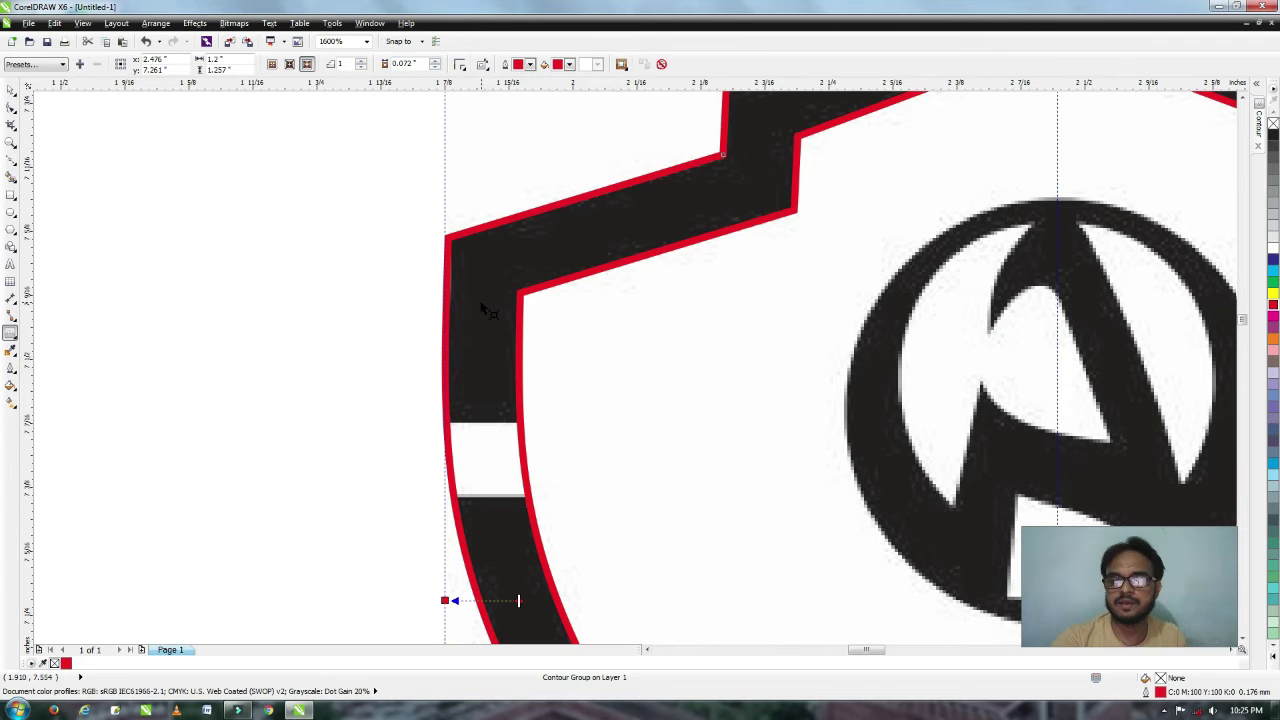
pyautogui.scroll(-1, 490, 312)
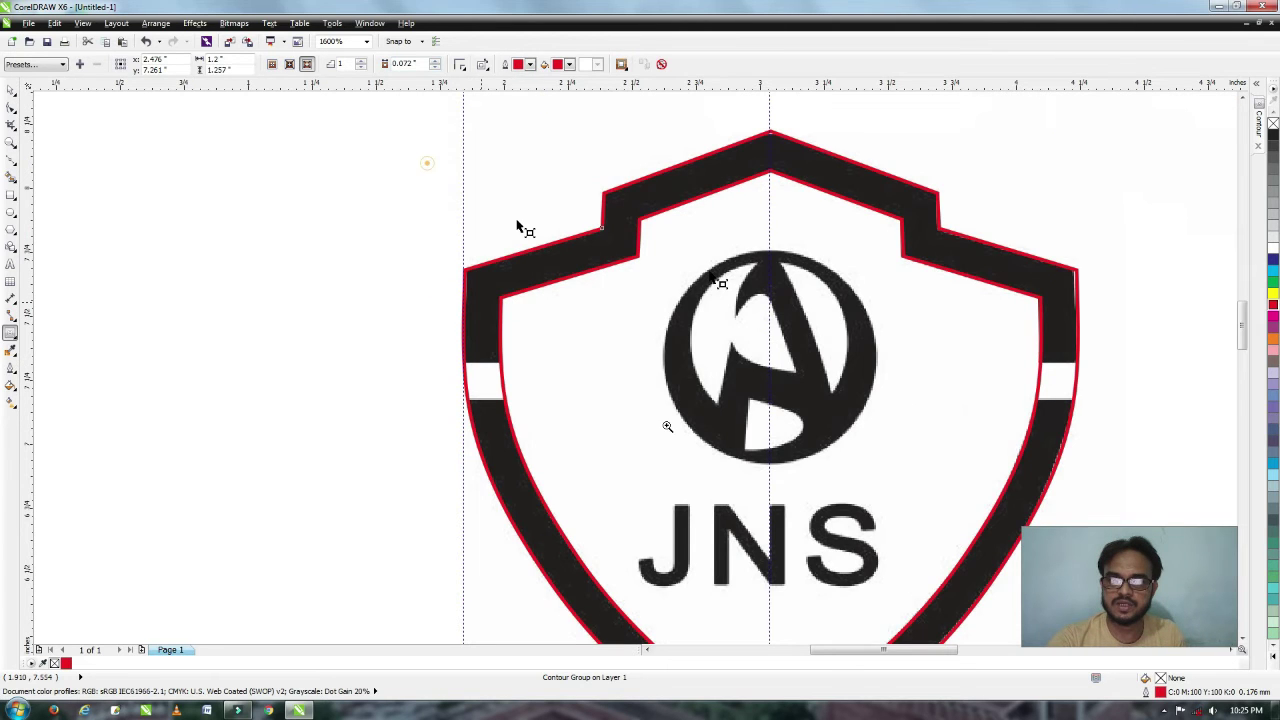
pyautogui.hotkey('shift', 'F2')
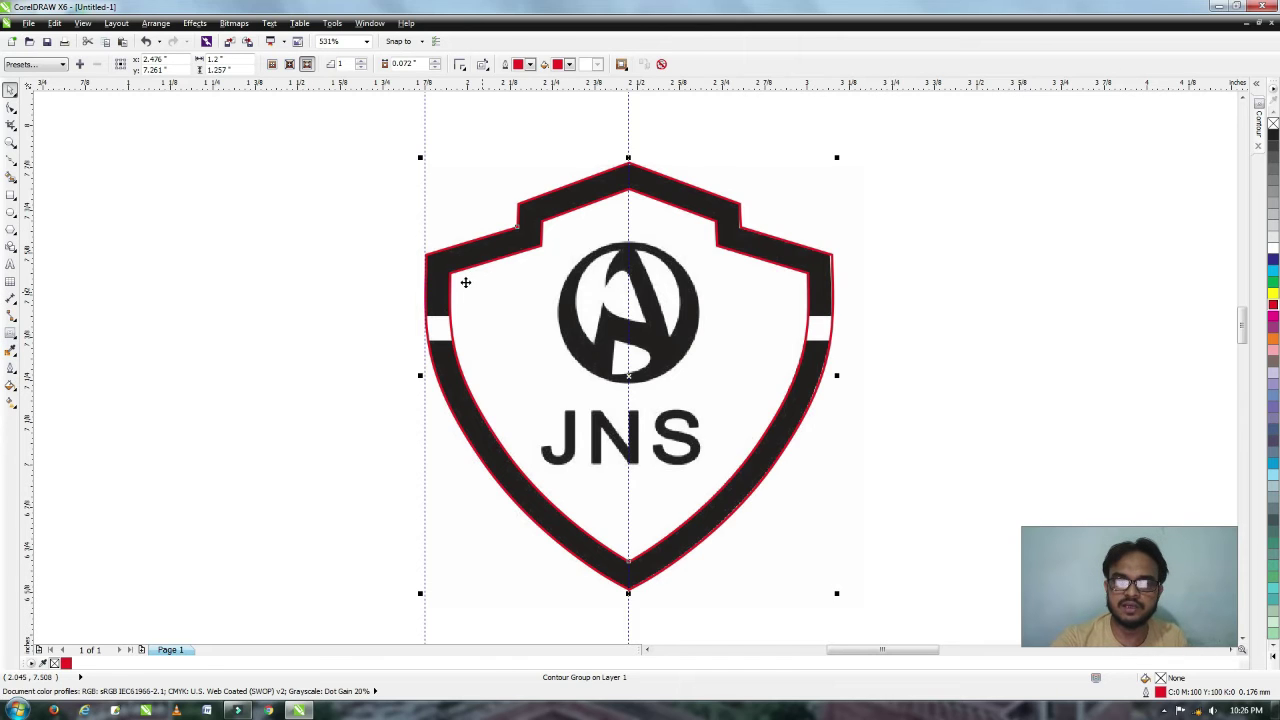
# Test whether the contour moves together with the inner shield outline, and undo the move.
pyautogui.moveTo(465, 282); pyautogui.dragTo(459, 288)
pyautogui.click(340, 174)
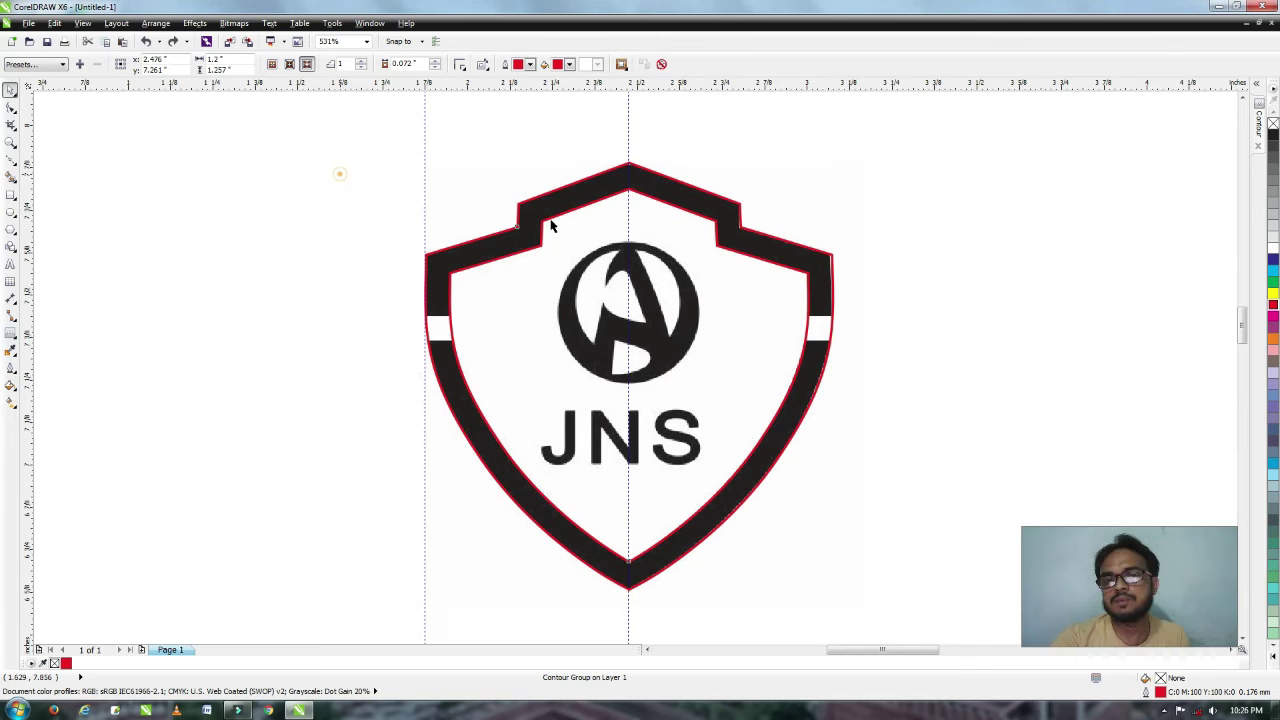
pyautogui.click(548, 230)
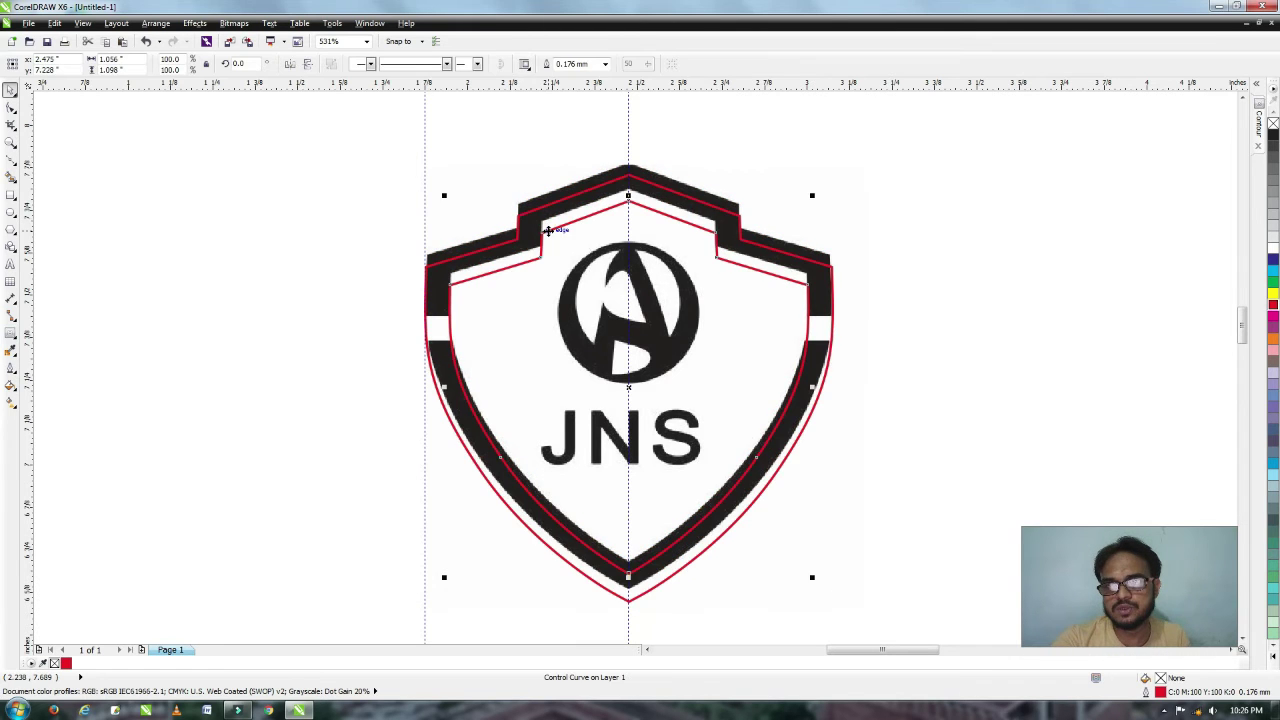
pyautogui.moveTo(548, 230); pyautogui.dragTo(530, 196)
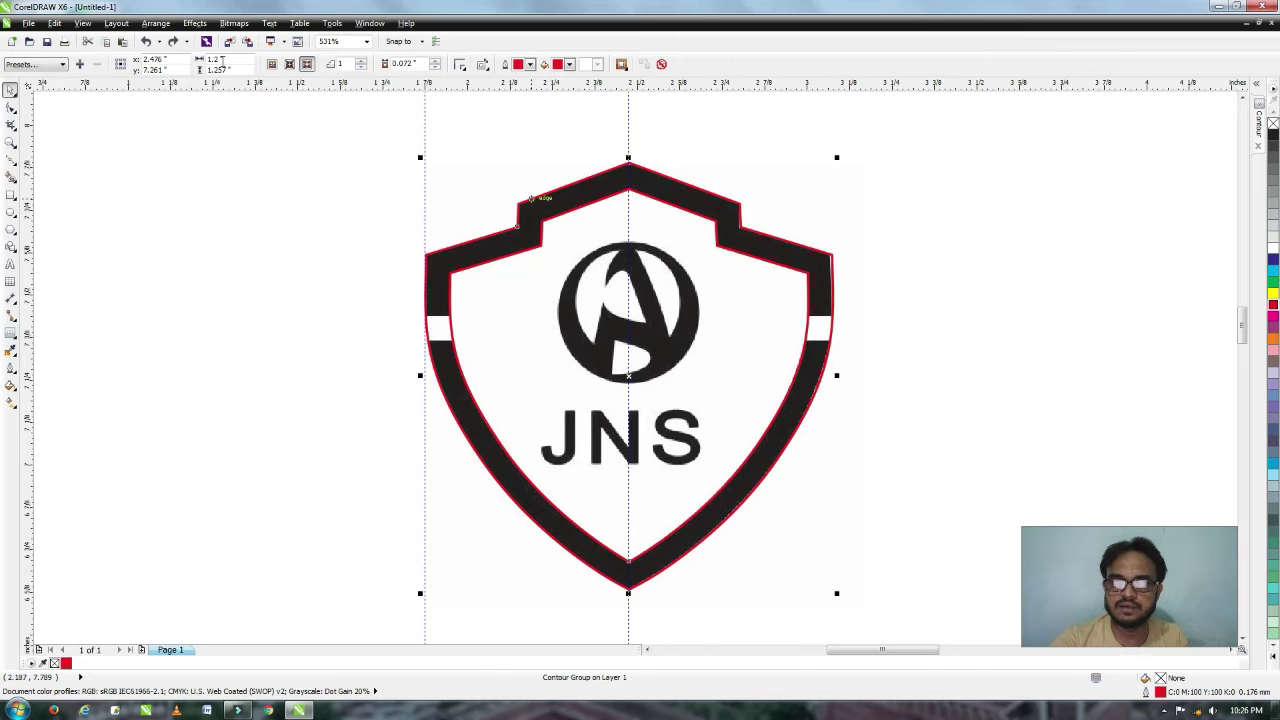
# Break the contour group apart and combine the inner and outer red outlines into one curve.
pyautogui.click(157, 24)
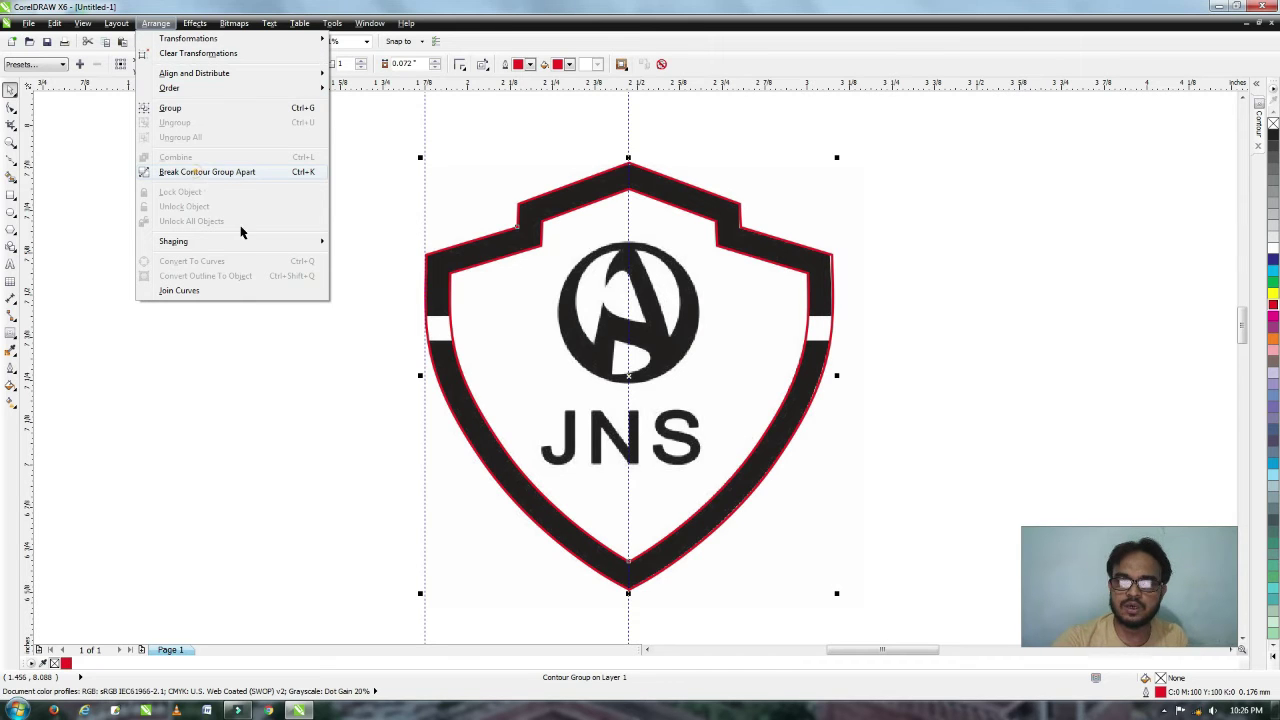
pyautogui.keyDown('shift'); pyautogui.click(535, 250); pyautogui.keyUp('shift')
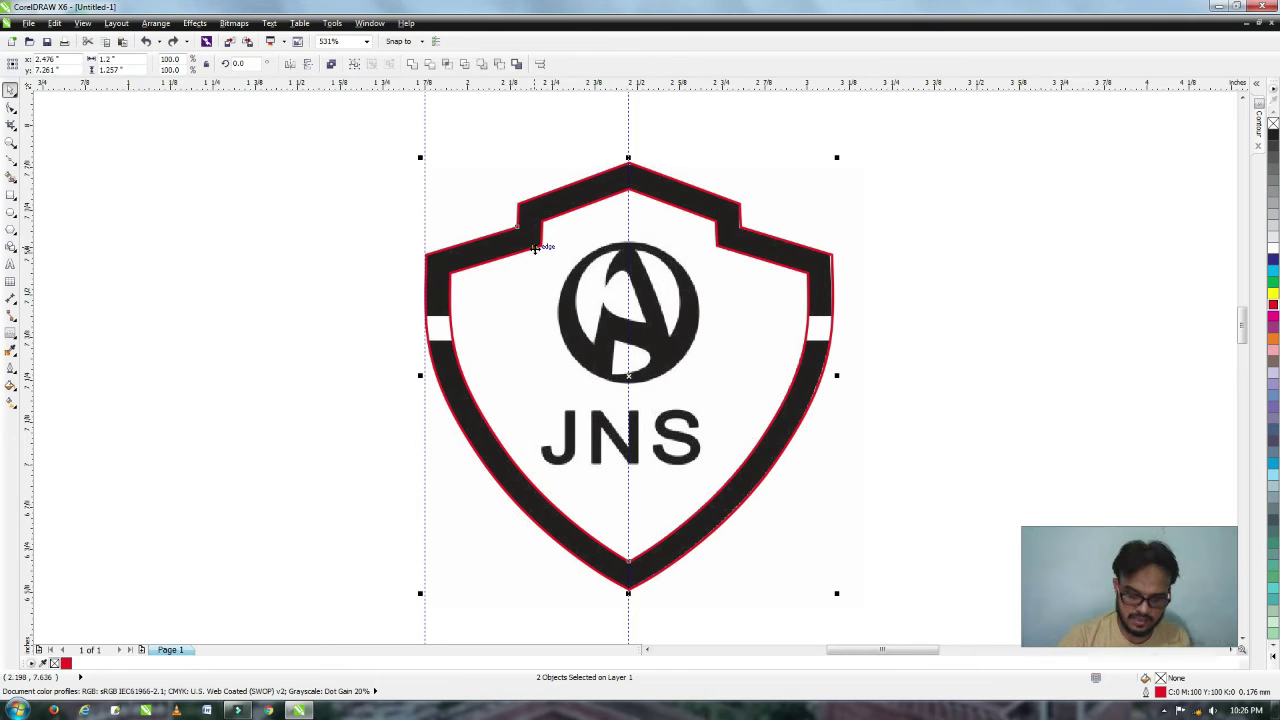
pyautogui.hotkey('ctrl', 'l')
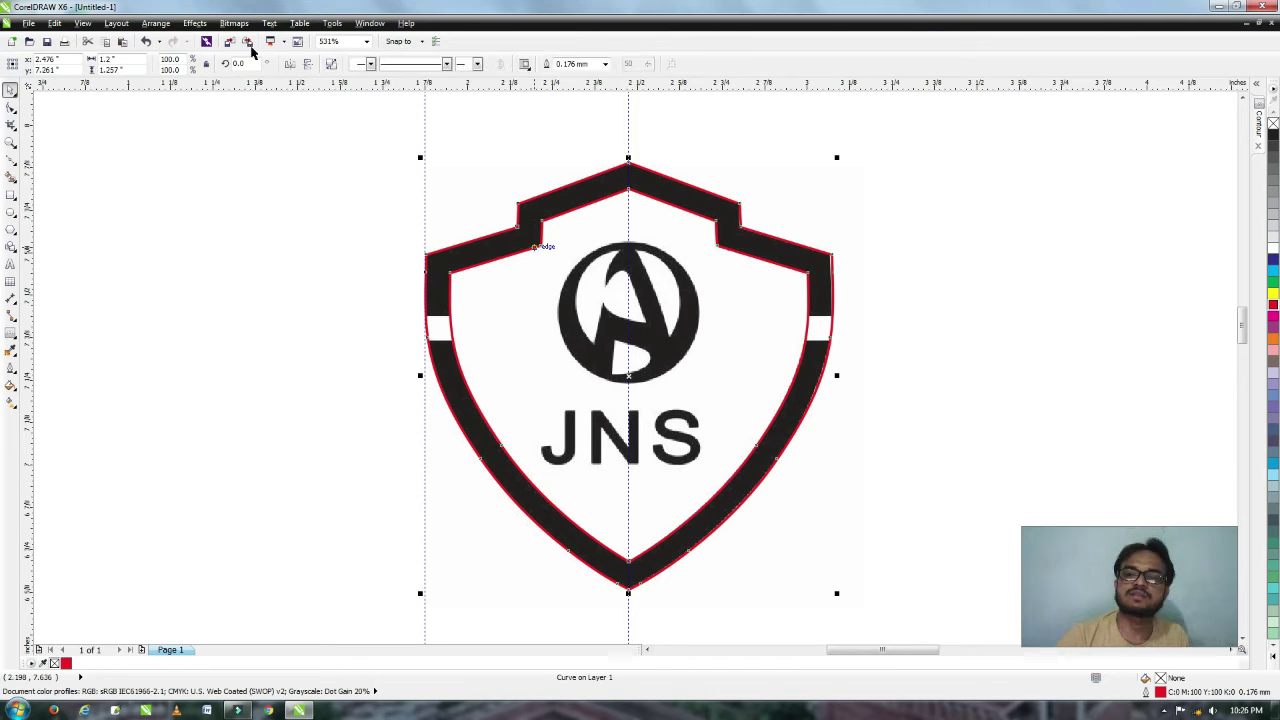
pyautogui.click(160, 23)
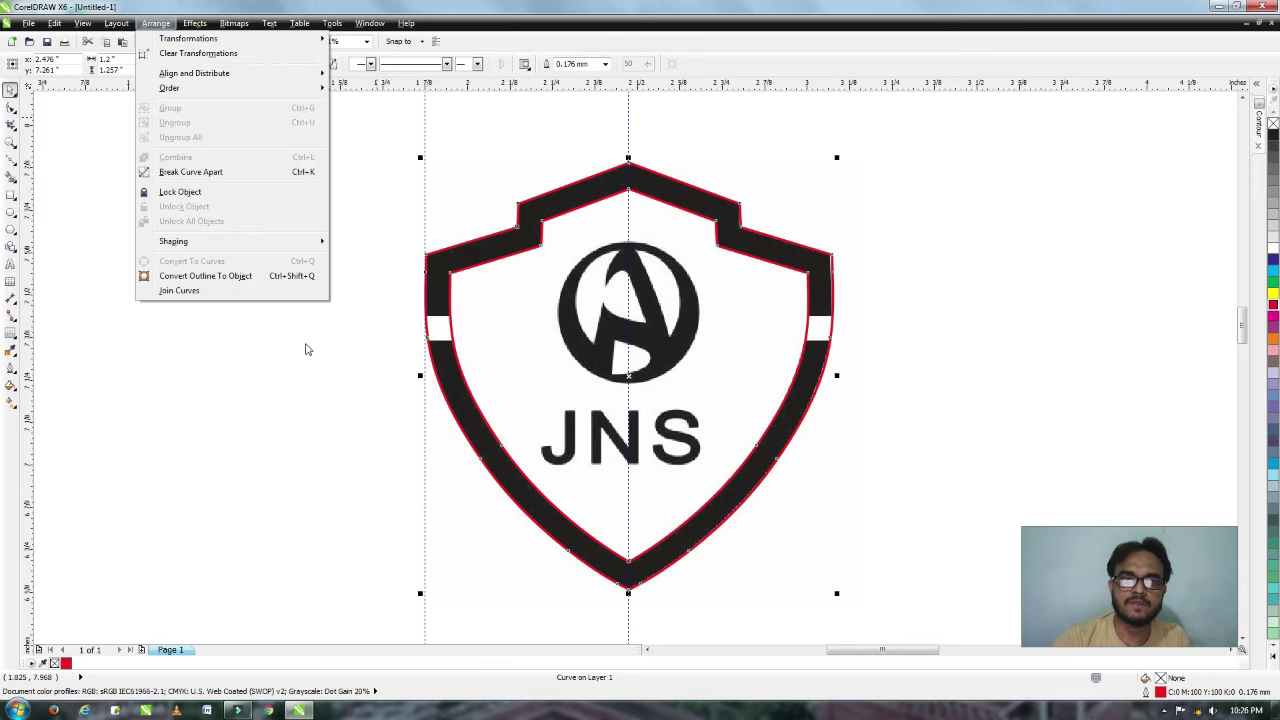
pyautogui.click(314, 383)
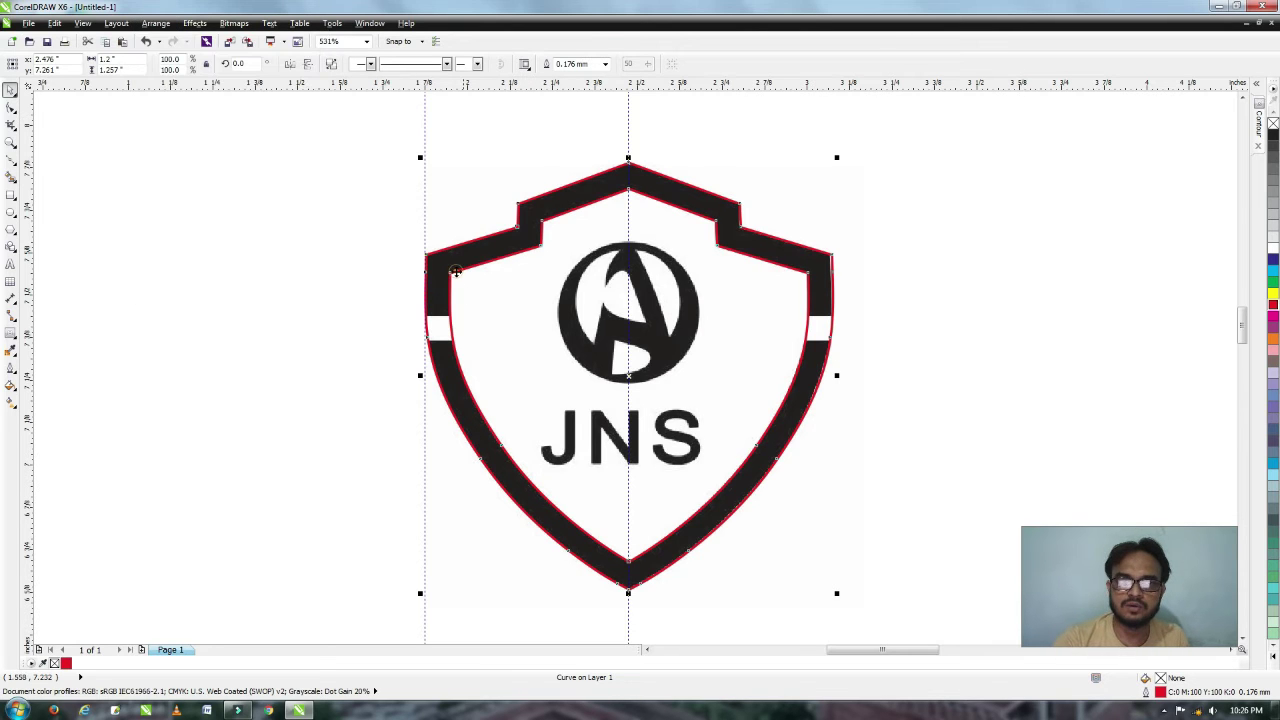
pyautogui.moveTo(460, 288); pyautogui.dragTo(450, 320)
# Draw a rectangle about 0.078 inches high over the border's left gap and stretch it across both gaps to about 1.267 inches wide.
pyautogui.scroll(2, 397, 320)
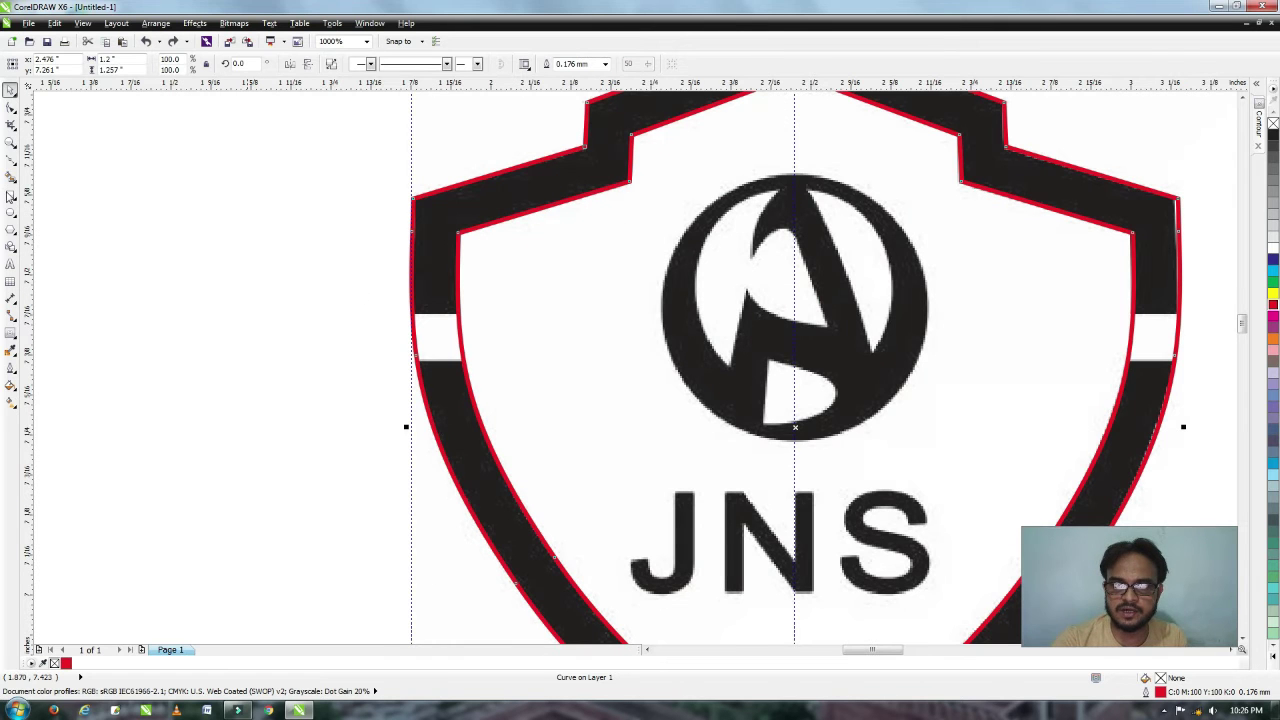
pyautogui.moveTo(402, 313); pyautogui.dragTo(505, 362)
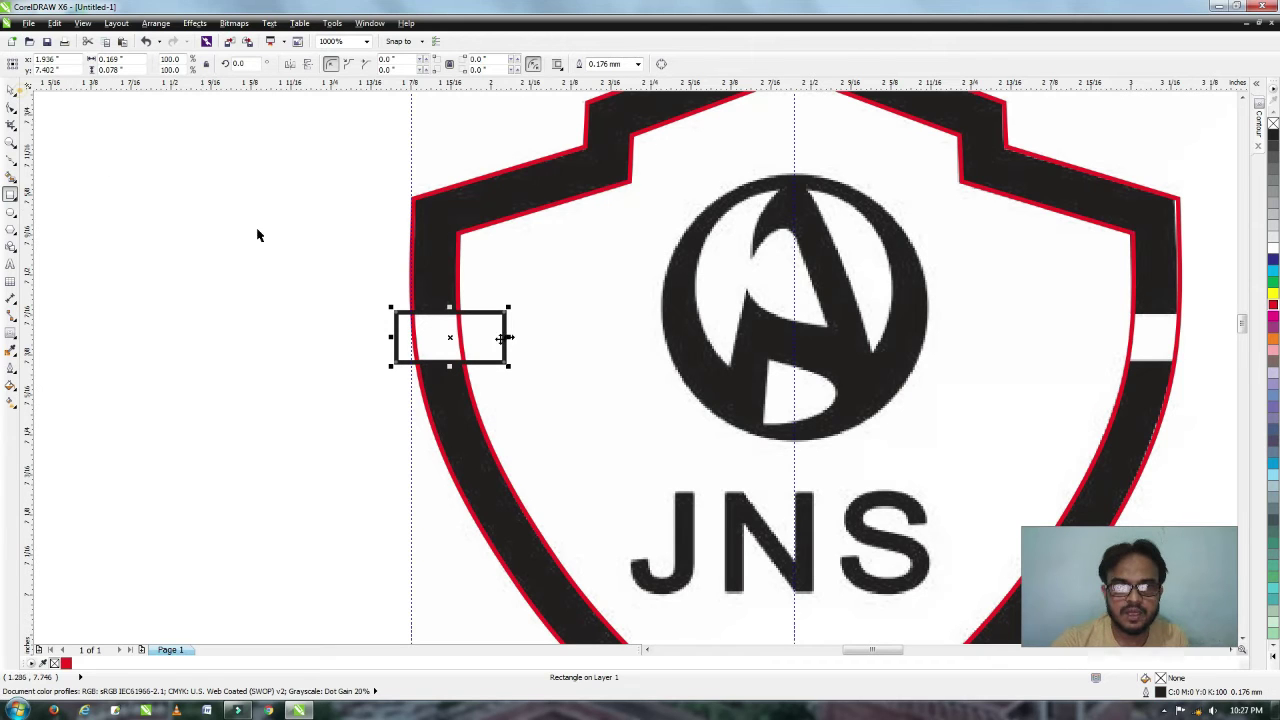
pyautogui.moveTo(509, 337); pyautogui.dragTo(1210, 388)
pyautogui.scroll(-2, 600, 375)
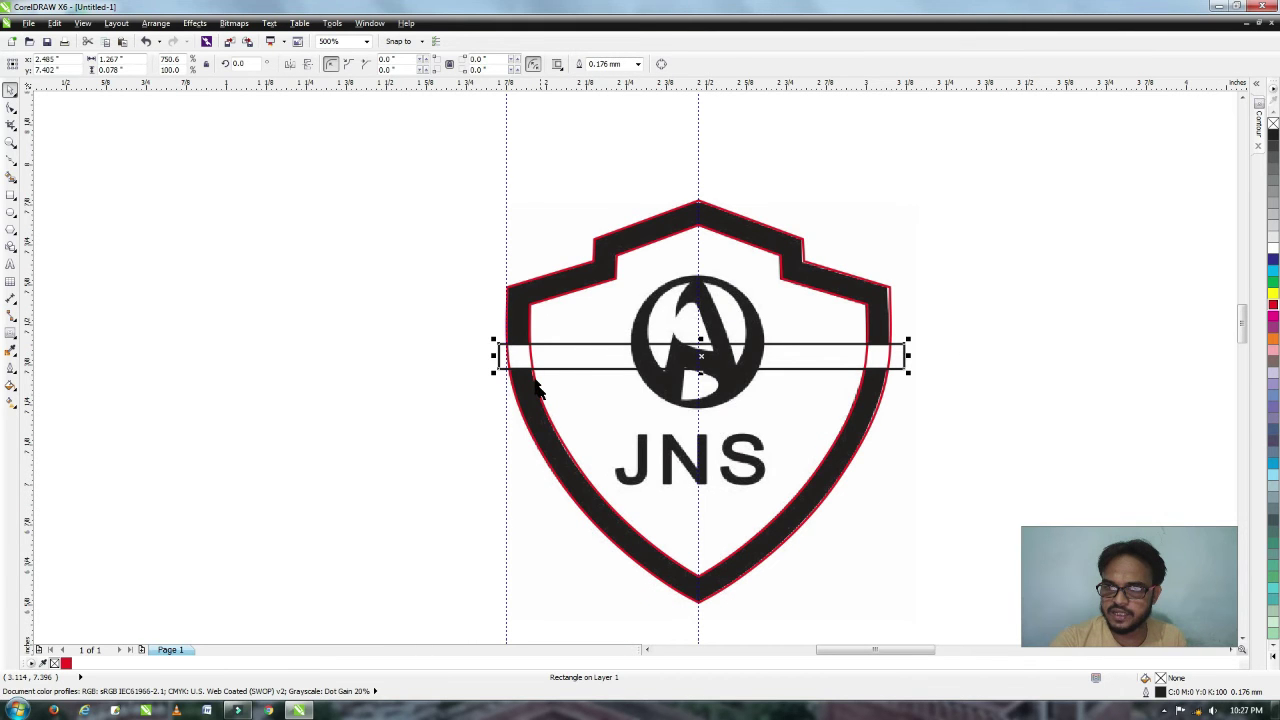
# Cut the rectangle out of the combined shield border with Back minus front and deselect the result.
pyautogui.scroll(2, 537, 390)
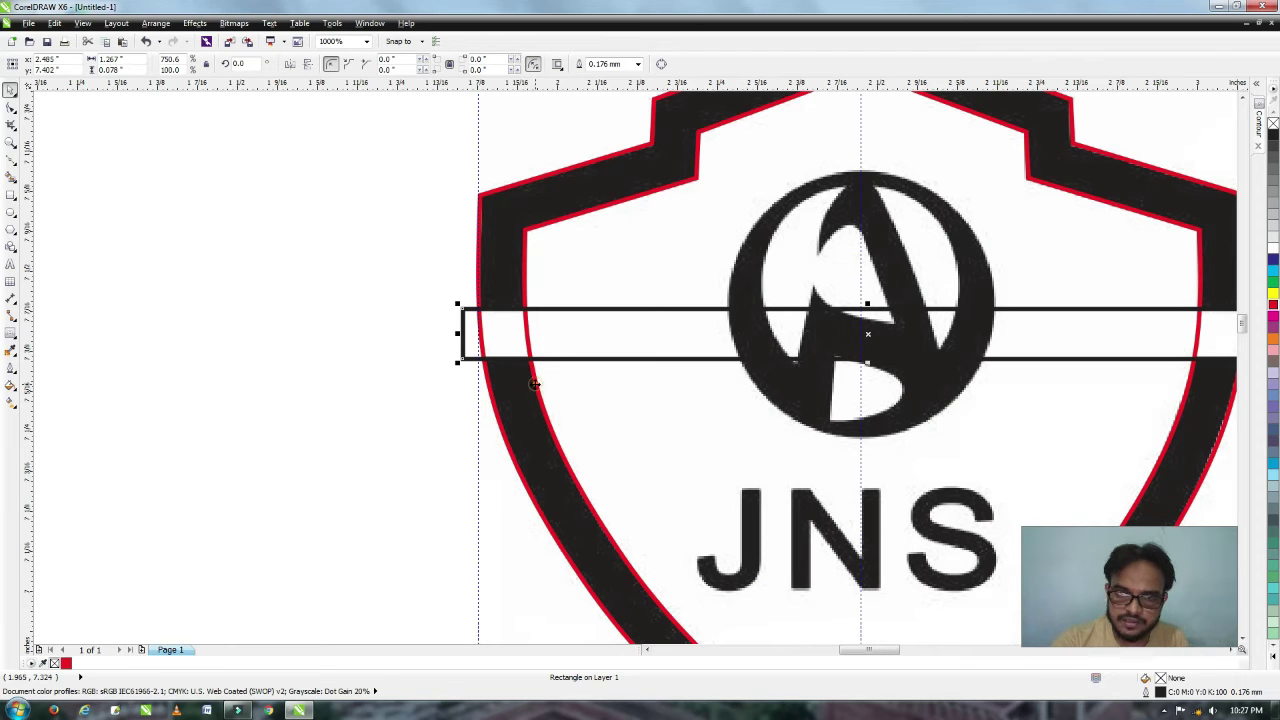
pyautogui.keyDown('shift'); pyautogui.click(535, 385); pyautogui.keyUp('shift')
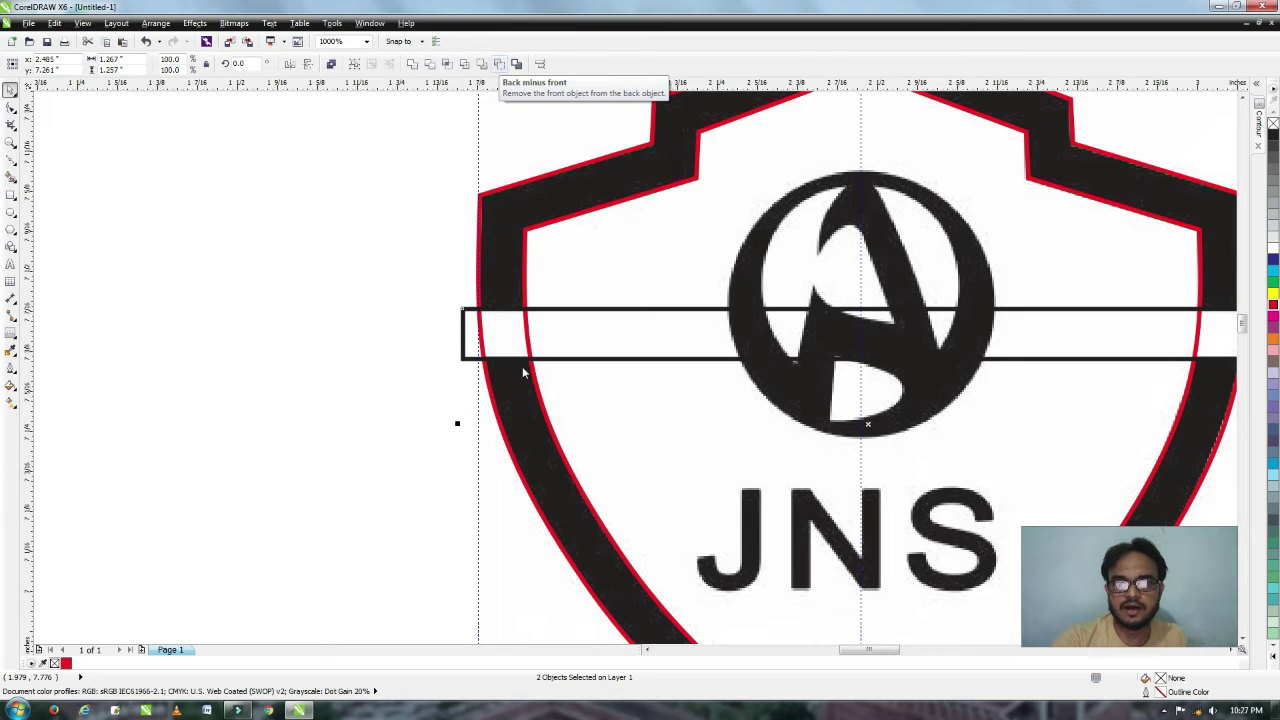
pyautogui.click(501, 65)
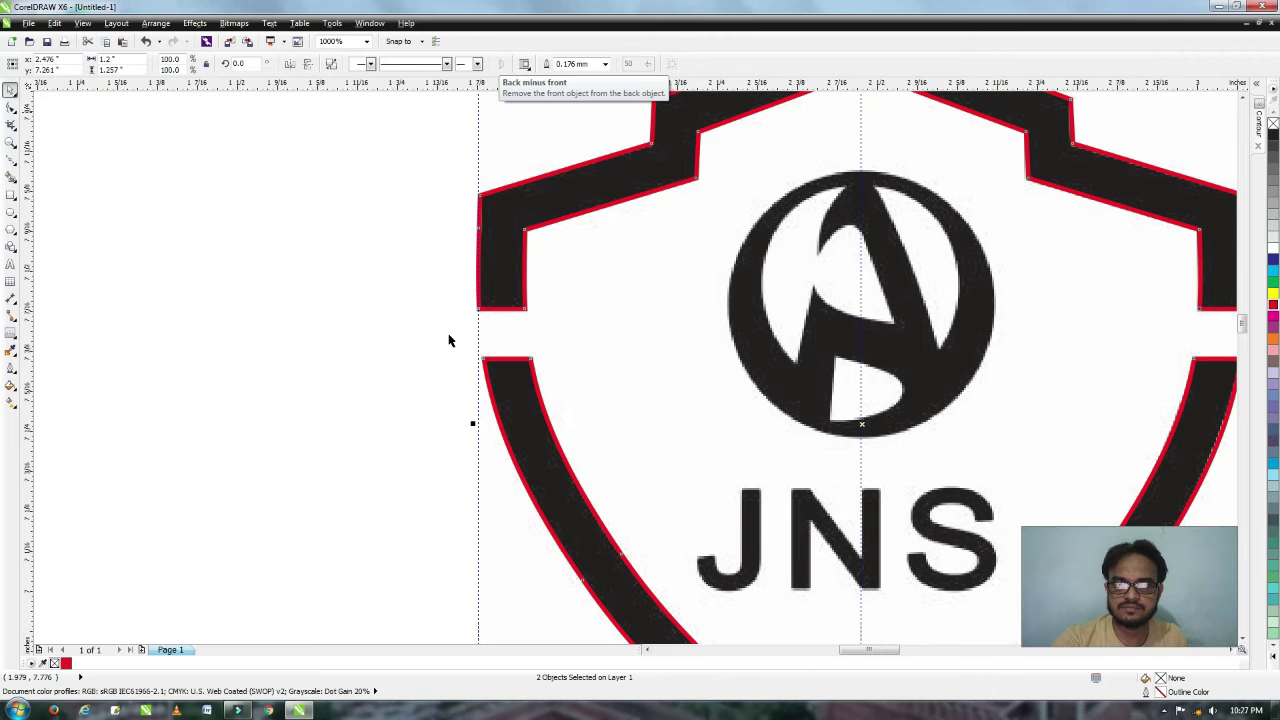
pyautogui.scroll(-2, 448, 341)
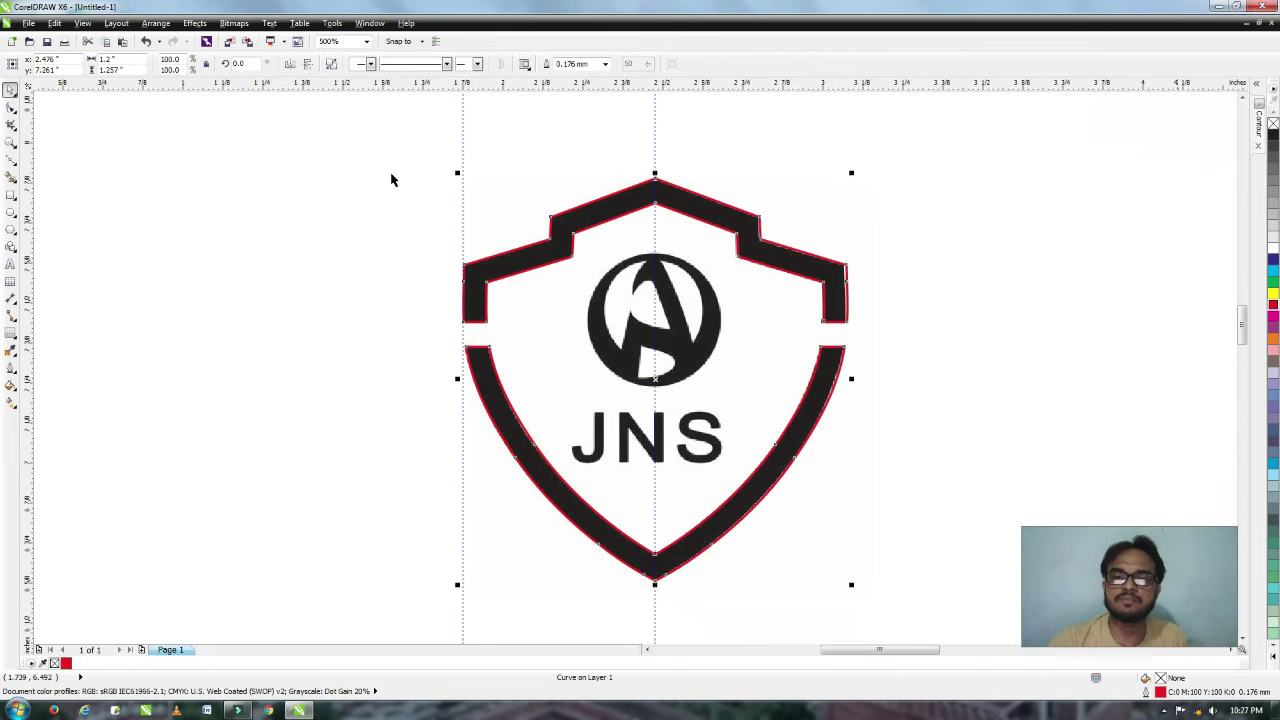
pyautogui.click(575, 186)
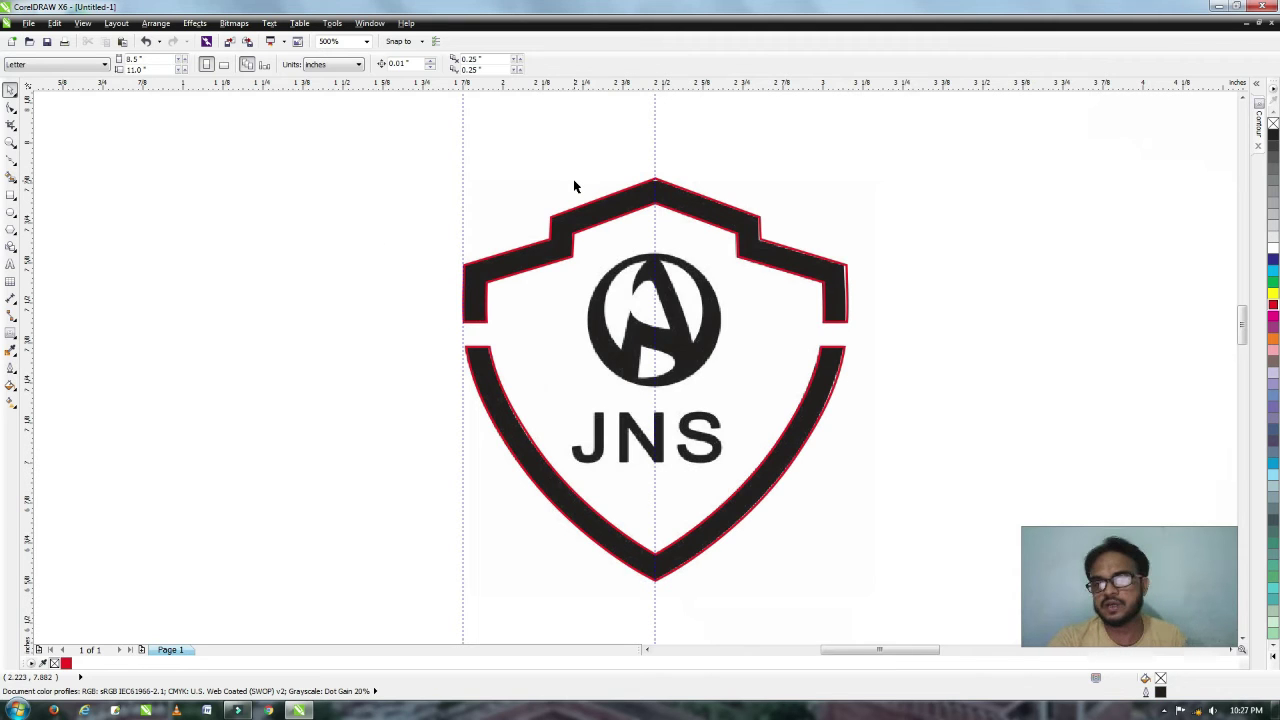
pyautogui.press('z')
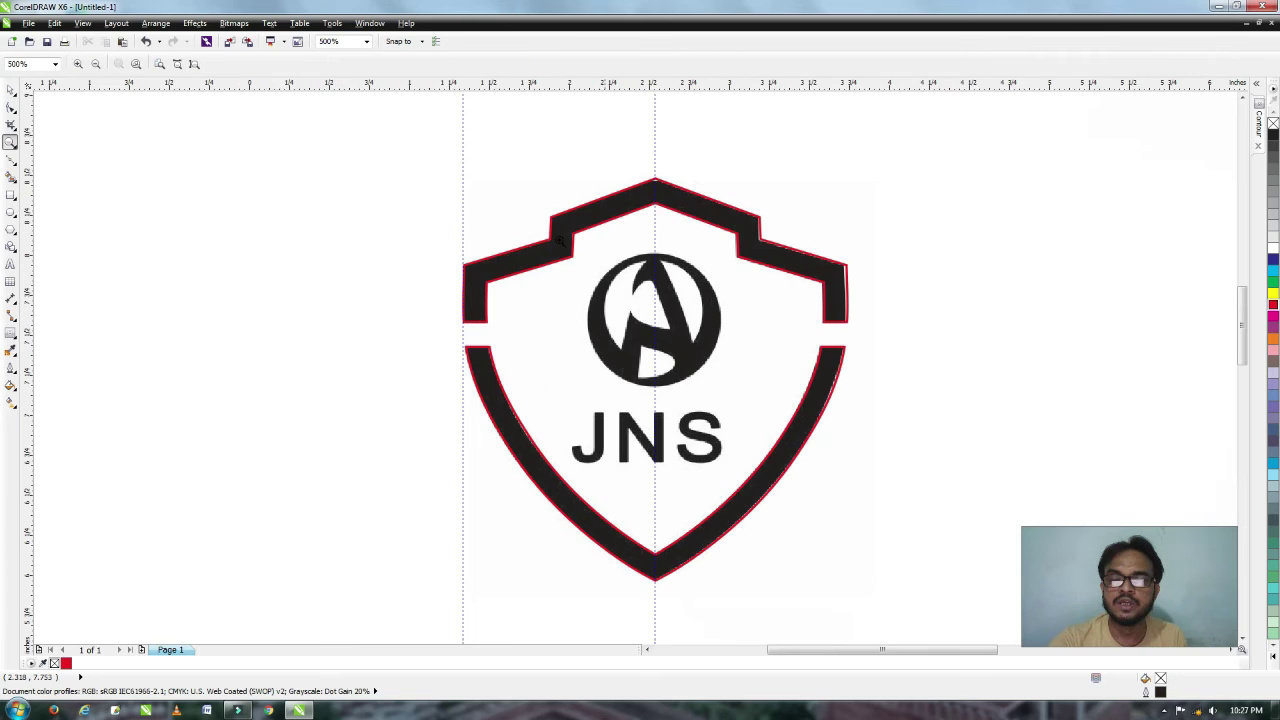
pyautogui.press('F3')
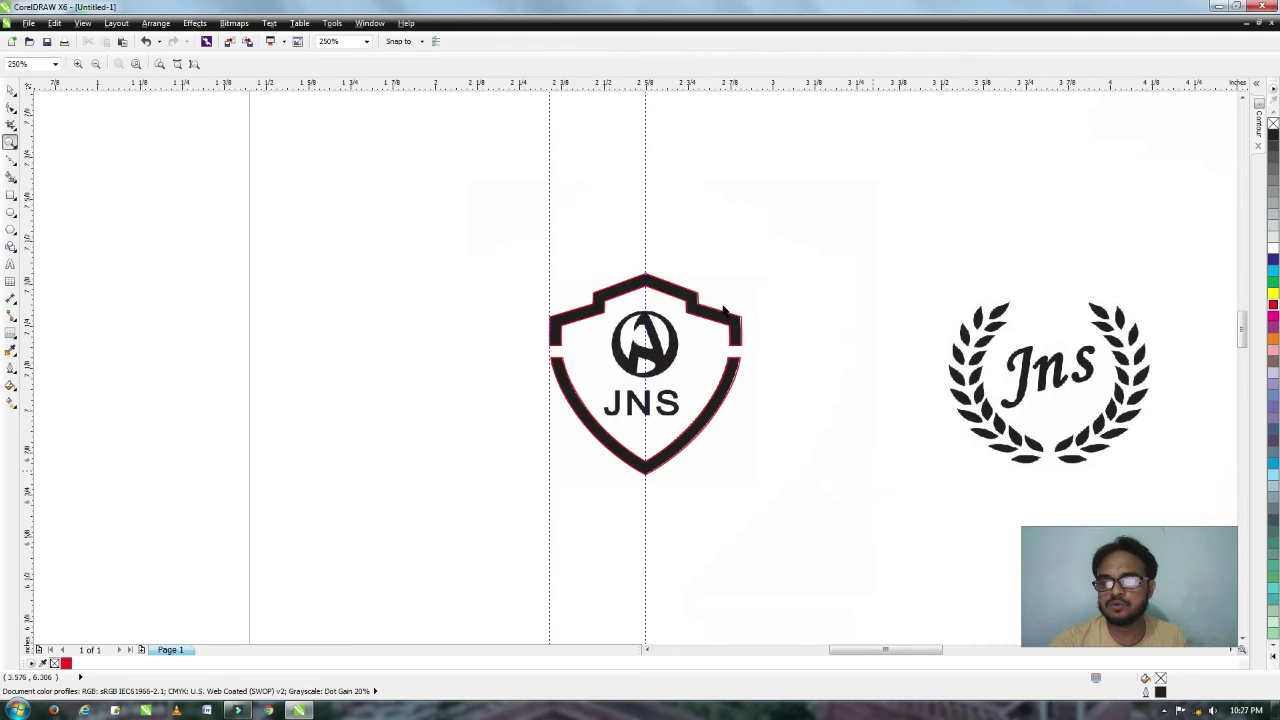
pyautogui.press('space')
pyautogui.scroll(2, 690, 418)
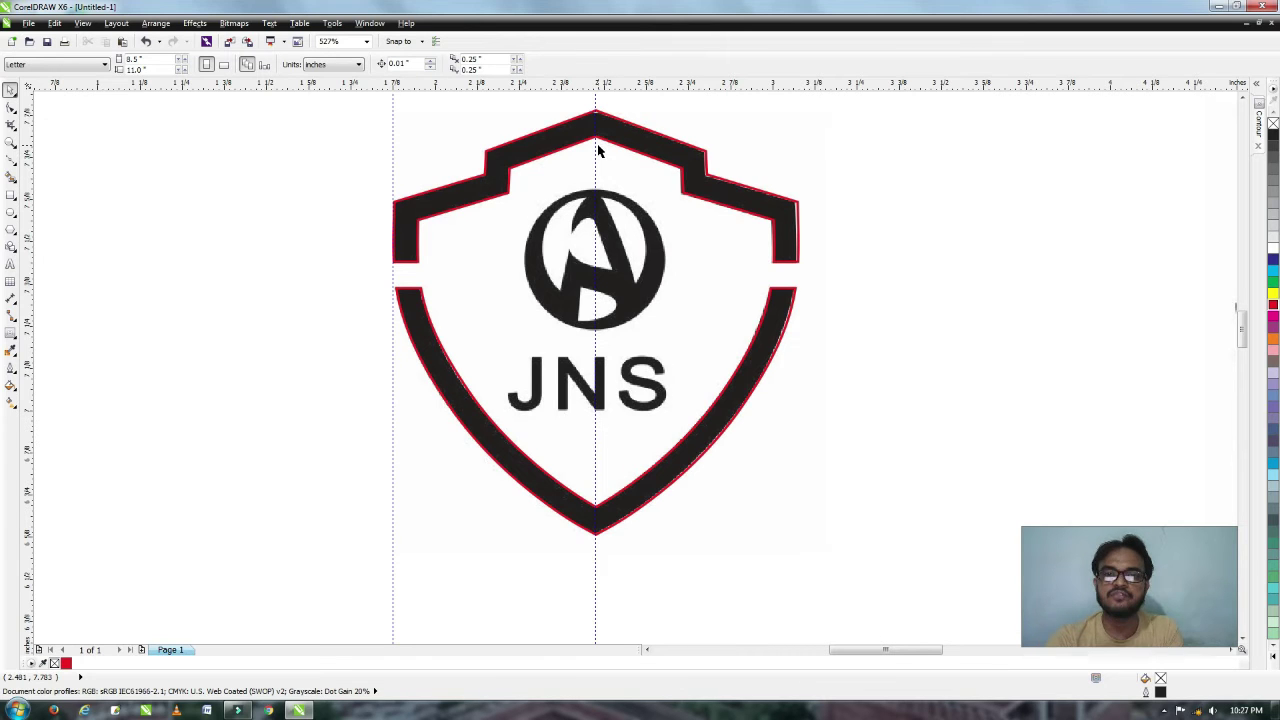
pyautogui.scroll(1, 514, 149)
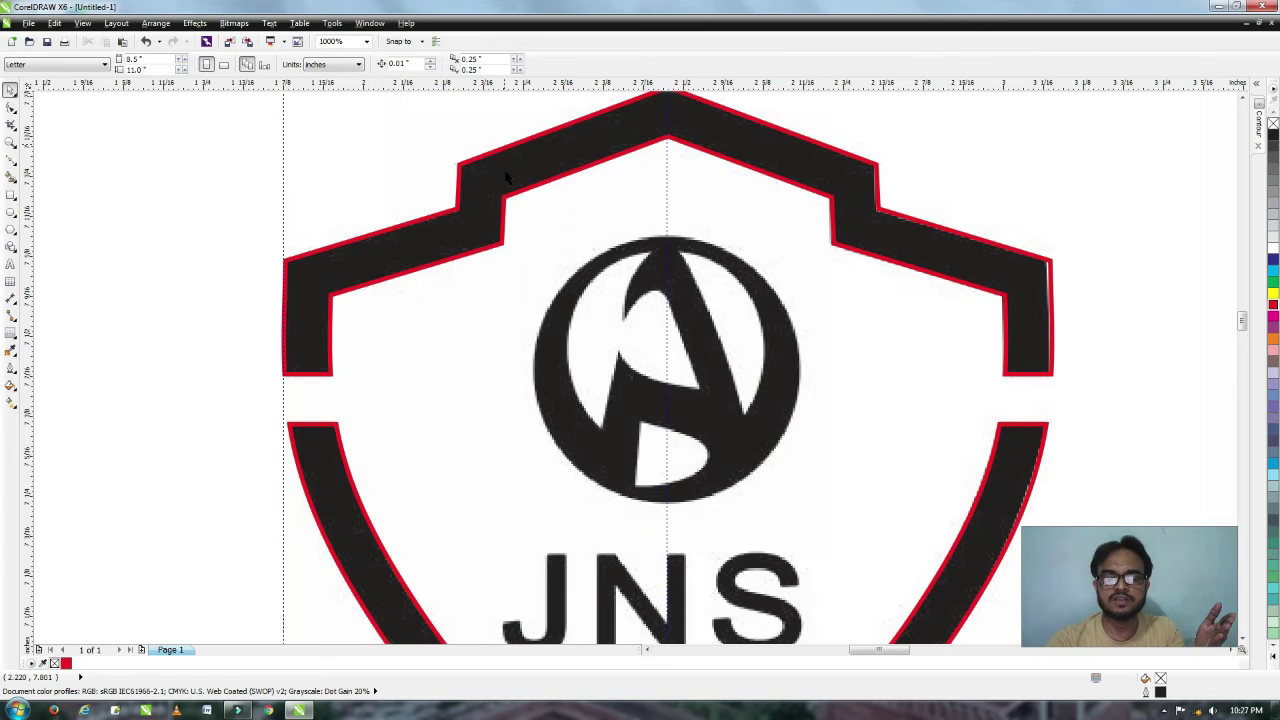
pyautogui.scroll(-1, 507, 178)
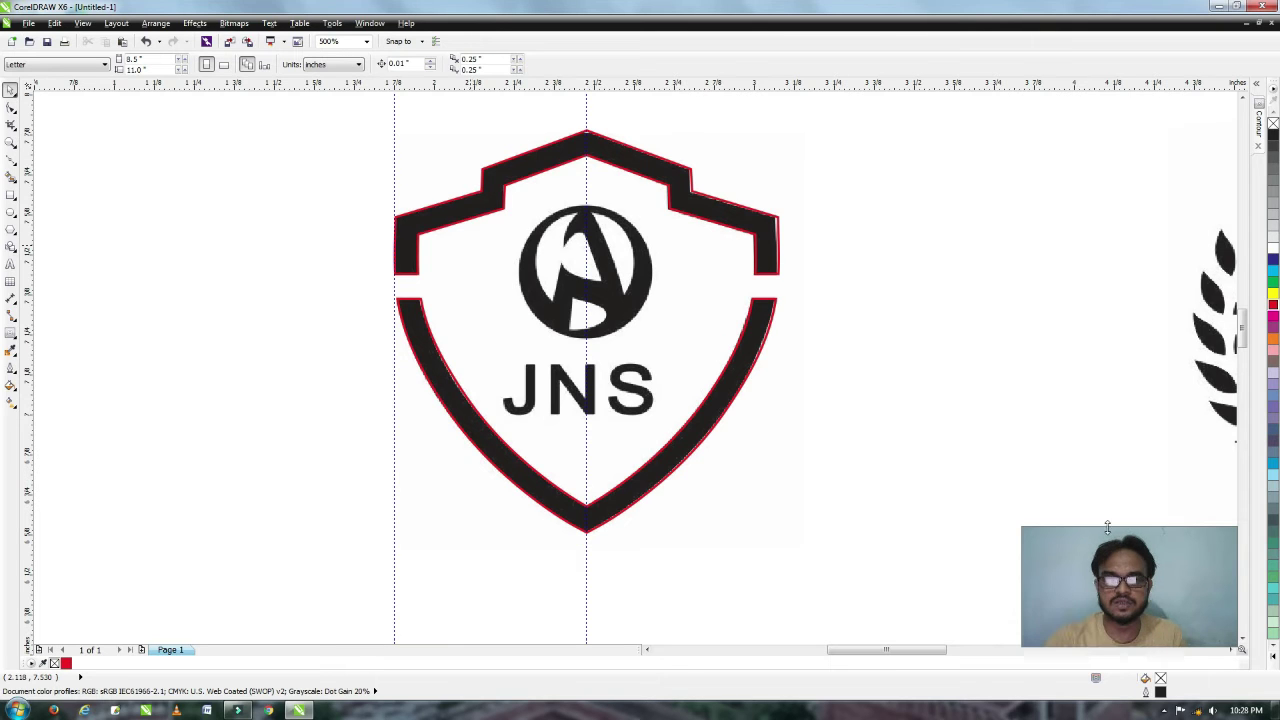
# Try a red fill on the split shield border curve and undo it.
pyautogui.click(700, 199)
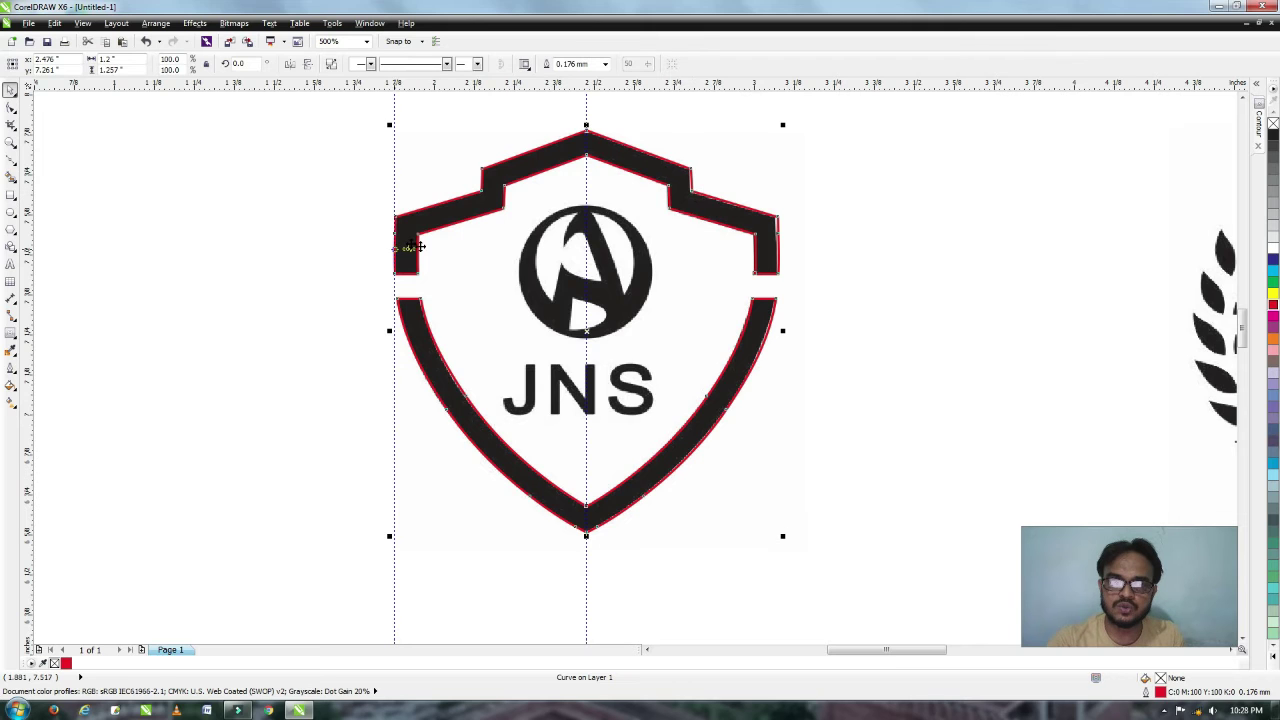
pyautogui.scroll(2, 400, 248)
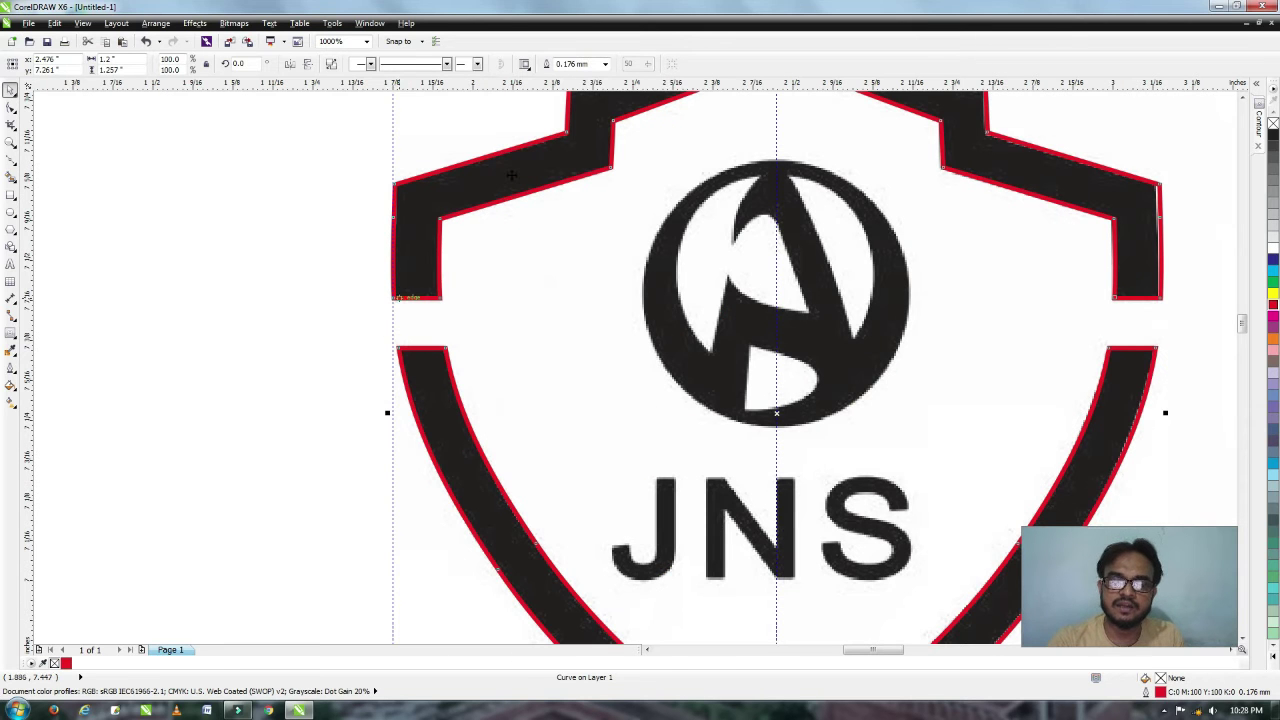
pyautogui.scroll(-2, 527, 181)
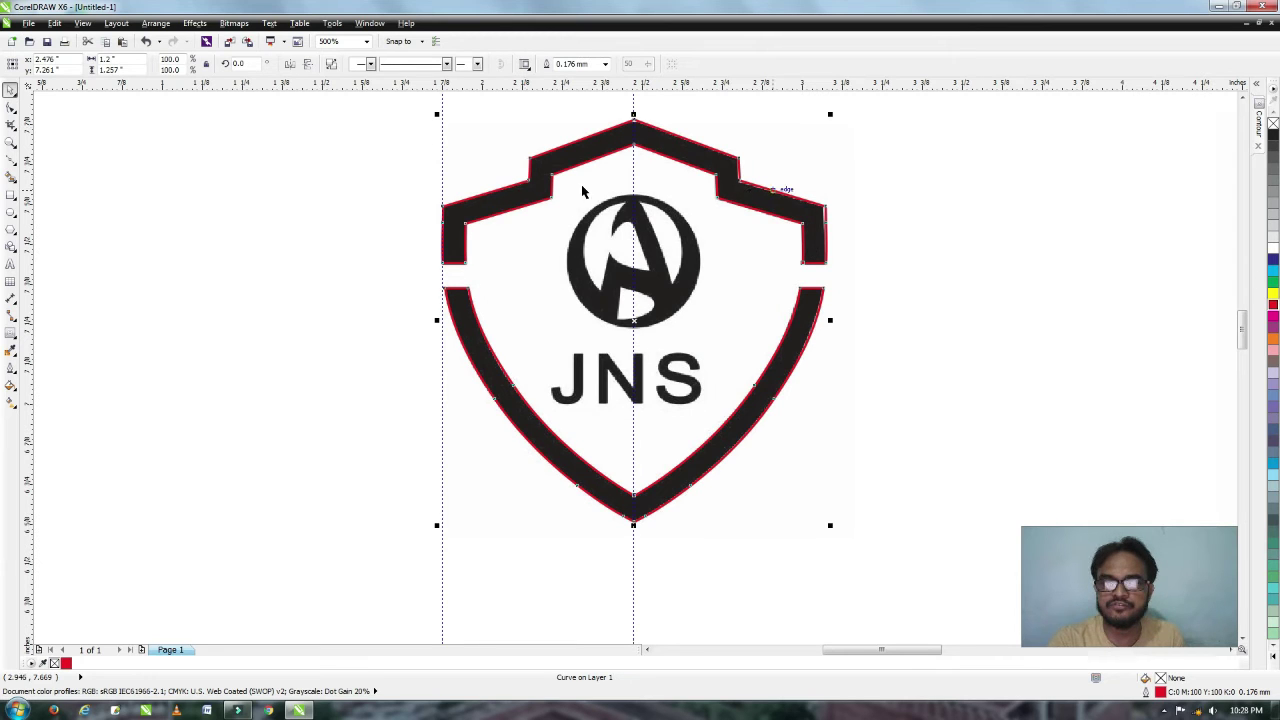
pyautogui.click(1274, 310)
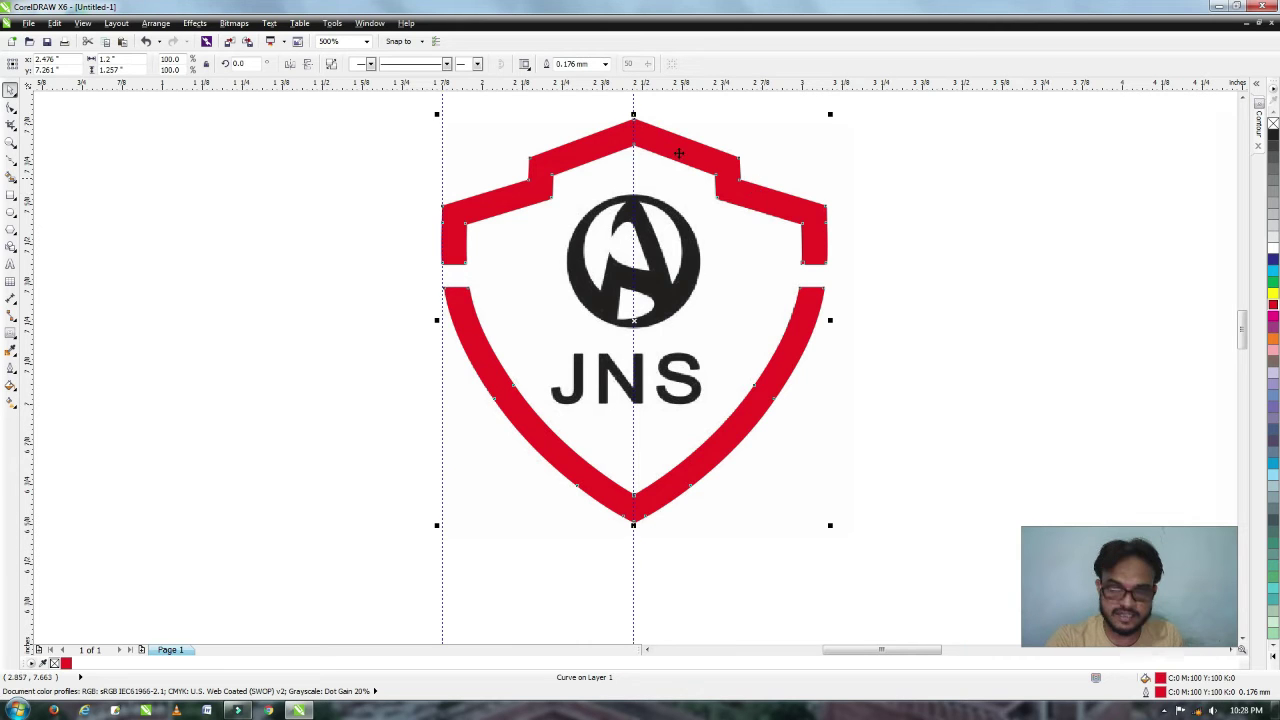
pyautogui.hotkey('ctrl', 'z')
# Fill the split shield border curve with cyan.
pyautogui.scroll(2, 670, 154)
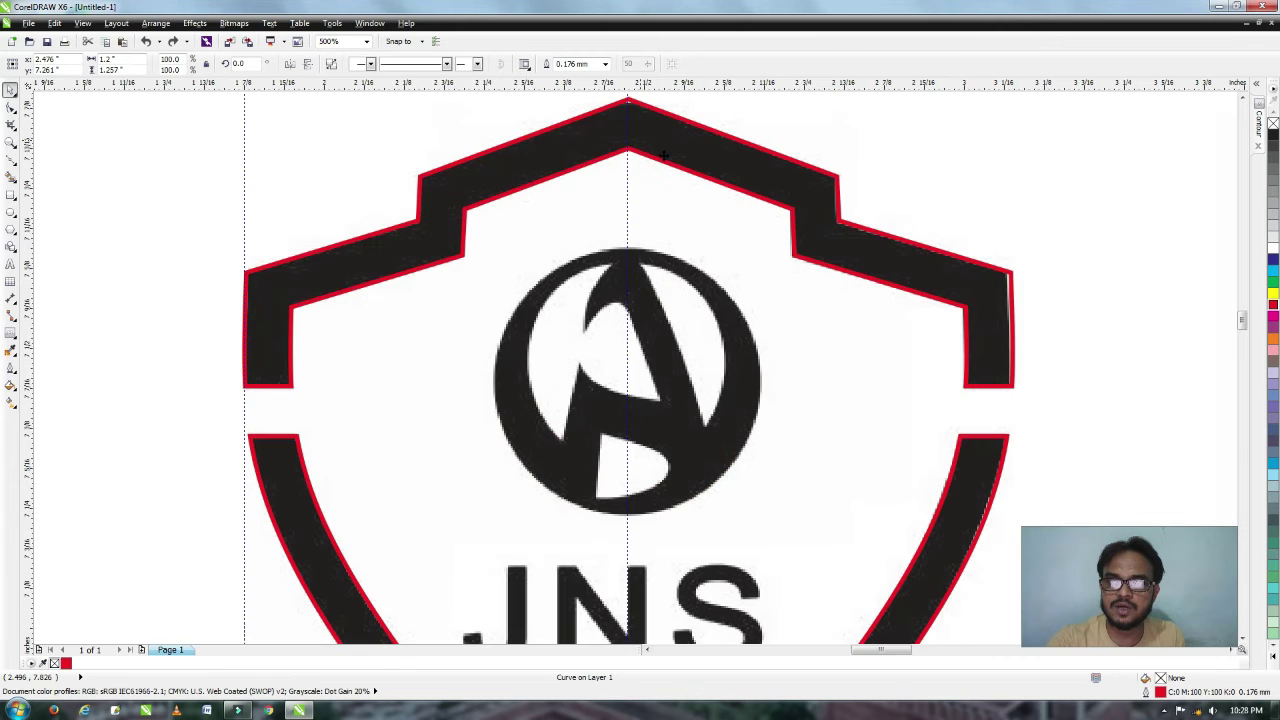
pyautogui.scroll(2, 664, 155)
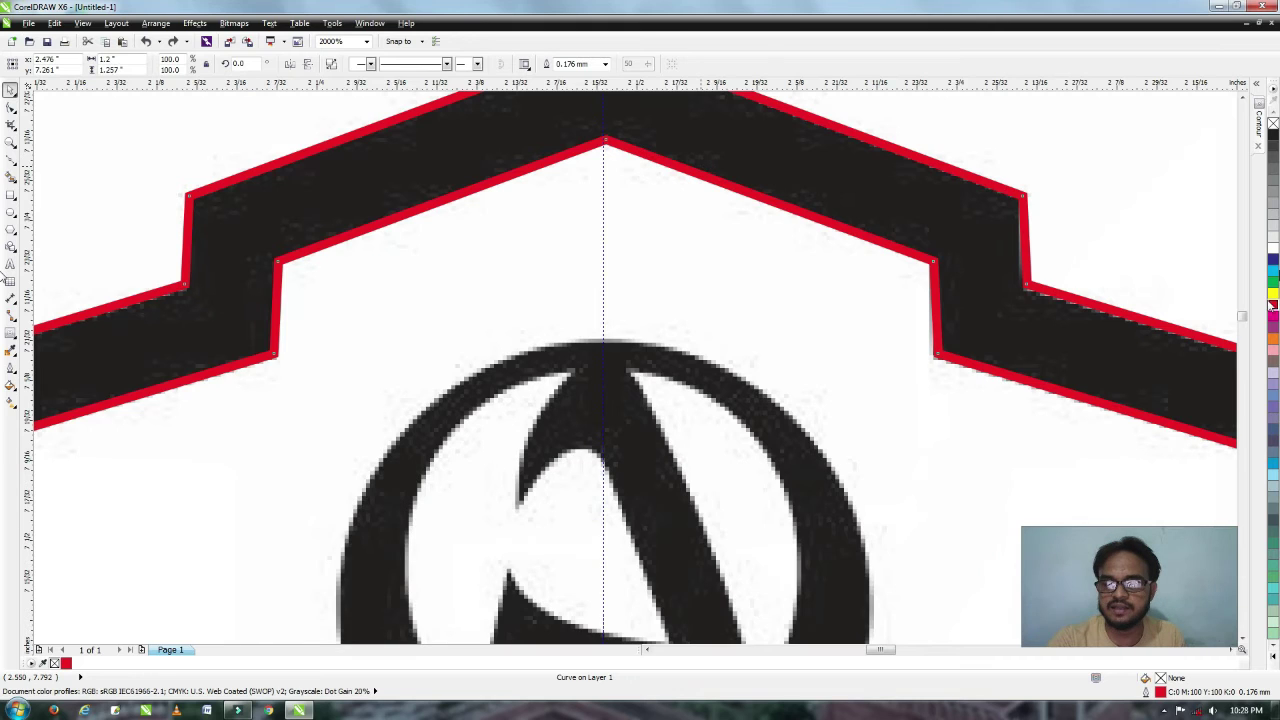
pyautogui.click(1273, 271)
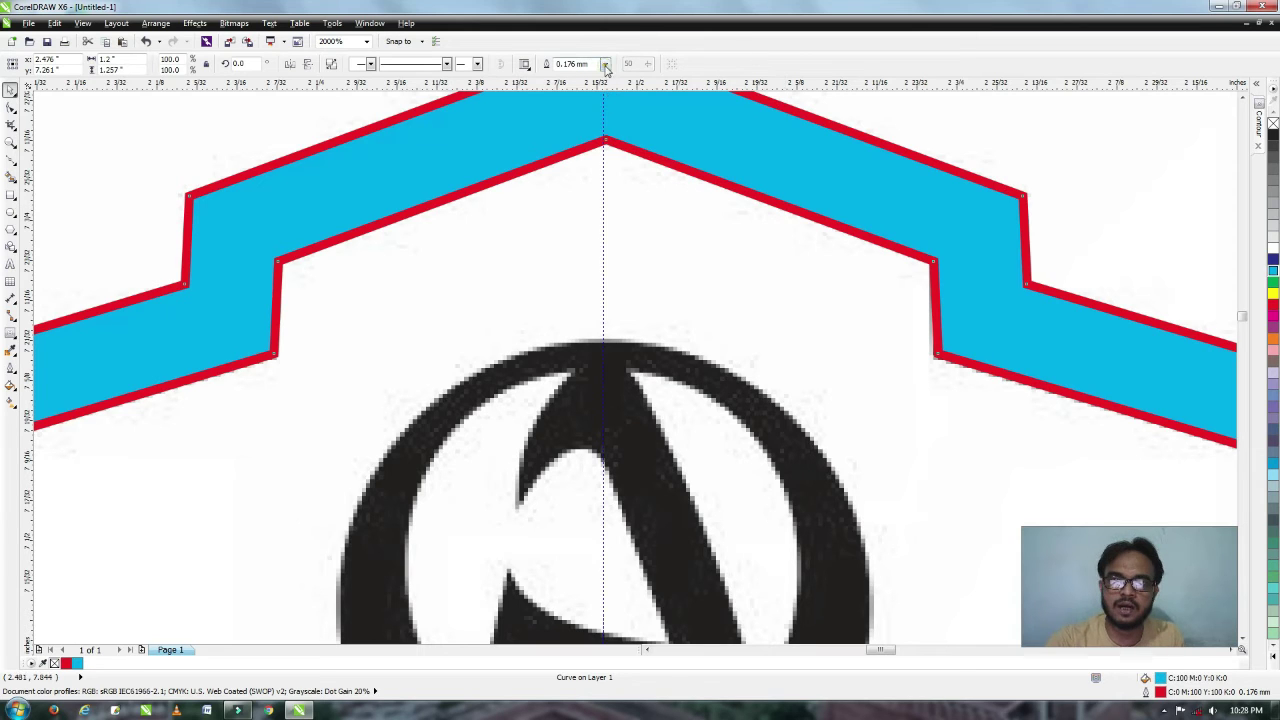
# Try setting the shield border's outline width to None and undo the change.
pyautogui.click(605, 64)
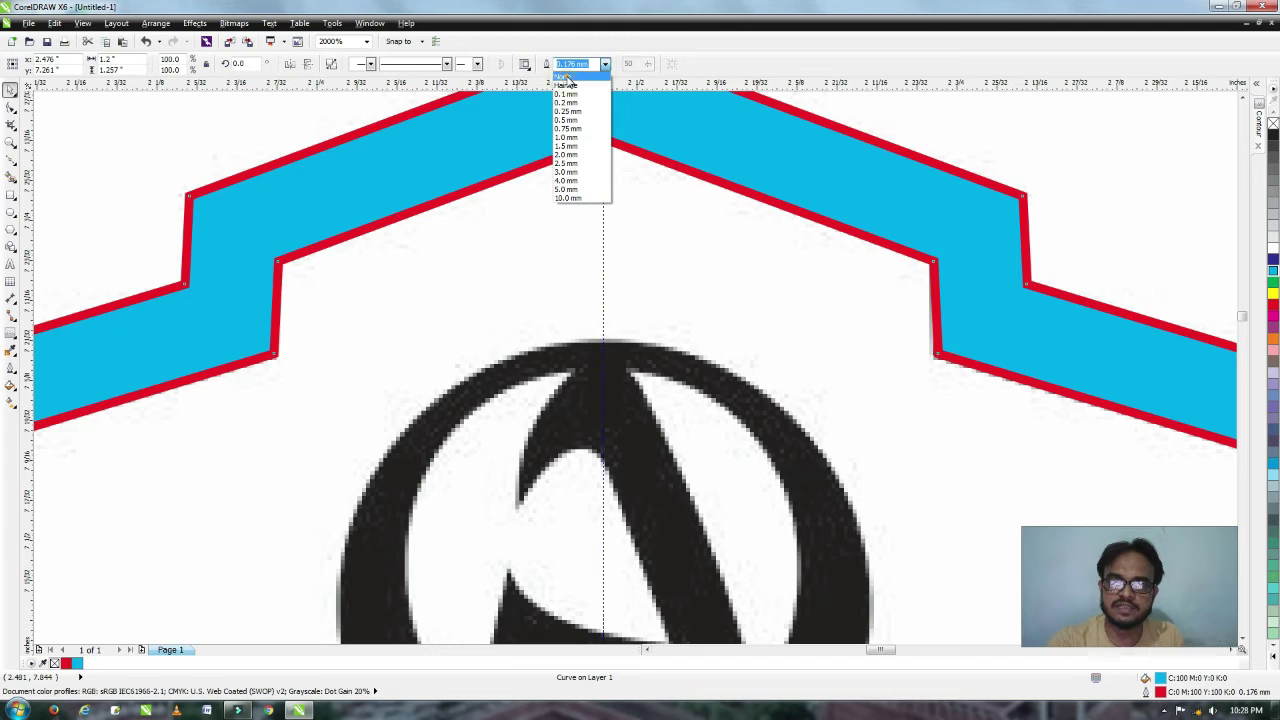
pyautogui.click(566, 78)
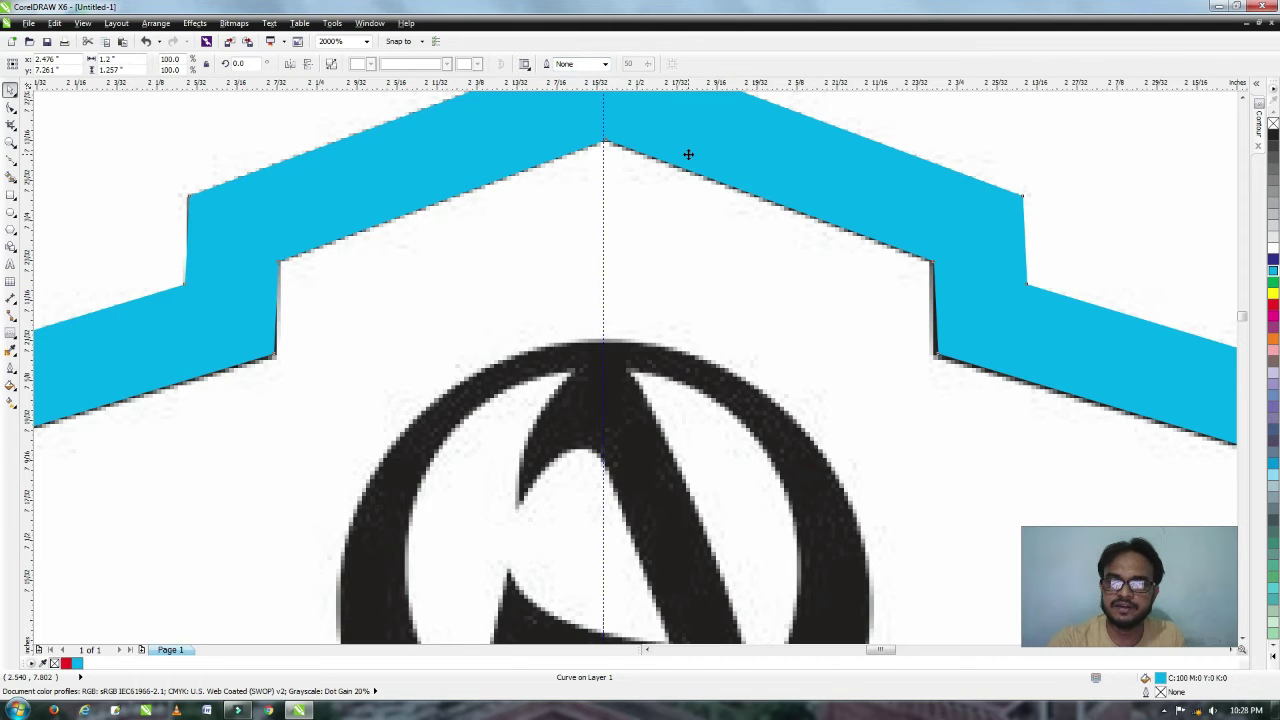
pyautogui.hotkey('ctrl', 'z')
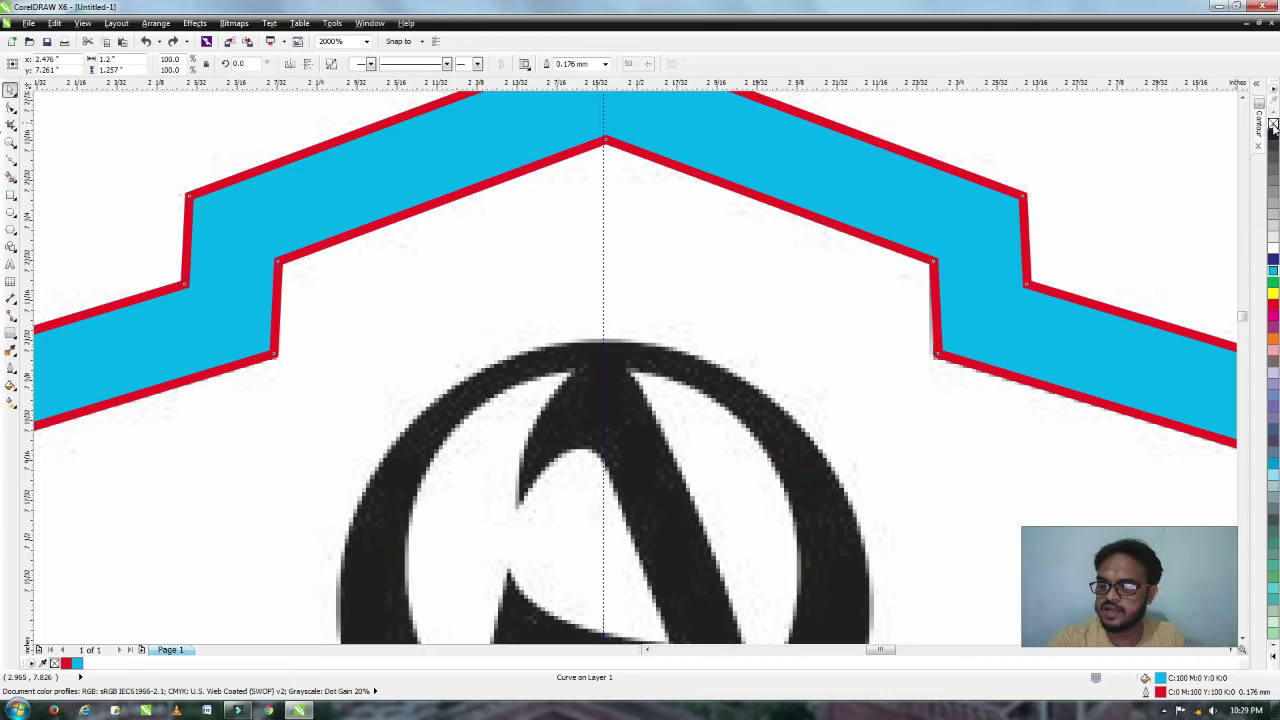
# Remove the red outline from the cyan shield border and deselect it.
pyautogui.rightClick(1273, 124)
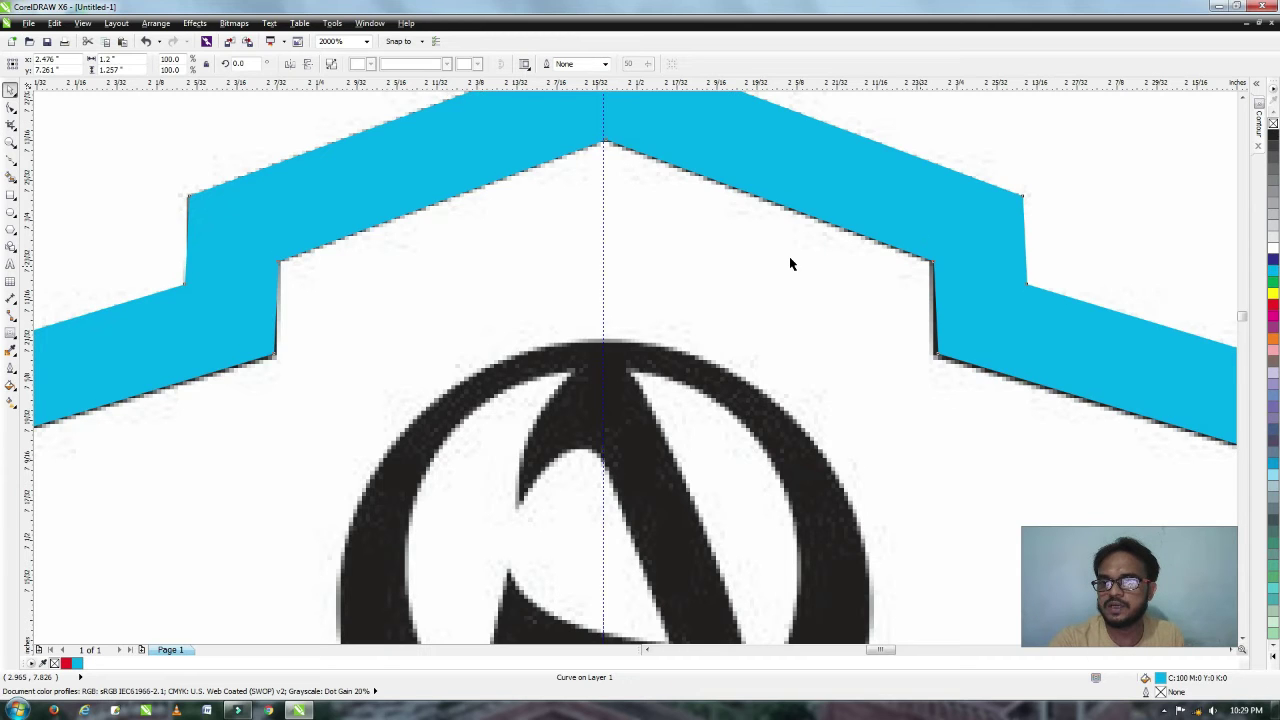
pyautogui.scroll(-2, 553, 314)
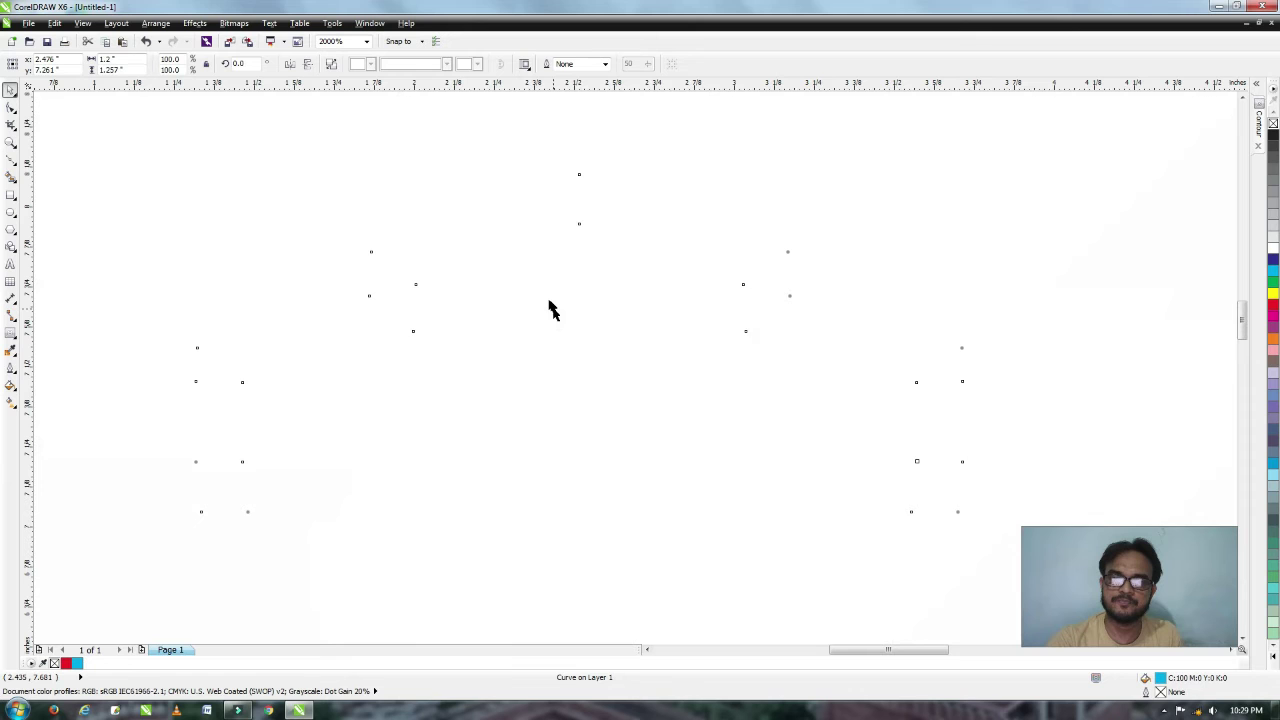
pyautogui.scroll(-1, 553, 310)
pyautogui.press('F2')
pyautogui.moveTo(384, 227); pyautogui.dragTo(764, 505)
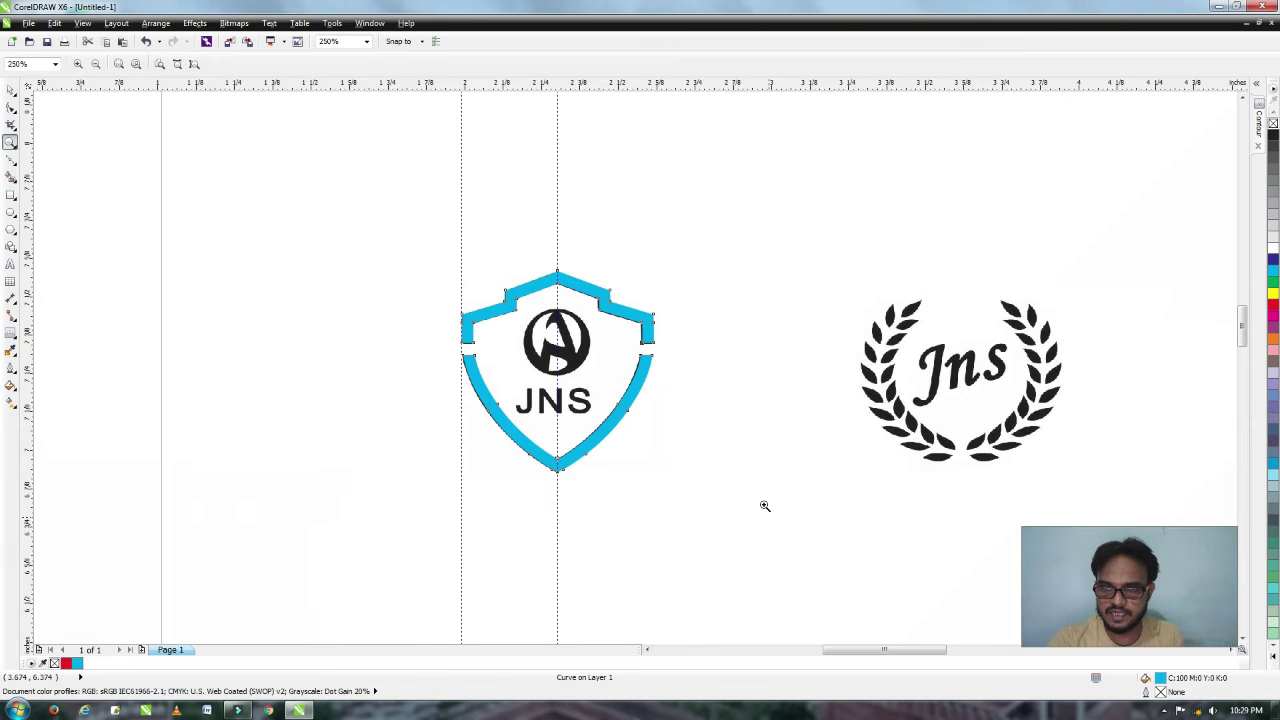
pyautogui.press('space')
pyautogui.click(257, 371)
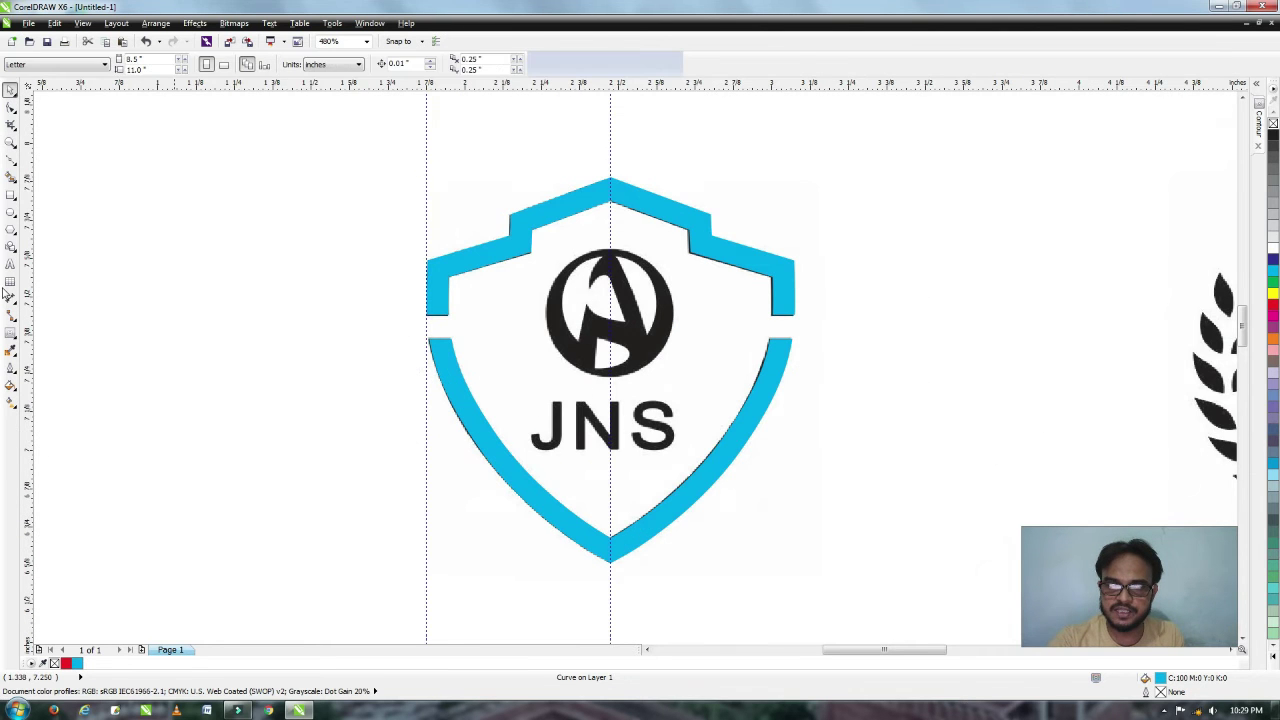
# Add the artistic text "JNS" in 24 pt Arial, starting just outside the shield's left edge.
pyautogui.press('F8')
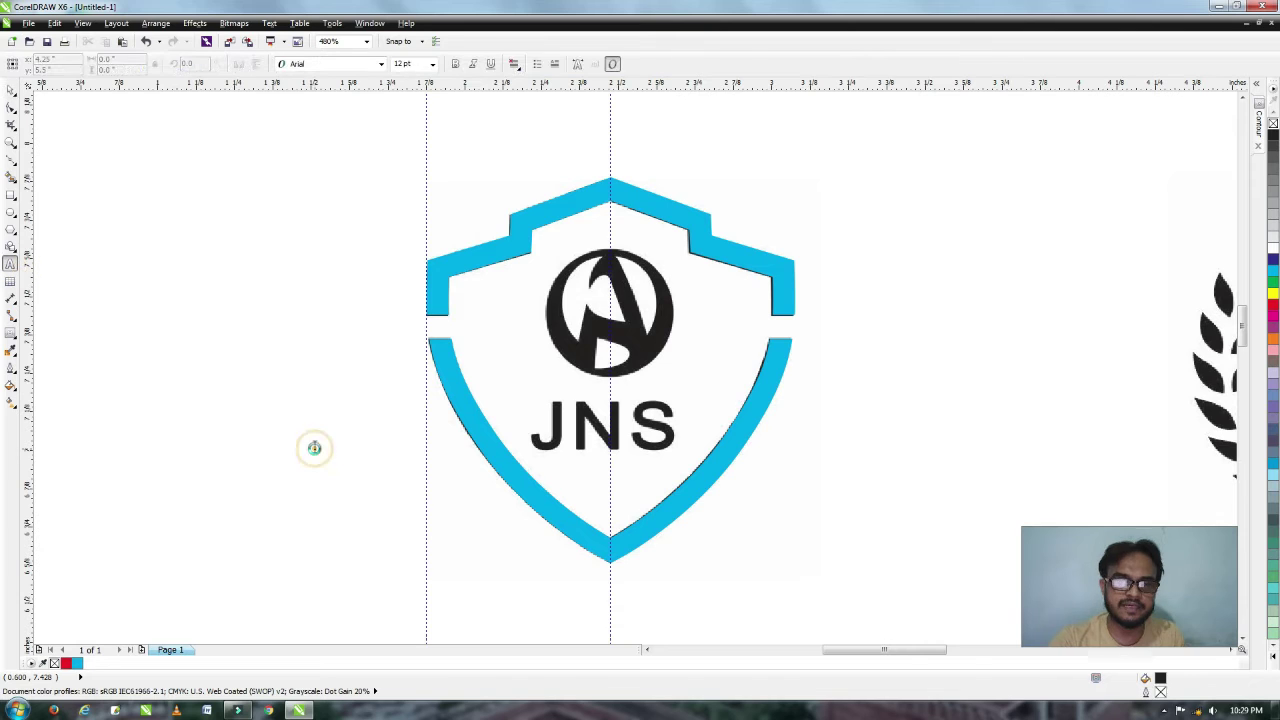
pyautogui.click(314, 447)
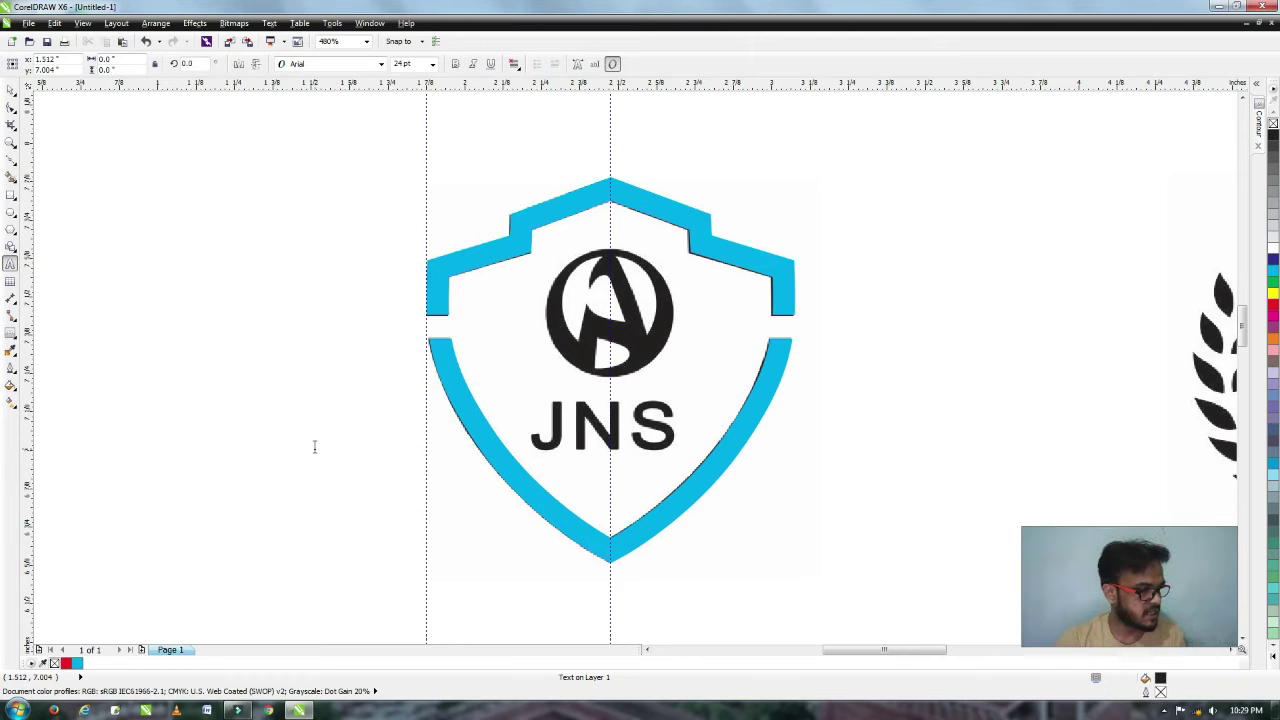
pyautogui.write('j')
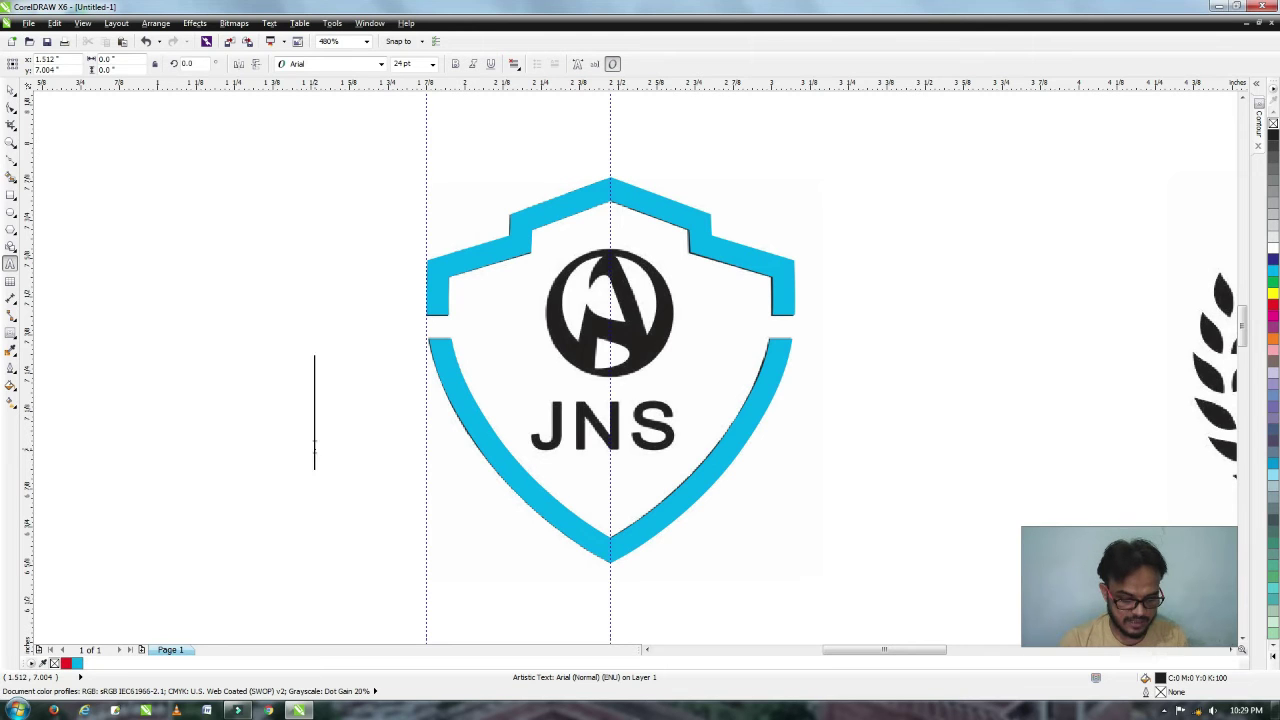
pyautogui.write('JNS')
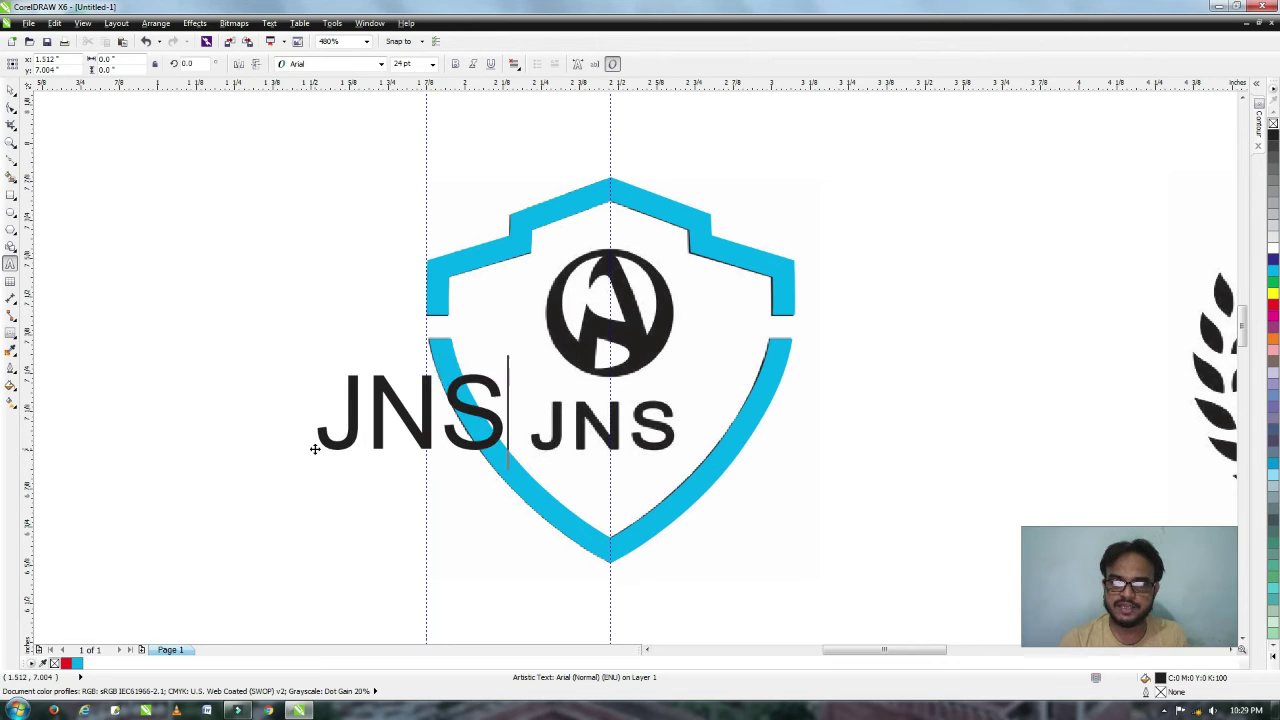
# Move the JNS text over the logo's original lettering inside the shield and fill it red.
pyautogui.click(10, 89)
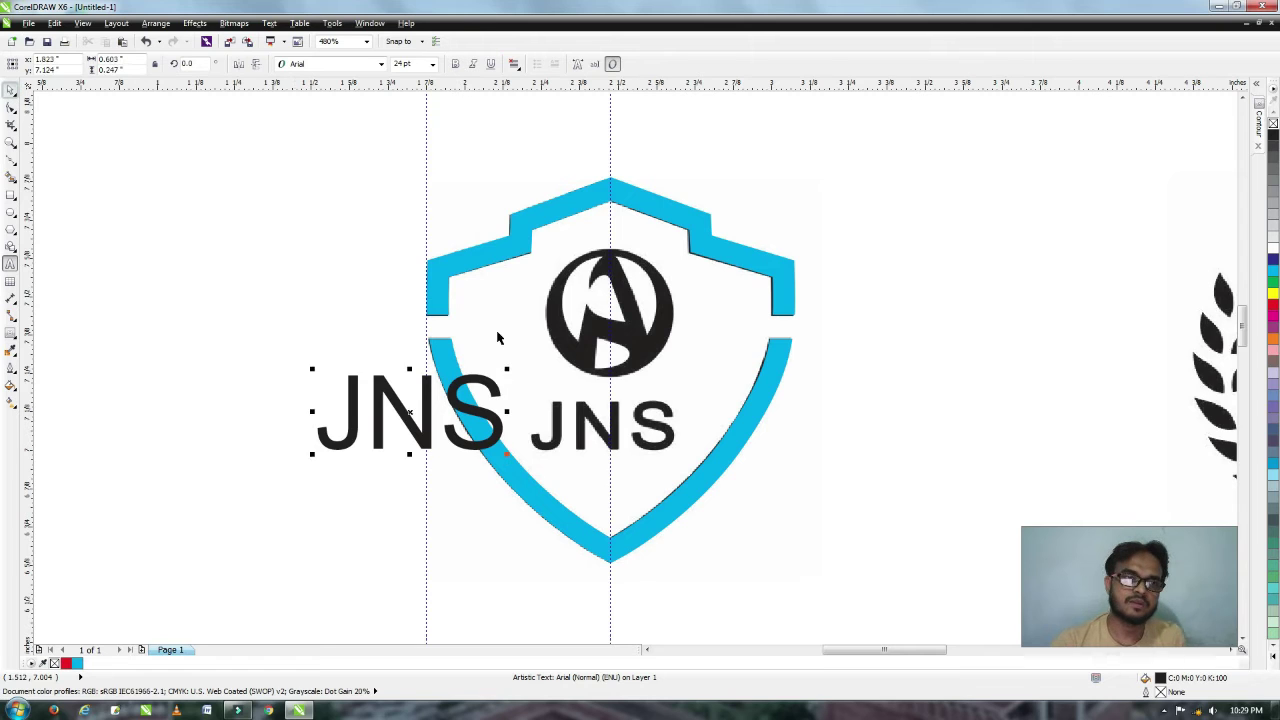
pyautogui.moveTo(502, 405); pyautogui.dragTo(684, 449)
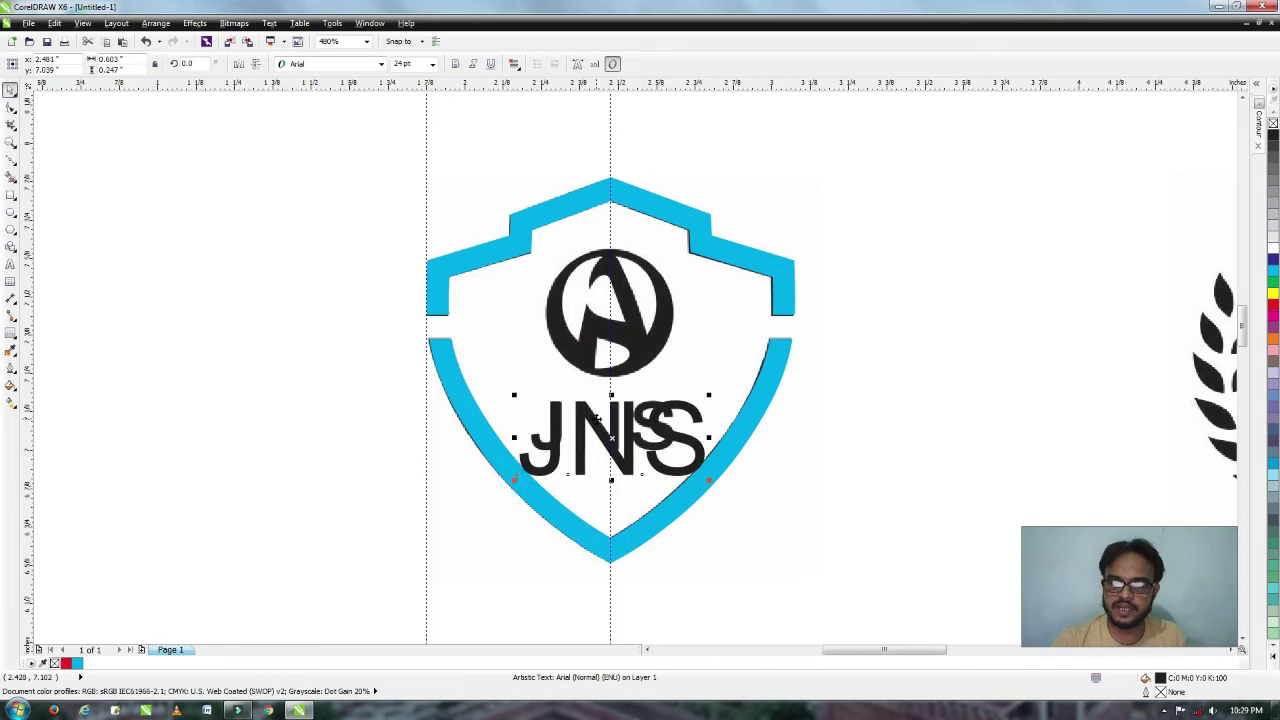
pyautogui.click(1273, 305)
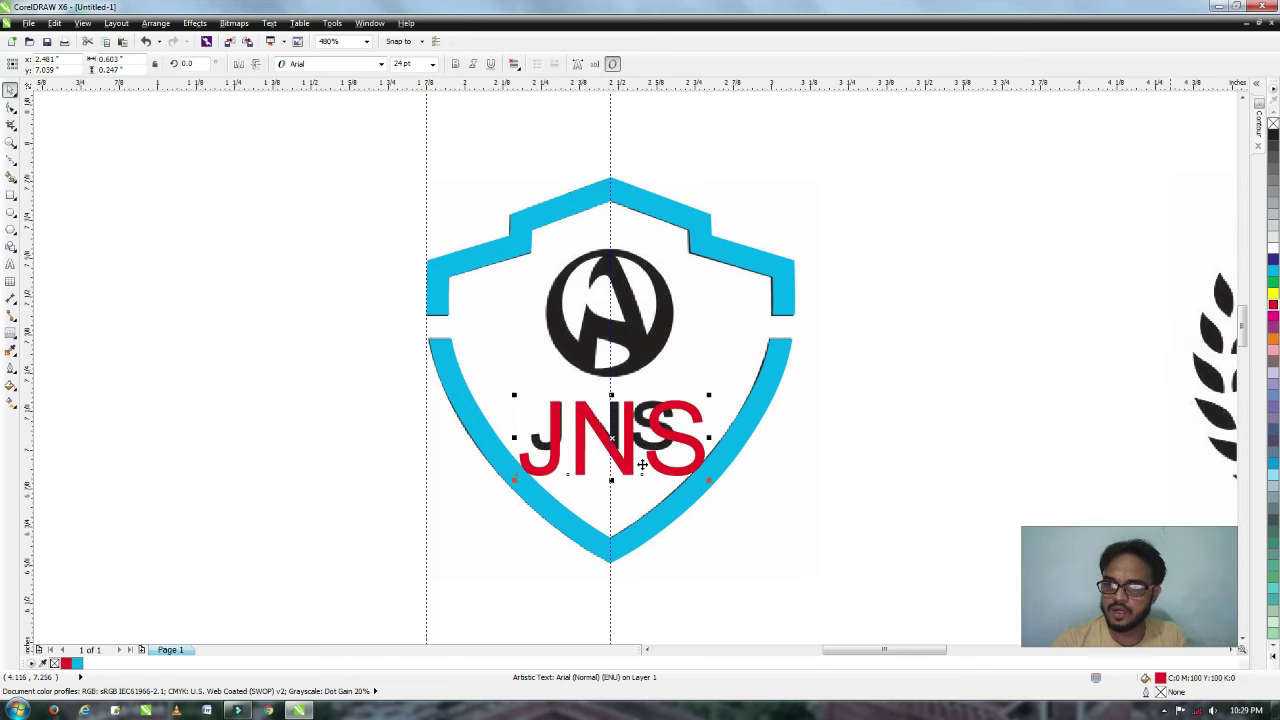
# Scale the red JNS text down to about 17 pt and align its J with the original letter.
pyautogui.press('z')
pyautogui.moveTo(466, 357); pyautogui.dragTo(750, 514)
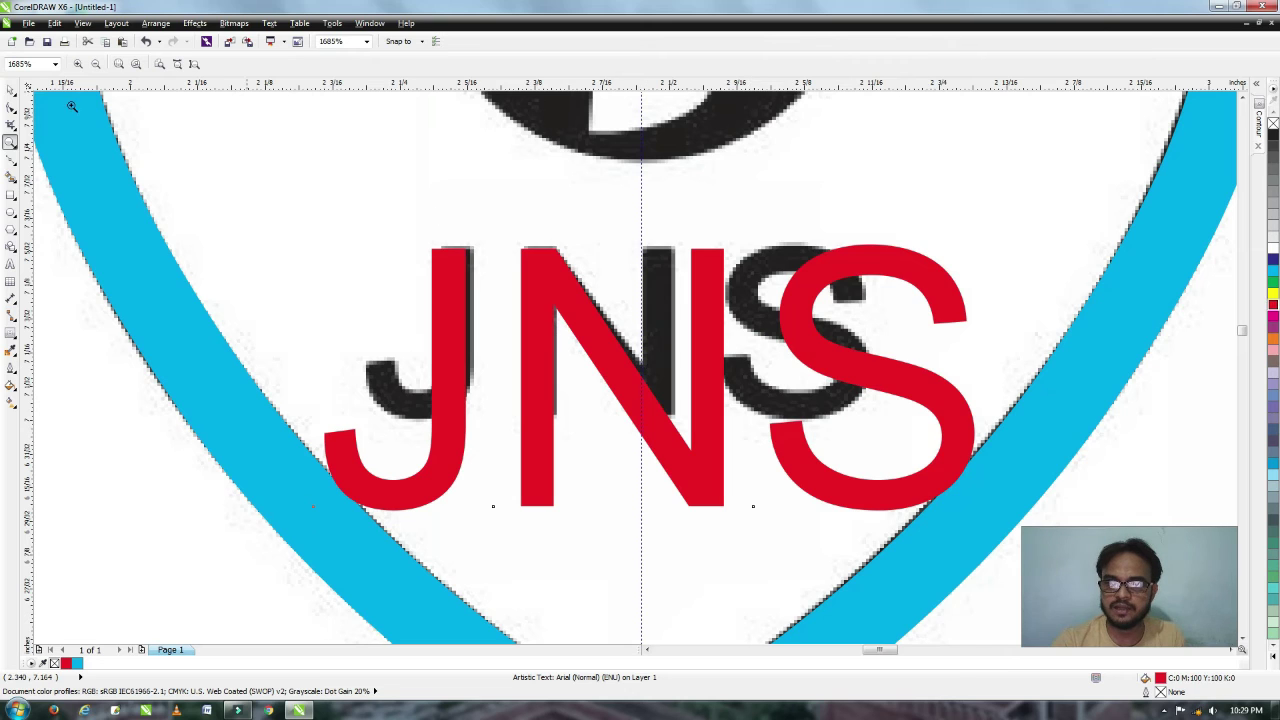
pyautogui.click(11, 91)
pyautogui.moveTo(979, 515); pyautogui.dragTo(788, 436)
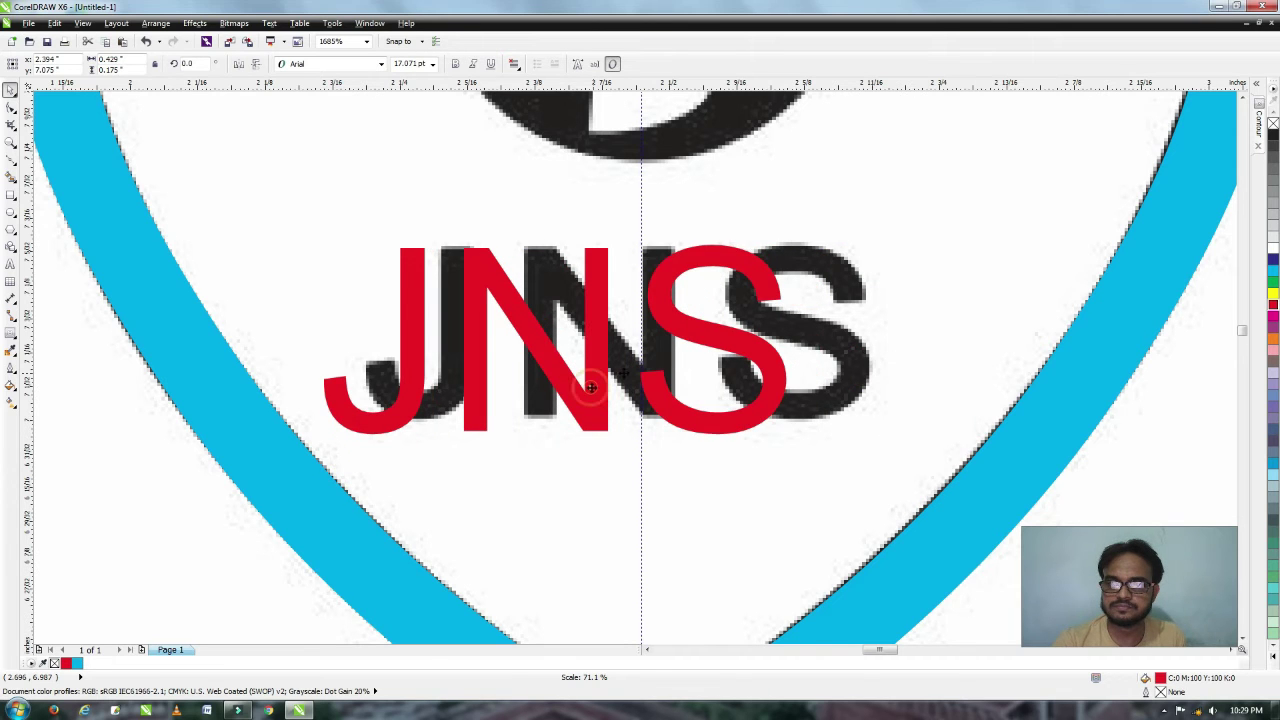
pyautogui.moveTo(591, 387); pyautogui.dragTo(633, 371)
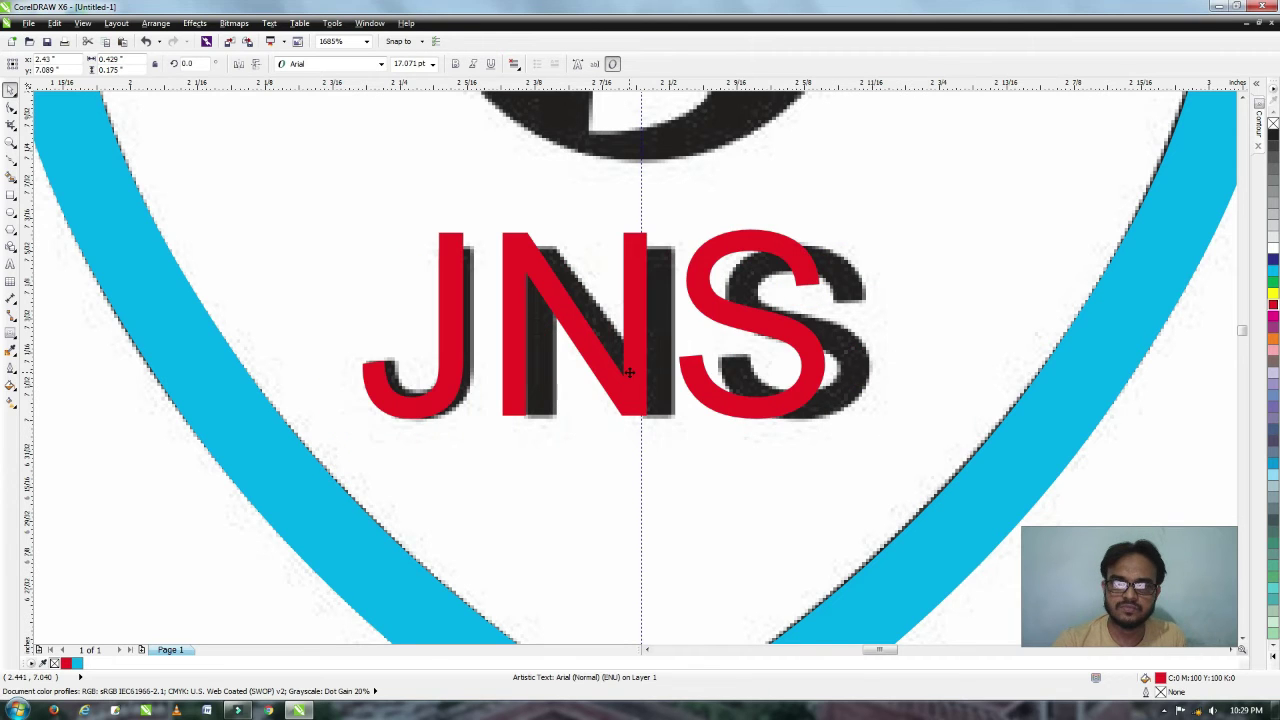
# Make the JNS text bold, then realign it and scale it to about 15.5 pt to match the original letter height.
pyautogui.click(455, 64)
pyautogui.moveTo(459, 252); pyautogui.dragTo(463, 269)
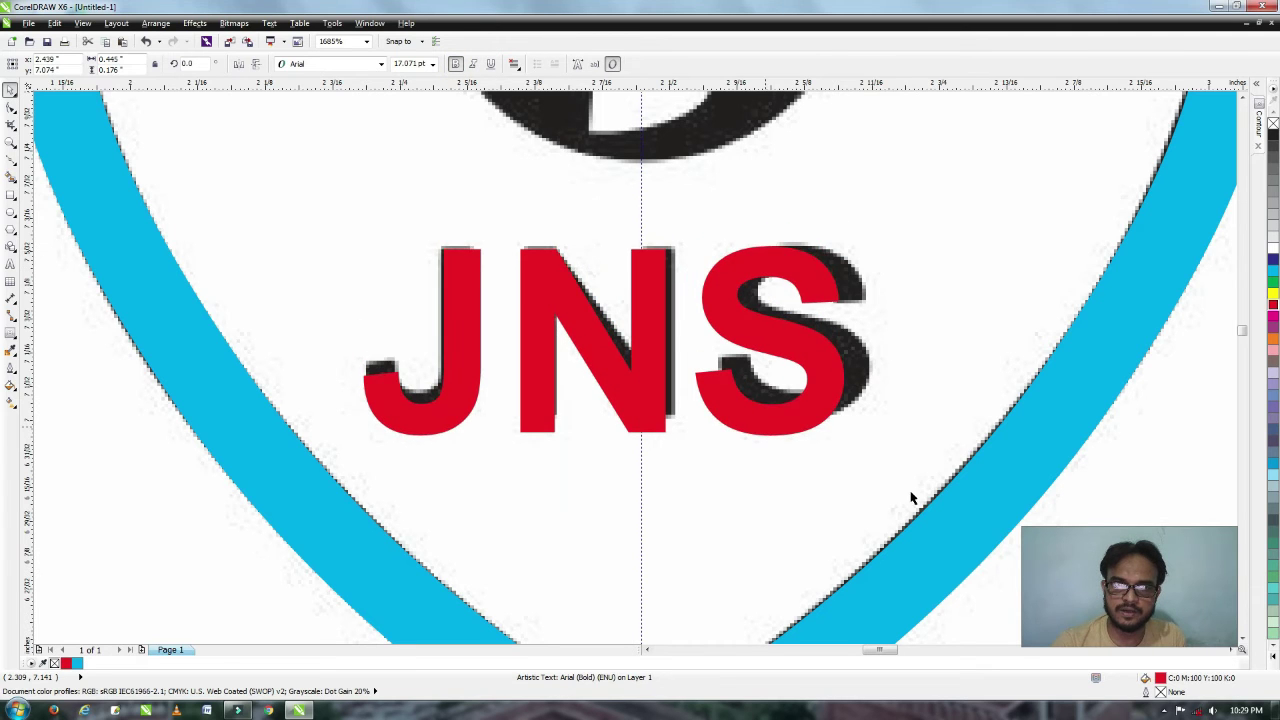
pyautogui.moveTo(846, 437); pyautogui.dragTo(806, 427)
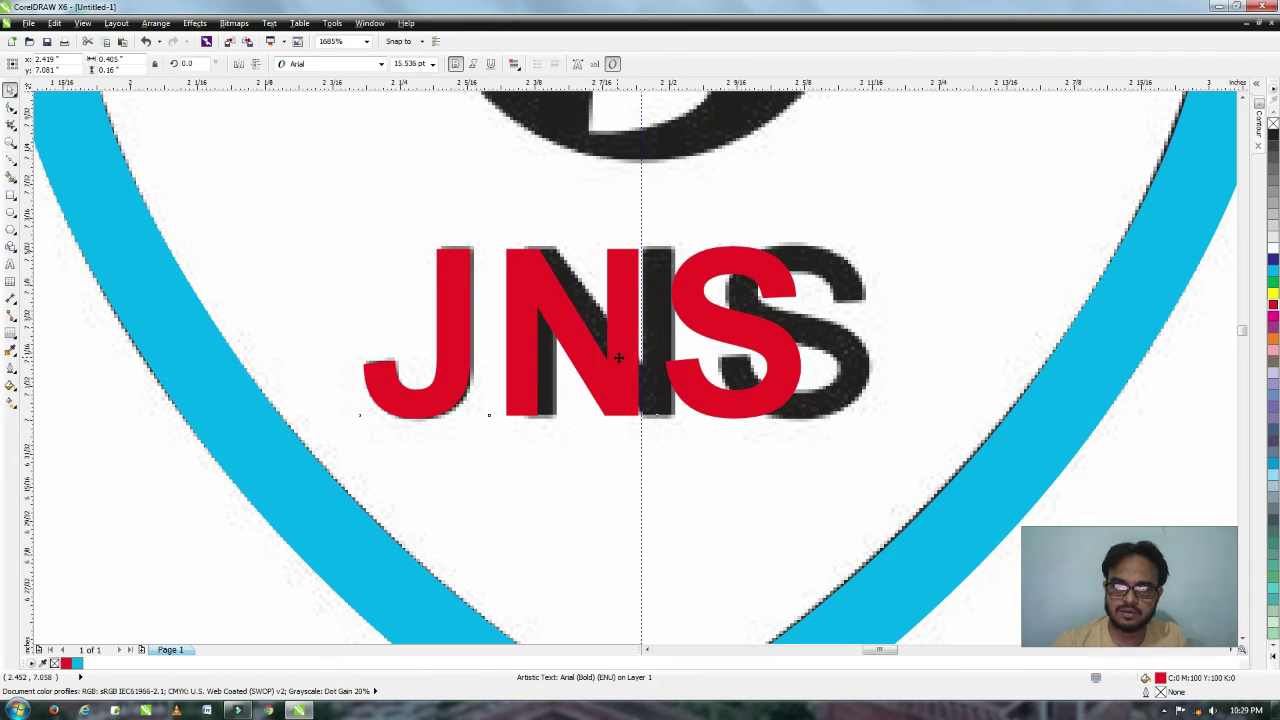
pyautogui.moveTo(620, 357); pyautogui.dragTo(623, 357)
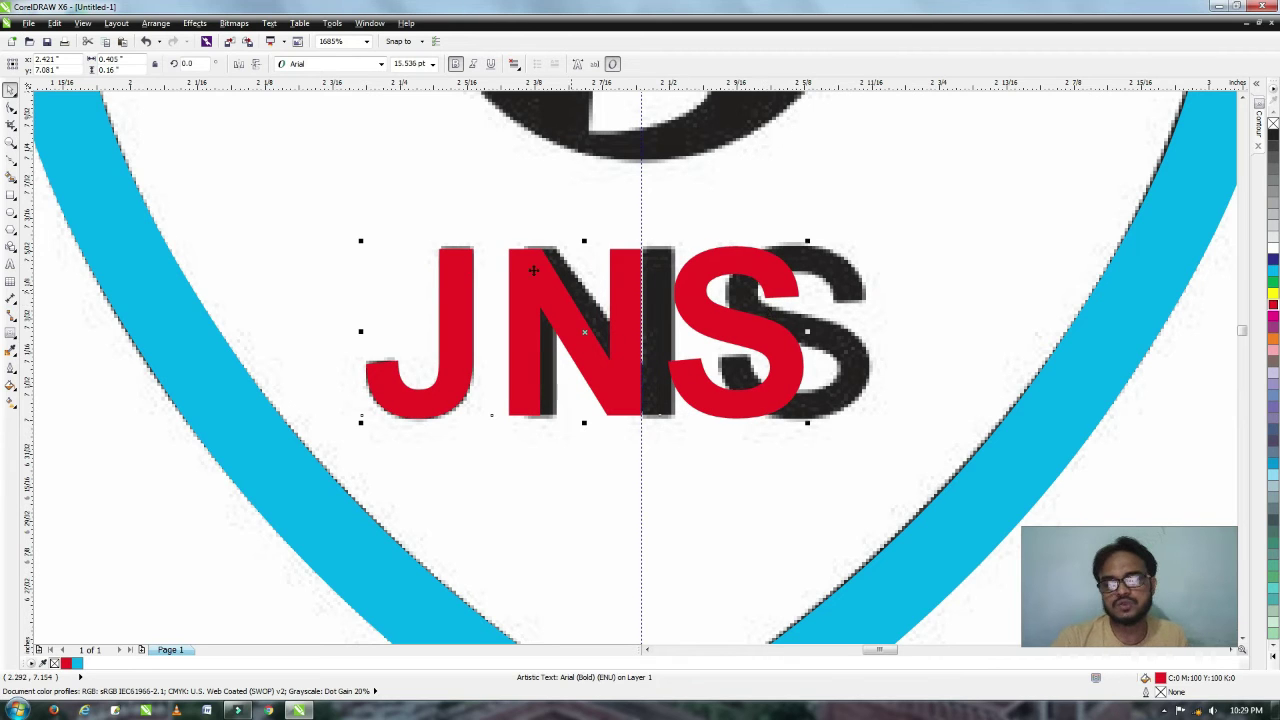
# Try moving the JNS text down and widening its letter spacing, and revert both changes.
pyautogui.moveTo(533, 269); pyautogui.dragTo(533, 303)
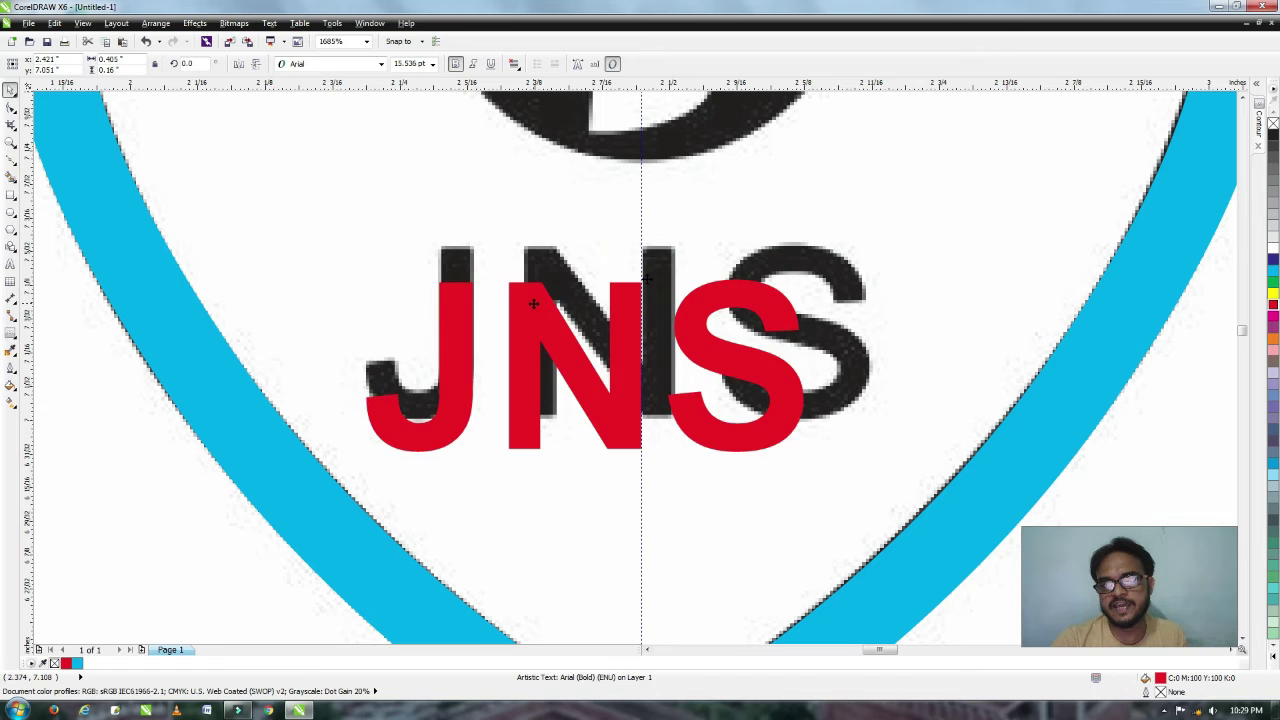
pyautogui.hotkey('ctrl', 'z')
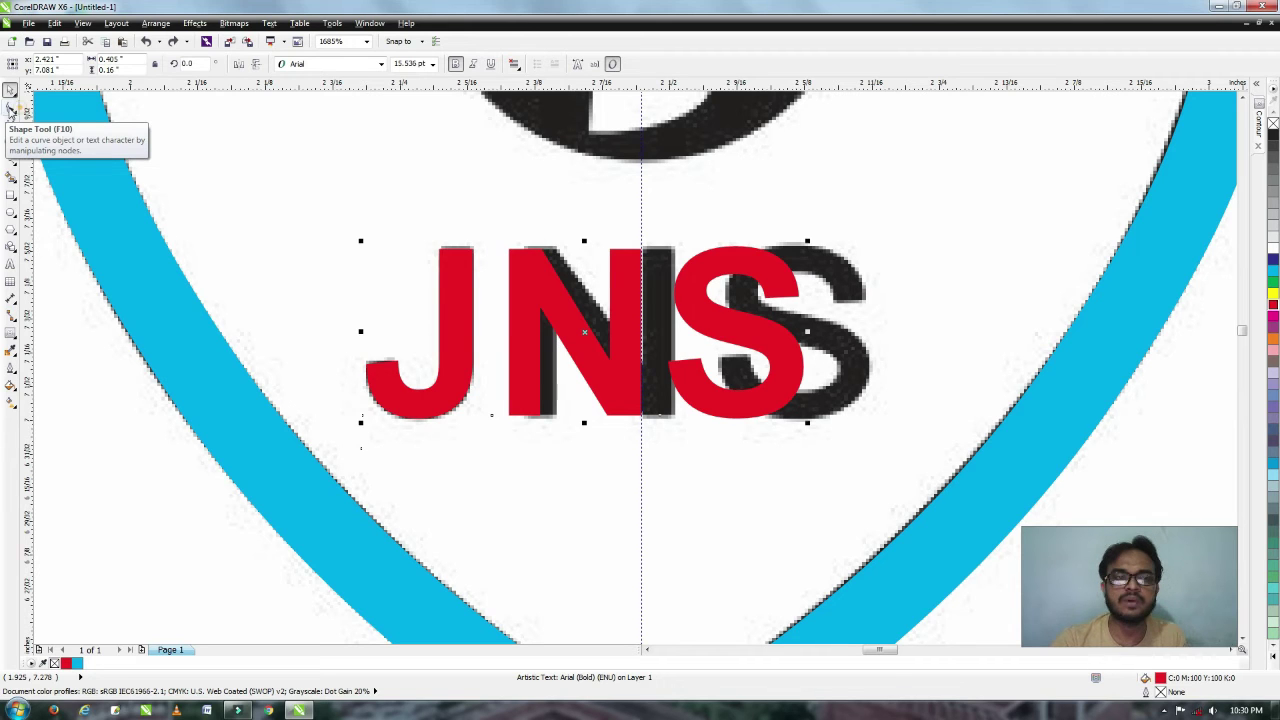
pyautogui.click(10, 110)
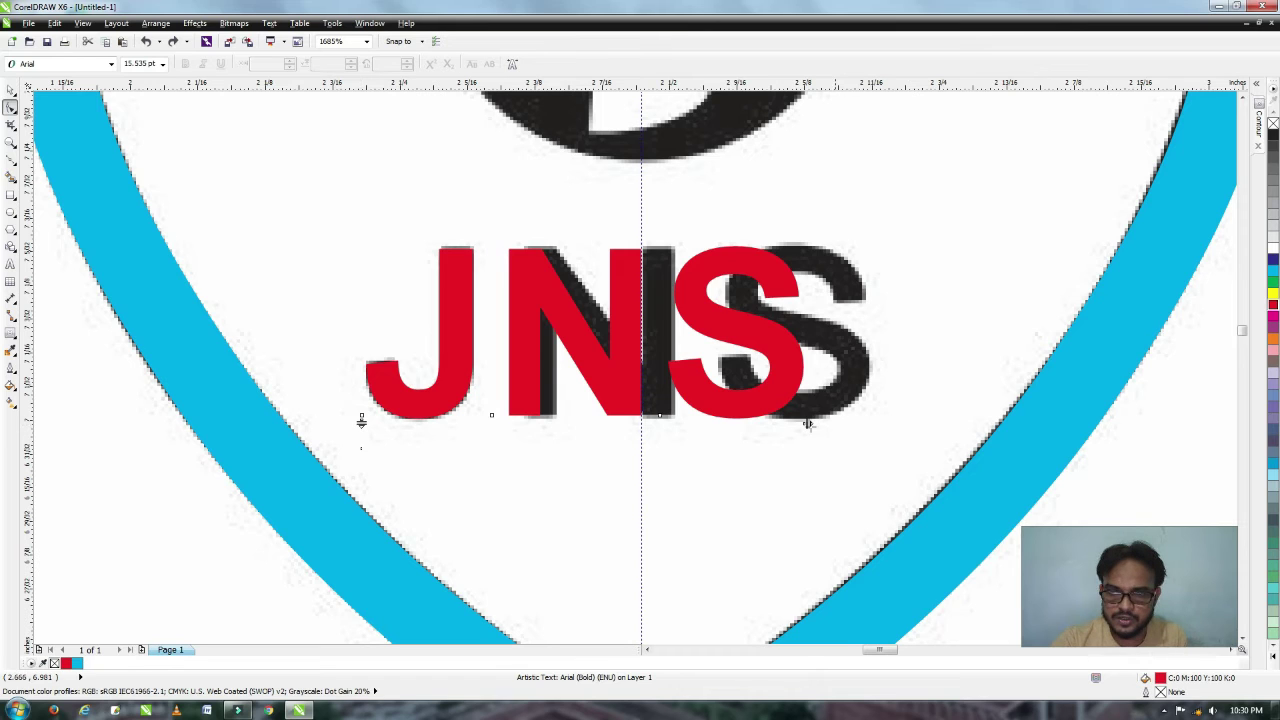
pyautogui.moveTo(811, 425); pyautogui.dragTo(854, 429)
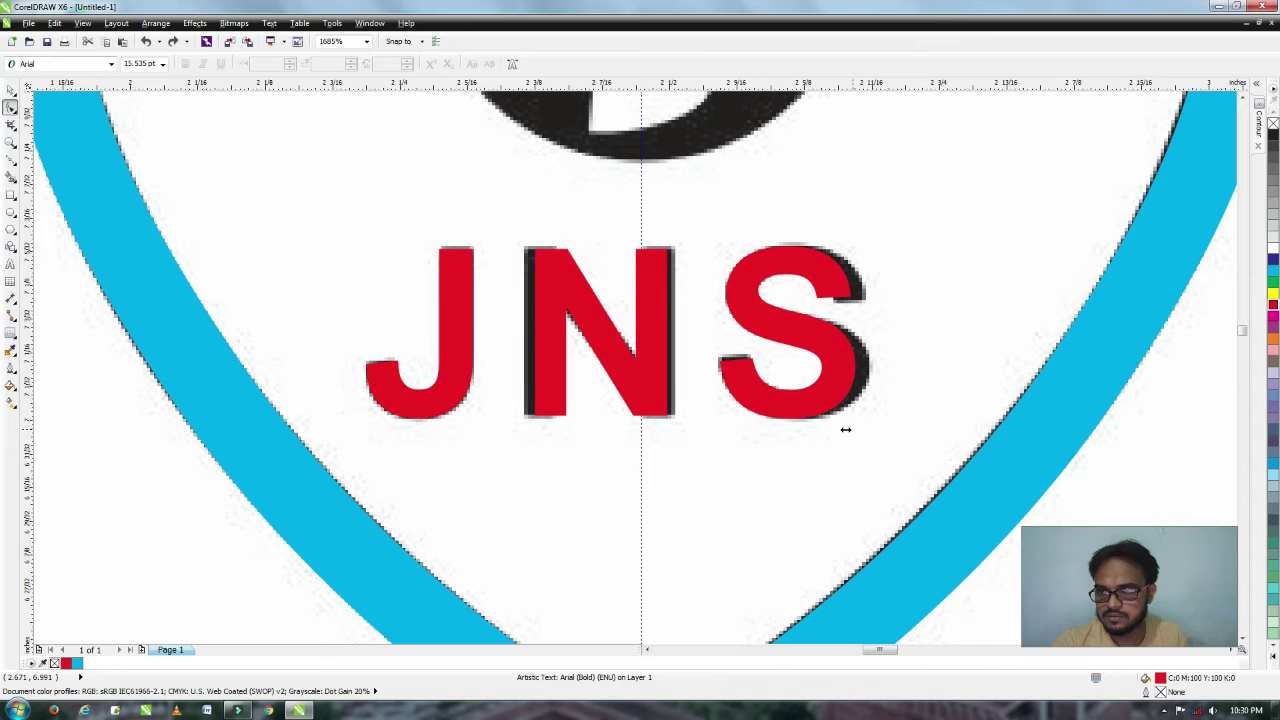
pyautogui.moveTo(844, 430); pyautogui.dragTo(808, 437)
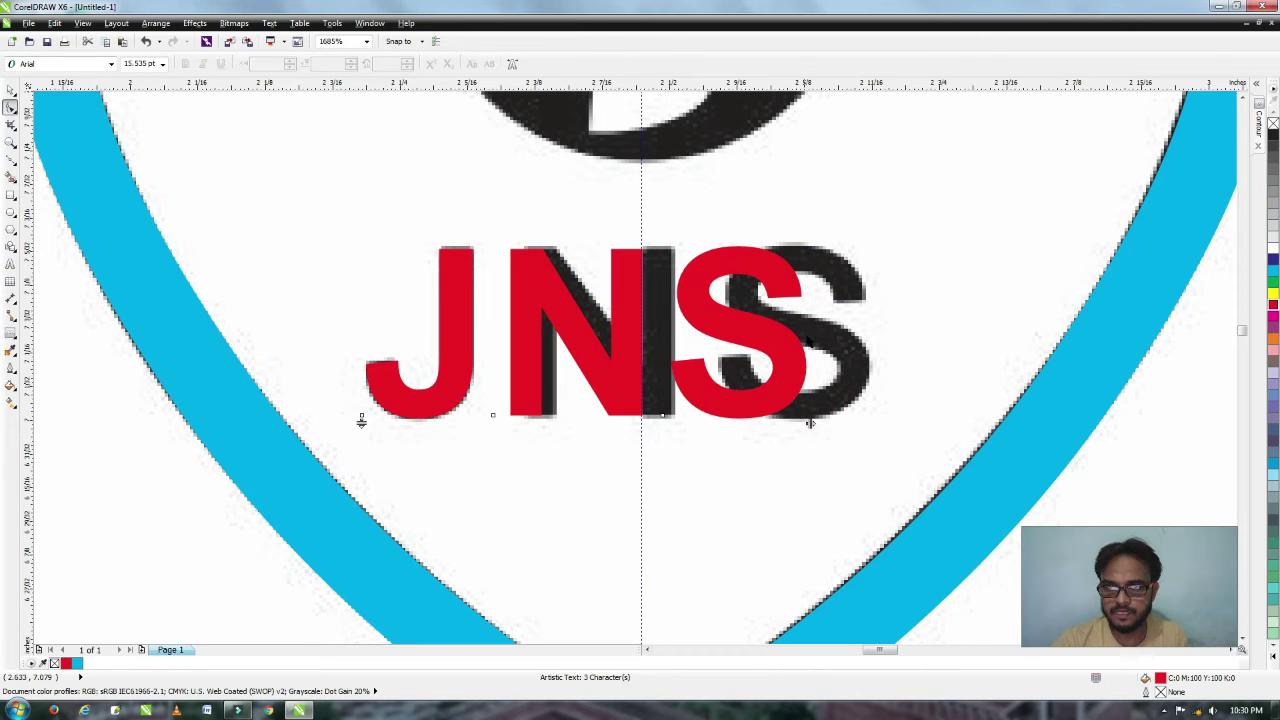
# Stretch the JNS text to about 0.449 inches wide, then widen its letter spacing to about 0.474 inches overall to match the original lettering.
pyautogui.press('space')
pyautogui.moveTo(811, 331); pyautogui.dragTo(722, 375)
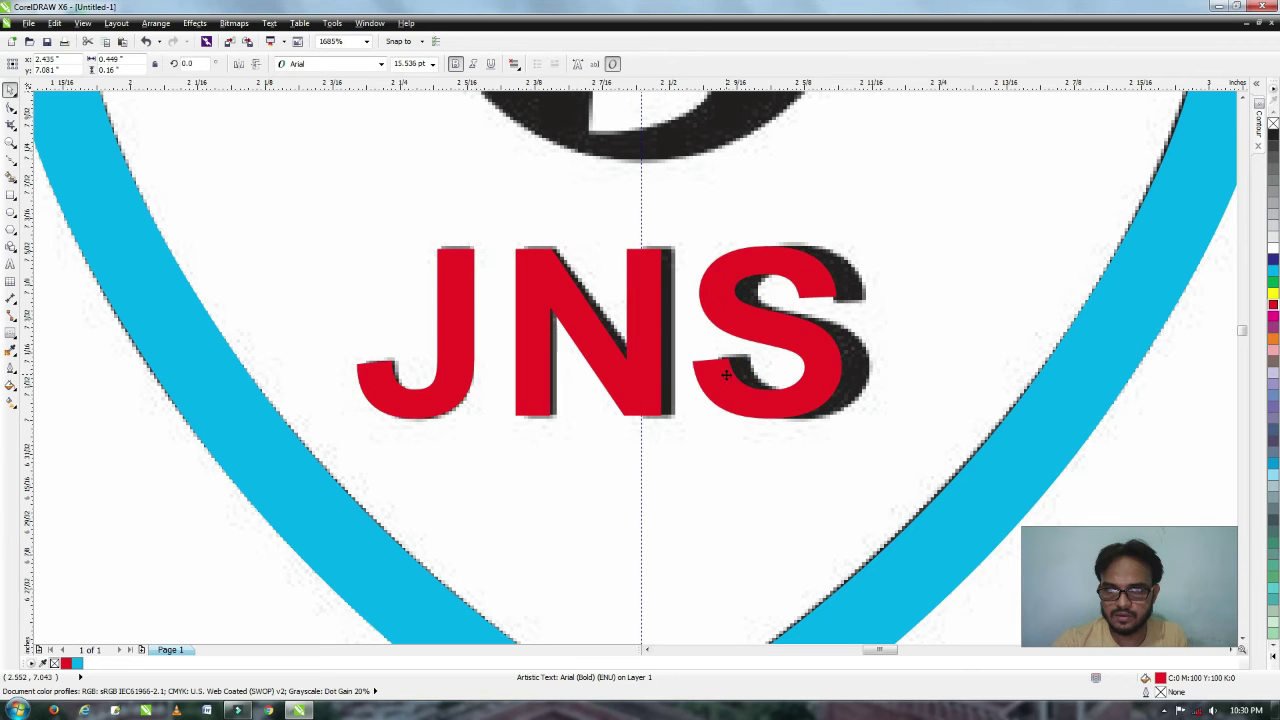
pyautogui.click(10, 107)
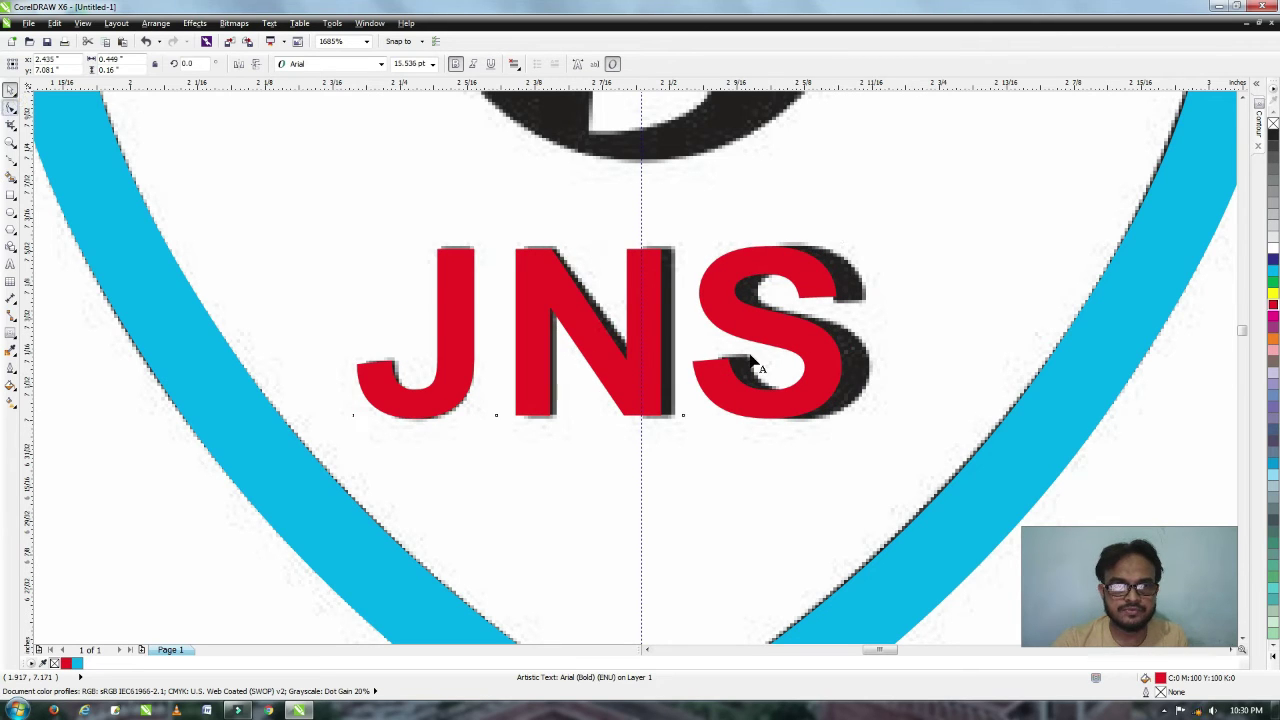
pyautogui.moveTo(846, 424); pyautogui.dragTo(870, 430)
pyautogui.press('space')
pyautogui.moveTo(662, 272); pyautogui.dragTo(657, 337)
pyautogui.hotkey('ctrl', 'z')
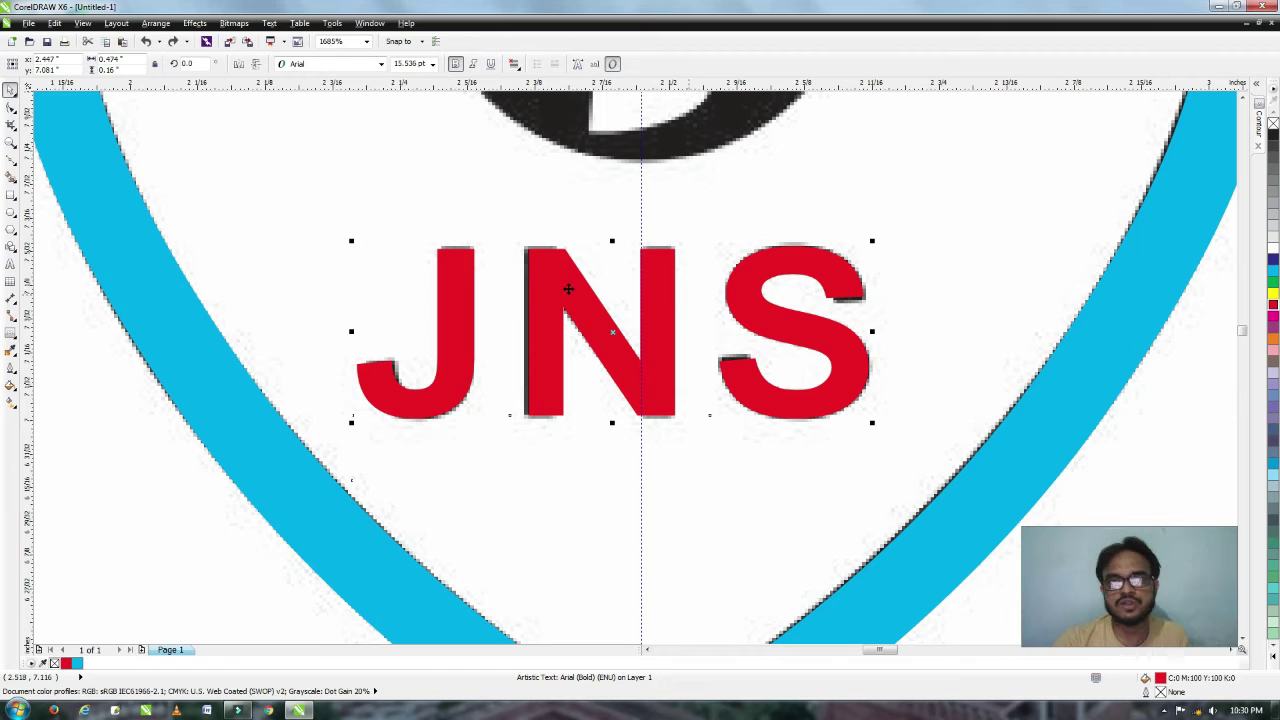
# Move the red JNS text straight down about 0.125 inches to compare it with the original lettering.
pyautogui.scroll(-2, 561, 290)
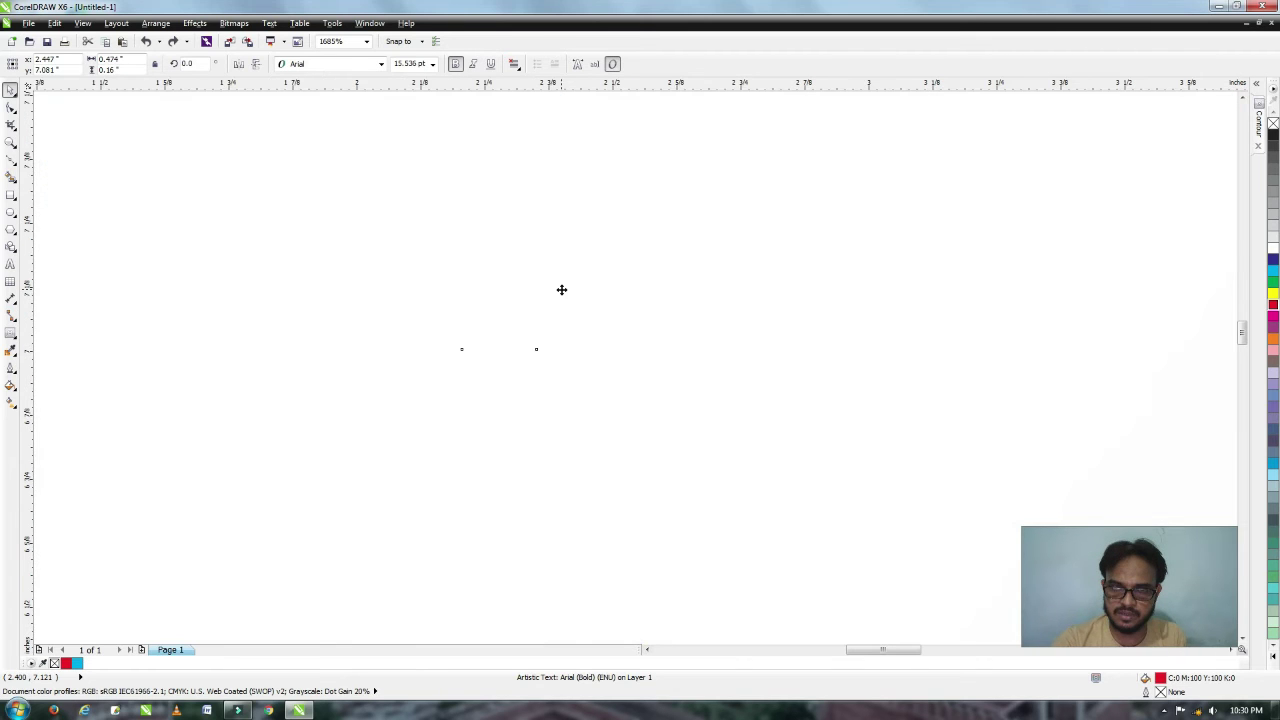
pyautogui.scroll(-2, 561, 290)
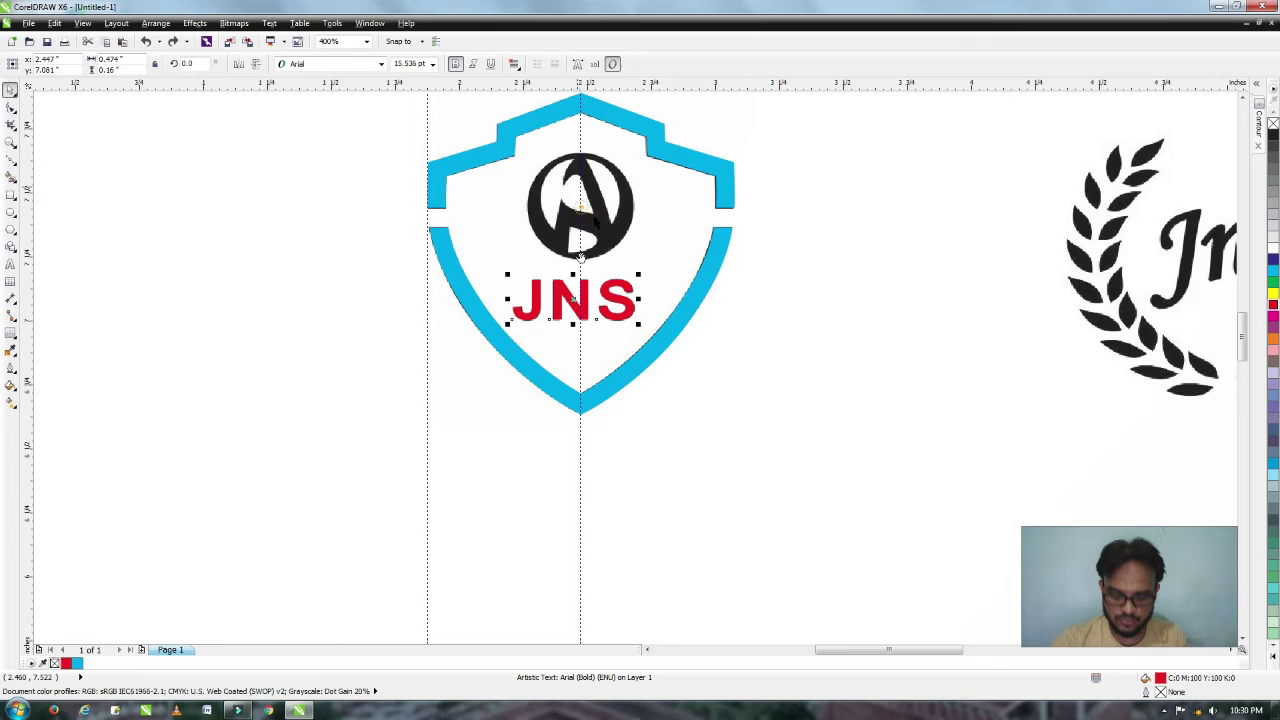
pyautogui.press('h')
pyautogui.moveTo(581, 207); pyautogui.dragTo(581, 258)
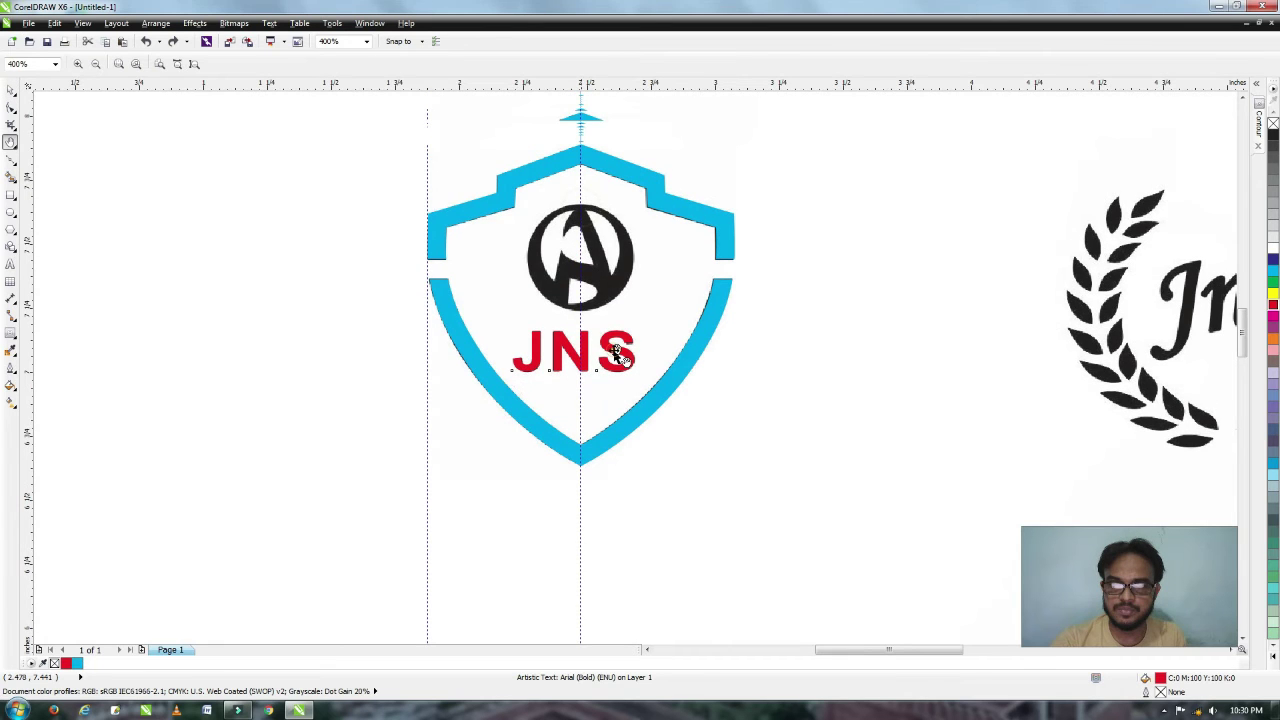
pyautogui.press('space')
pyautogui.moveTo(618, 355); pyautogui.dragTo(618, 387)
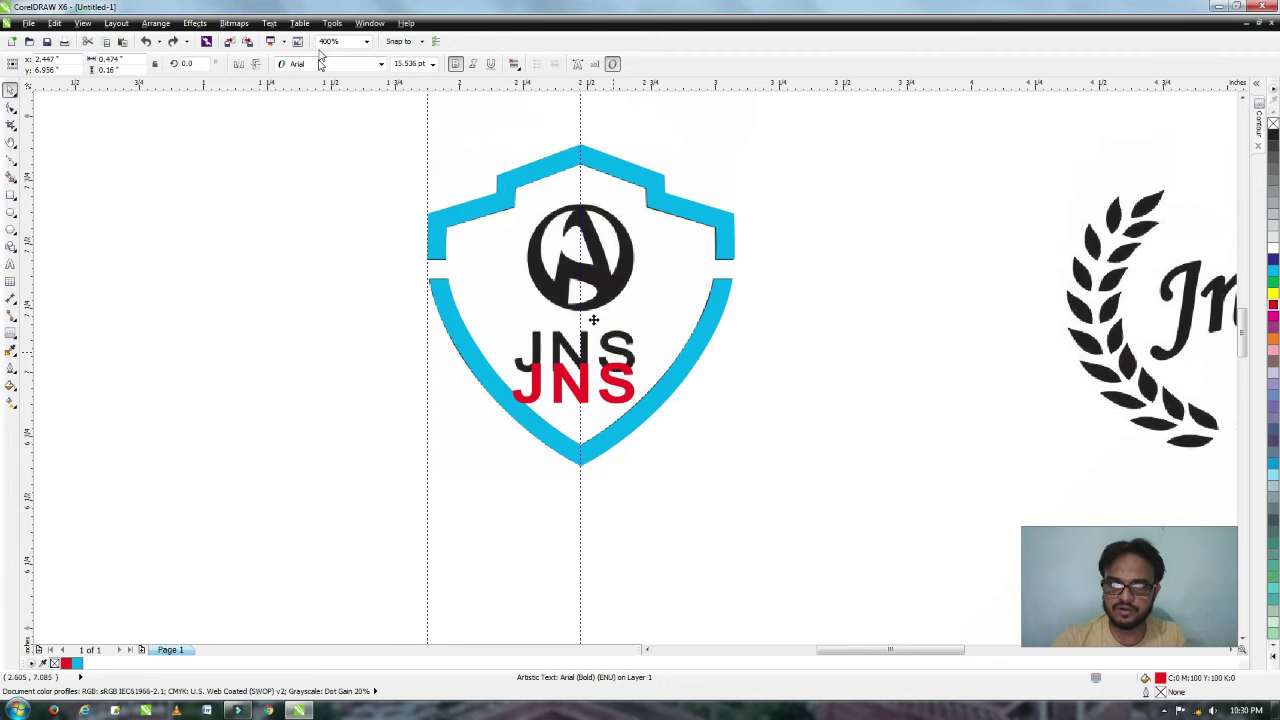
# Undo the last downward move of the red JNS text.
pyautogui.hotkey('ctrl', 'z')
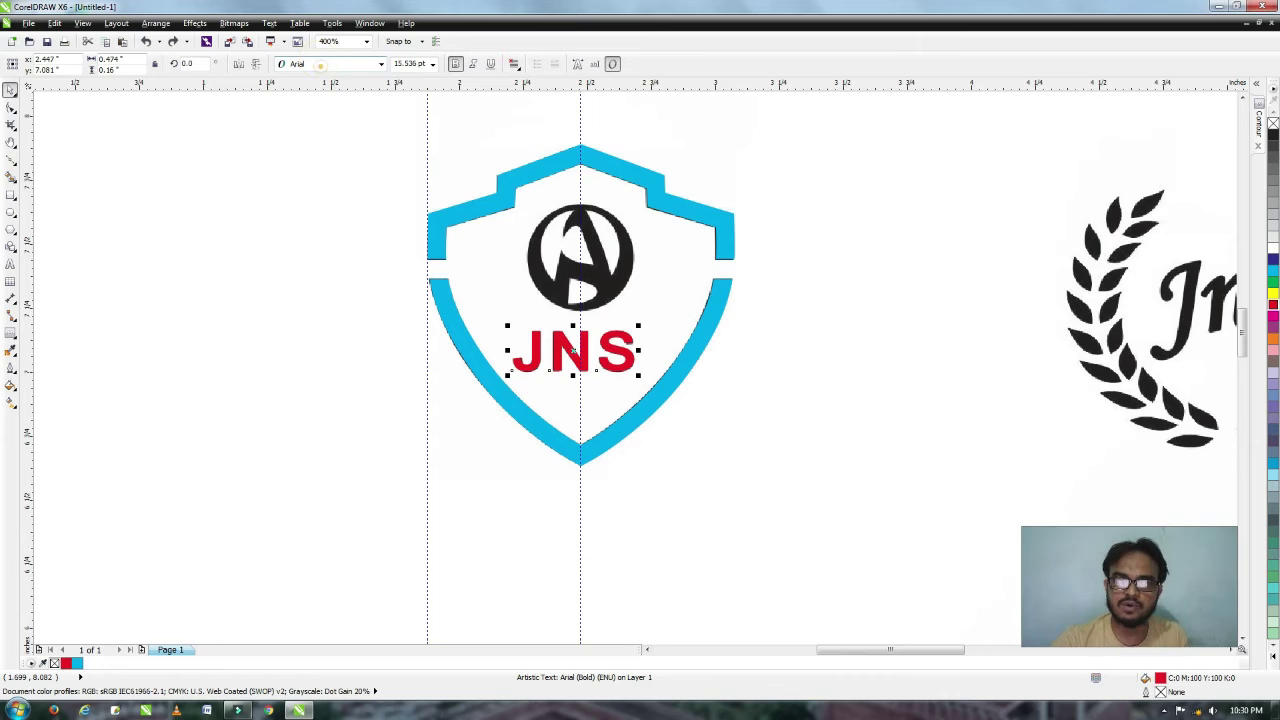
# Try the HelvLight font on the JNS text.
pyautogui.click(321, 66)
pyautogui.write('Helvlight')
pyautogui.press('Down')
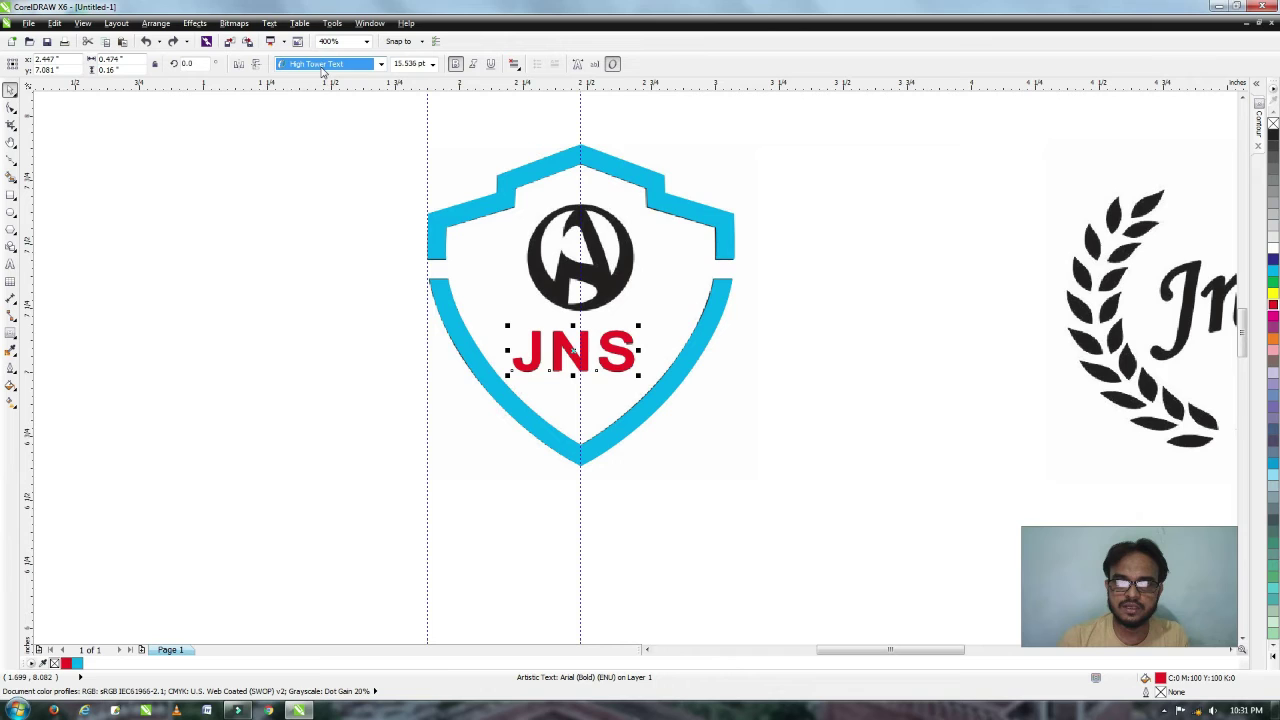
pyautogui.press('Up')
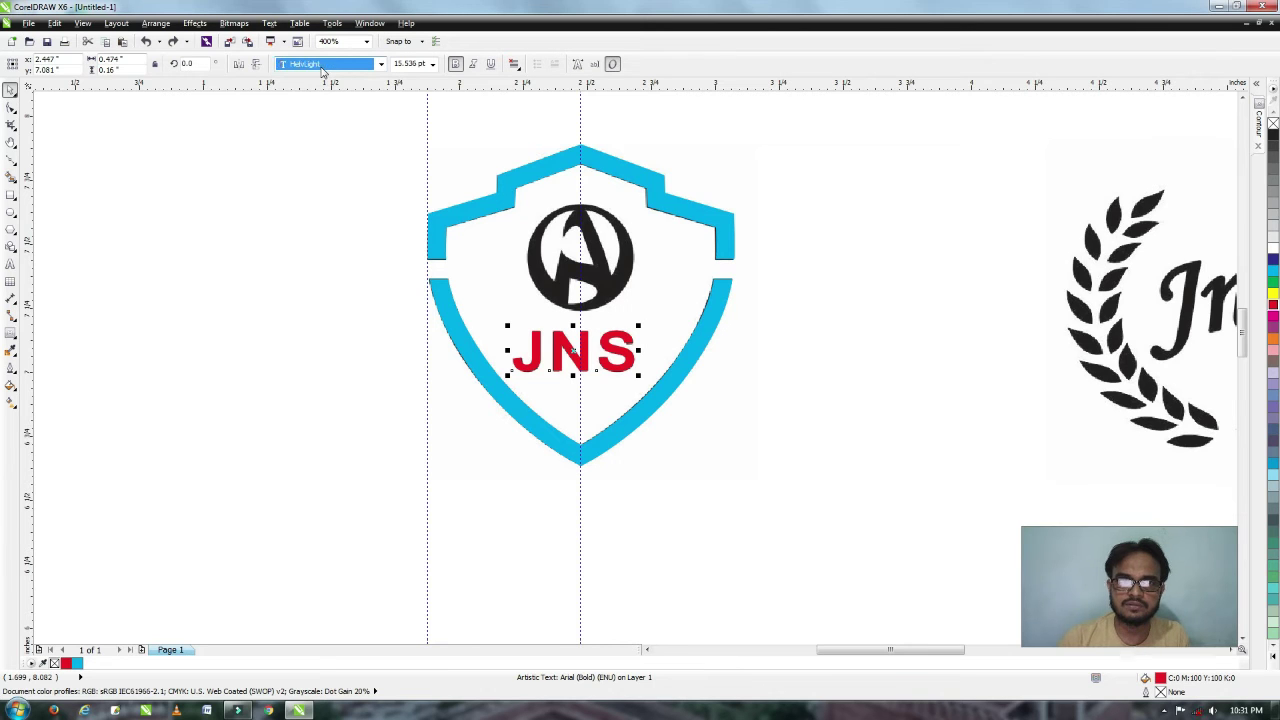
pyautogui.press('Up')
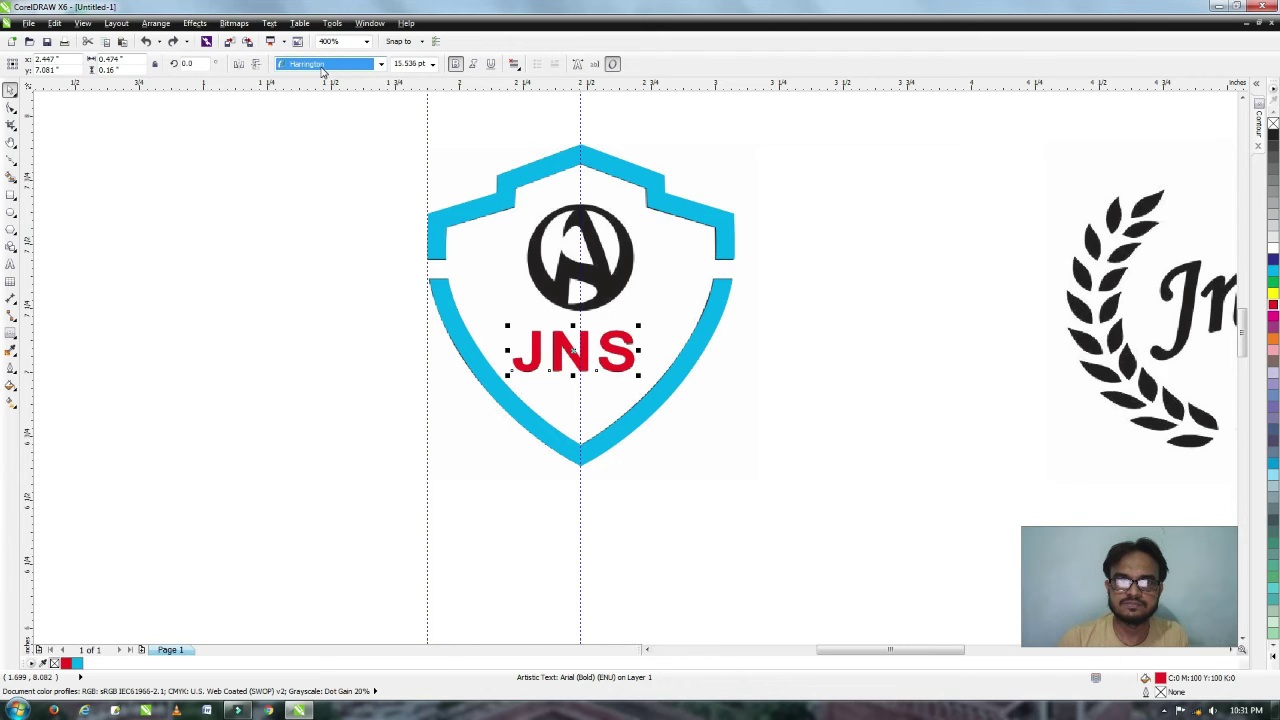
pyautogui.press('Down')
pyautogui.press('Return')
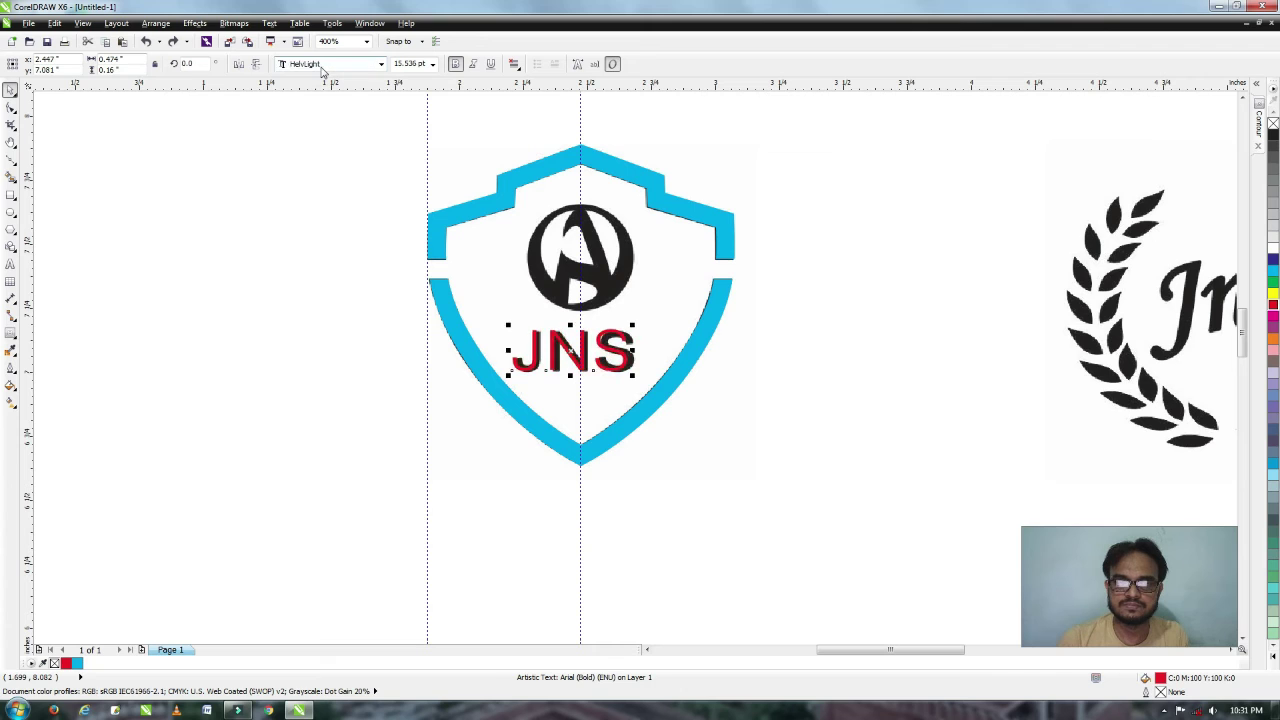
# Preview other fonts for the JNS text, including Humanst521 BT and Humnst777 Blk BT, and restore bold Arial.
pyautogui.click(322, 66)
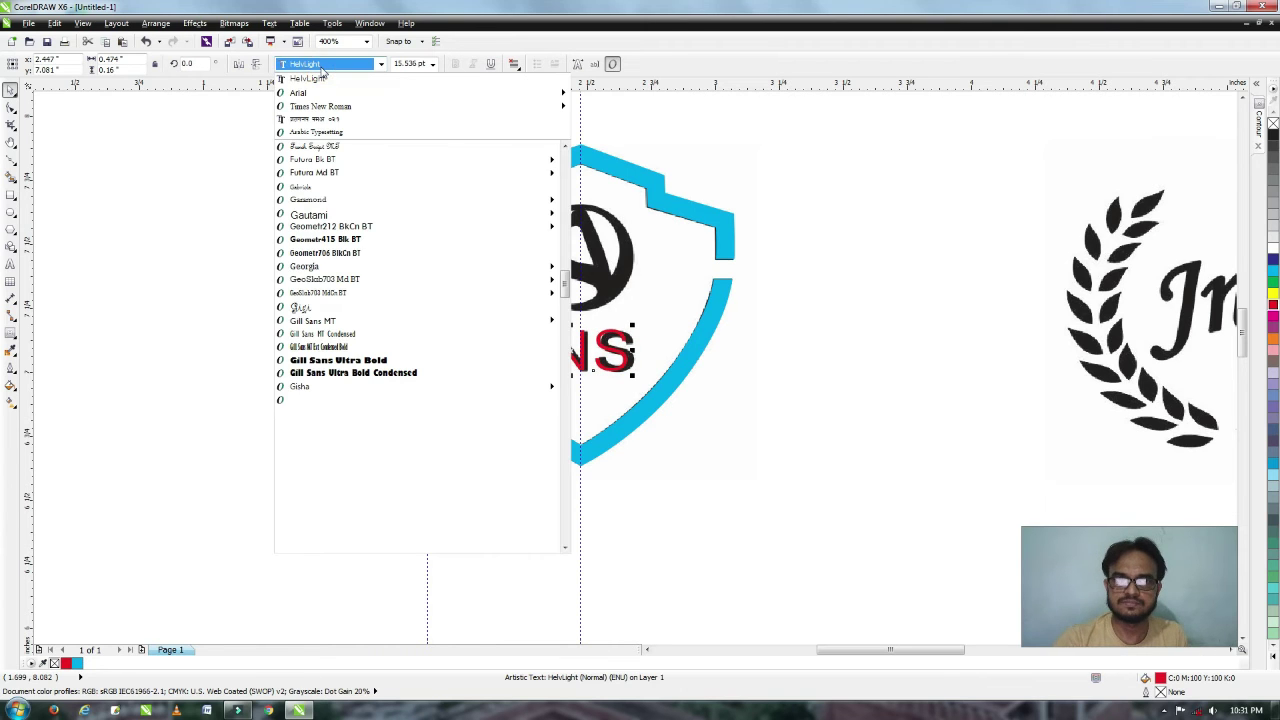
pyautogui.press('Down')
pyautogui.press('Down')
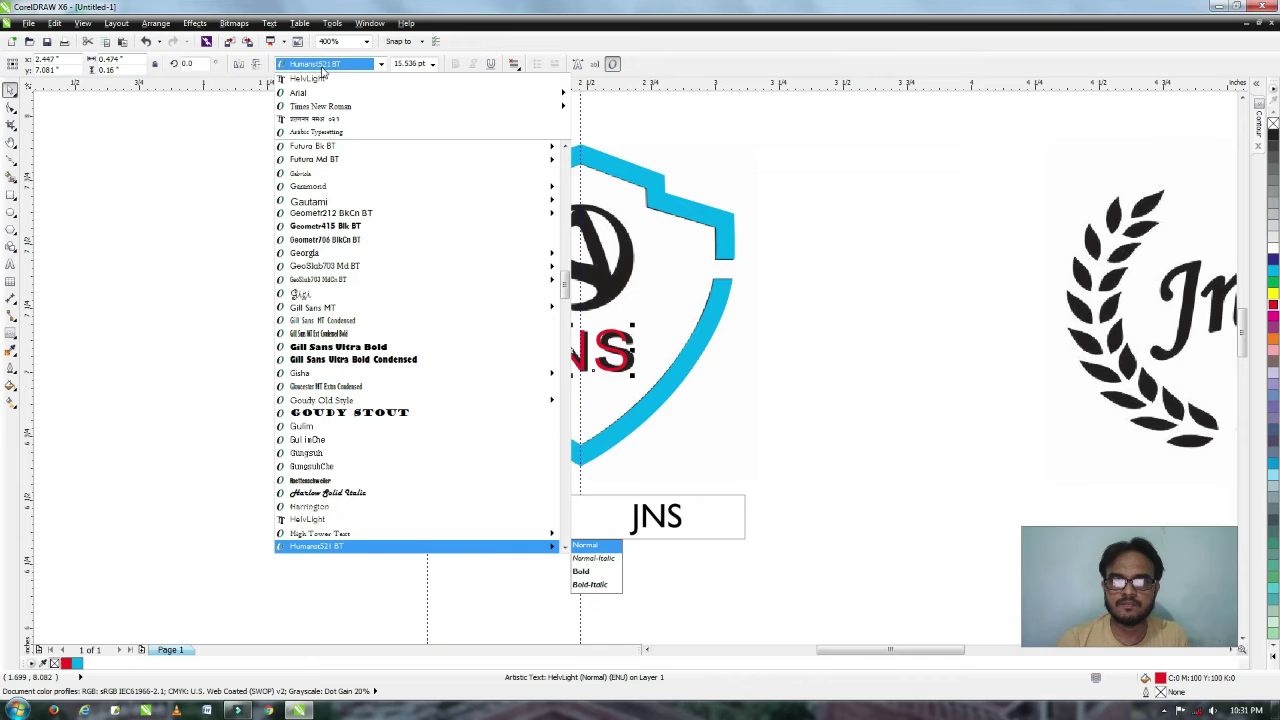
pyautogui.press('Down')
pyautogui.press('Down')
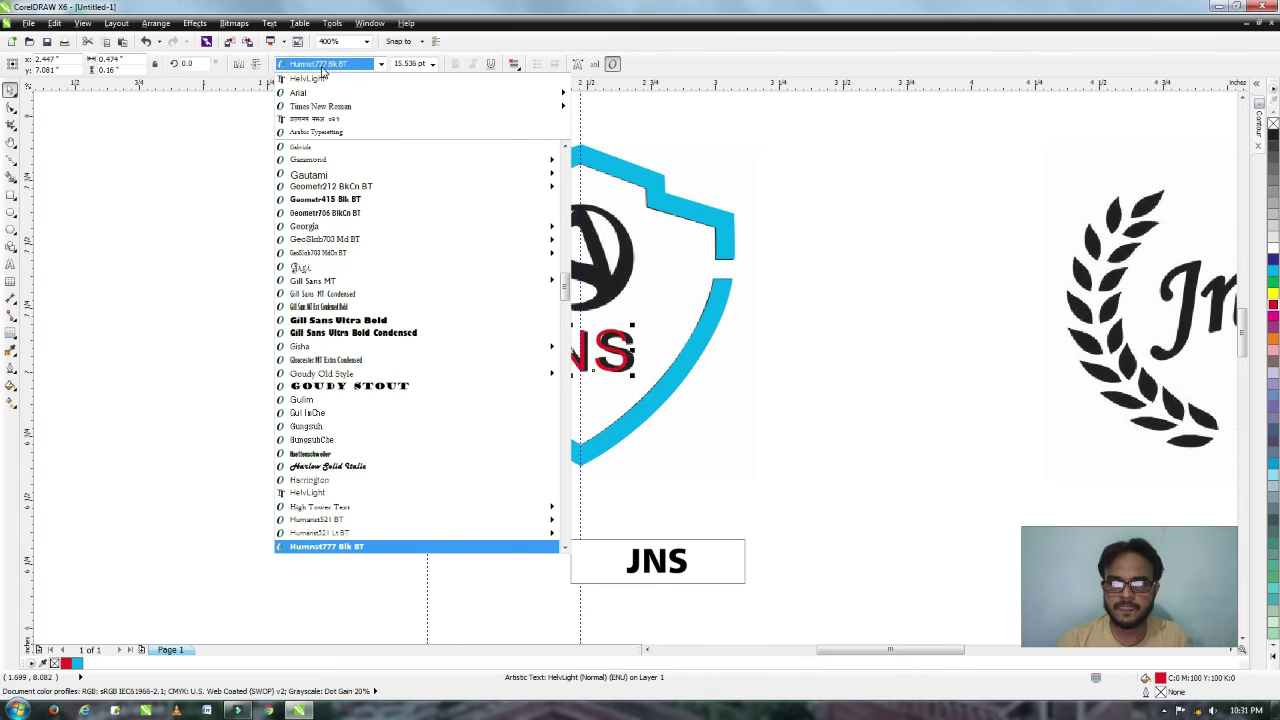
pyautogui.click(723, 494)
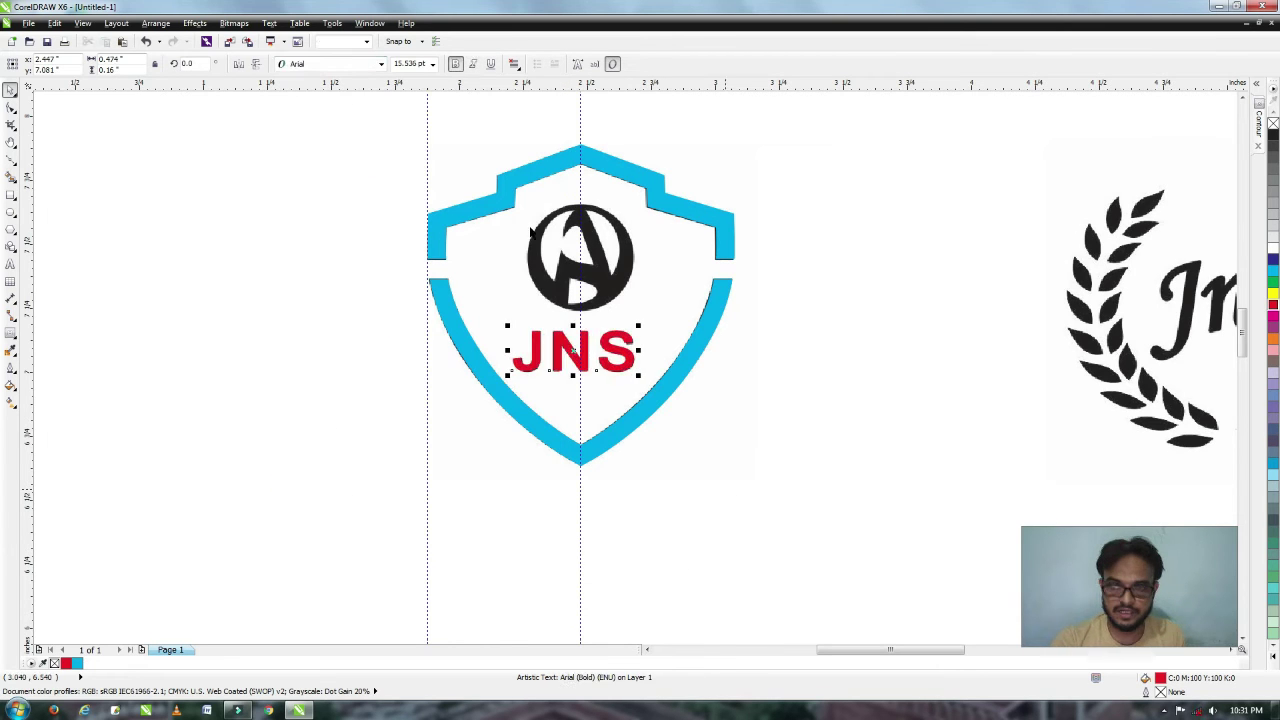
# Draw a circle about 0.415 inches across over the round A emblem and give it a red 0.1 mm outline.
pyautogui.press('z')
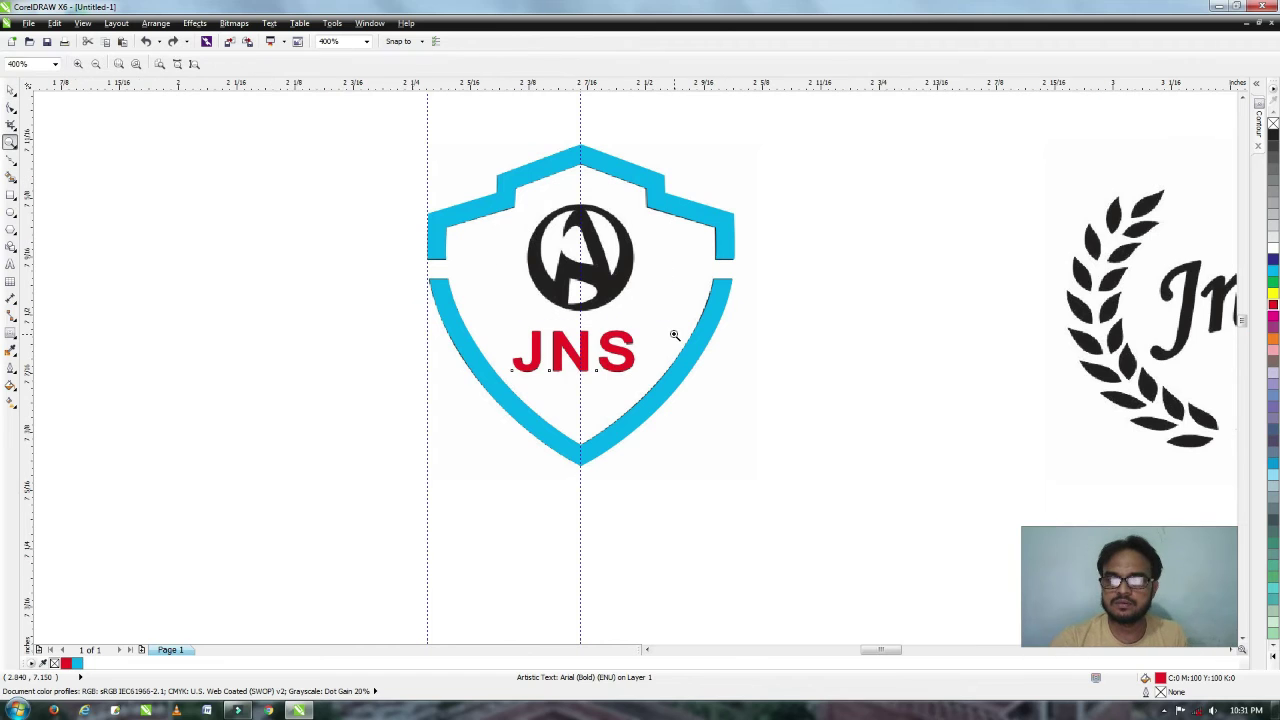
pyautogui.moveTo(674, 336); pyautogui.dragTo(502, 182)
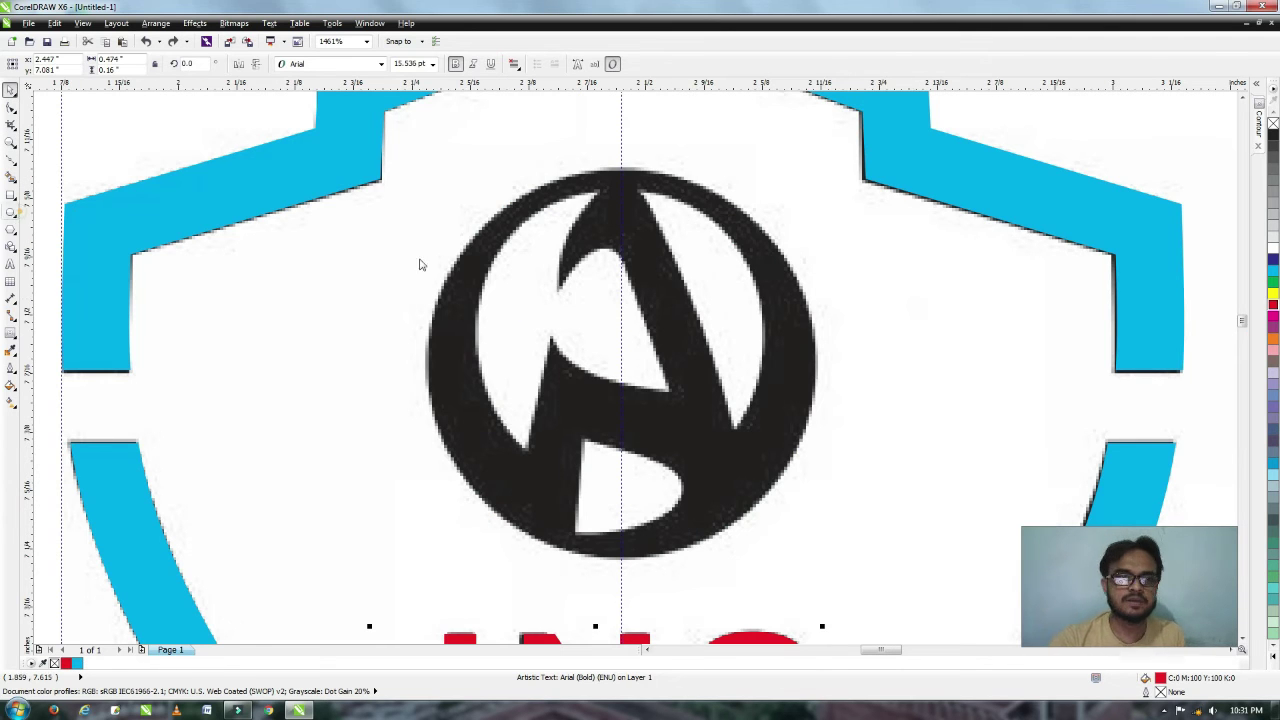
pyautogui.press('F7')
pyautogui.moveTo(435, 169); pyautogui.dragTo(826, 560)
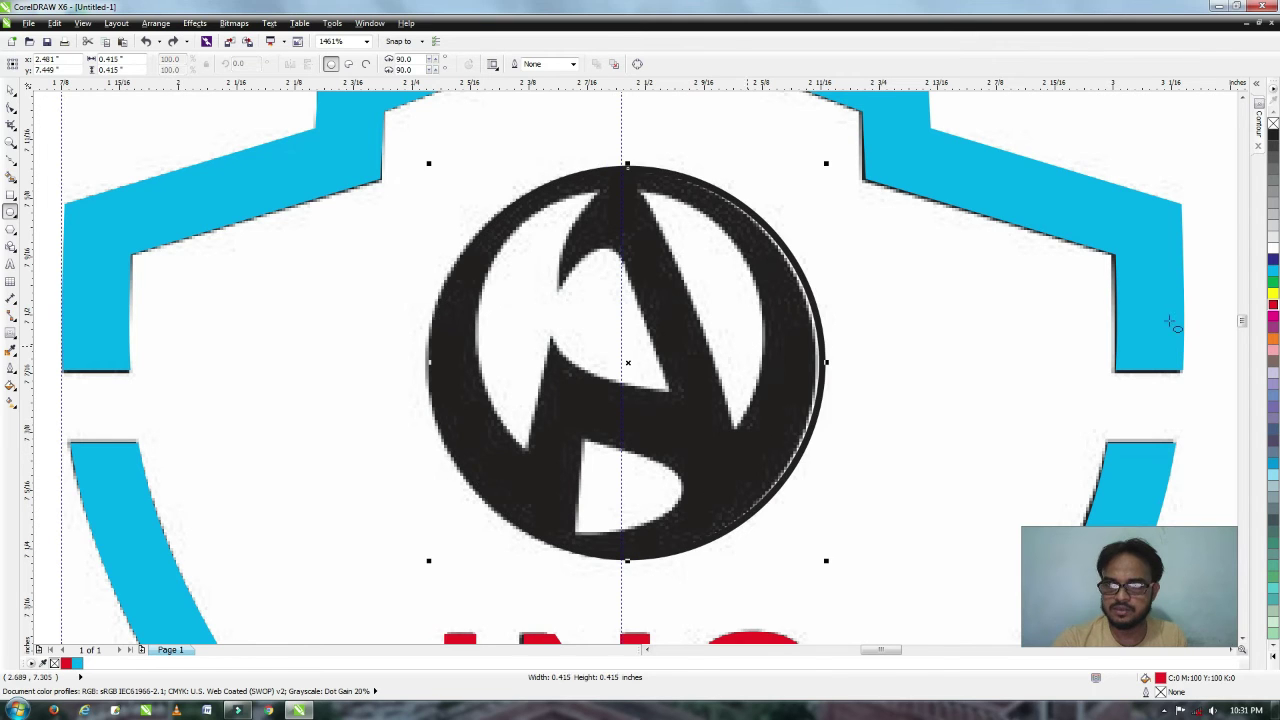
pyautogui.rightClick(1273, 306)
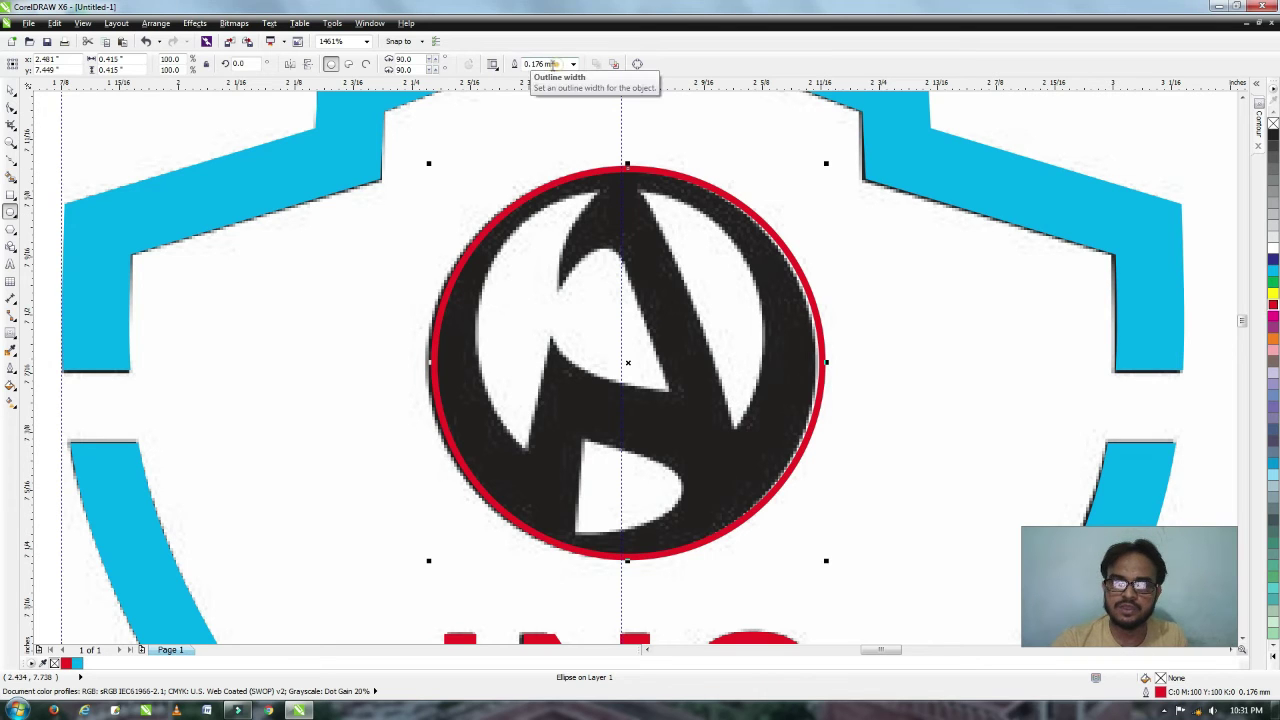
pyautogui.click(538, 64)
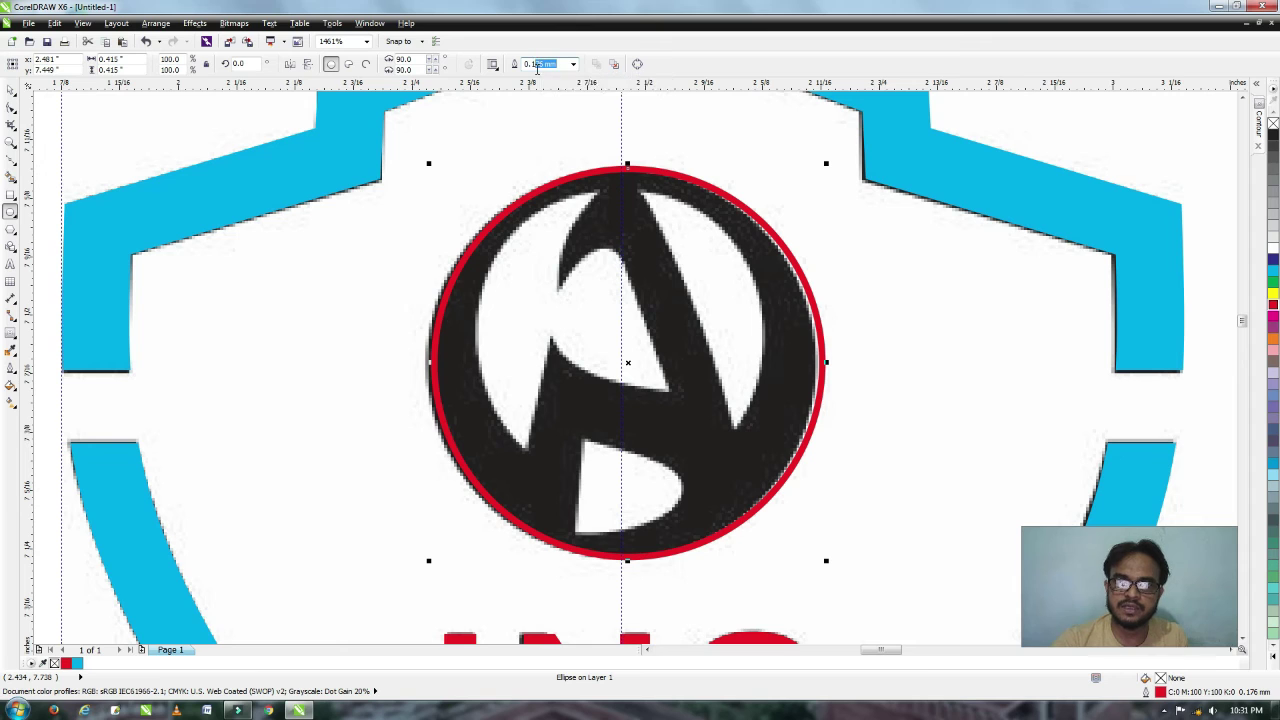
pyautogui.write('0.1')
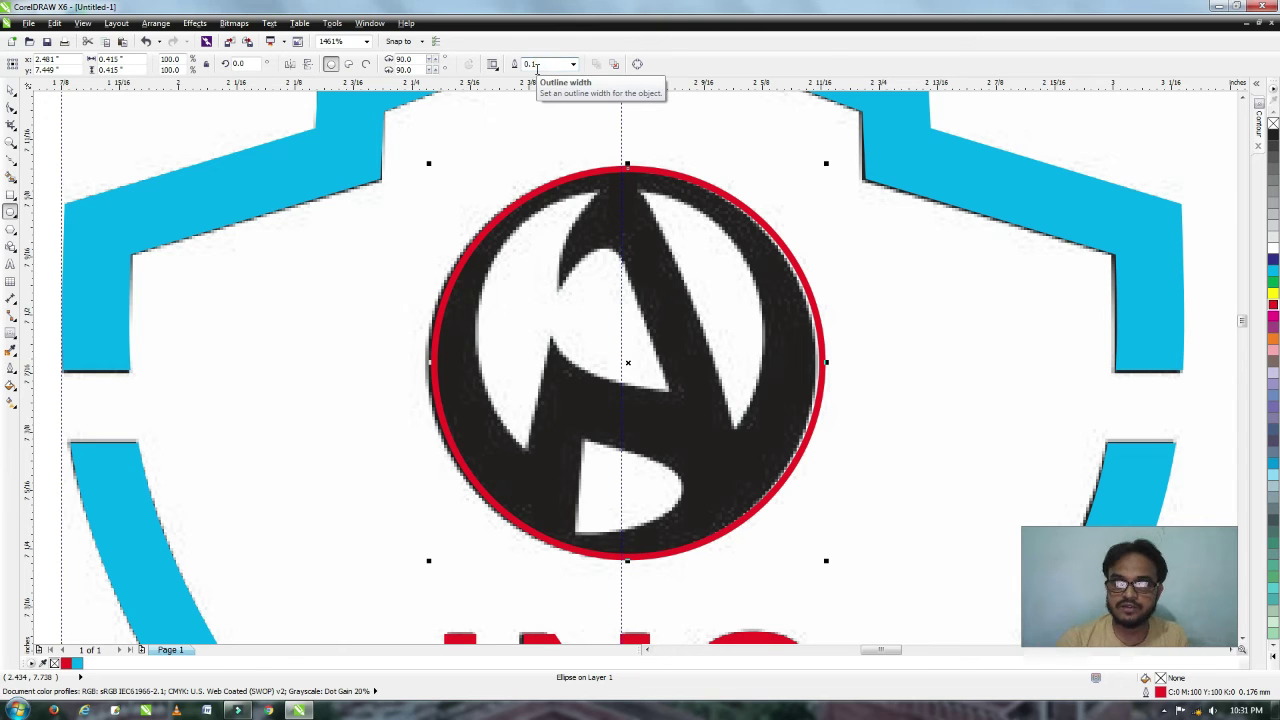
pyautogui.press('Return')
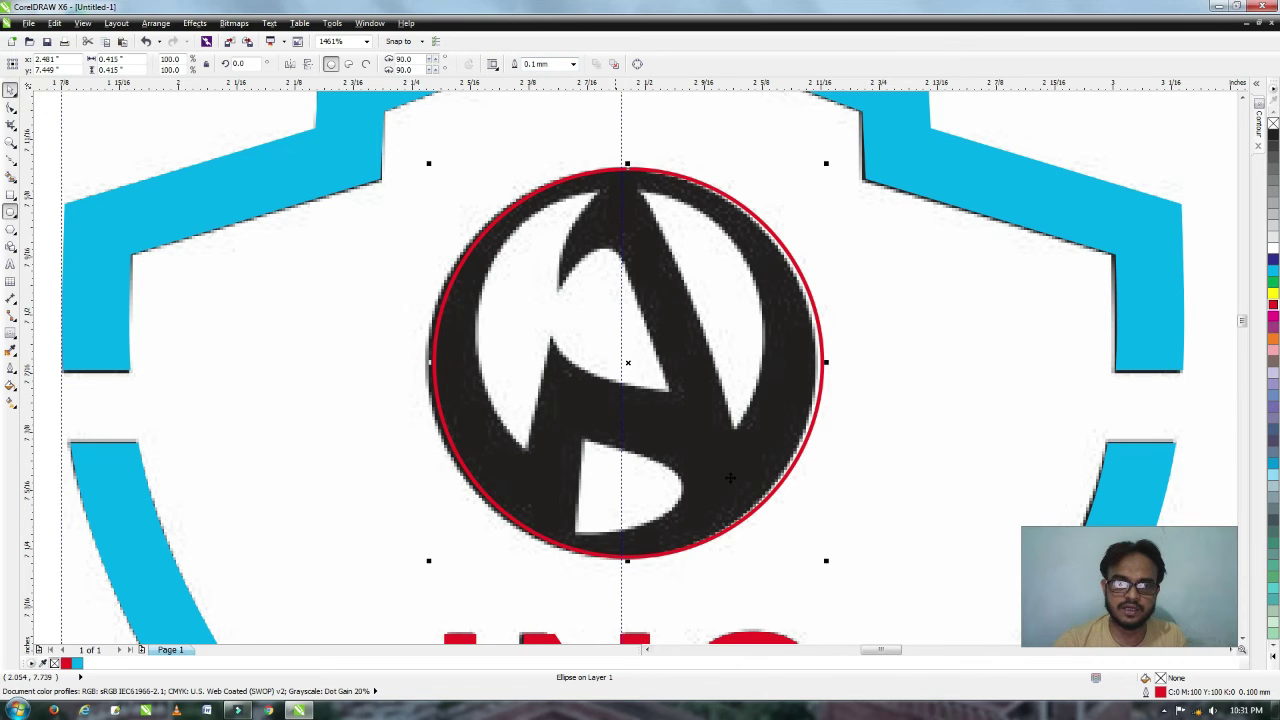
# Shift the red circle about 0.008 inches left so it lines up with the emblem's outer edge.
pyautogui.scroll(2, 454, 358)
pyautogui.moveTo(454, 359); pyautogui.dragTo(437, 356)
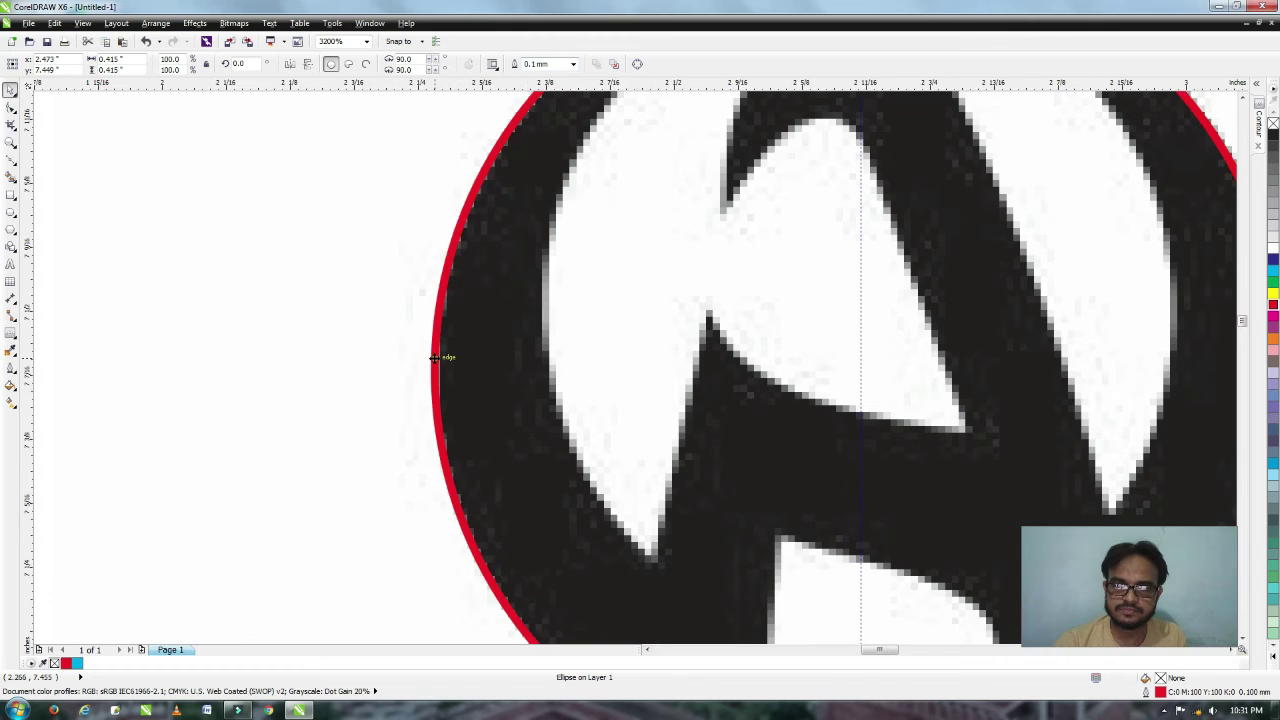
pyautogui.scroll(-3, 440, 357)
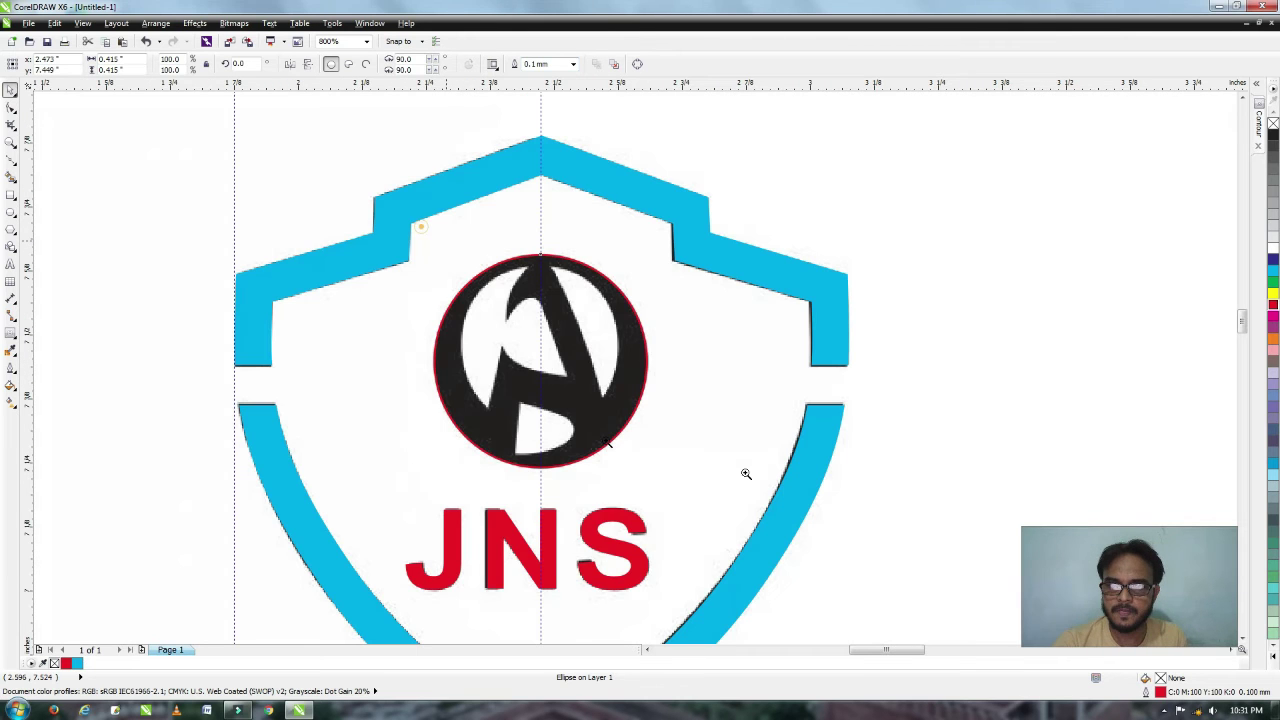
# Create a smaller concentric copy of the red circle, scaled to about 0.322 inches across.
pyautogui.moveTo(421, 226); pyautogui.dragTo(701, 498)
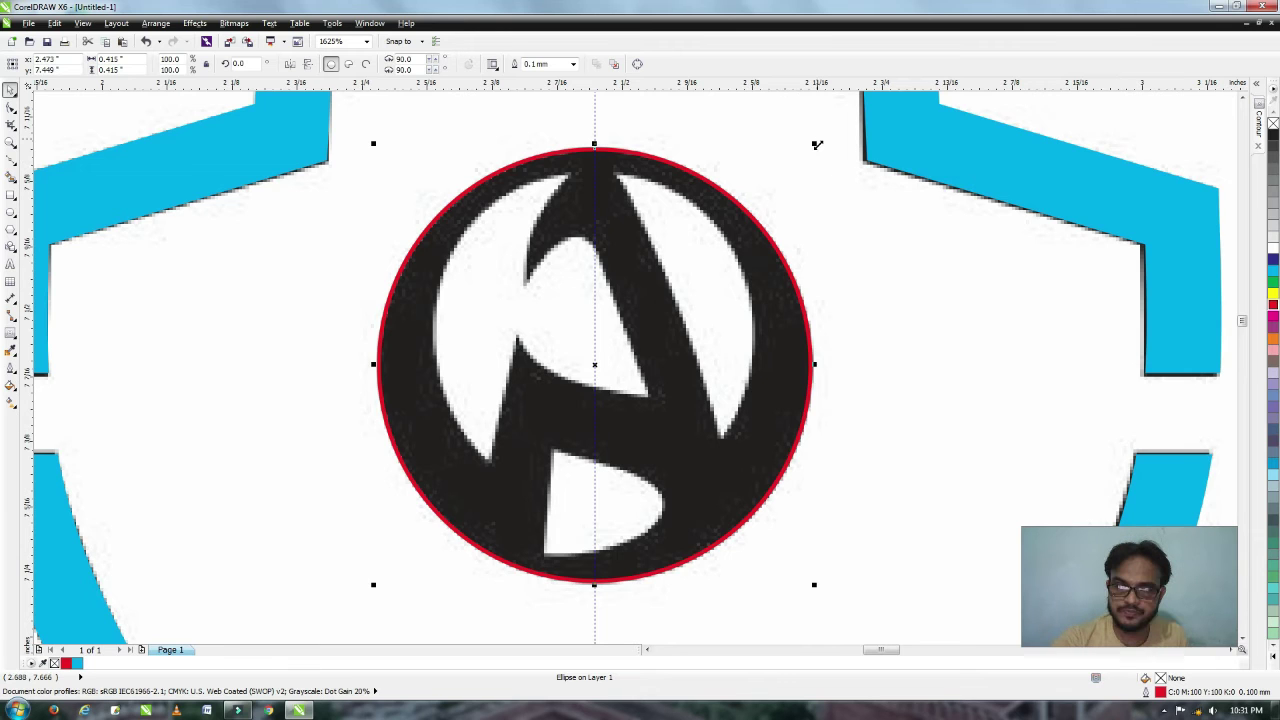
pyautogui.moveTo(817, 145); pyautogui.dragTo(773, 202)
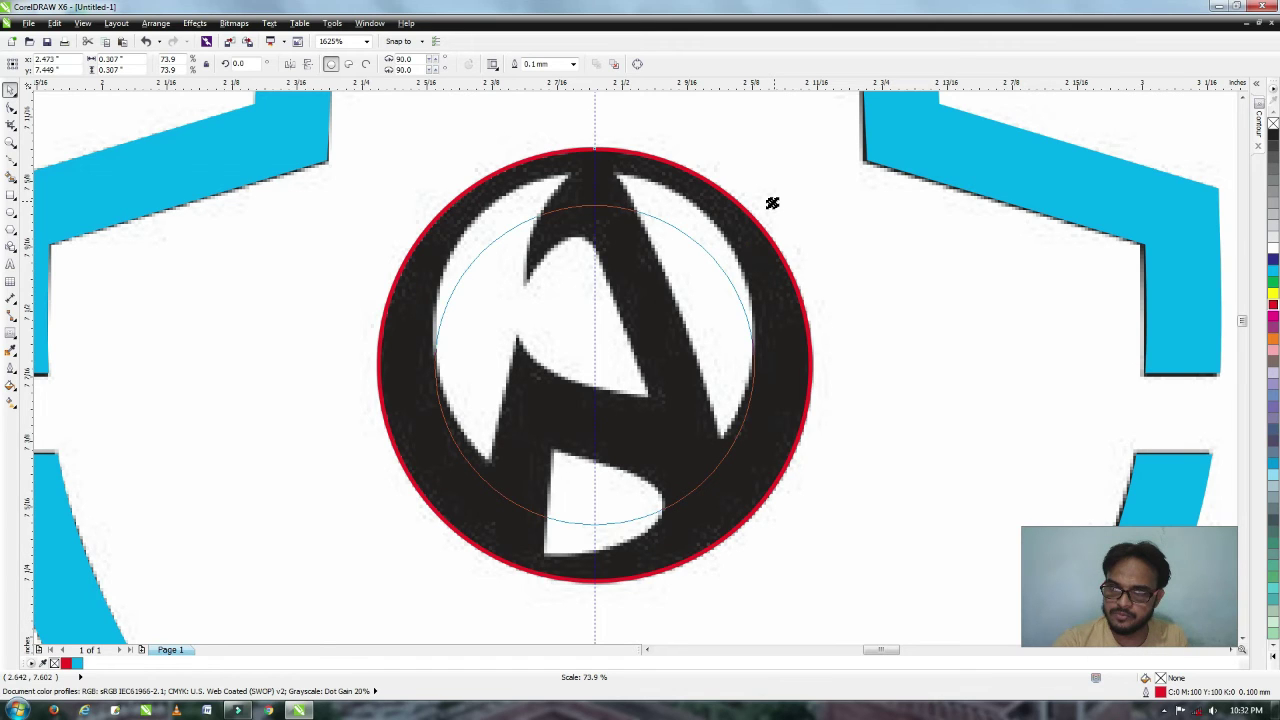
pyautogui.moveTo(772, 203); pyautogui.dragTo(780, 197)
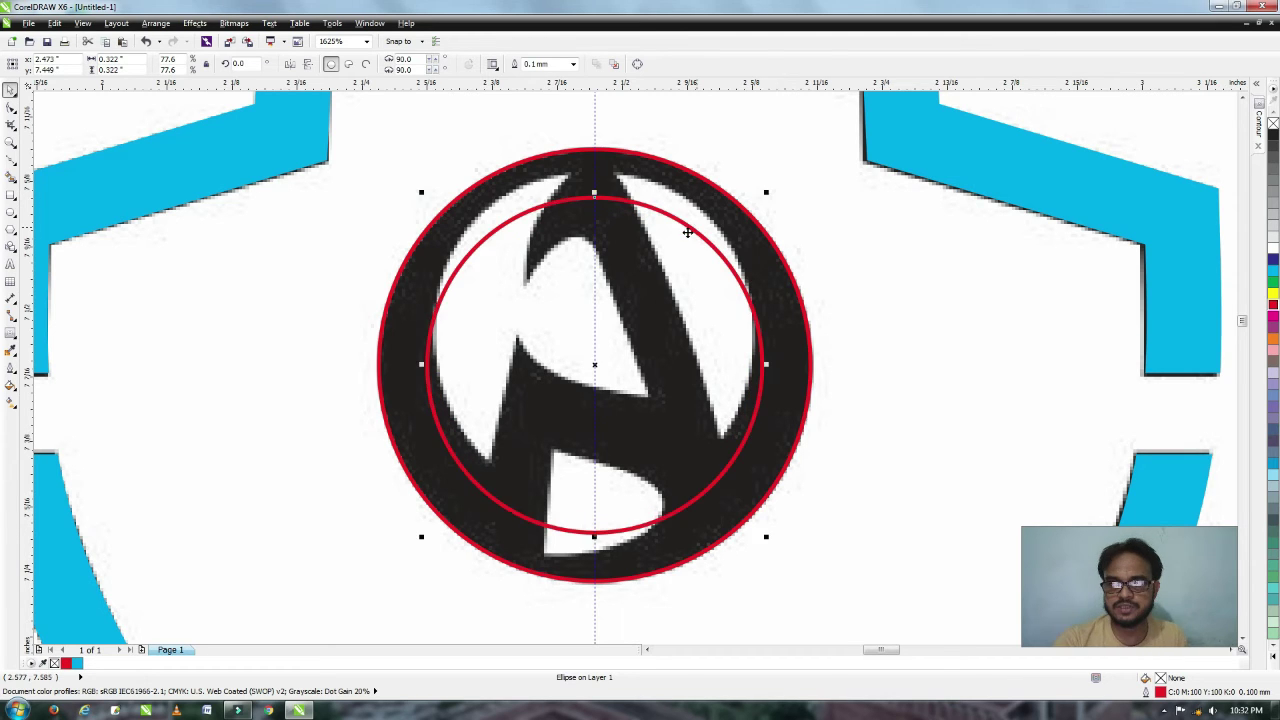
# Move the inner circle up about 0.025 inches and resize it to about 0.311 by 0.318 inches to fit the ring's inner edge.
pyautogui.moveTo(686, 220); pyautogui.dragTo(688, 206)
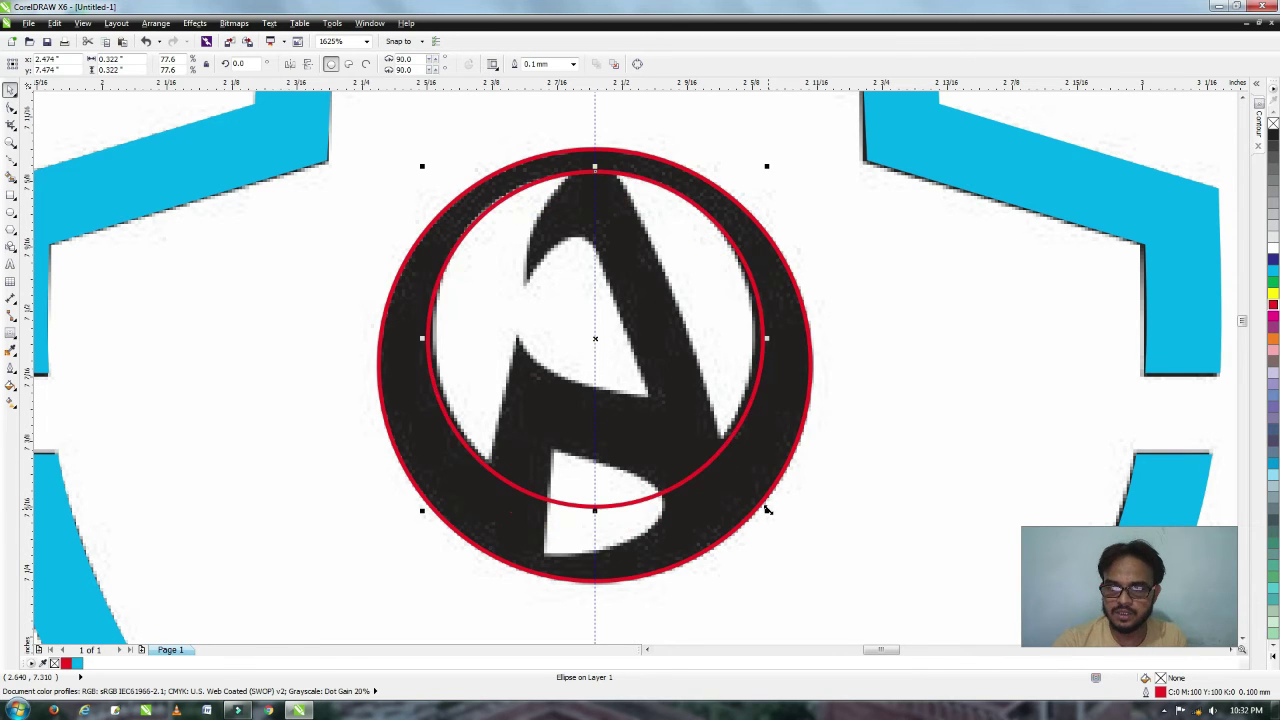
pyautogui.moveTo(766, 510); pyautogui.dragTo(761, 504)
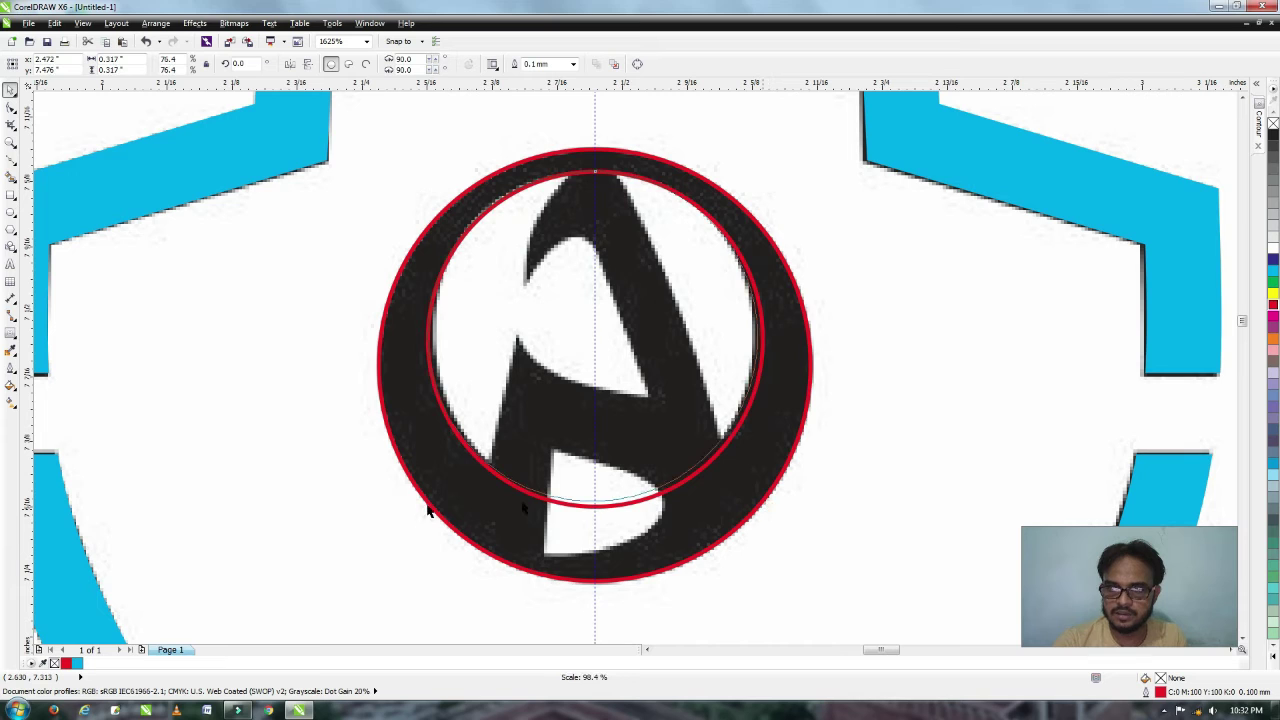
pyautogui.moveTo(422, 507); pyautogui.dragTo(429, 500)
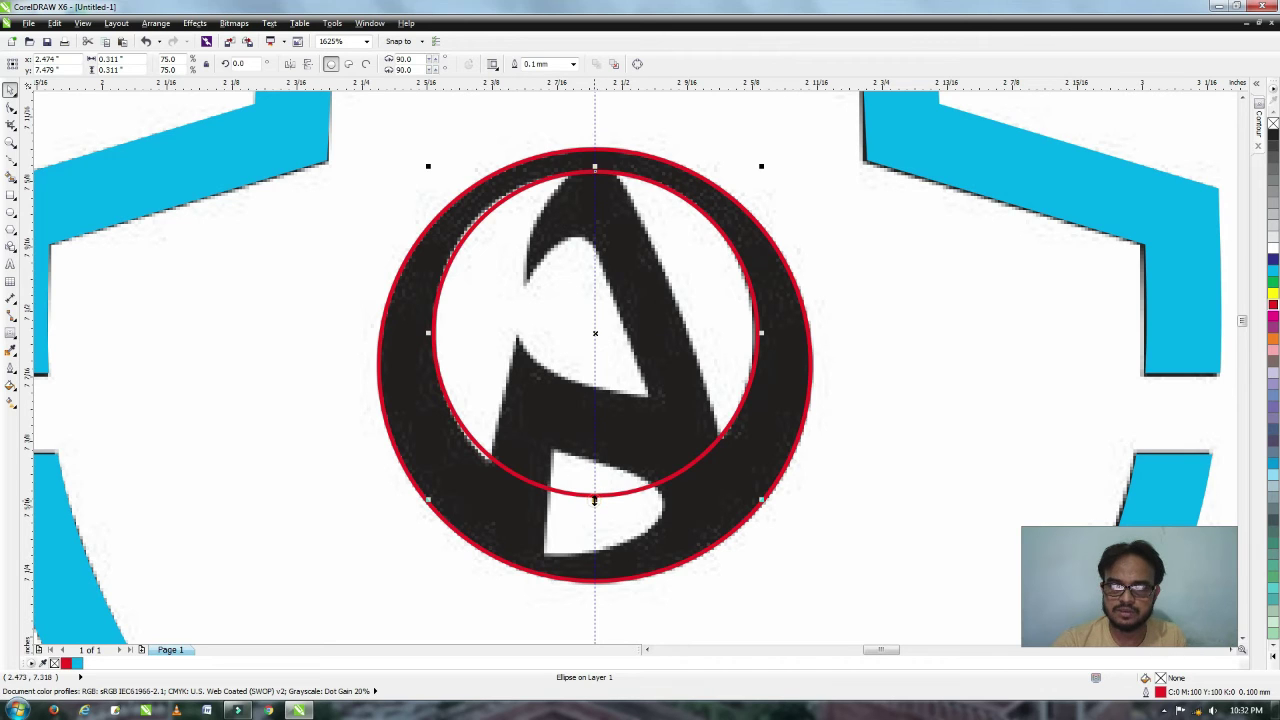
pyautogui.moveTo(594, 502); pyautogui.dragTo(593, 503)
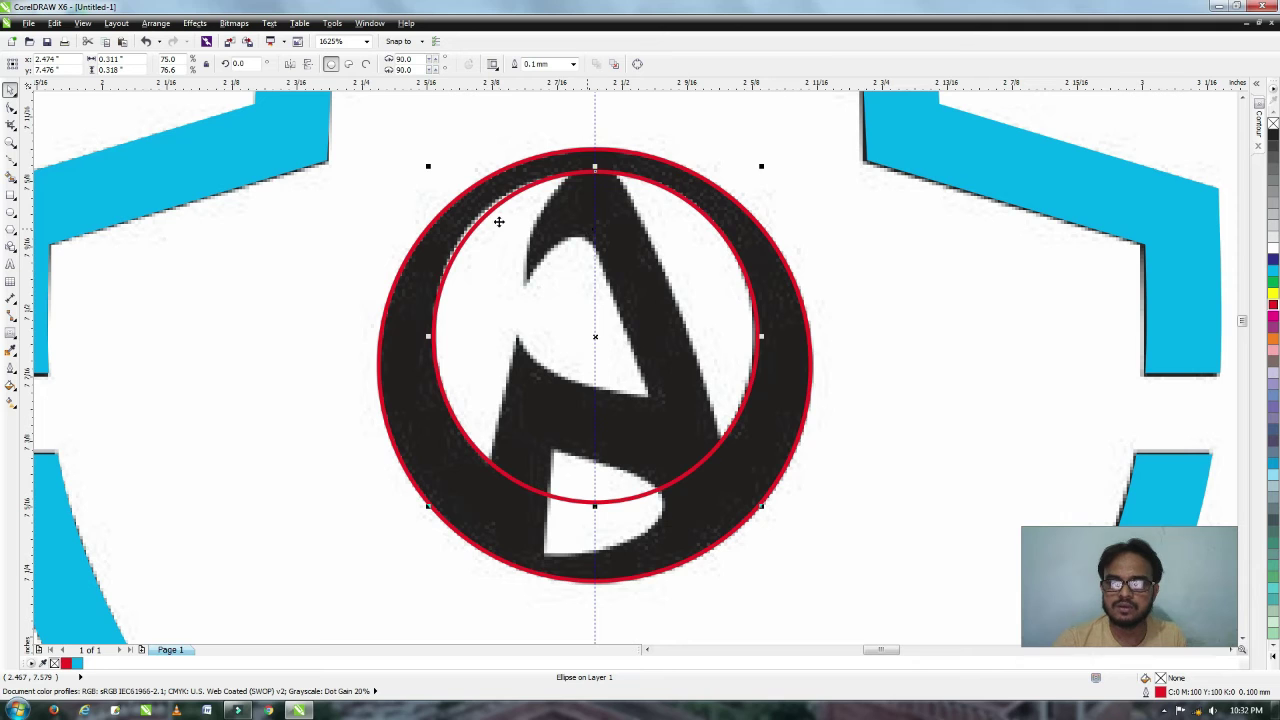
# Nudge the inner circle slightly up and left to follow the ring's upper-left inner edge.
pyautogui.press('z')
pyautogui.moveTo(322, 159); pyautogui.dragTo(656, 306)
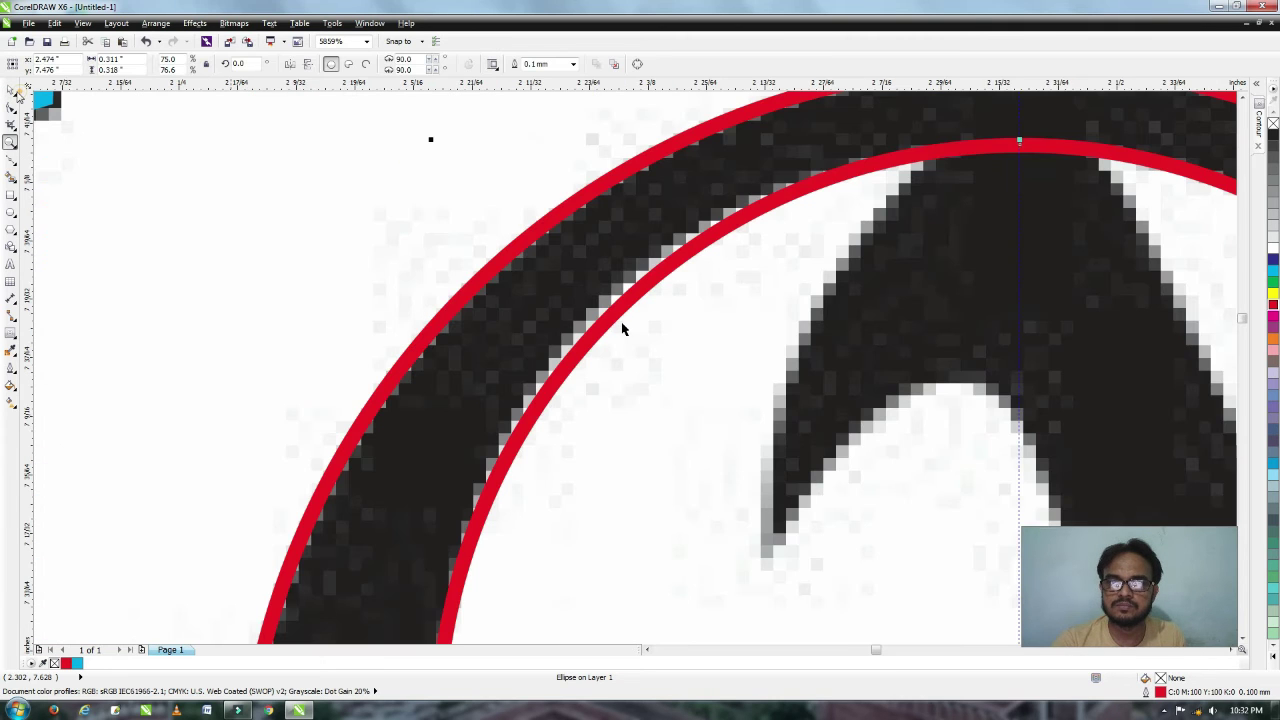
pyautogui.moveTo(643, 330); pyautogui.dragTo(636, 322)
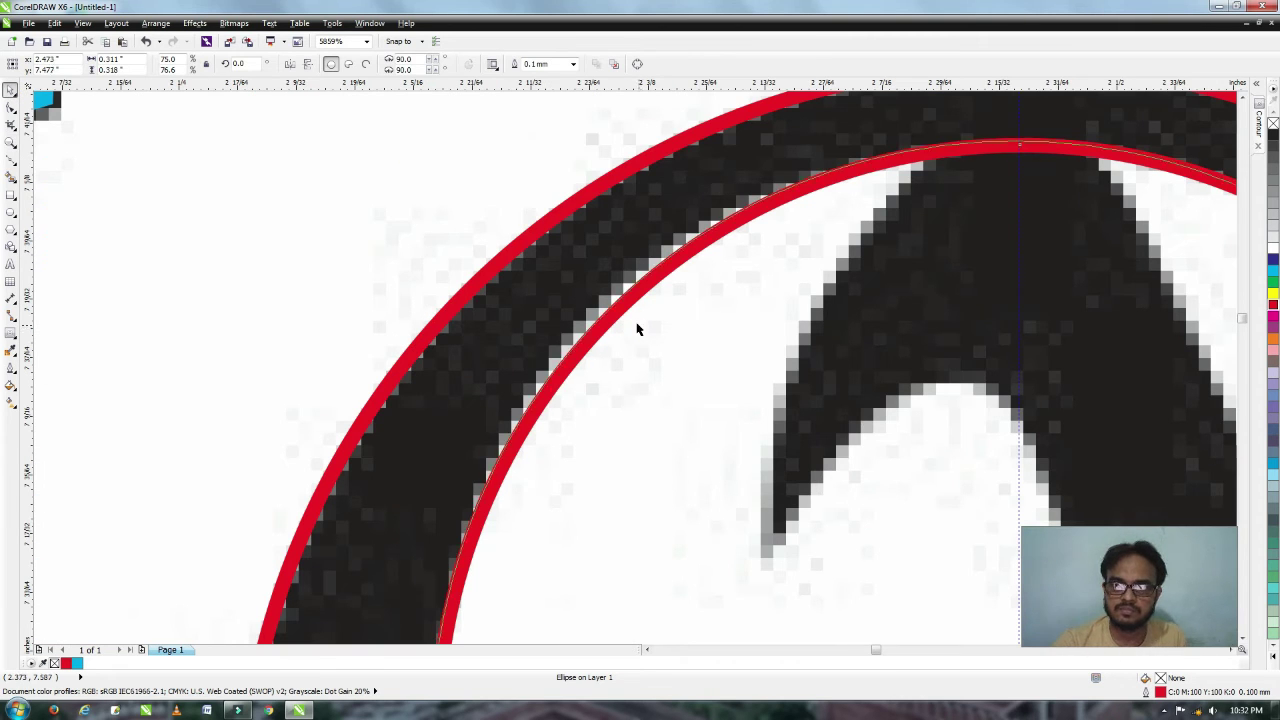
pyautogui.press('F2')
pyautogui.rightClick(614, 311)
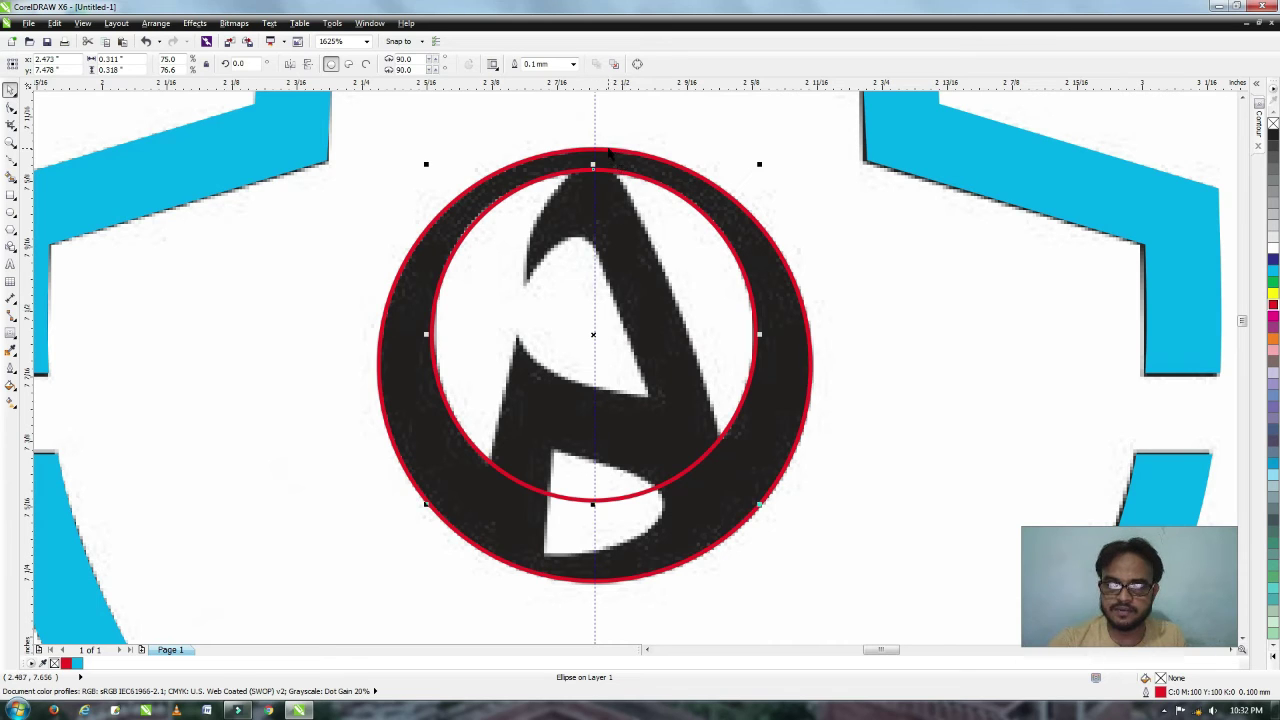
# Center the inner circle horizontally on the outer circle and leave only the inner circle selected.
pyautogui.keyDown('shift'); pyautogui.click(608, 149); pyautogui.keyUp('shift')
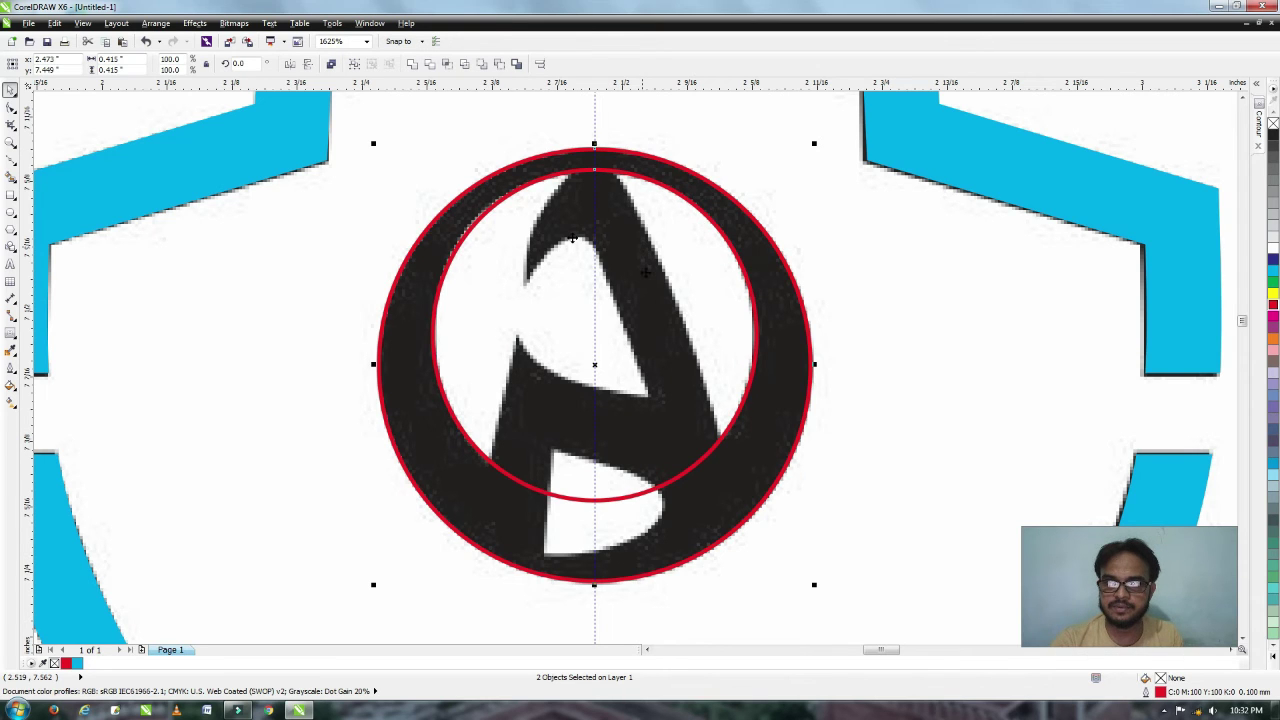
pyautogui.click(765, 313)
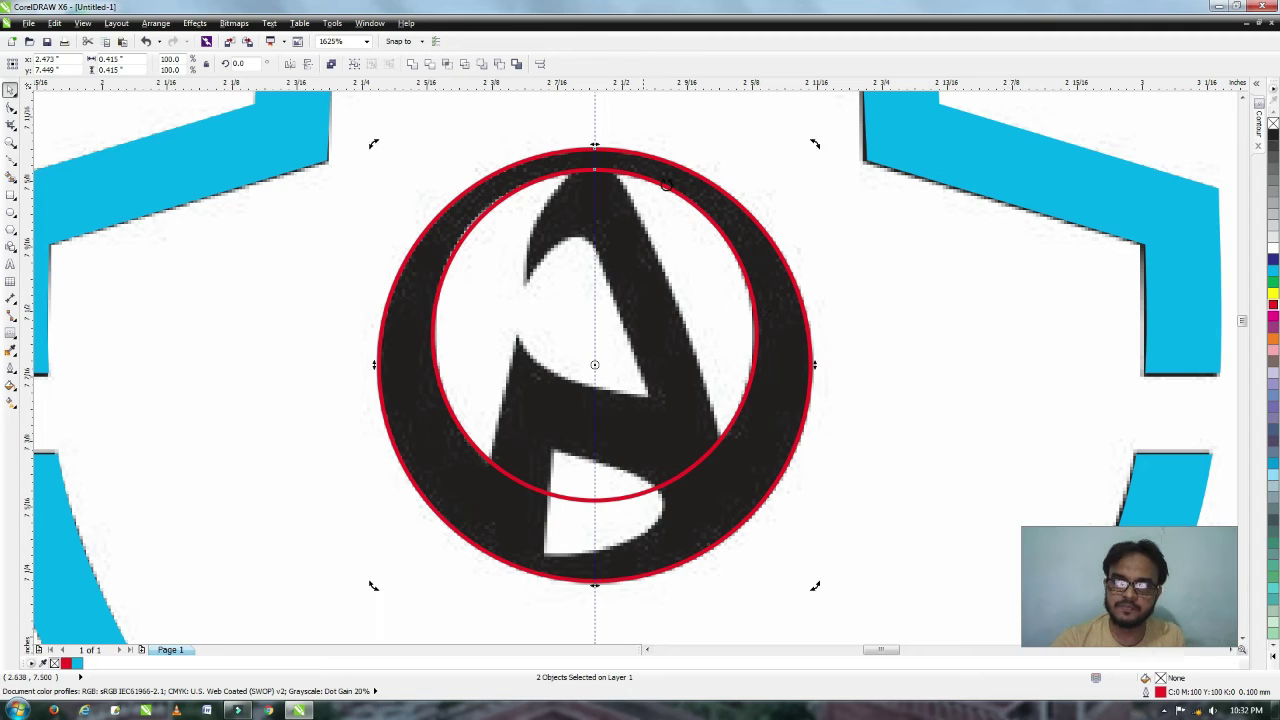
pyautogui.click(621, 176)
pyautogui.click(619, 174)
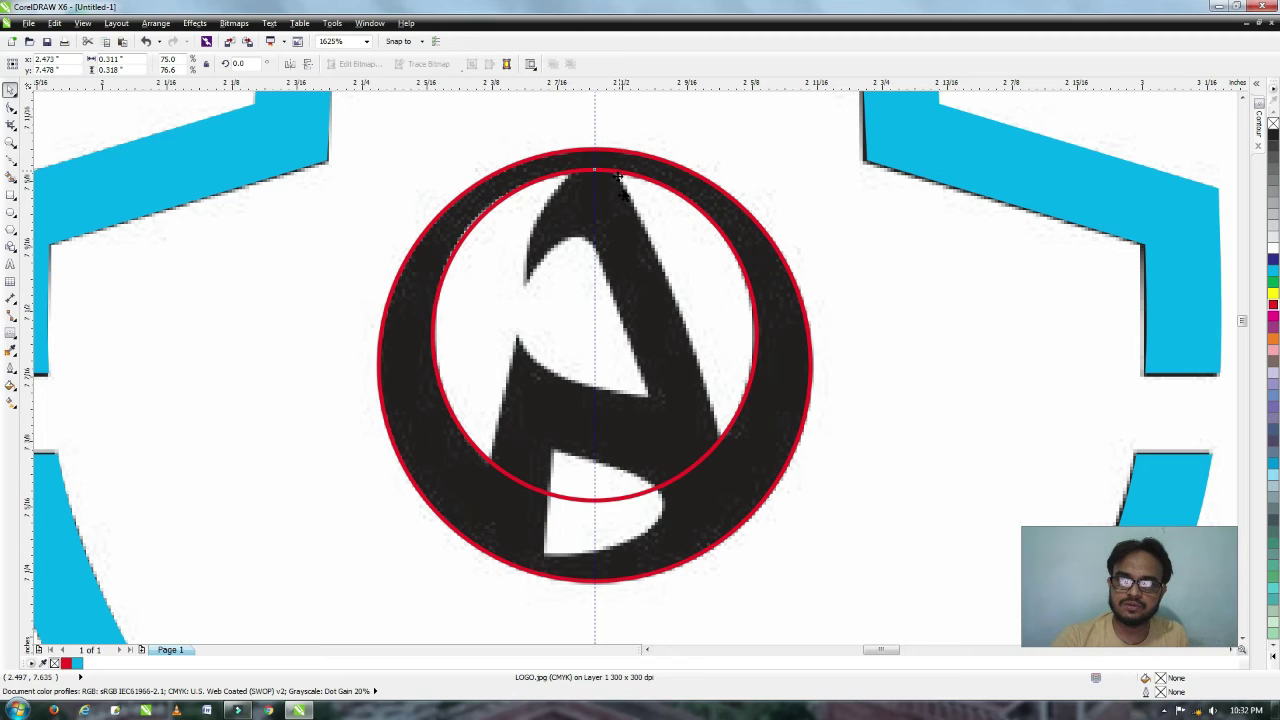
pyautogui.click(613, 175)
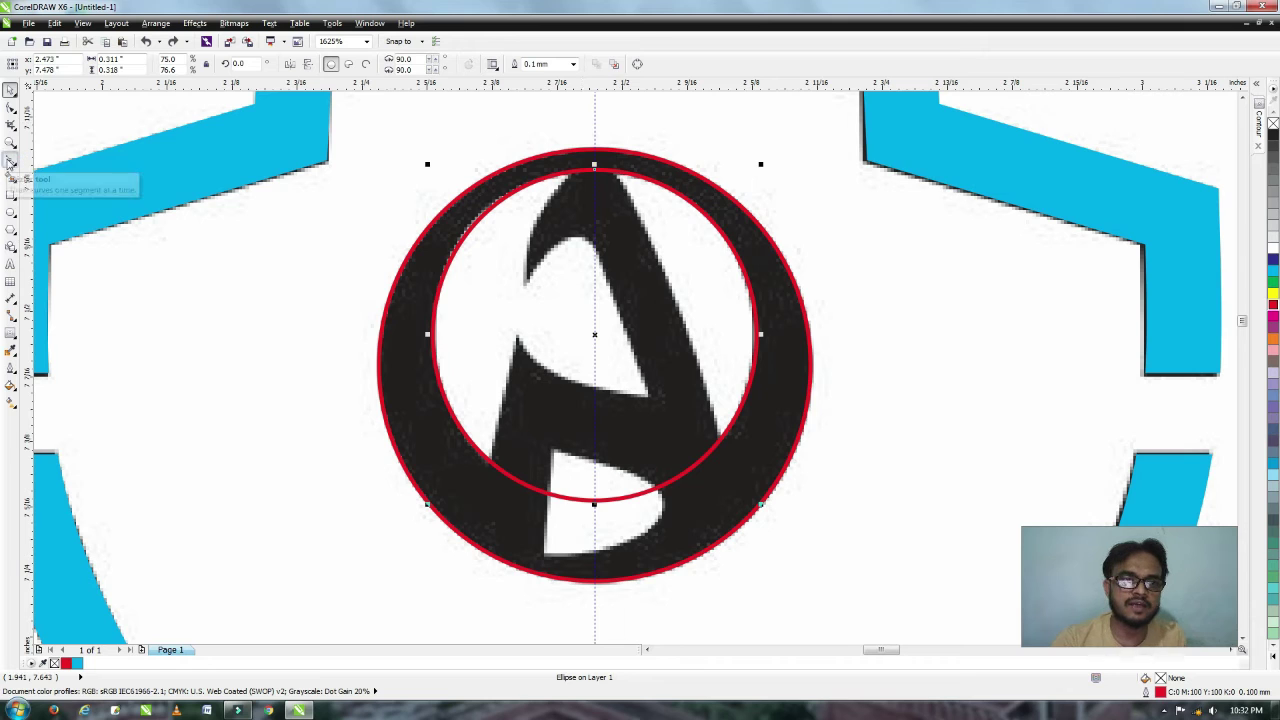
# Draw a straight Freehand line about 0.32 inches long down the right edge of the A, crossing the inner circle at both ends.
pyautogui.click(10, 162)
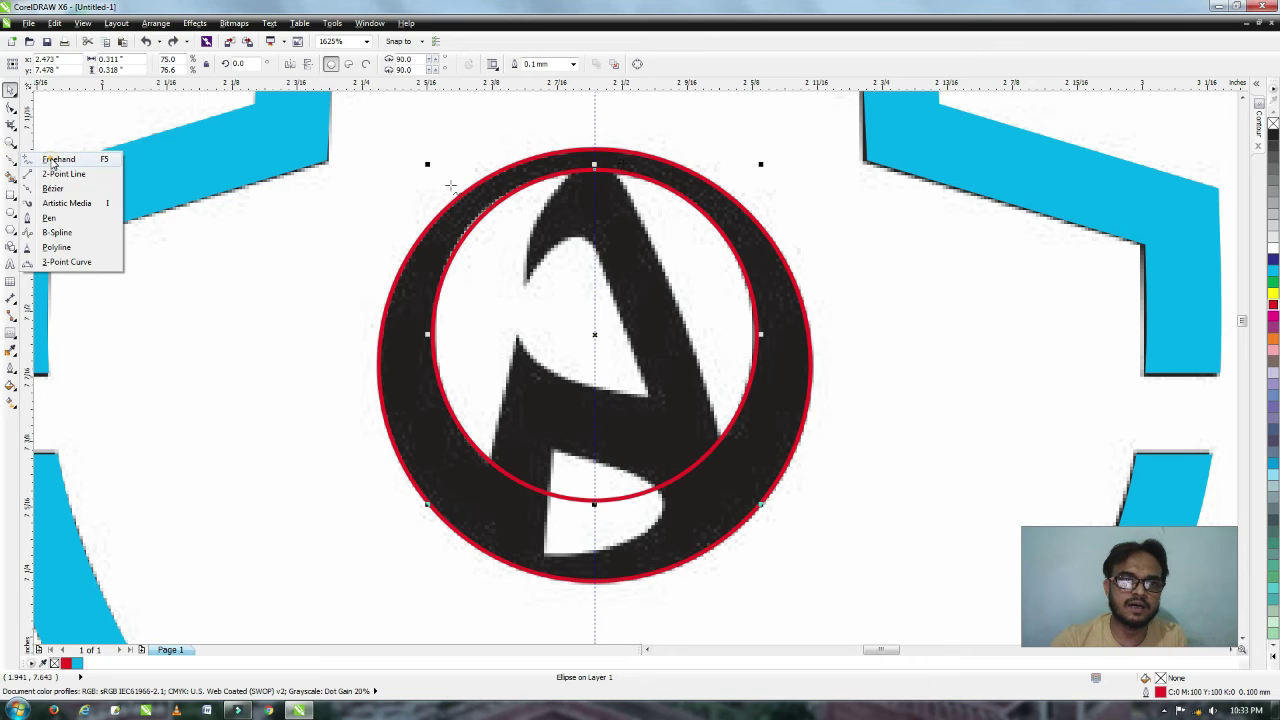
pyautogui.click(56, 160)
pyautogui.click(610, 161)
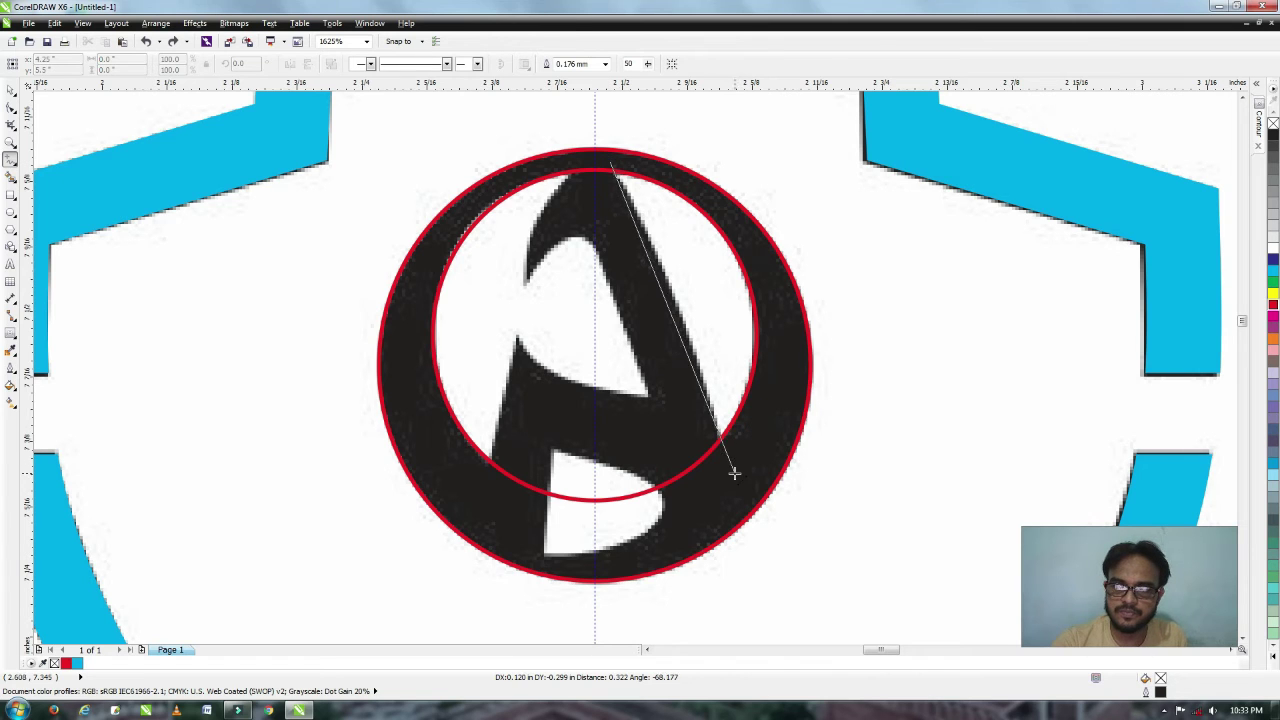
pyautogui.click(729, 472)
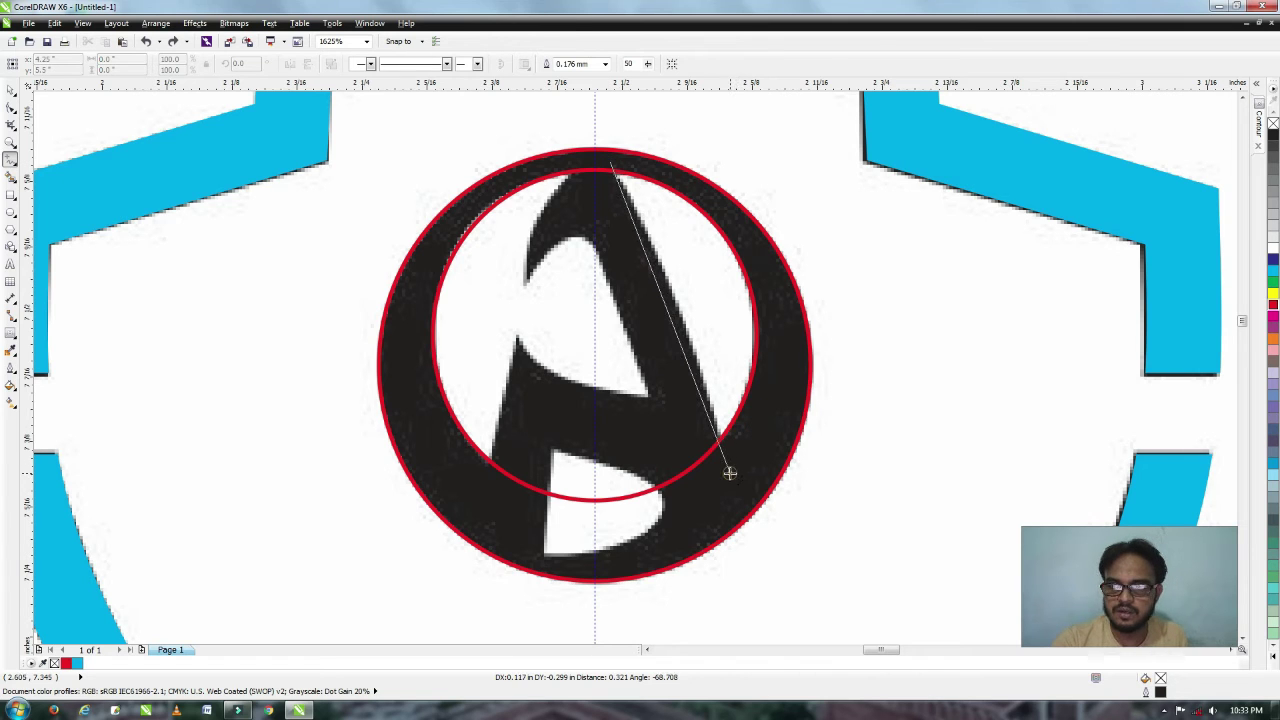
# Give the new line along the A's right edge a red outline 0.1 mm wide.
pyautogui.rightClick(1273, 305)
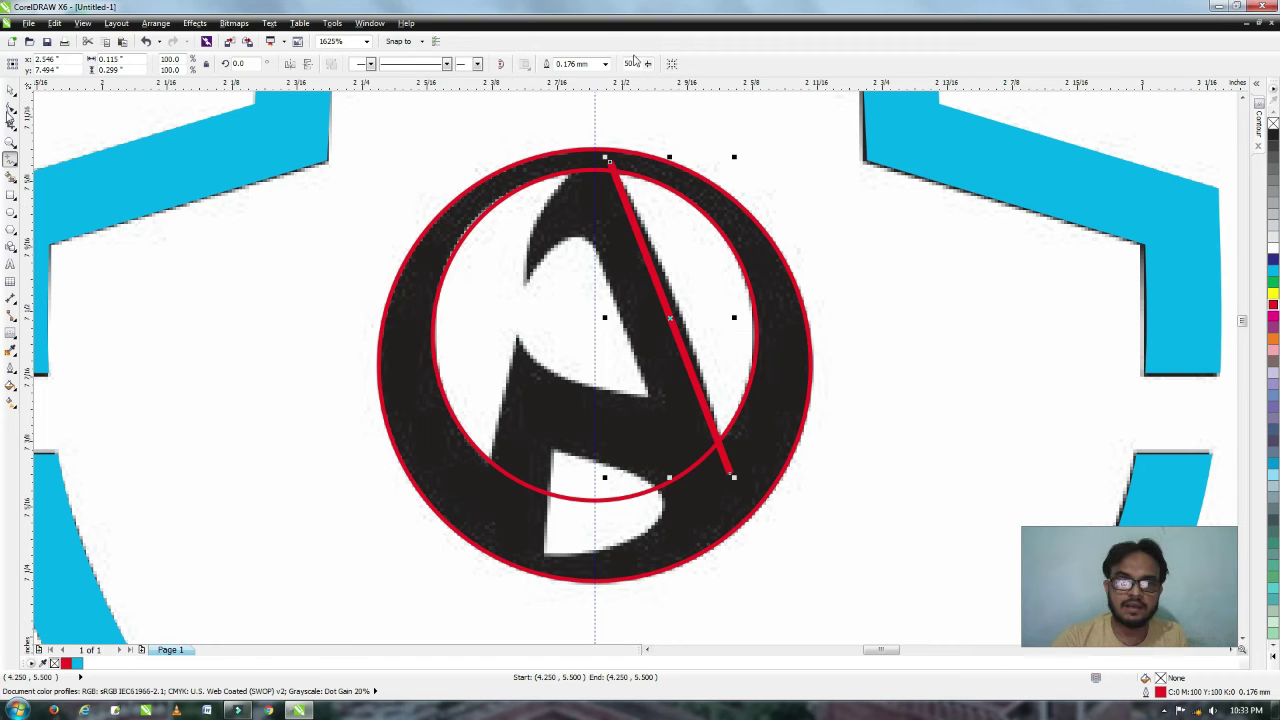
pyautogui.hotkey('ctrl', 'a')
pyautogui.write('1')
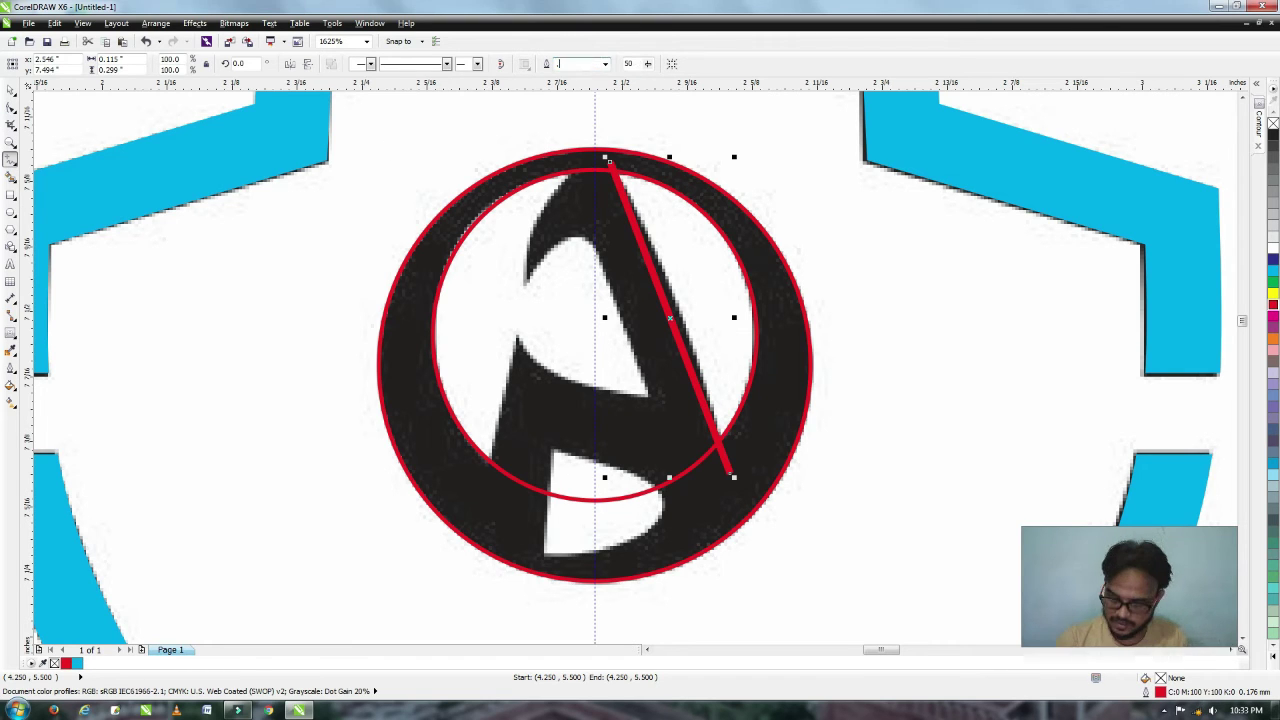
pyautogui.press('Return')
# Convert the straight line to a curve and bend it outward to follow the A's right edge.
pyautogui.moveTo(546, 121); pyautogui.dragTo(798, 502)
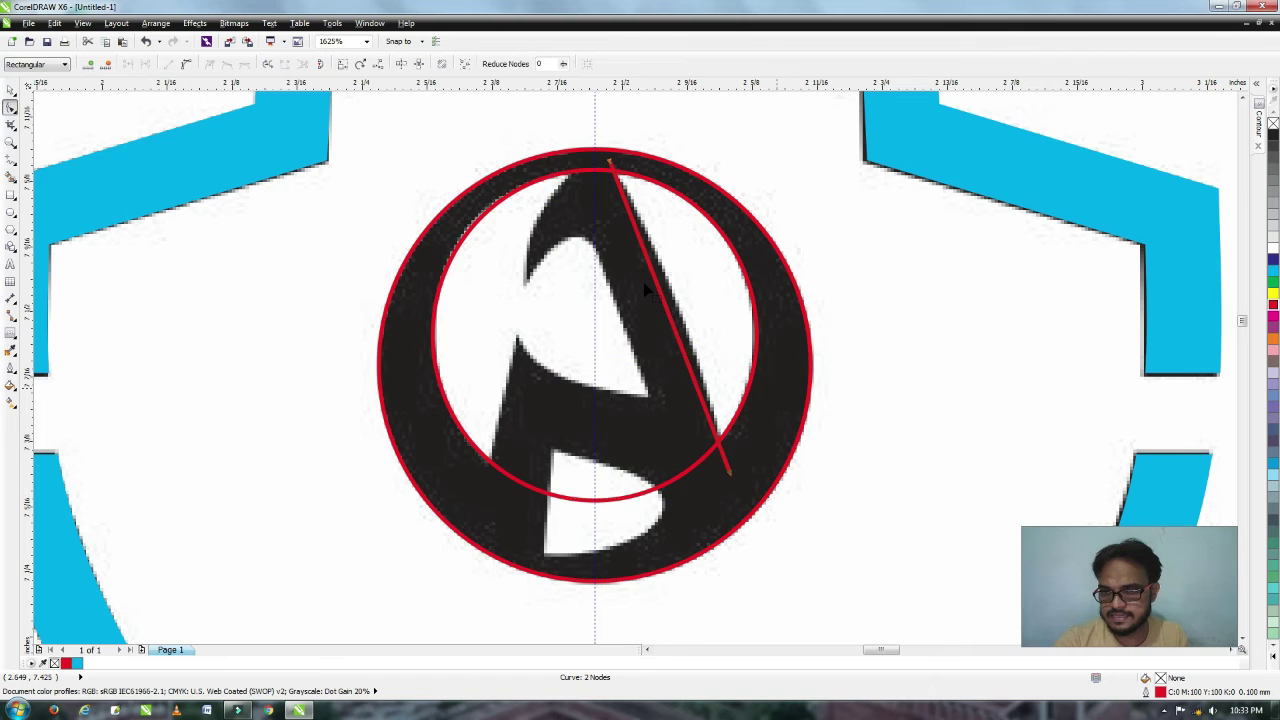
pyautogui.click(187, 66)
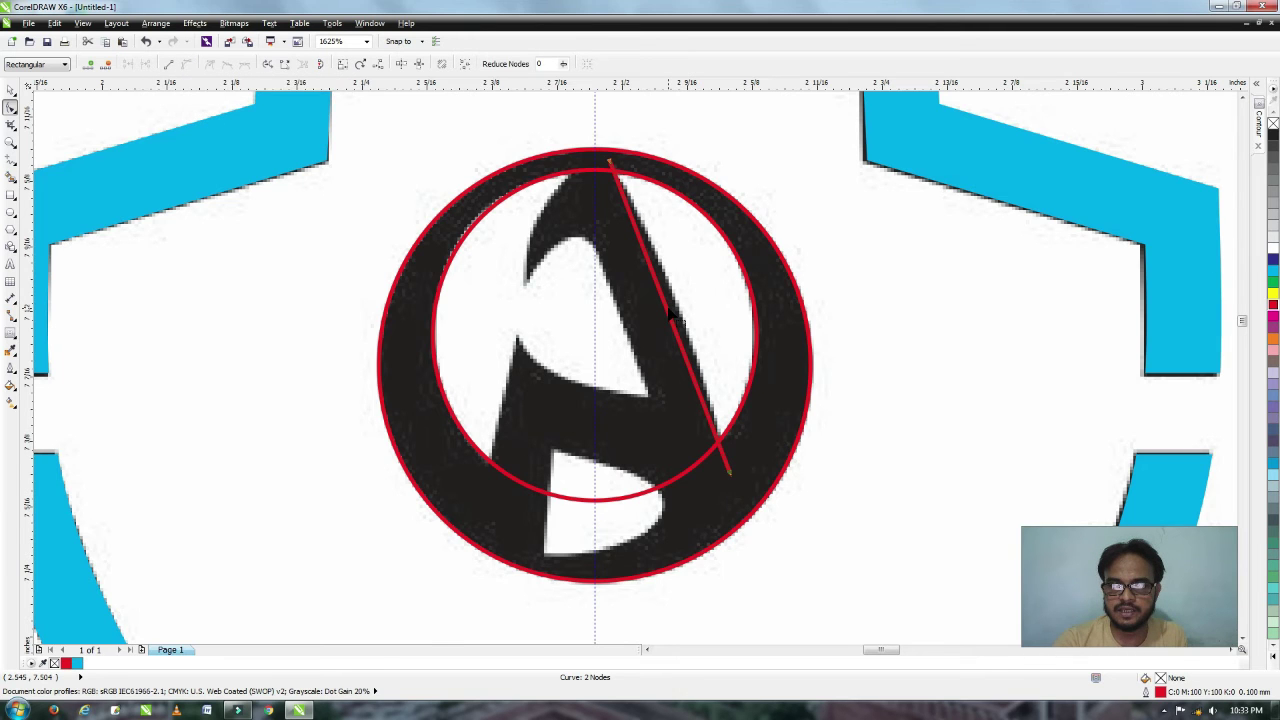
pyautogui.scroll(2, 670, 314)
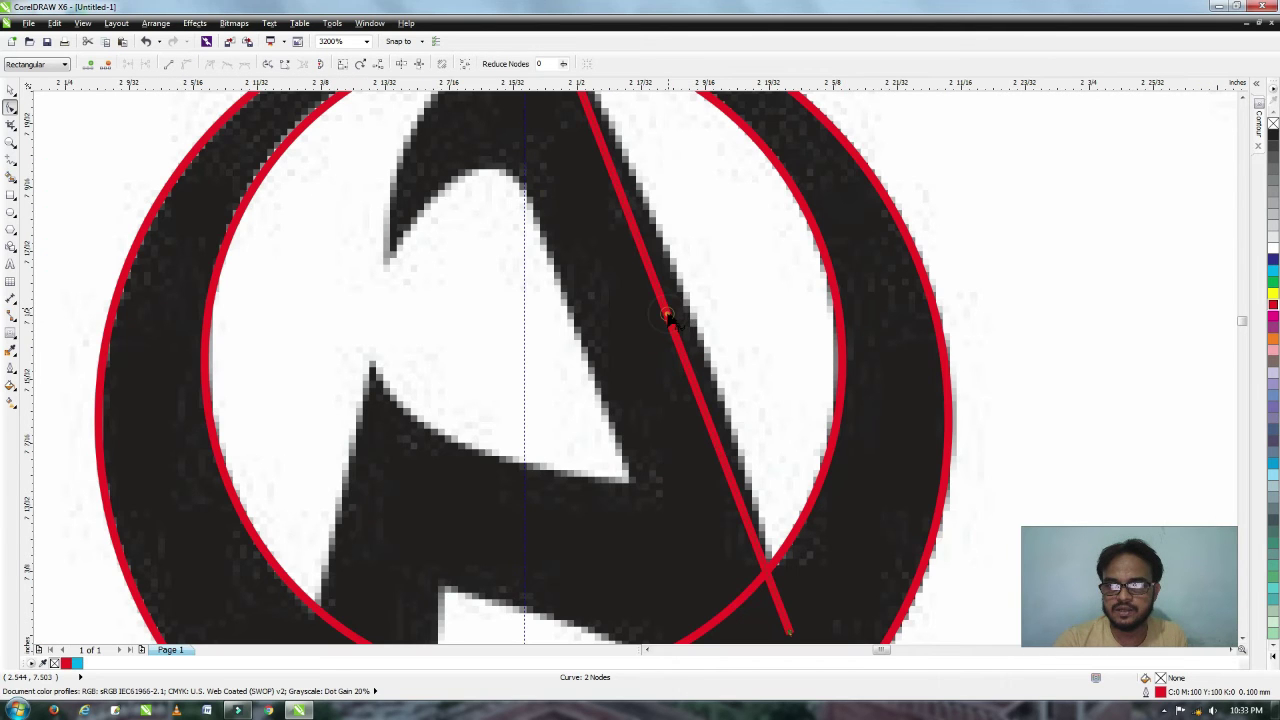
pyautogui.moveTo(667, 316)
pyautogui.mouseDown()
pyautogui.moveTo(686, 310)
pyautogui.moveTo(660, 317)
pyautogui.mouseUp()
pyautogui.scroll(-1, 660, 317)
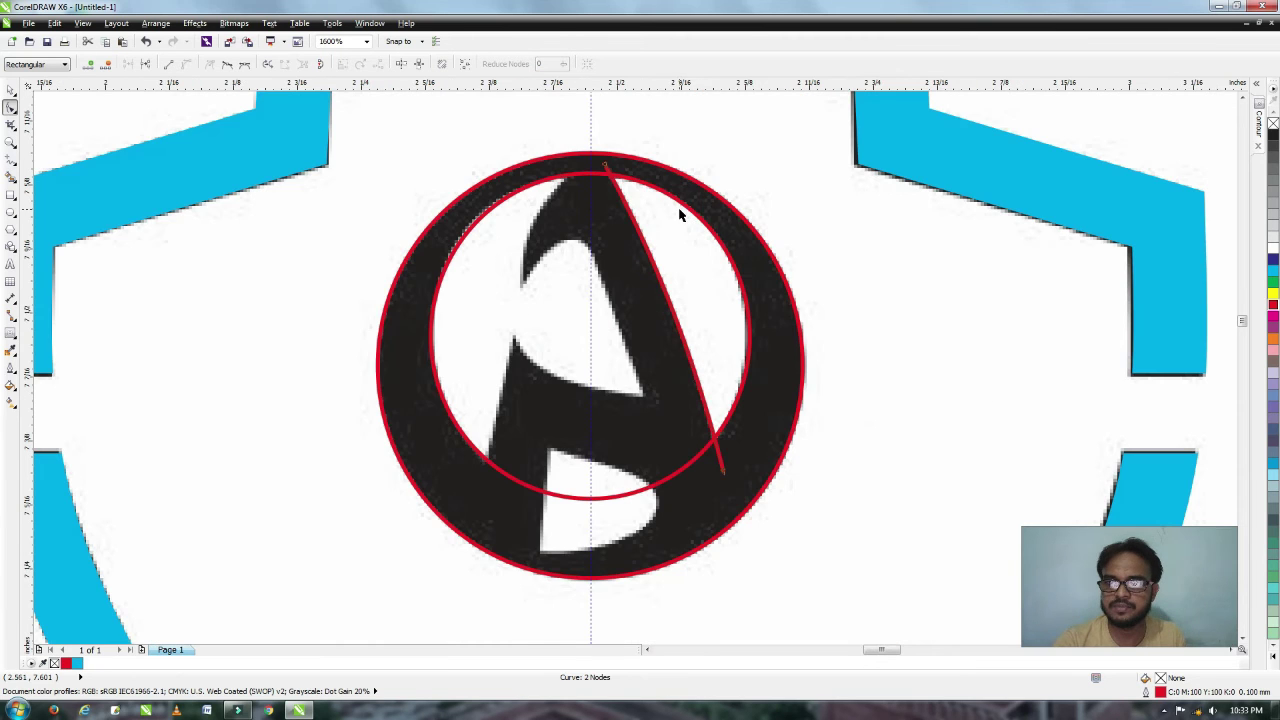
# Select the bent line together with the inner circle.
pyautogui.press('space')
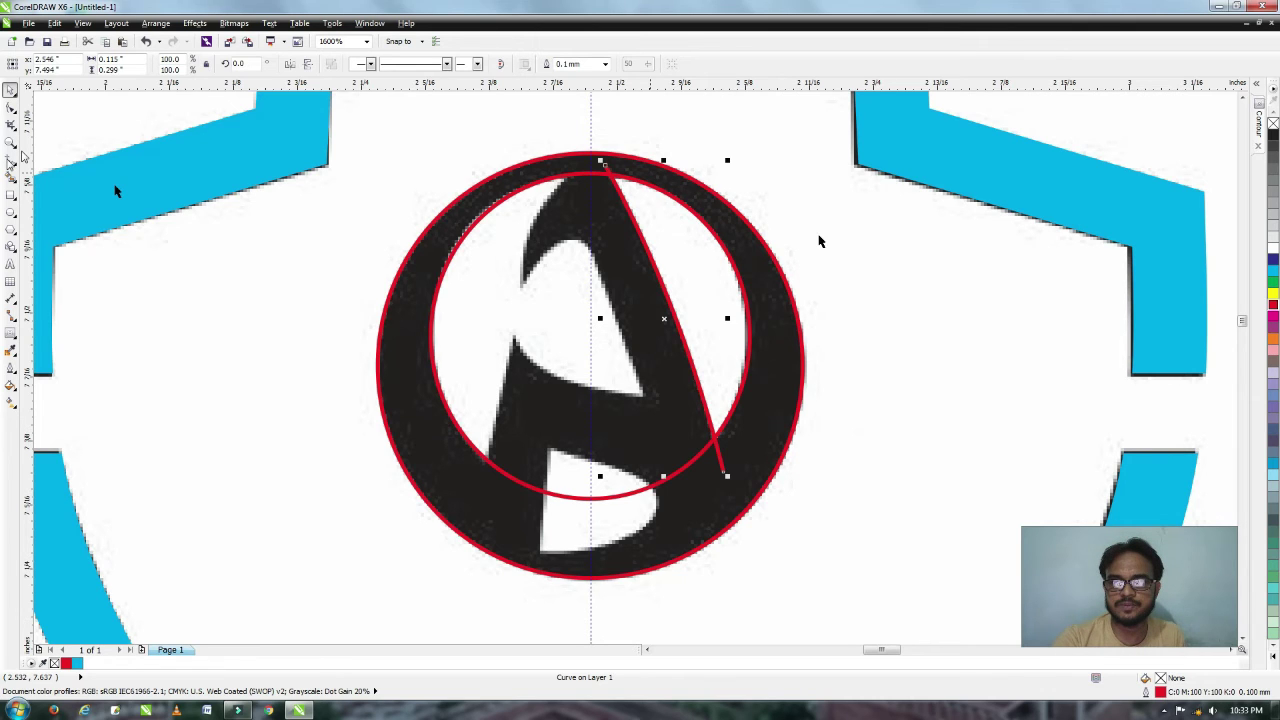
pyautogui.keyDown('shift'); pyautogui.click(630, 178); pyautogui.keyUp('shift')
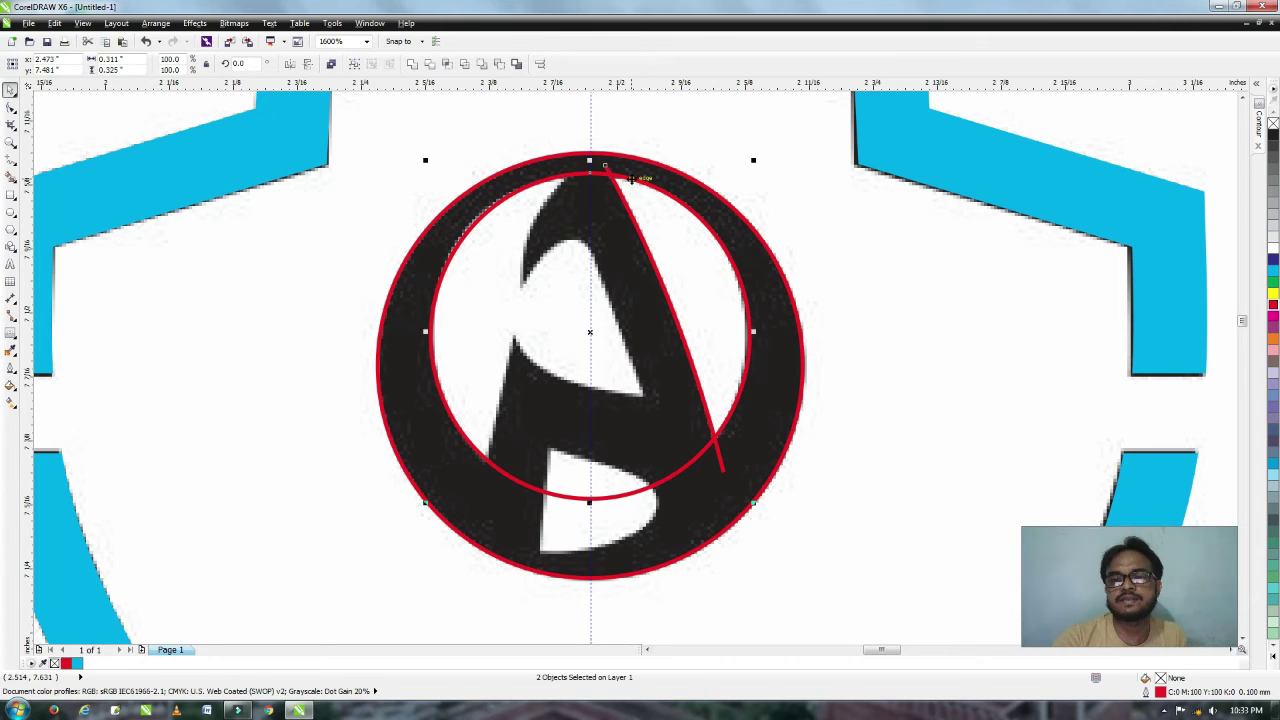
# Try to intersect the inner circle with the bent line, test by moving the circle, and undo both.
pyautogui.click(449, 65)
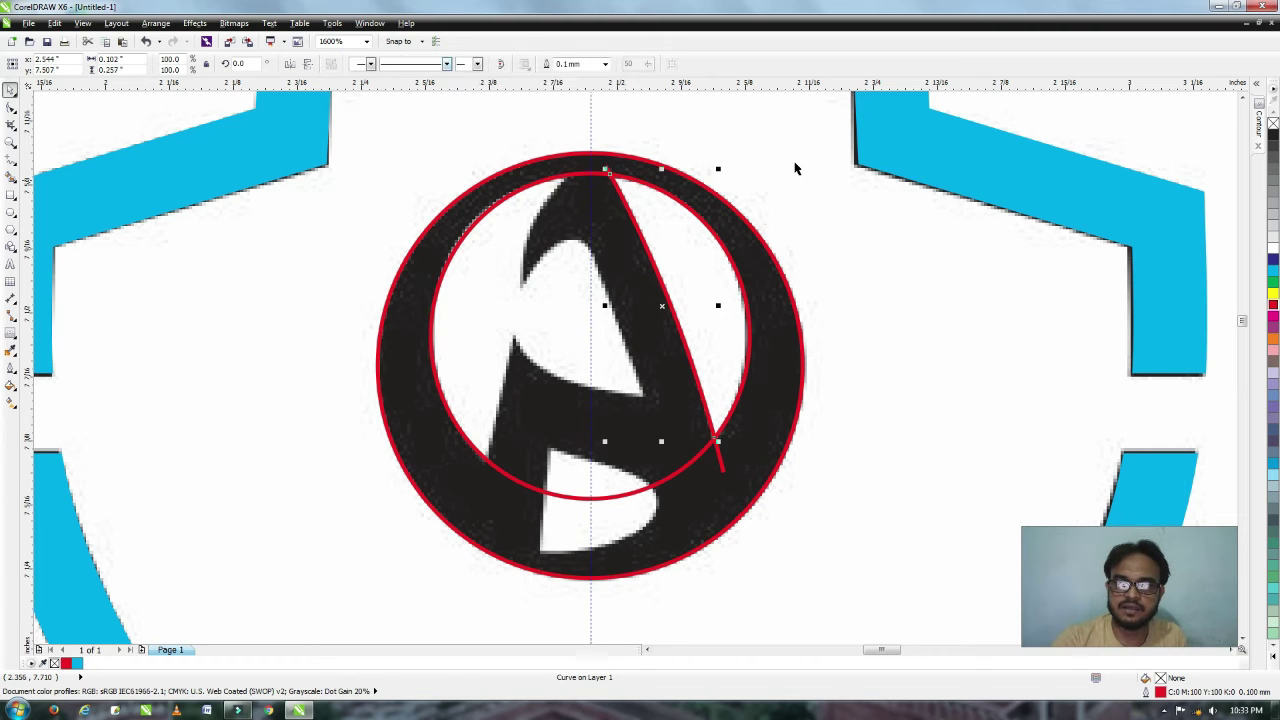
pyautogui.click(660, 198)
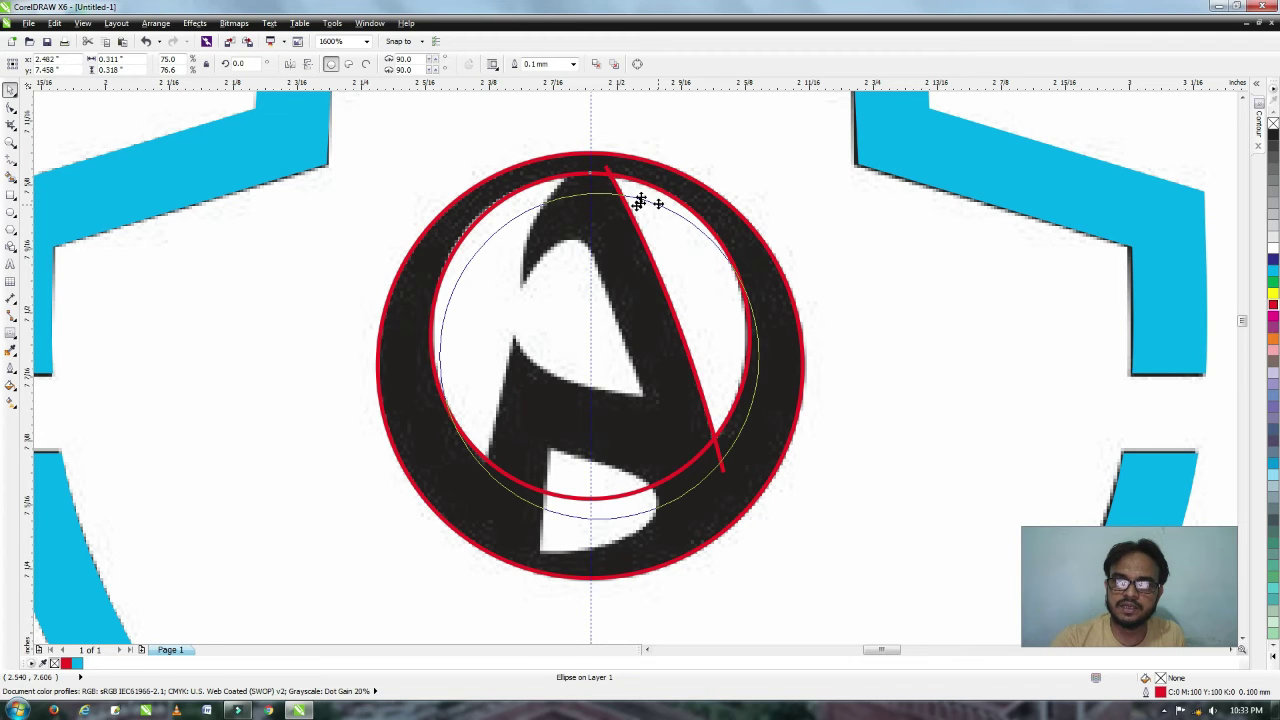
pyautogui.moveTo(658, 204)
pyautogui.mouseDown()
pyautogui.moveTo(649, 188)
pyautogui.moveTo(636, 199)
pyautogui.mouseUp()
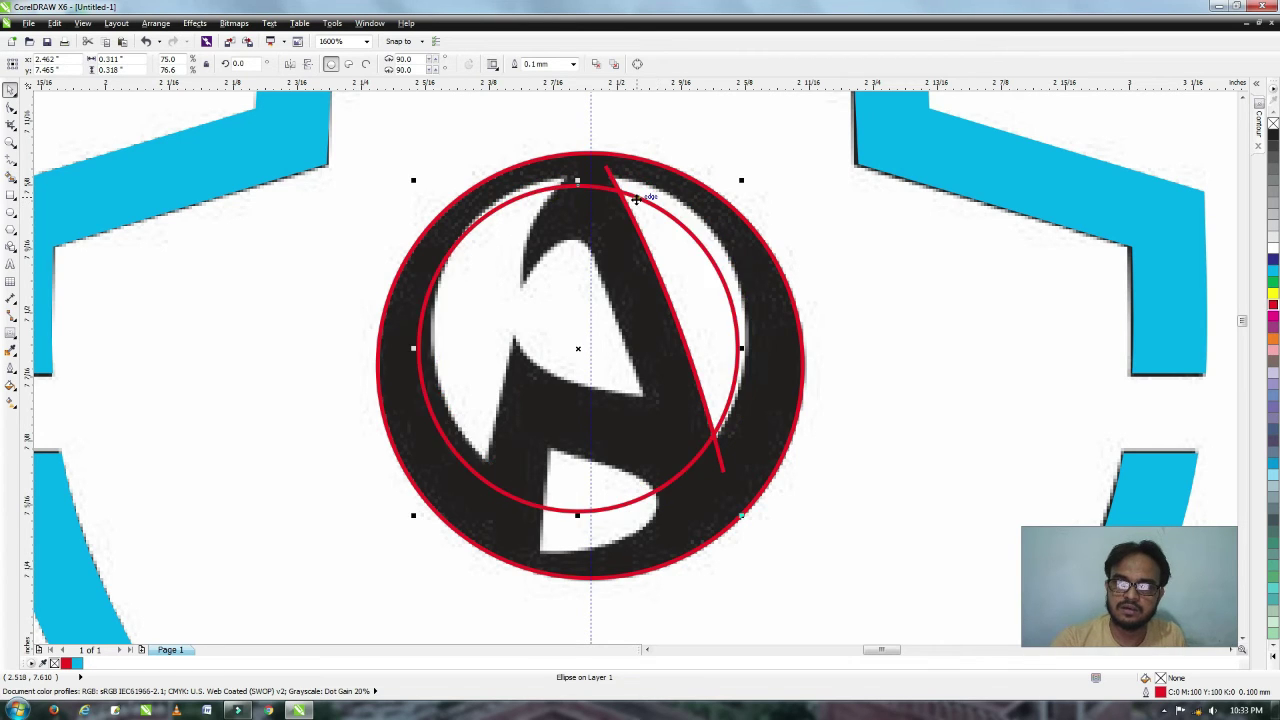
pyautogui.hotkey('ctrl', 'z')
pyautogui.hotkey('ctrl', 'z')
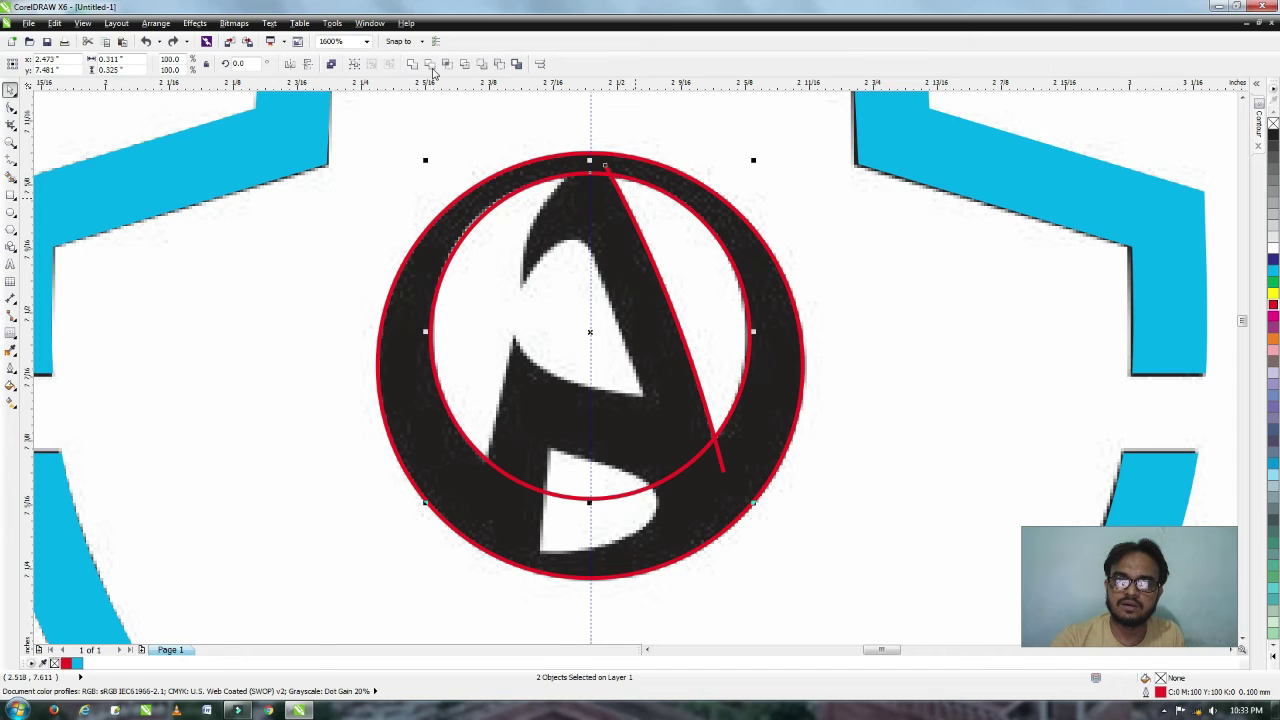
# Trim the inner circle with the bent line and delete the line used for cutting.
pyautogui.click(430, 64)
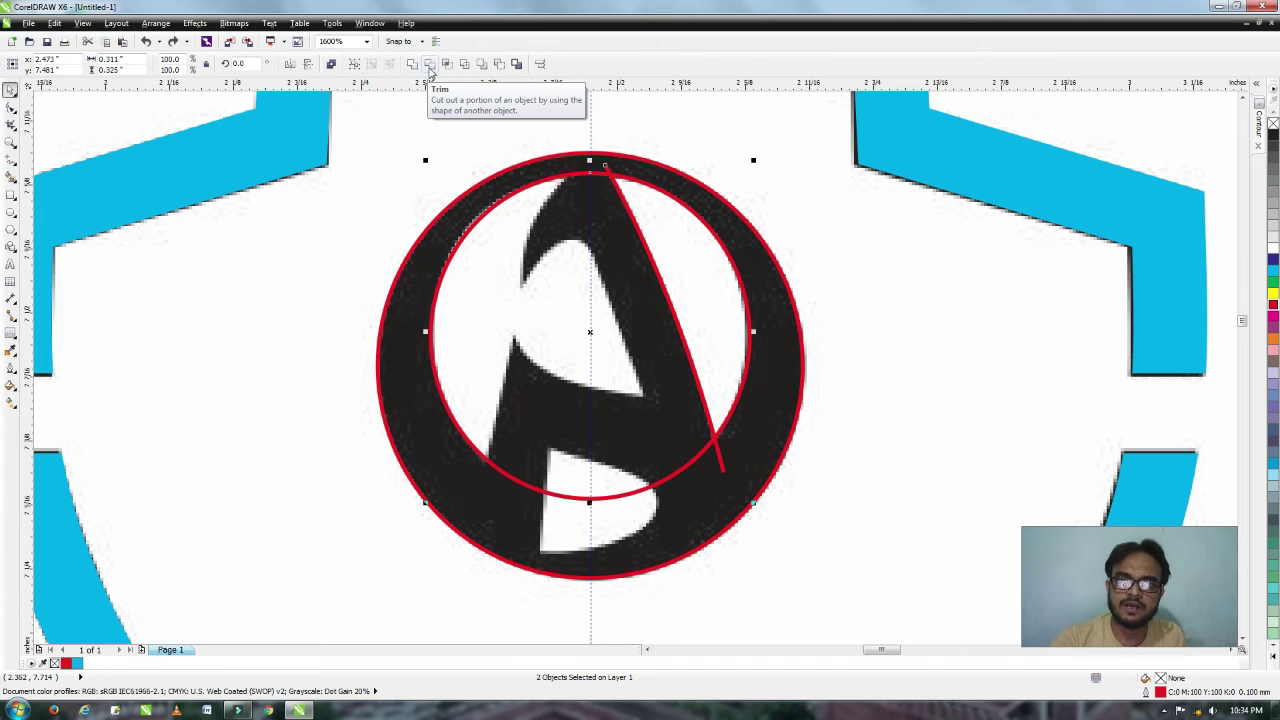
pyautogui.click(643, 180)
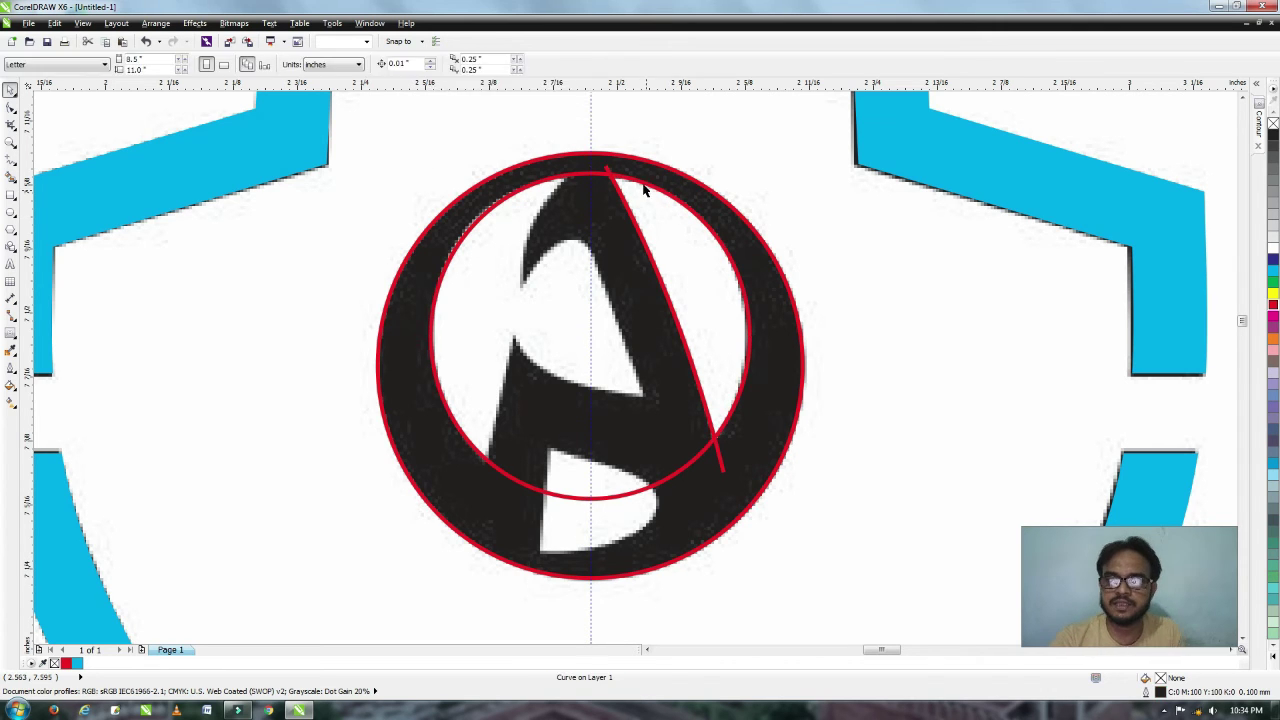
pyautogui.click(605, 257)
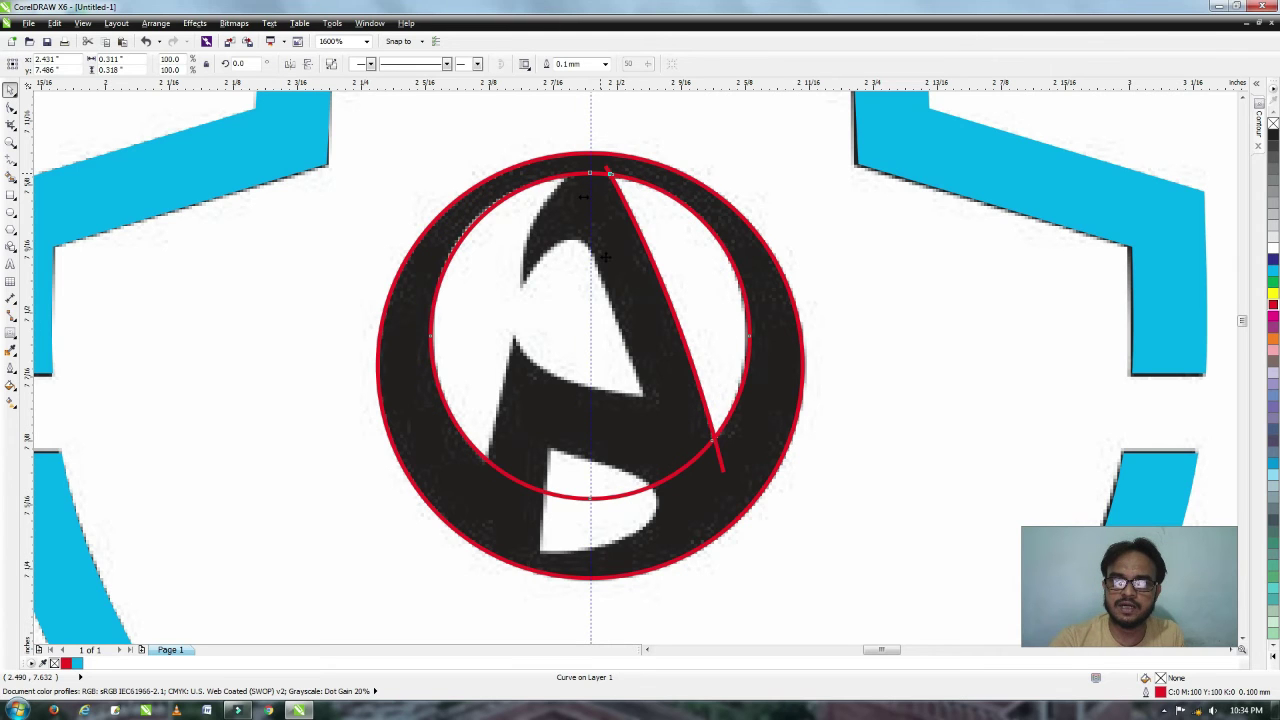
pyautogui.moveTo(605, 257); pyautogui.dragTo(652, 236)
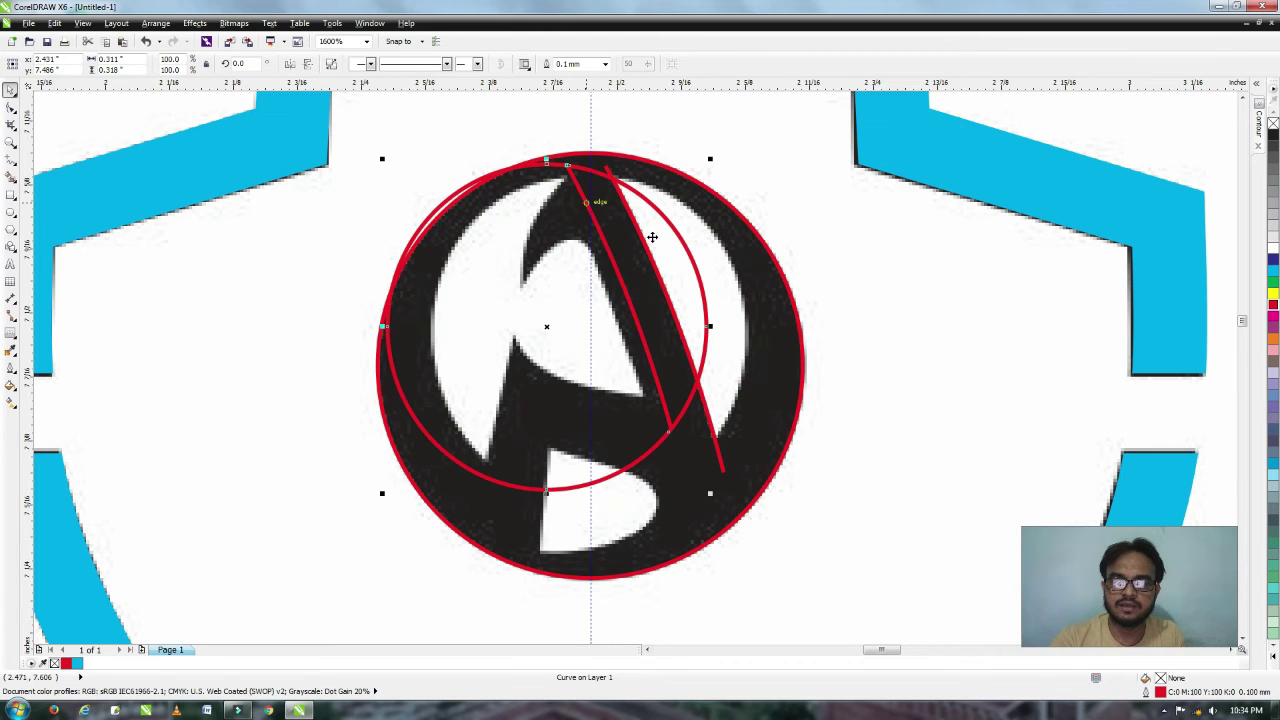
pyautogui.hotkey('ctrl', 'z')
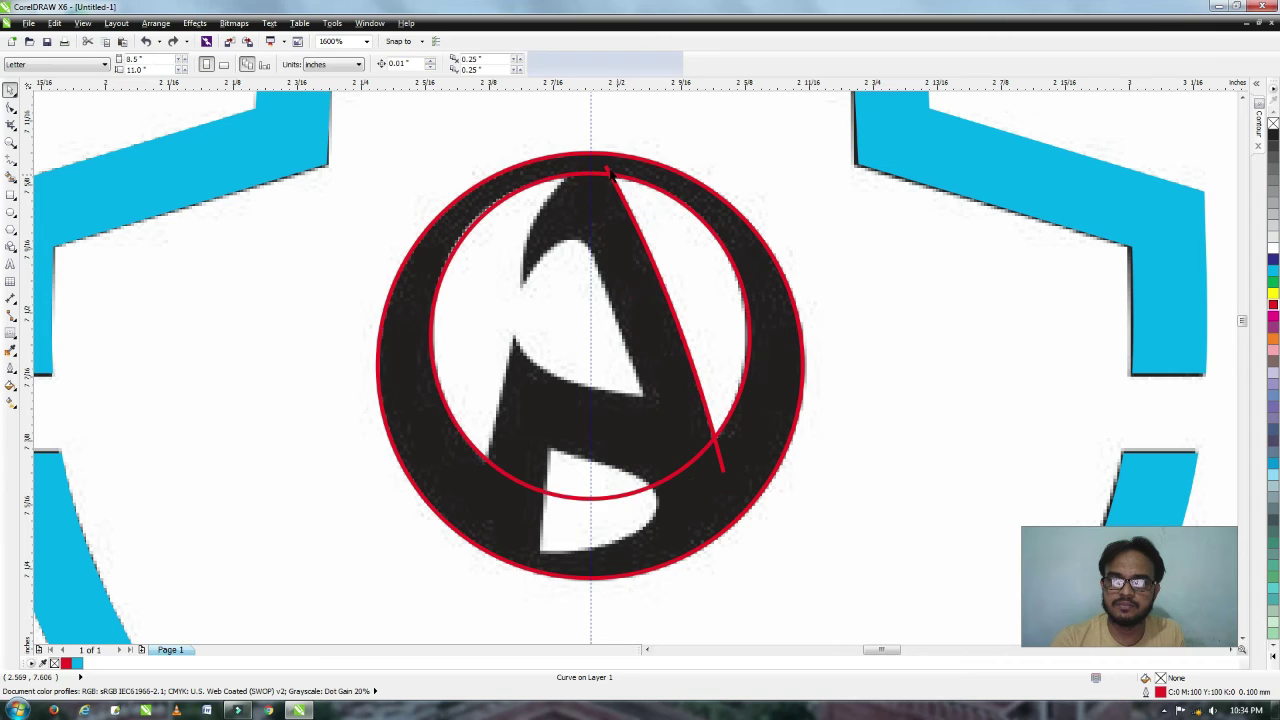
pyautogui.click(610, 172)
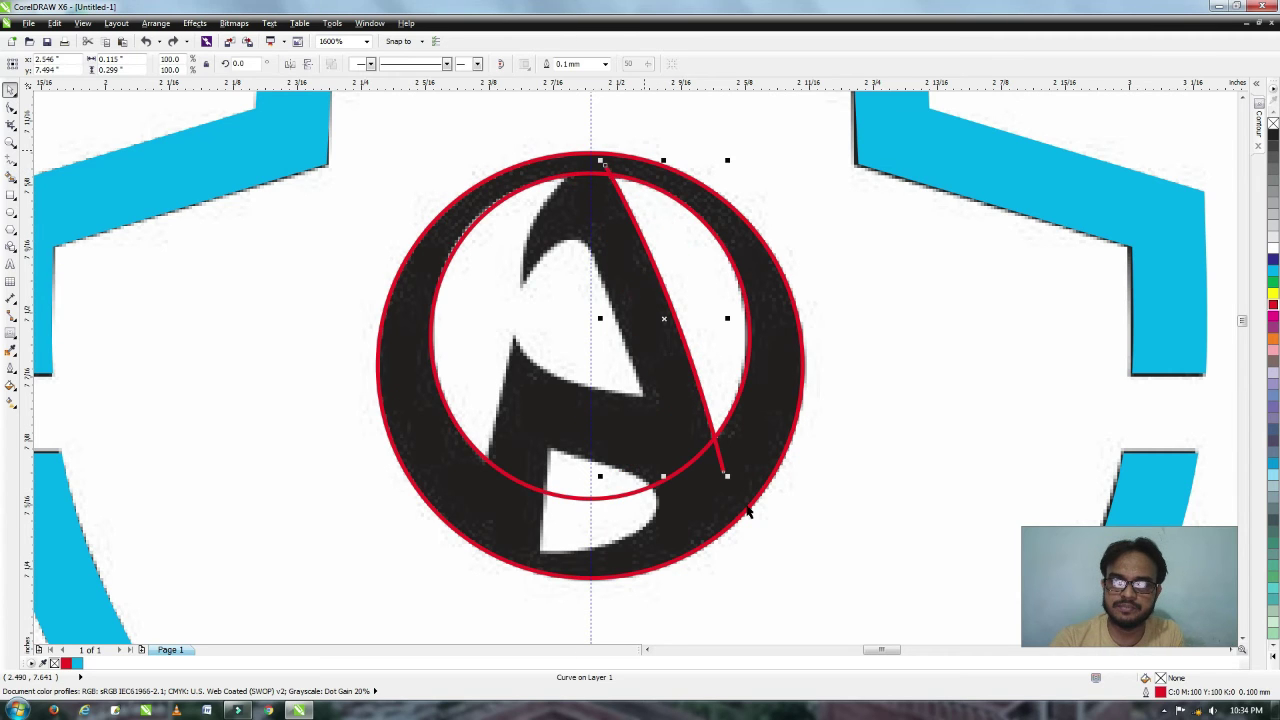
pyautogui.hotkey('ctrl', 'shift', 'z')
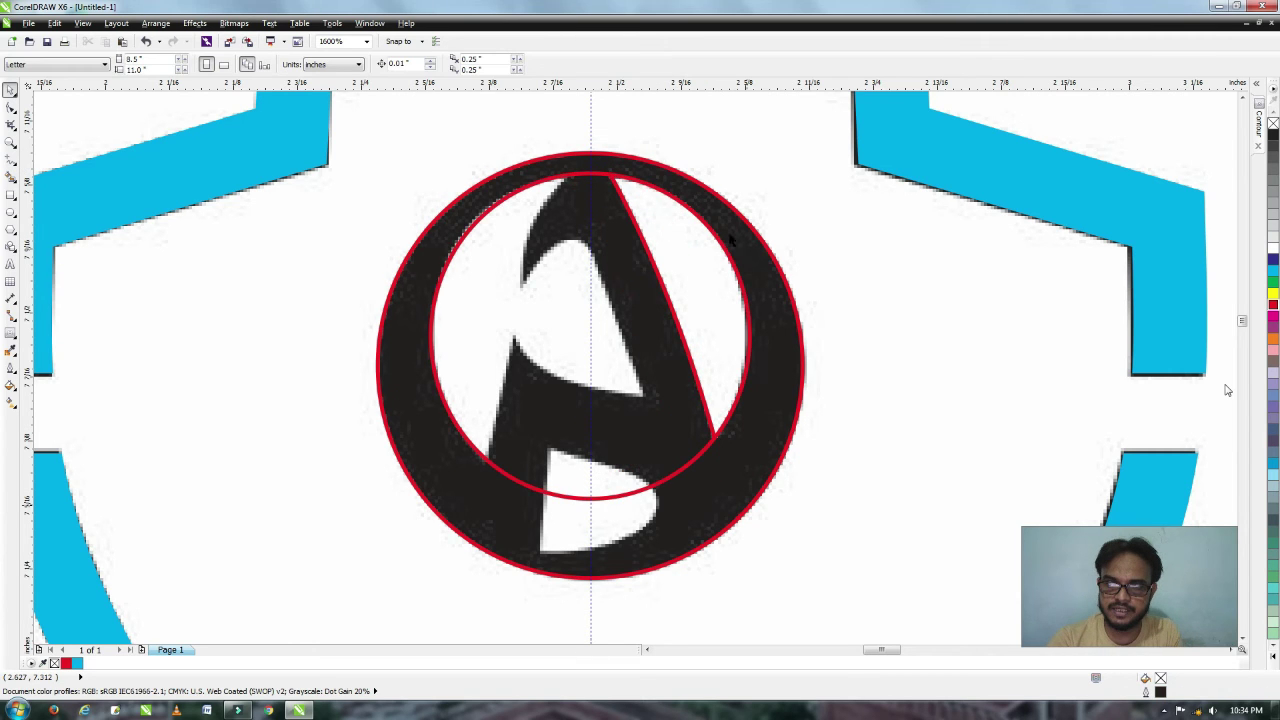
# Break the trimmed inner circle apart so the segment beside the A's right edge is a separate shape.
pyautogui.click(667, 216)
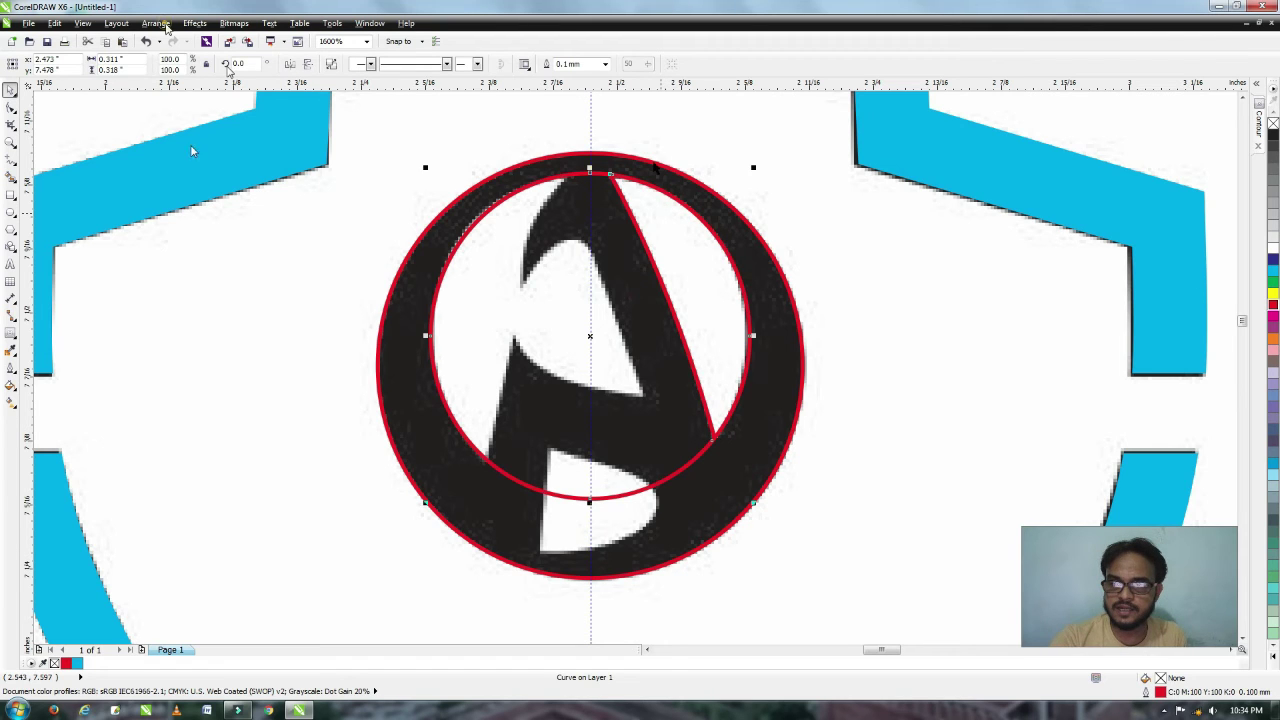
pyautogui.click(156, 23)
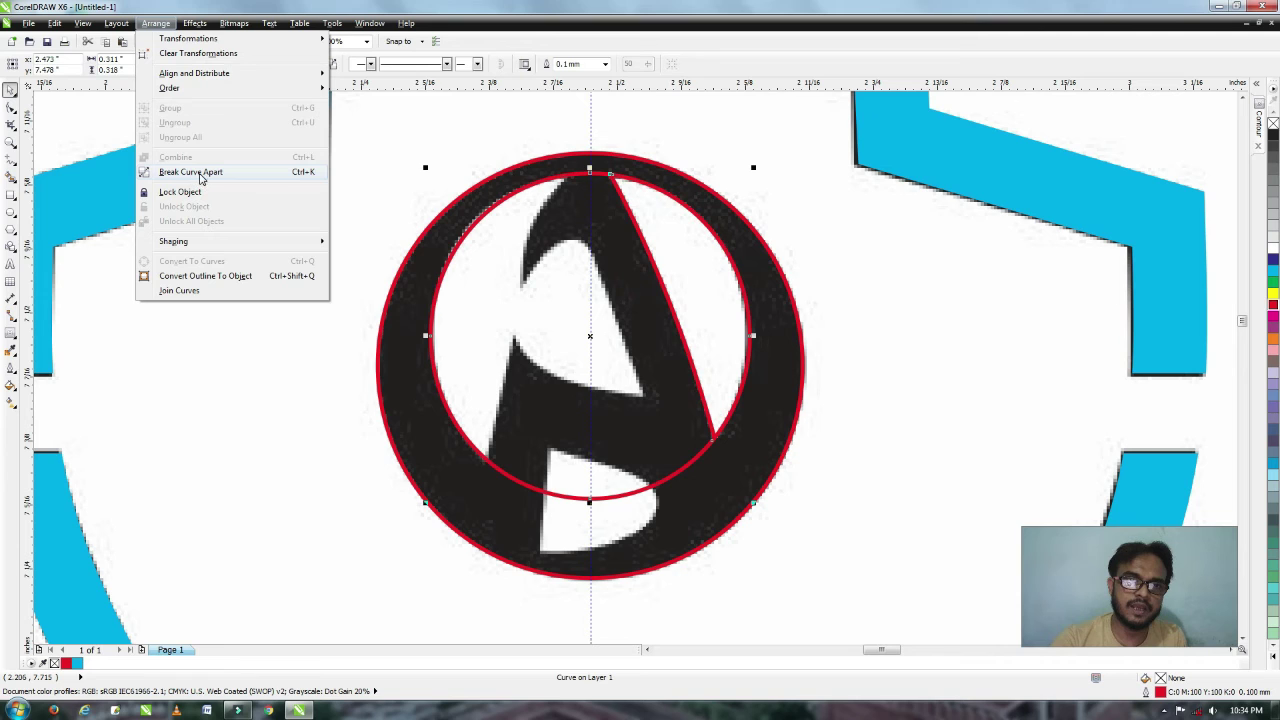
pyautogui.click(200, 174)
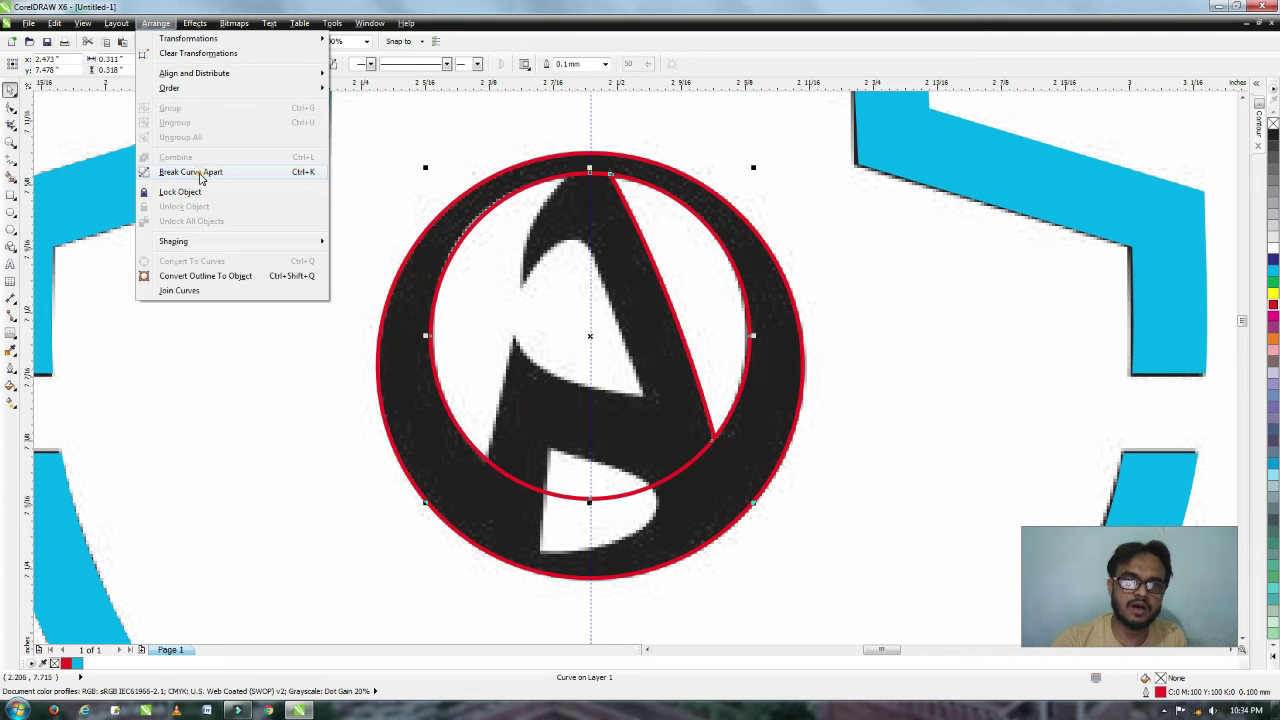
pyautogui.click(655, 215)
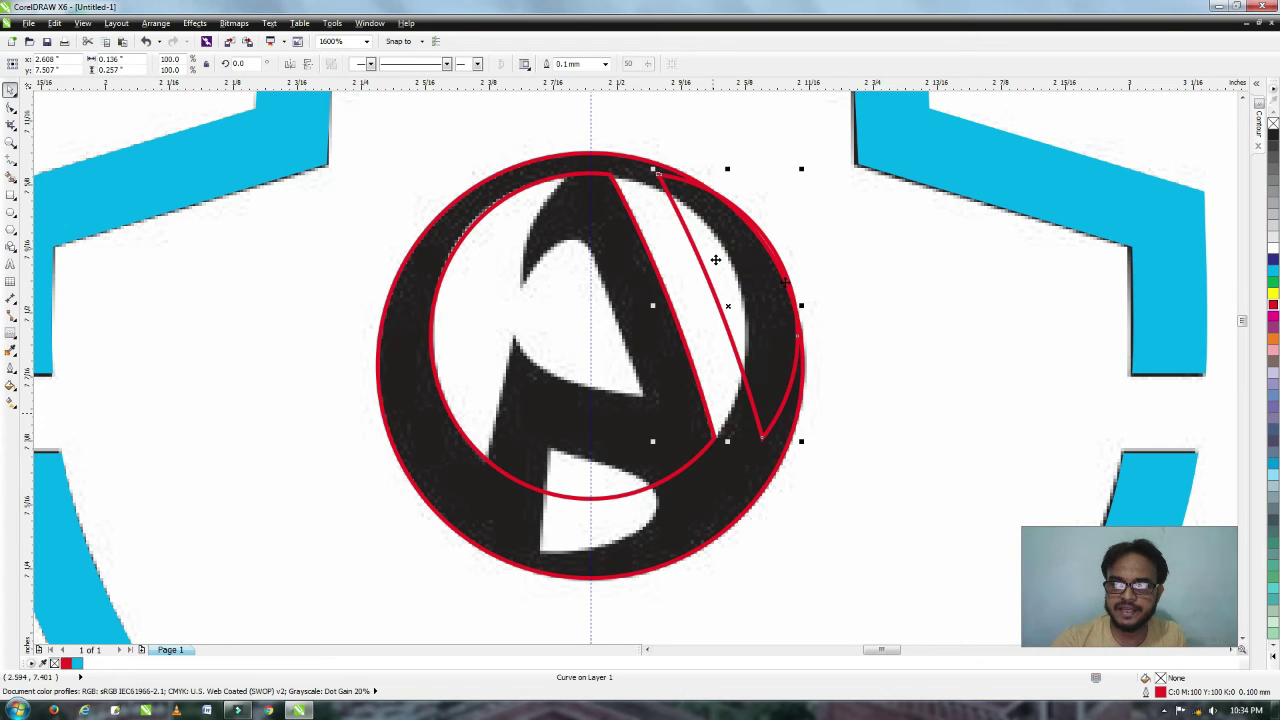
pyautogui.moveTo(715, 260); pyautogui.dragTo(681, 285)
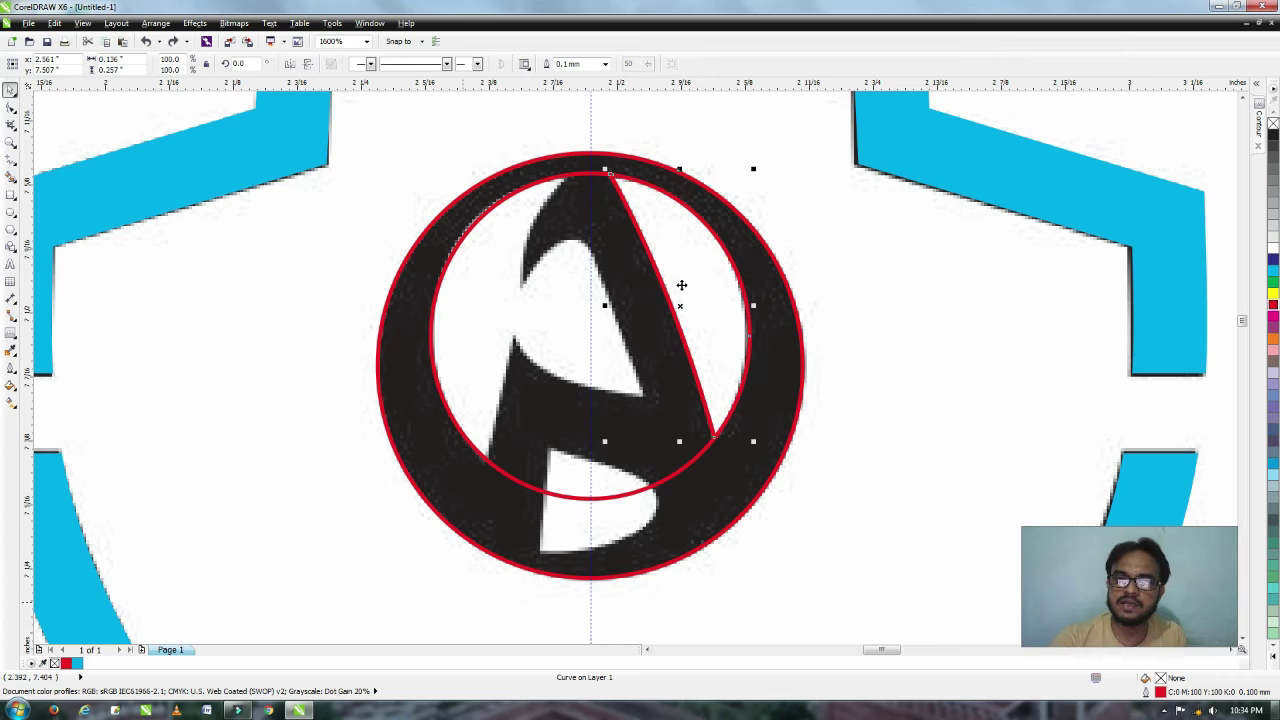
# Draw a red straight-segment Freehand path from the A's left foot around its inner edges and hook, ending at the inner circle's upper edge.
pyautogui.click(10, 161)
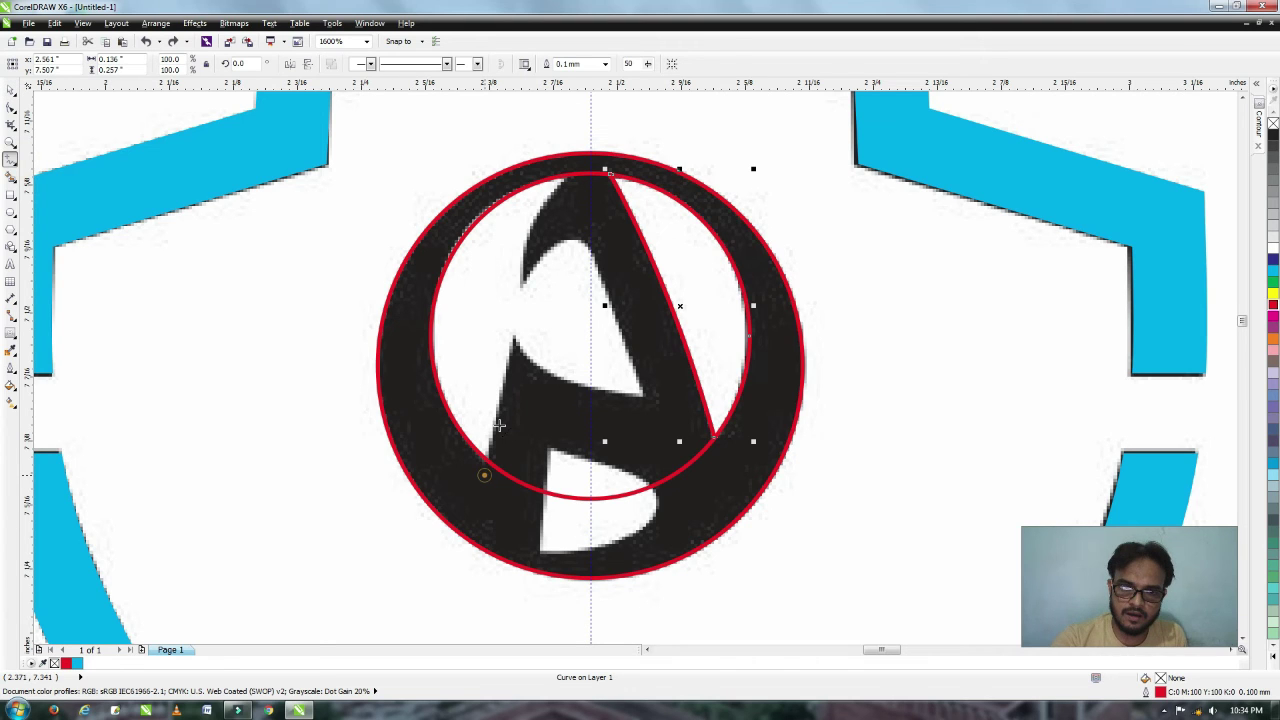
pyautogui.click(484, 475)
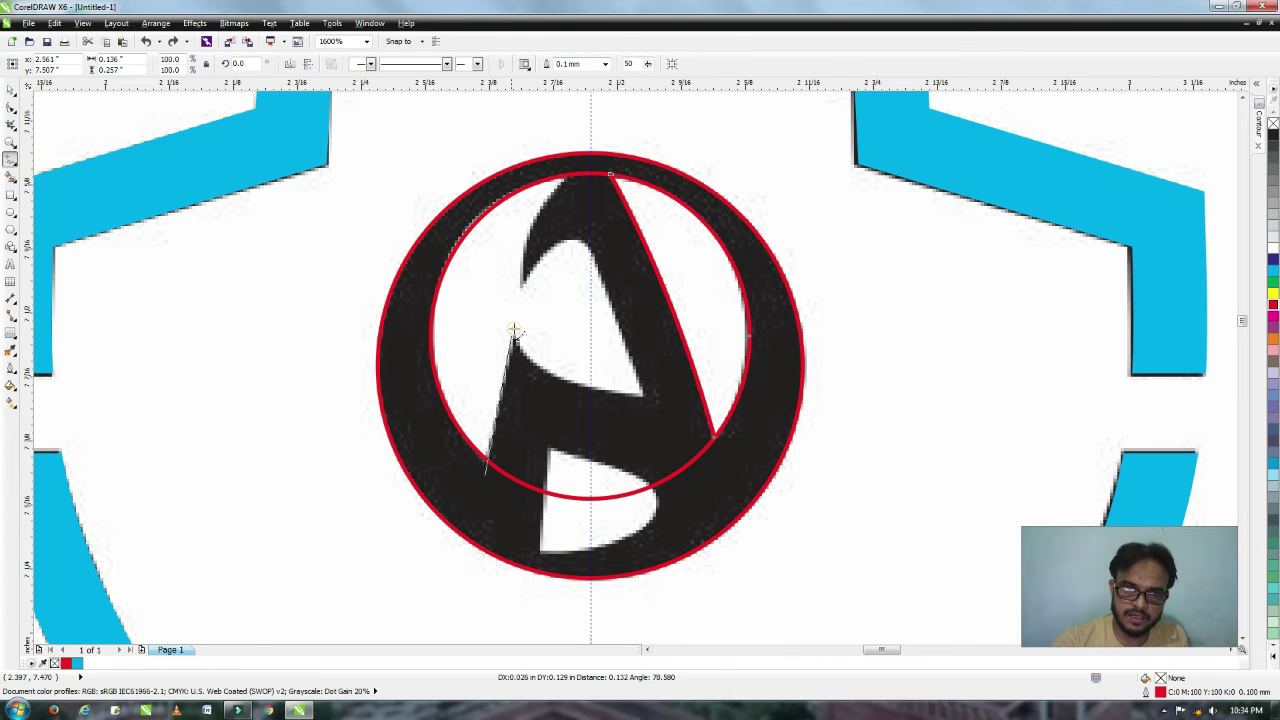
pyautogui.doubleClick(513, 330)
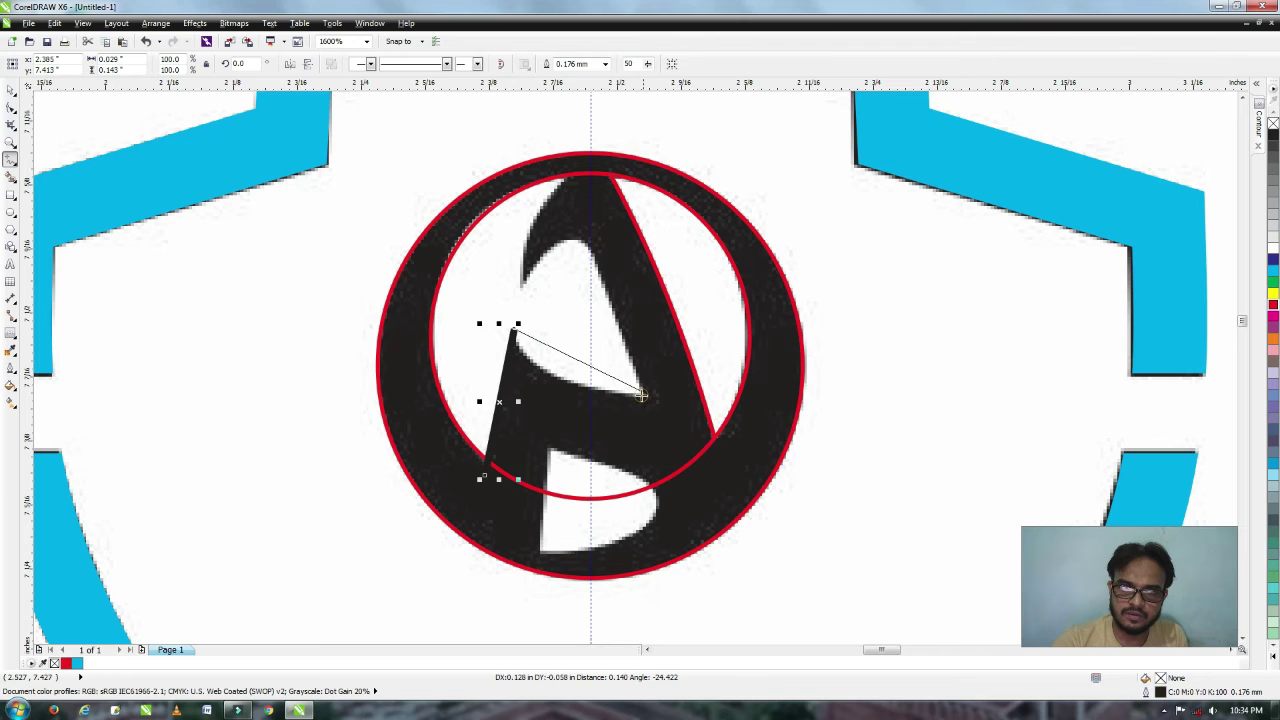
pyautogui.click(640, 395)
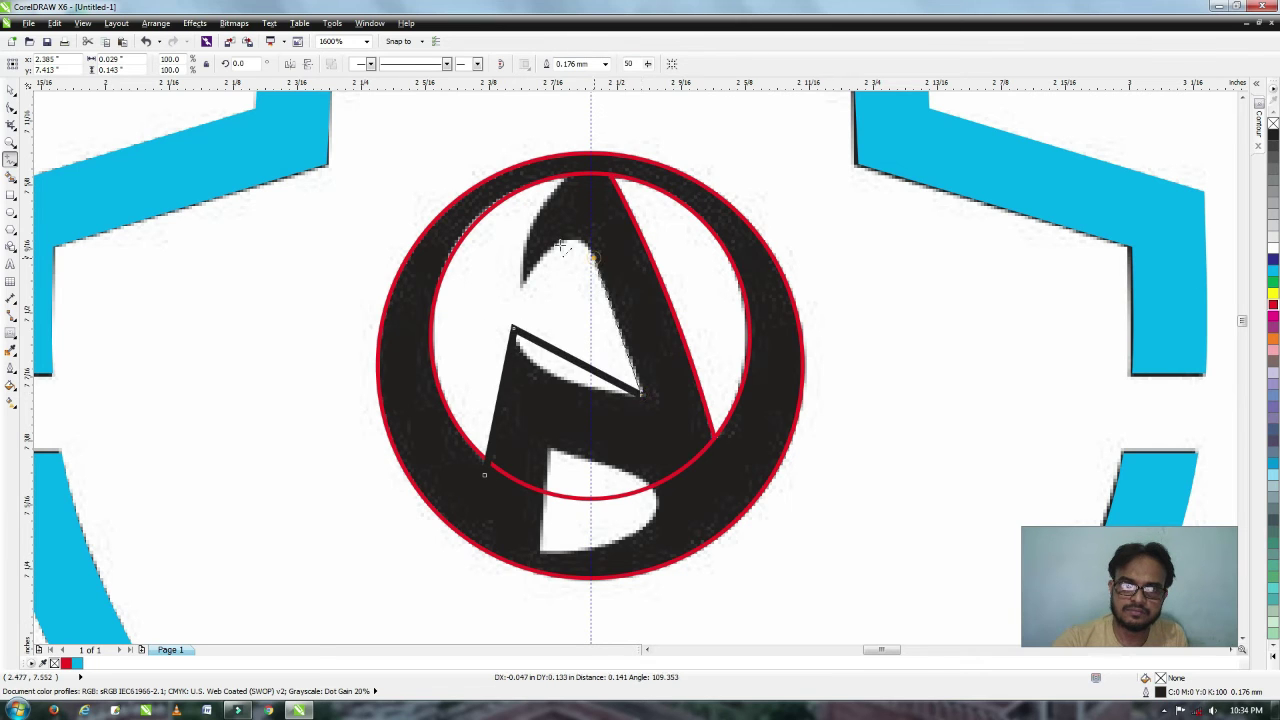
pyautogui.click(521, 288)
pyautogui.click(565, 170)
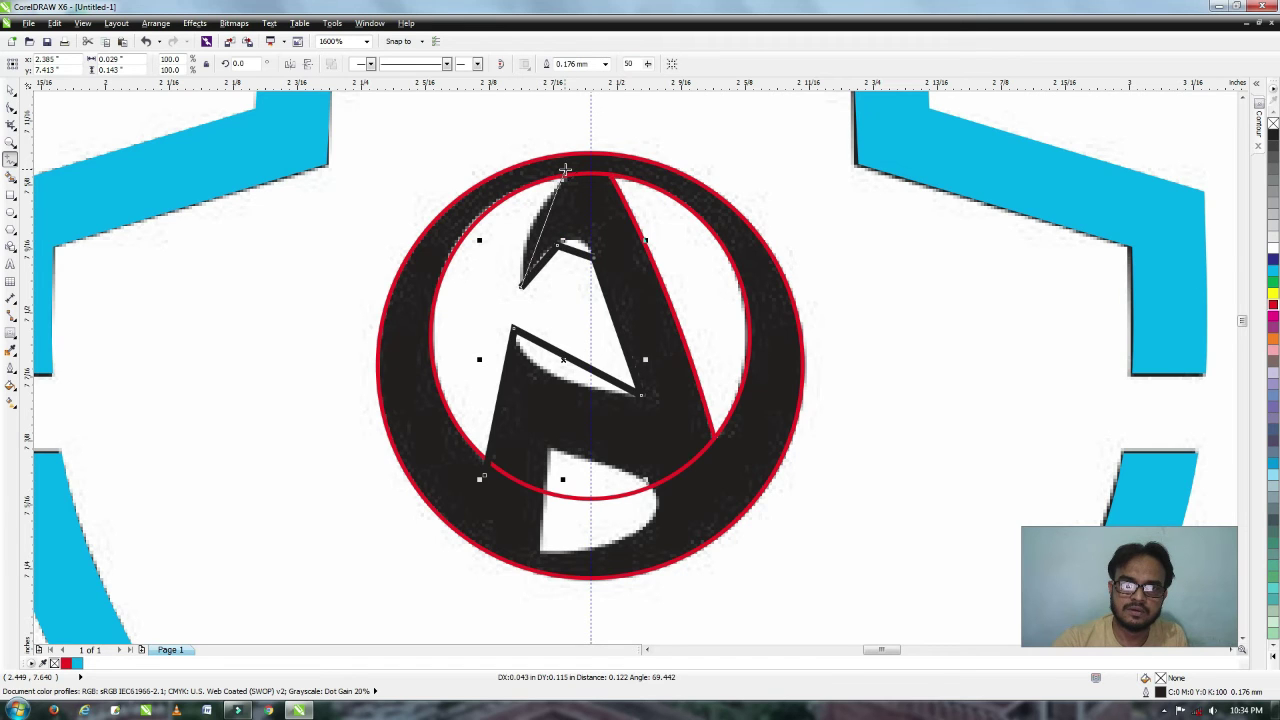
pyautogui.click(1273, 135)
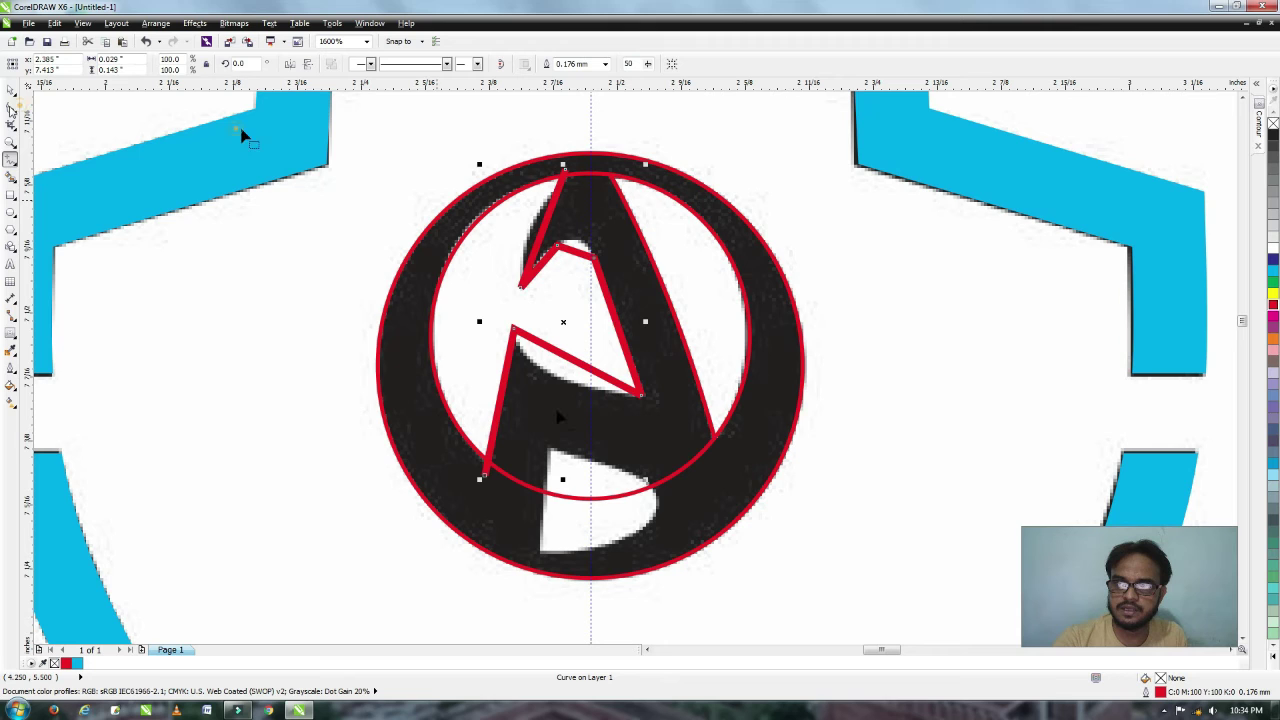
# Convert the A path's segments to curves, bend the hook's outer and inner edges to the original, and nudge its upper end node.
pyautogui.press('F10')
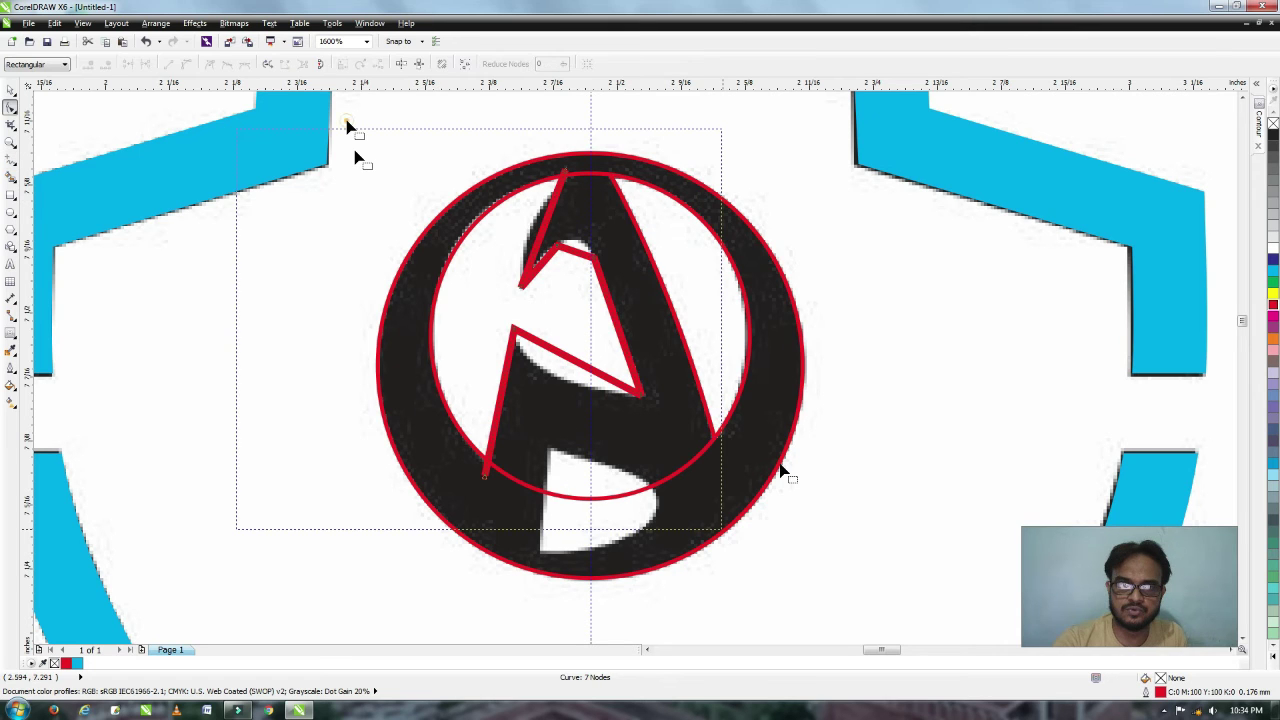
pyautogui.moveTo(347, 121); pyautogui.dragTo(725, 519)
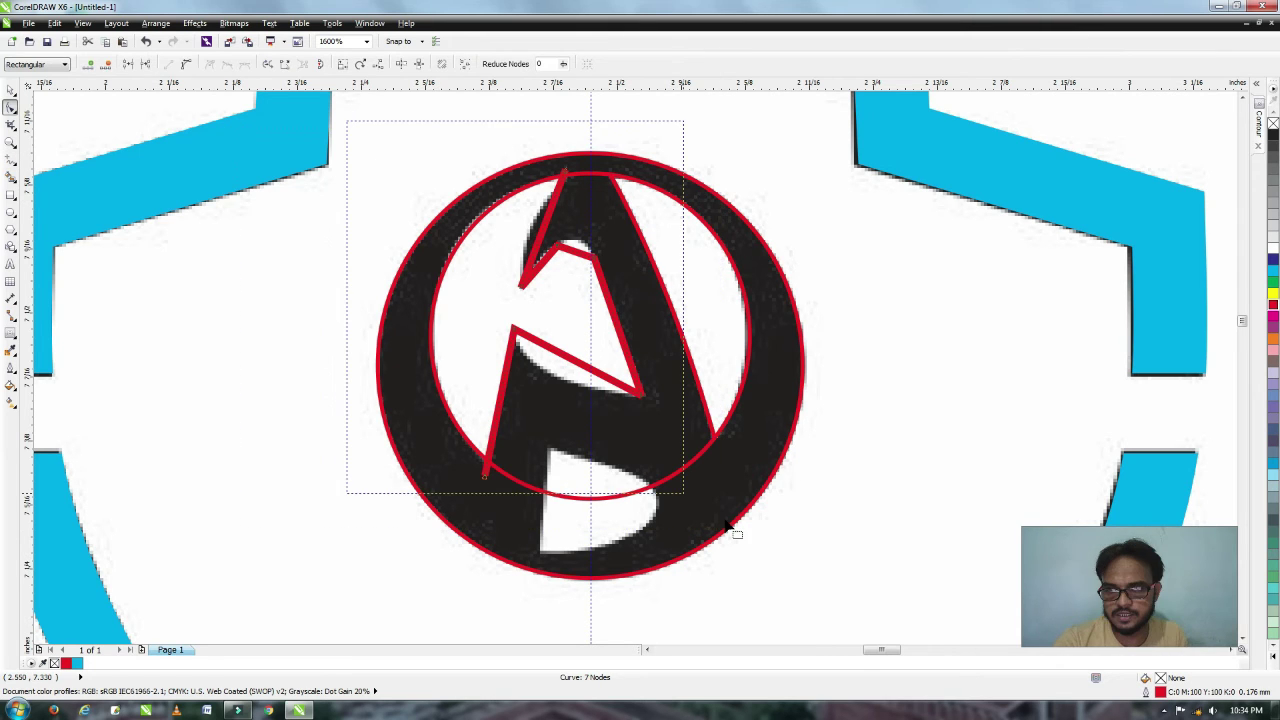
pyautogui.click(333, 253)
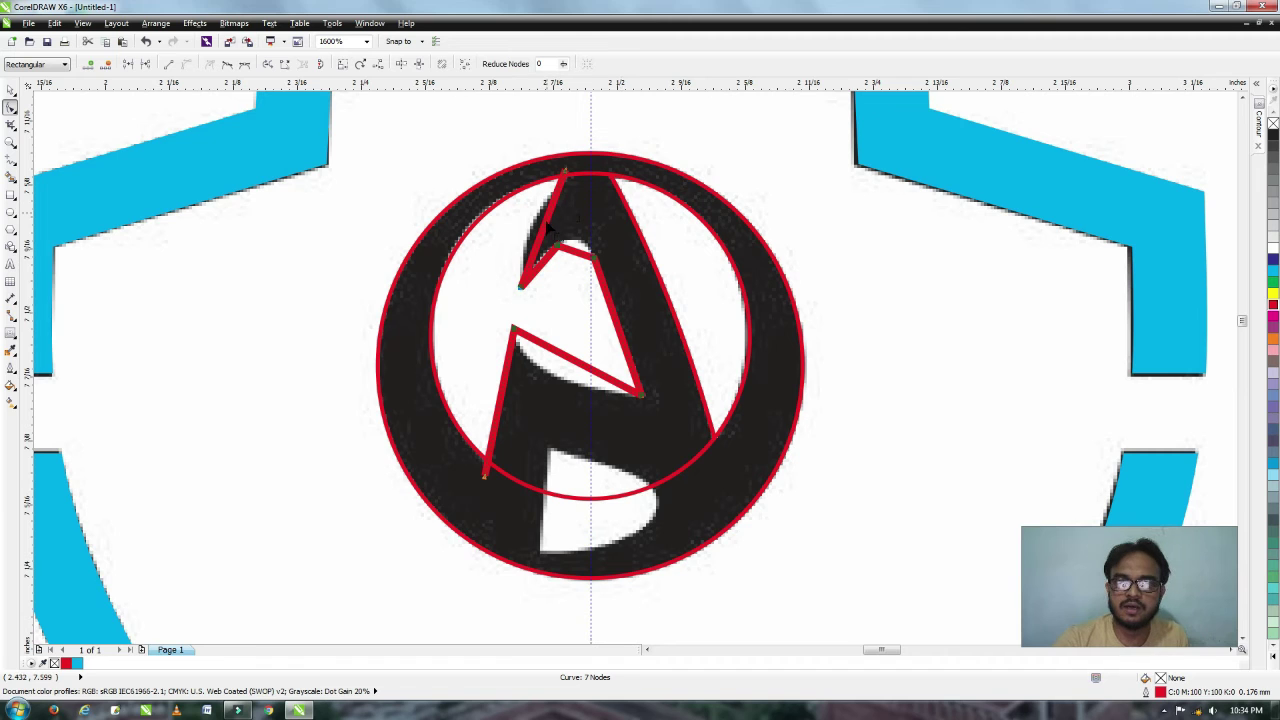
pyautogui.scroll(1, 549, 230)
pyautogui.moveTo(533, 232); pyautogui.dragTo(548, 310)
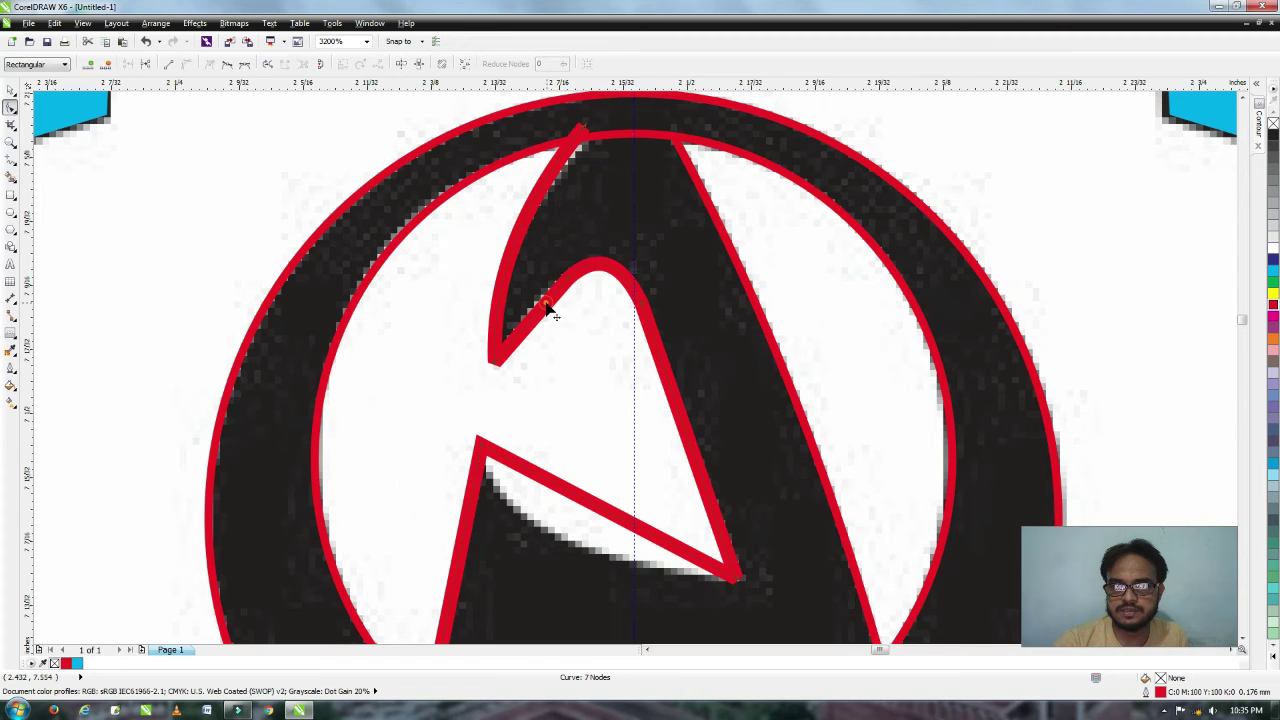
pyautogui.click(549, 312)
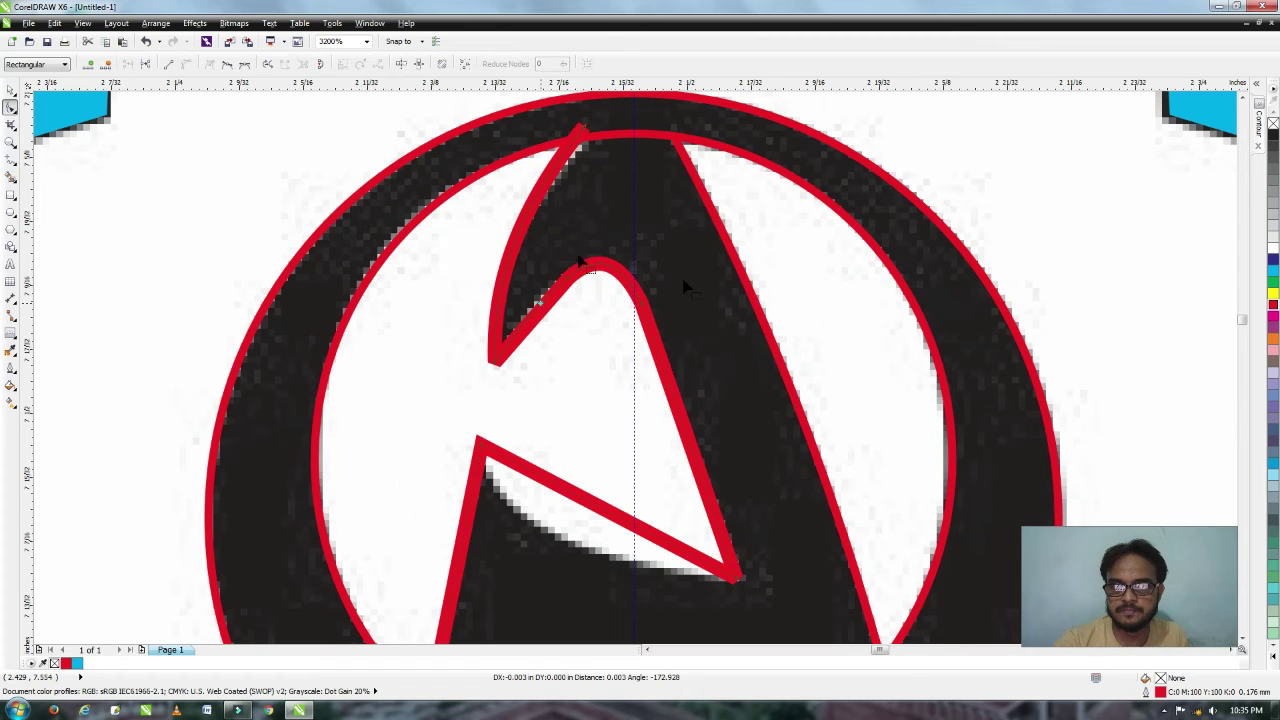
pyautogui.moveTo(580, 260); pyautogui.dragTo(600, 257)
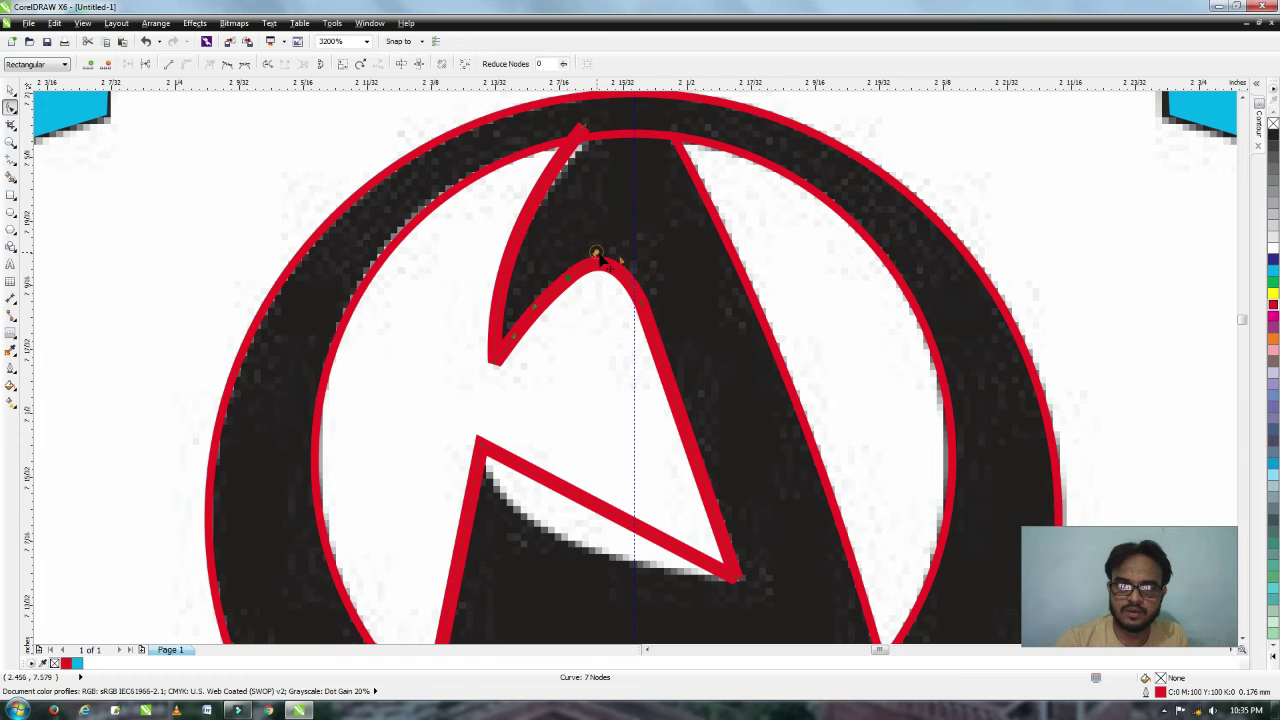
pyautogui.moveTo(580, 127); pyautogui.dragTo(590, 127)
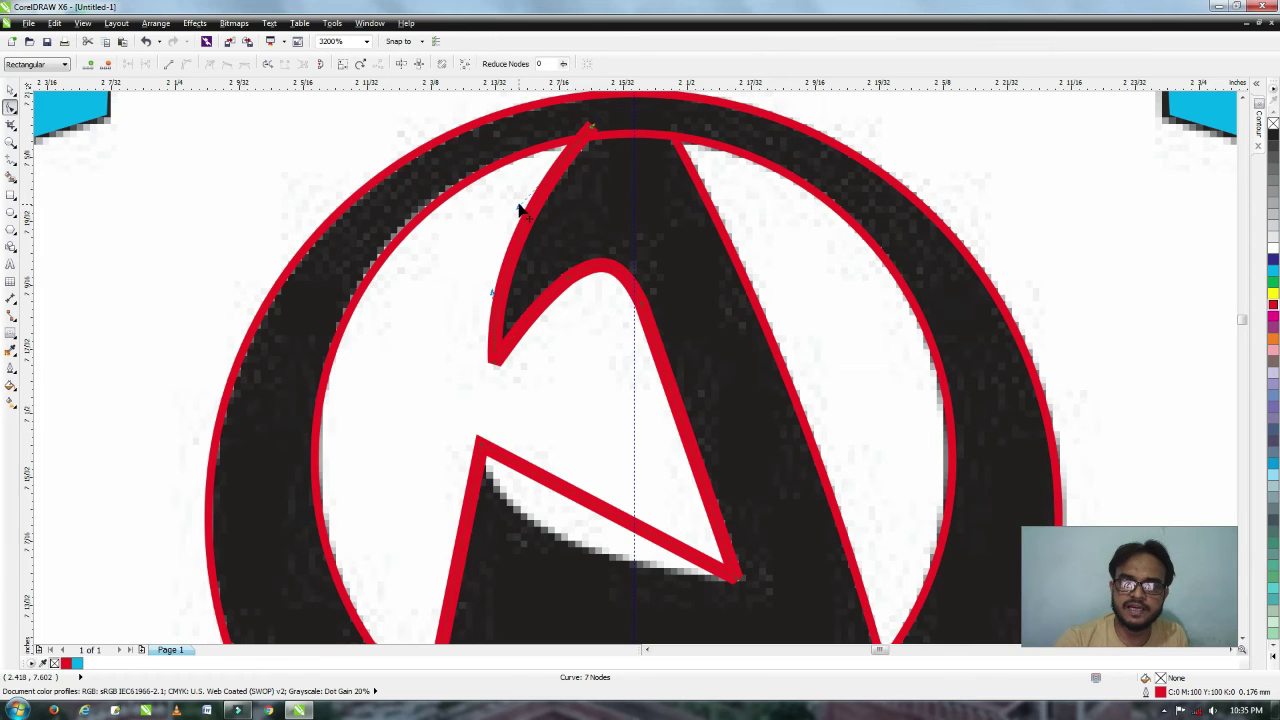
pyautogui.scroll(-2, 519, 208)
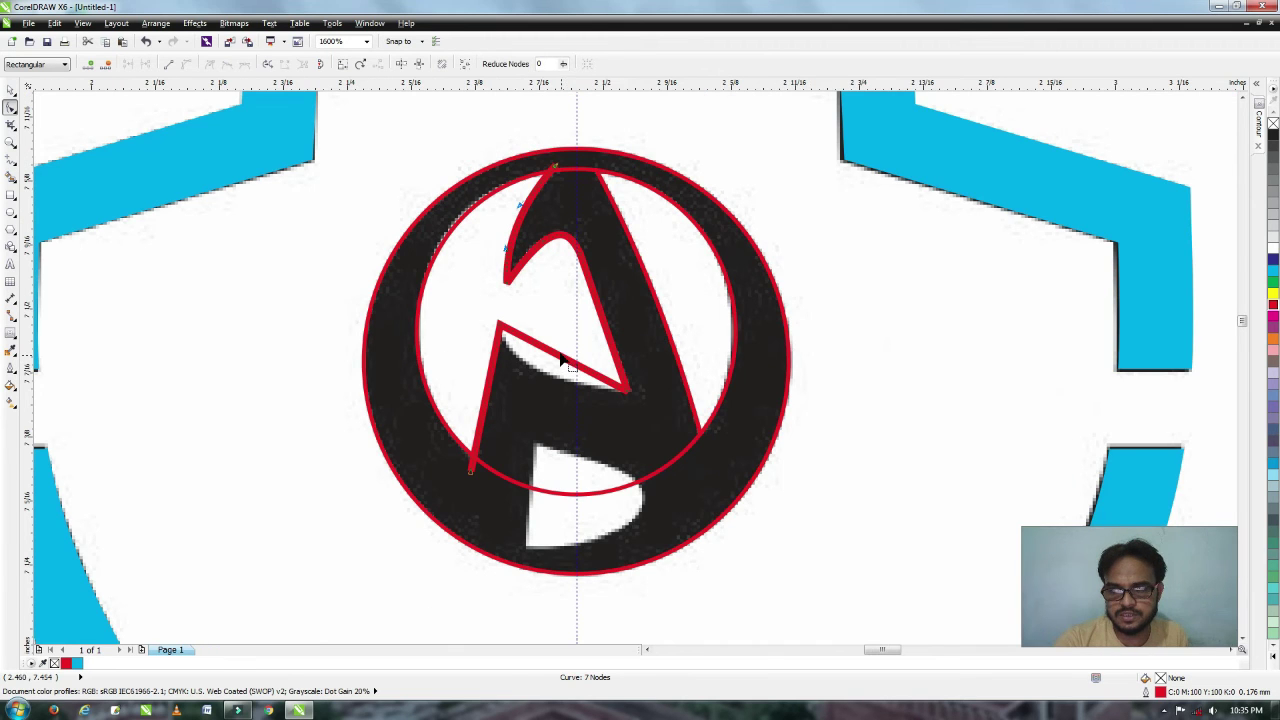
# Bend the path's straight lower inner edge downward into a curve matching the top of the A's crossbar.
pyautogui.click(557, 357)
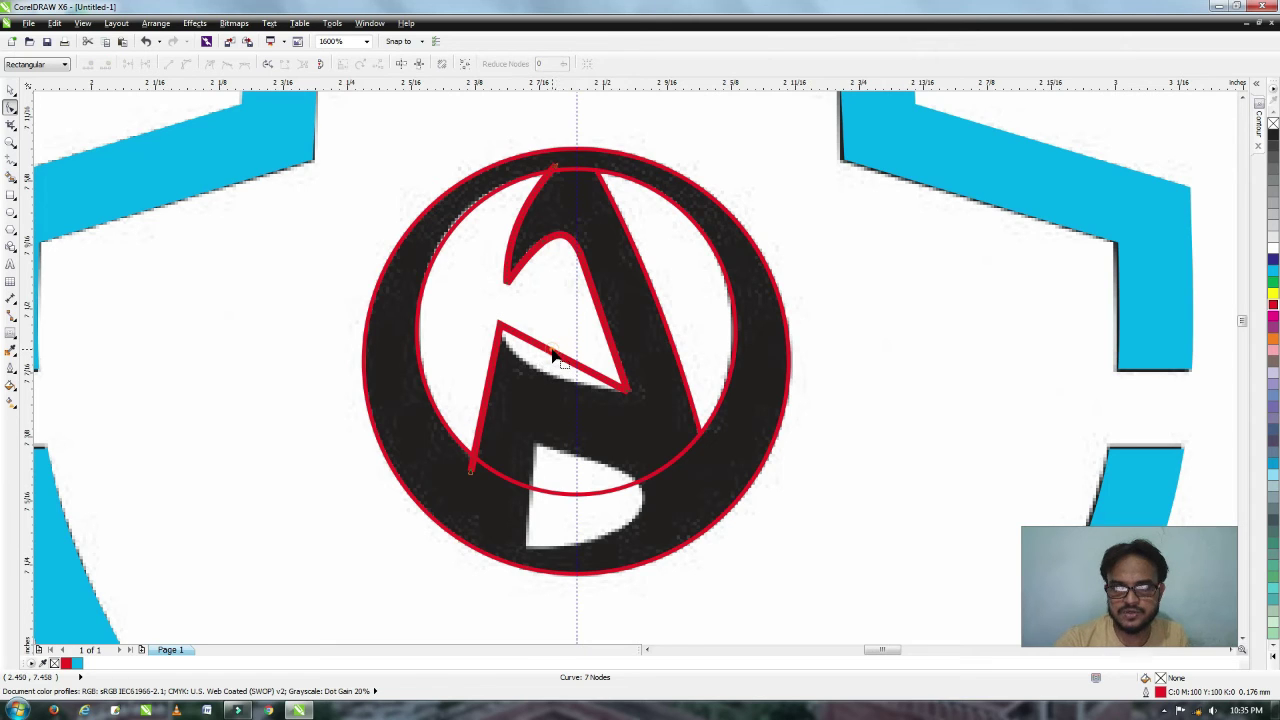
pyautogui.click(545, 349)
pyautogui.moveTo(535, 367)
pyautogui.mouseDown()
pyautogui.moveTo(532, 356)
pyautogui.moveTo(525, 378)
pyautogui.mouseUp()
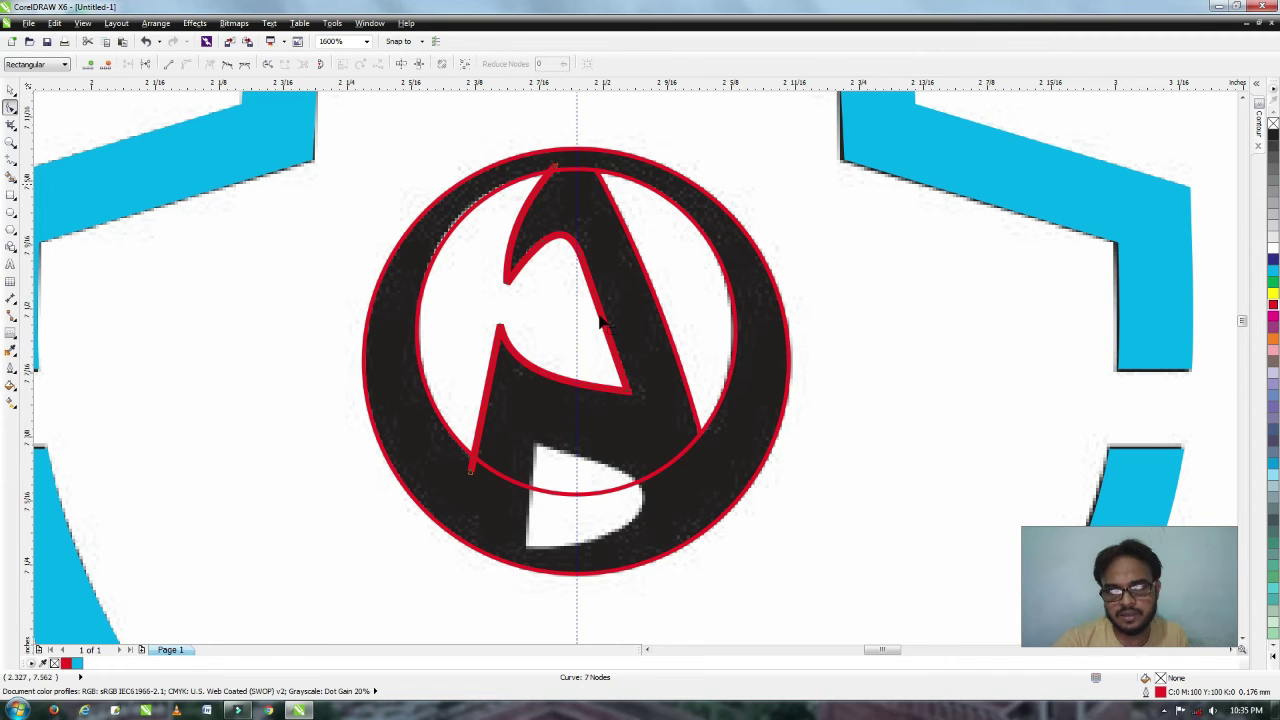
# Trim the inner circle with the curved A path and delete the path used for cutting.
pyautogui.press('space')
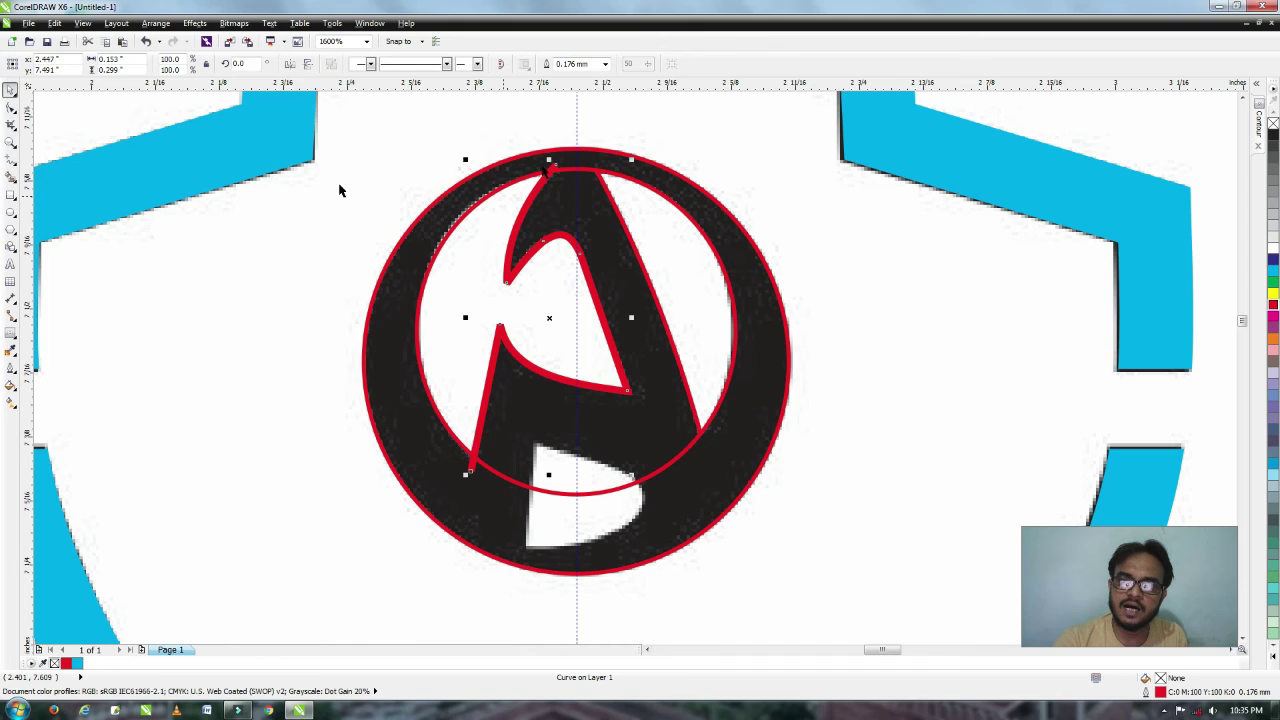
pyautogui.keyDown('shift'); pyautogui.click(462, 218); pyautogui.keyUp('shift')
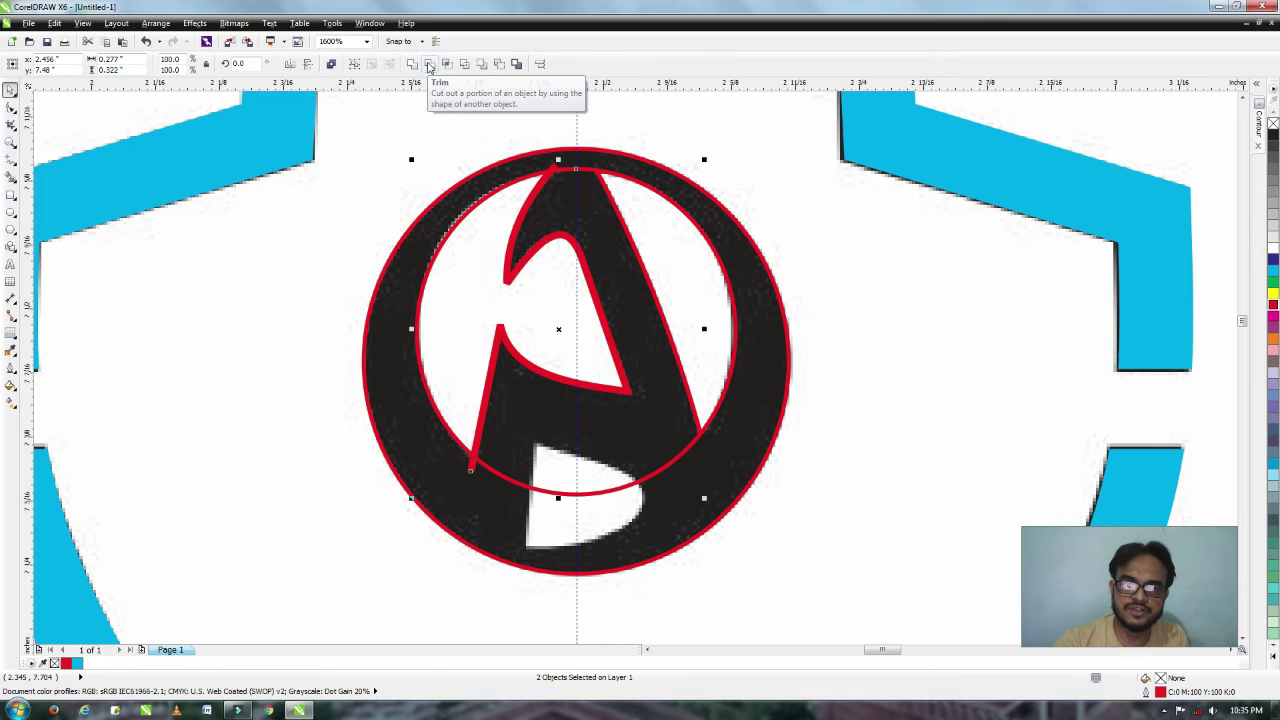
pyautogui.click(428, 65)
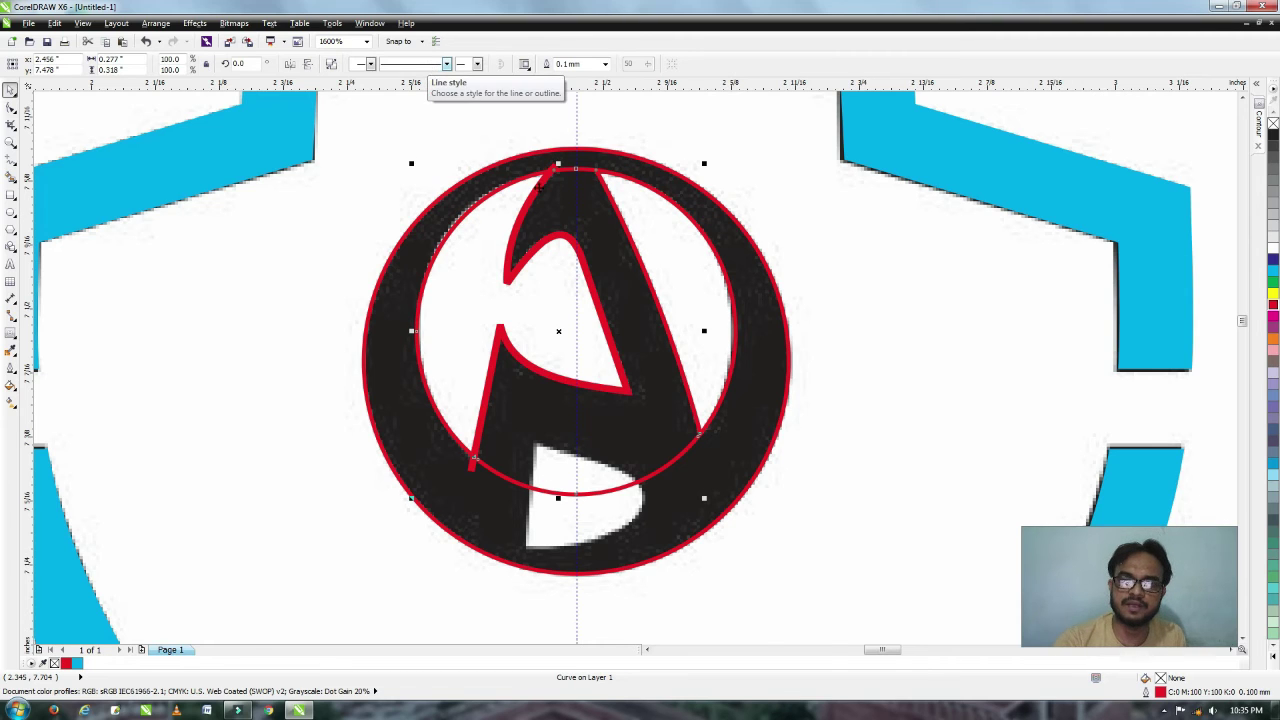
pyautogui.click(481, 371)
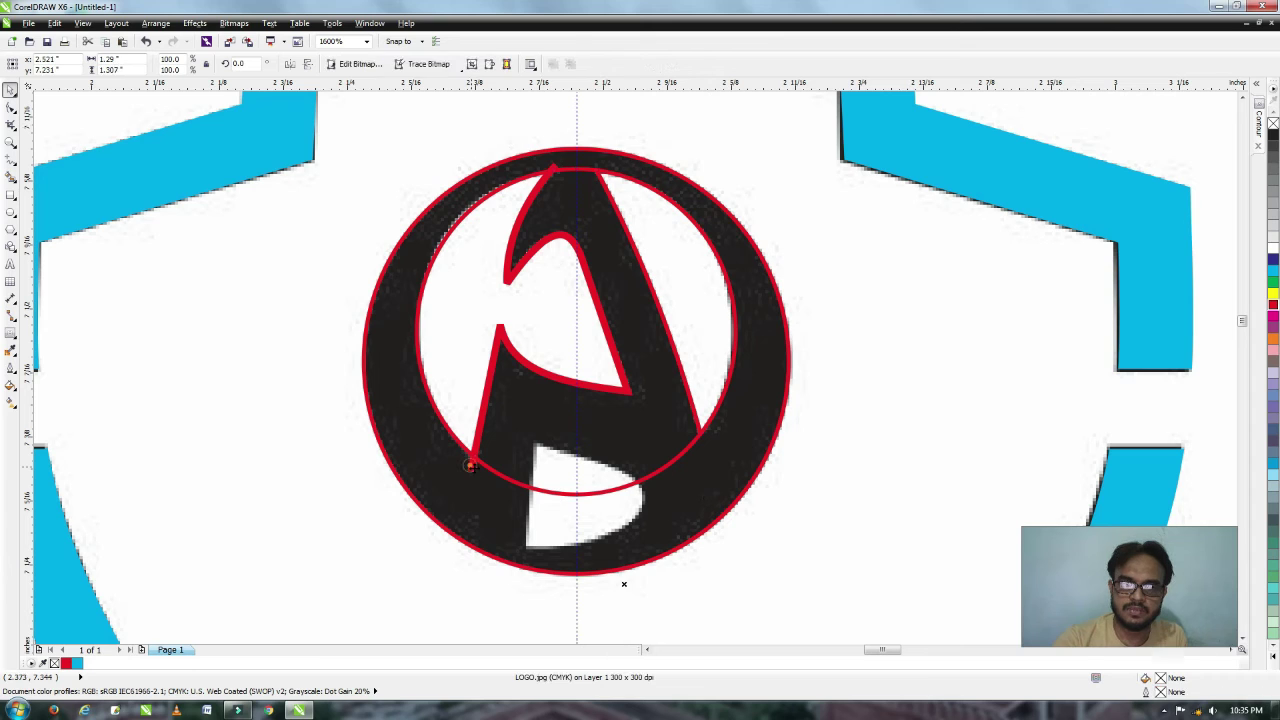
pyautogui.click(471, 465)
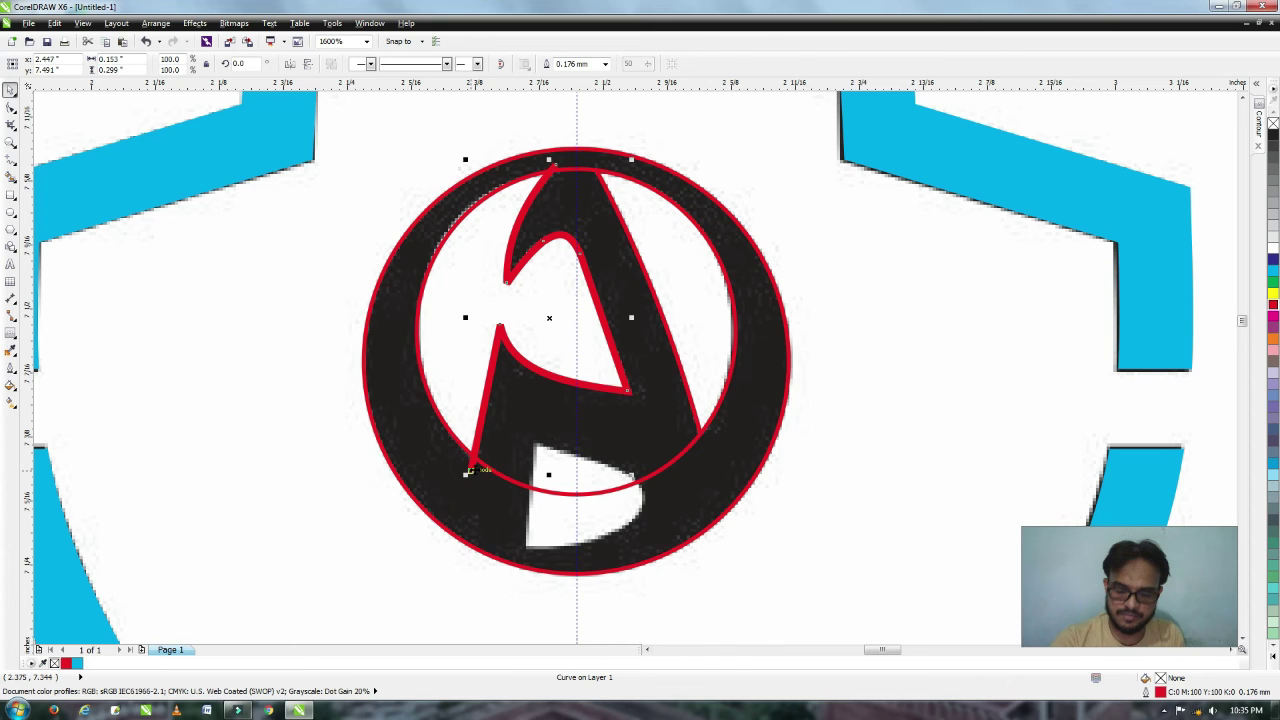
pyautogui.press('Delete')
# Break the trimmed inner circle apart and delete the middle A-shaped piece between the two side cutouts.
pyautogui.click(433, 292)
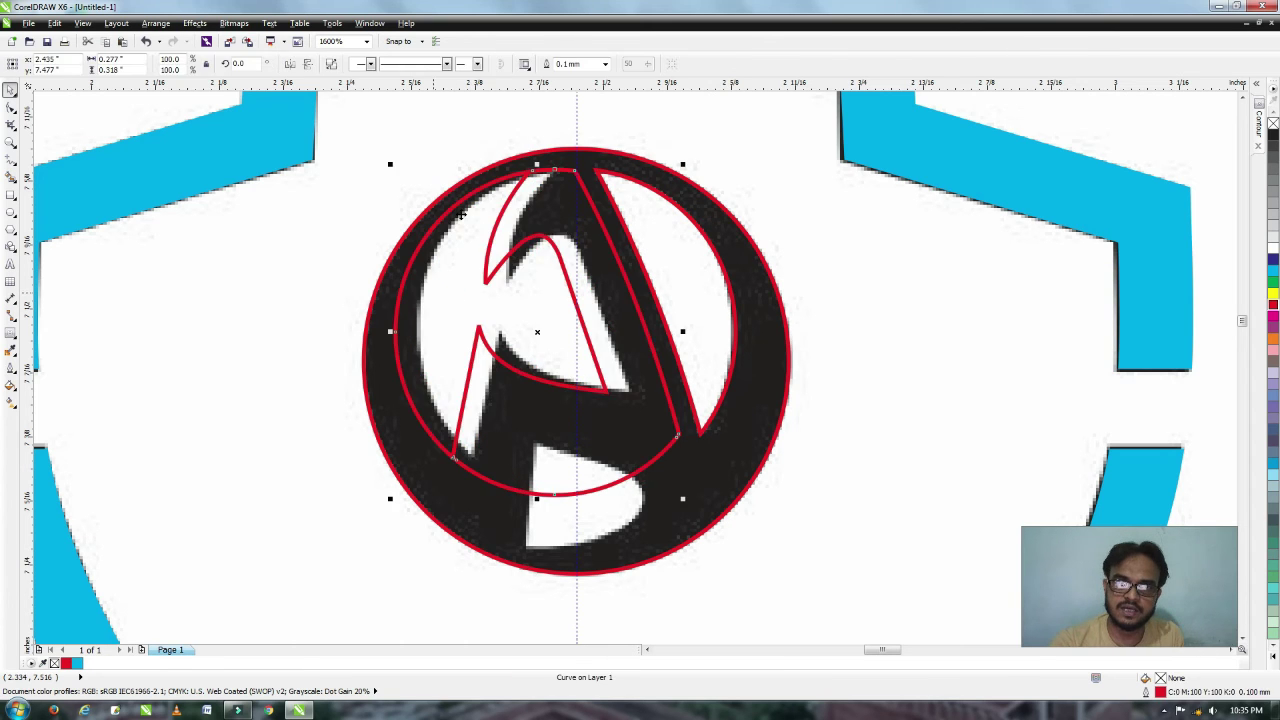
pyautogui.click(160, 23)
pyautogui.click(187, 169)
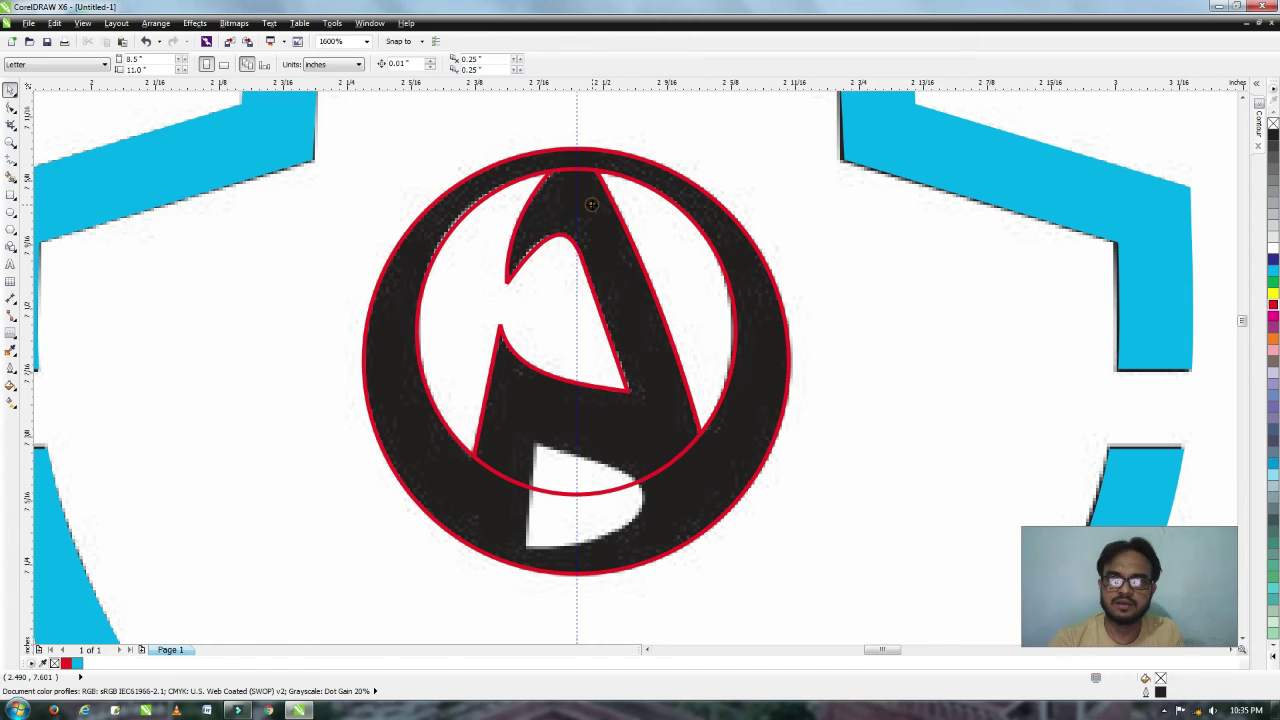
pyautogui.click(569, 132)
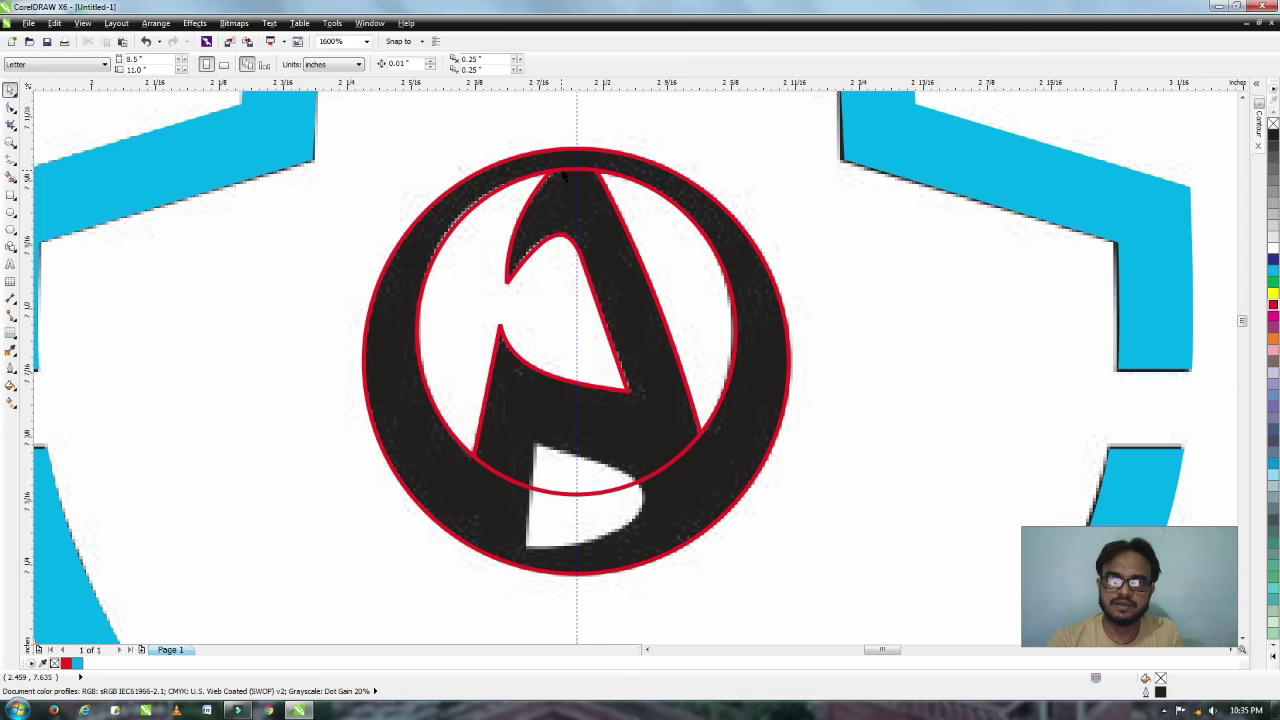
pyautogui.moveTo(573, 152); pyautogui.dragTo(727, 161)
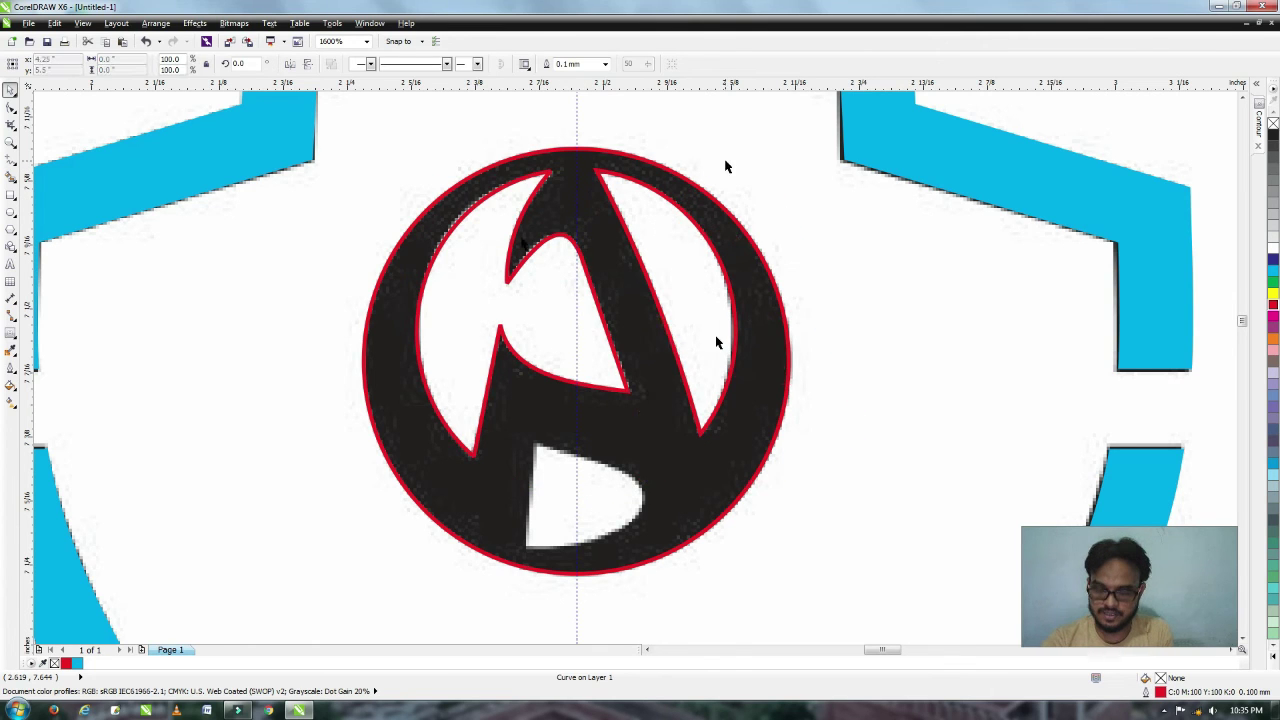
# Draw a closed four-sided Freehand path around the white D-shaped opening beneath the A and give it a red outline.
pyautogui.press('F2')
pyautogui.moveTo(409, 354)
pyautogui.mouseDown()
pyautogui.moveTo(751, 609)
pyautogui.moveTo(739, 624)
pyautogui.mouseUp()
pyautogui.click(13, 163)
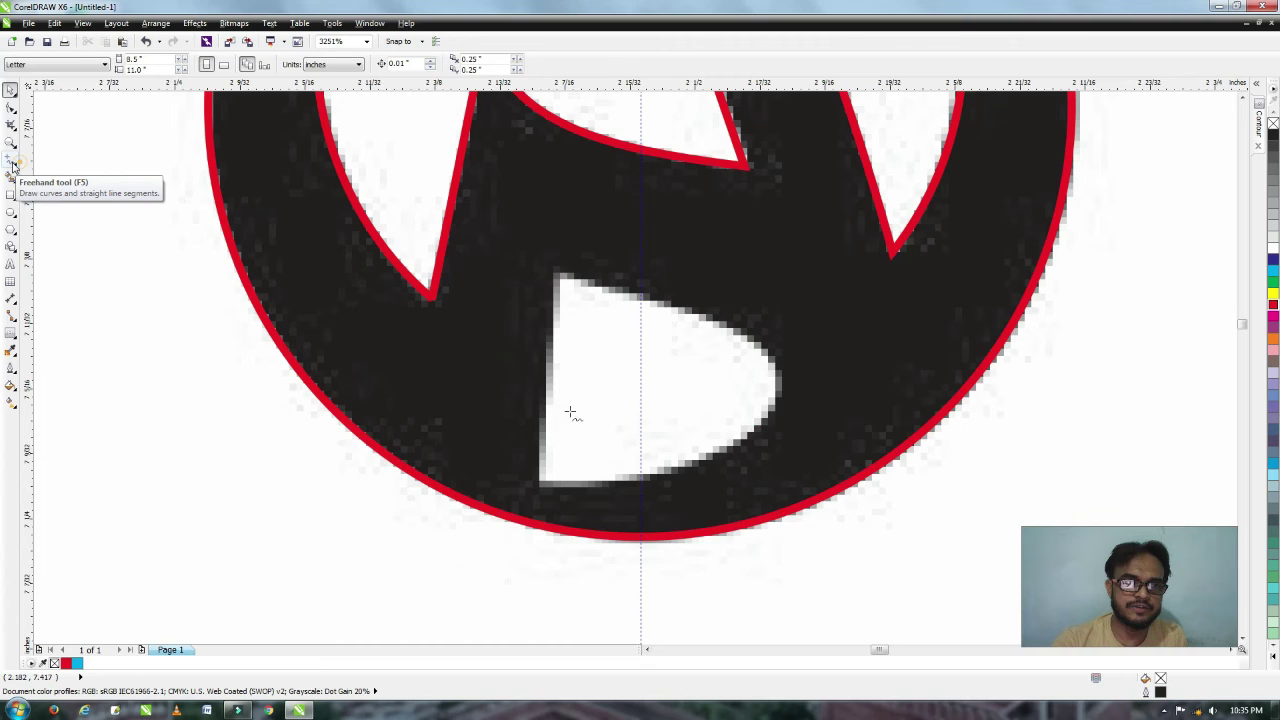
pyautogui.click(539, 486)
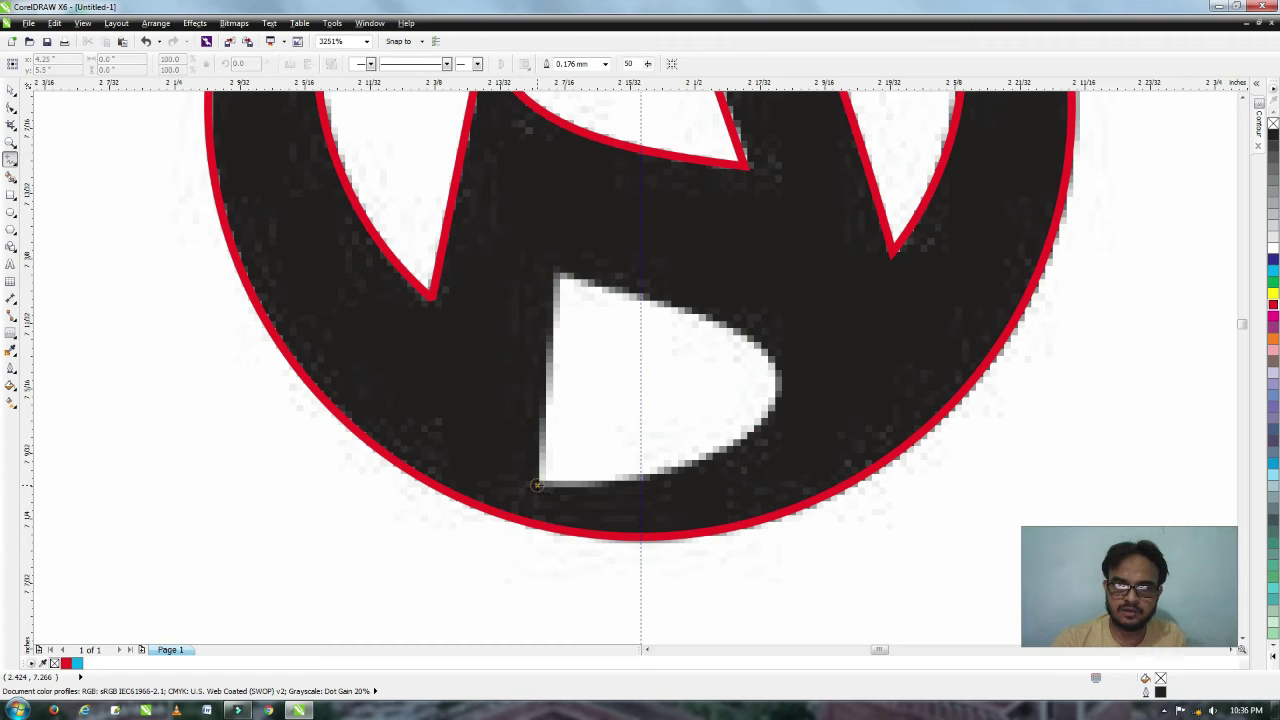
pyautogui.click(560, 275)
pyautogui.click(560, 275)
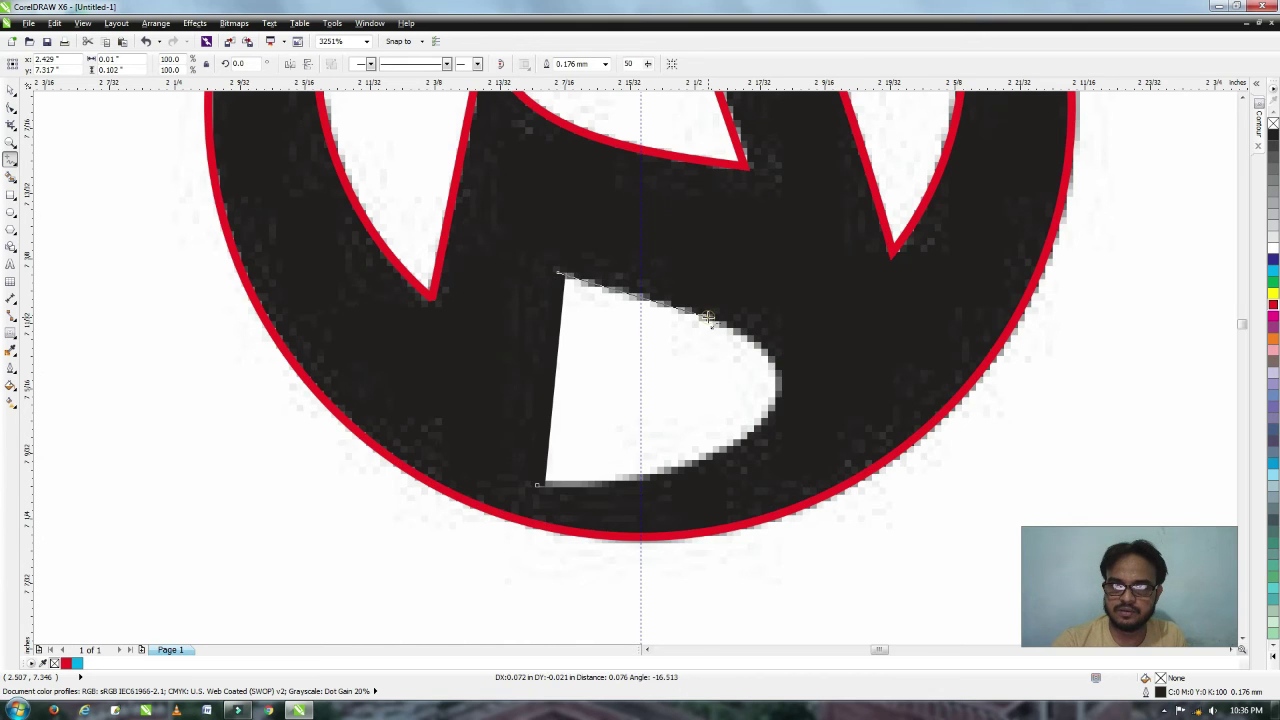
pyautogui.click(708, 317)
pyautogui.click(708, 317)
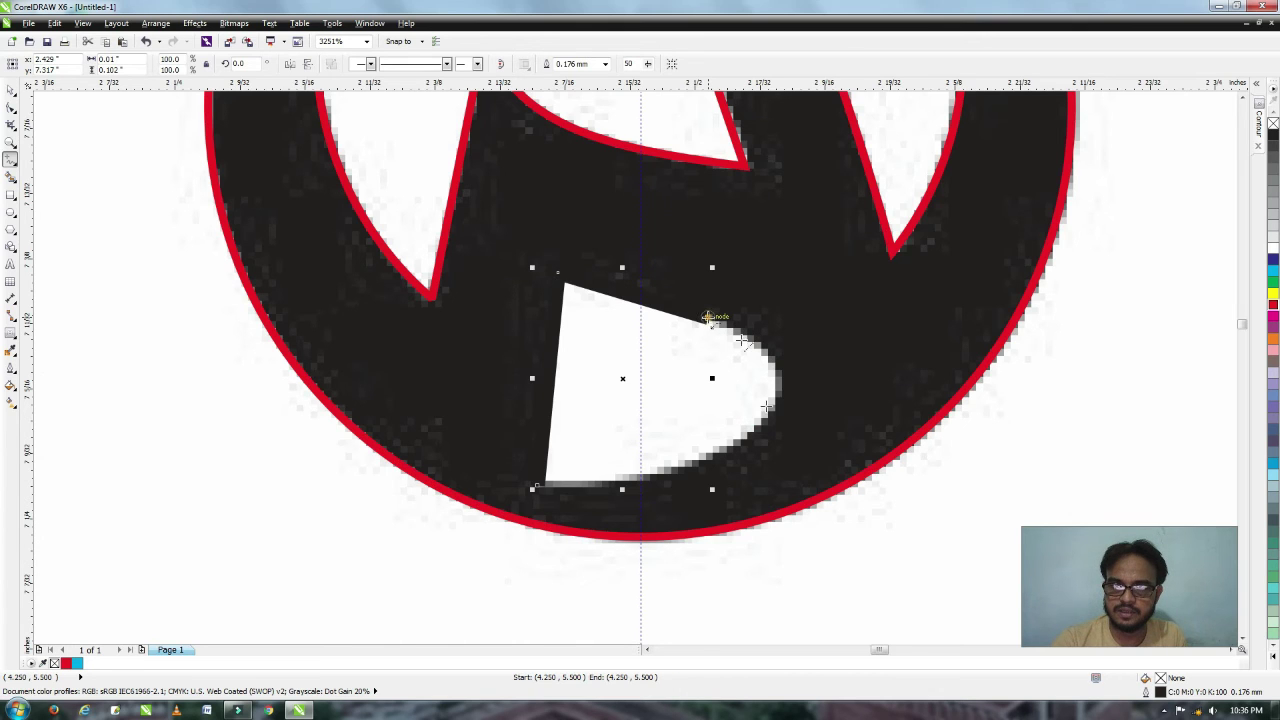
pyautogui.click(768, 410)
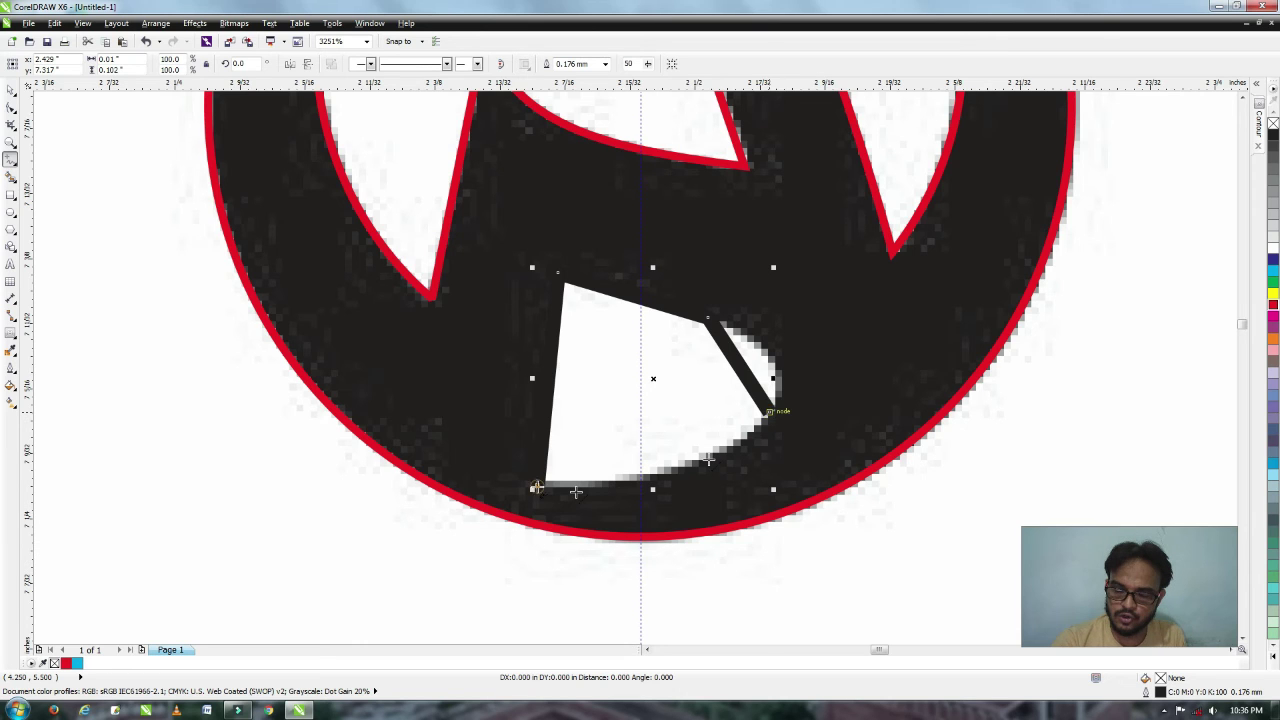
pyautogui.click(536, 487)
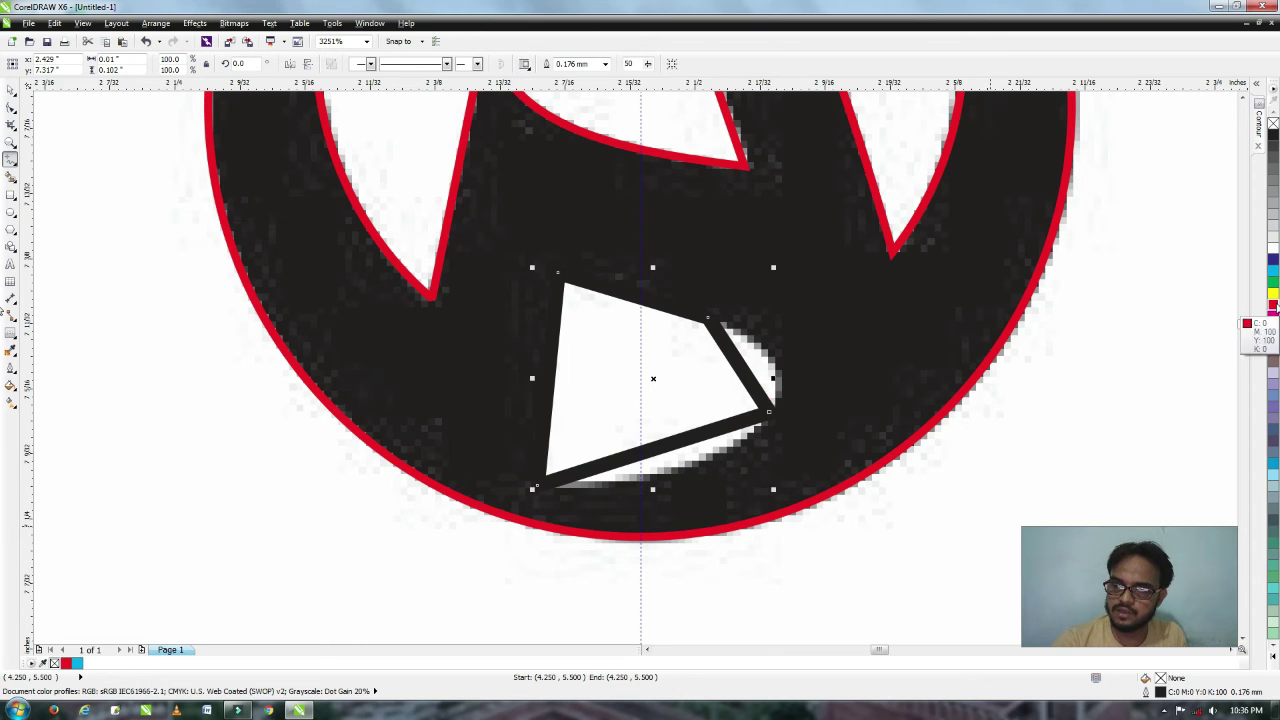
pyautogui.rightClick(1273, 305)
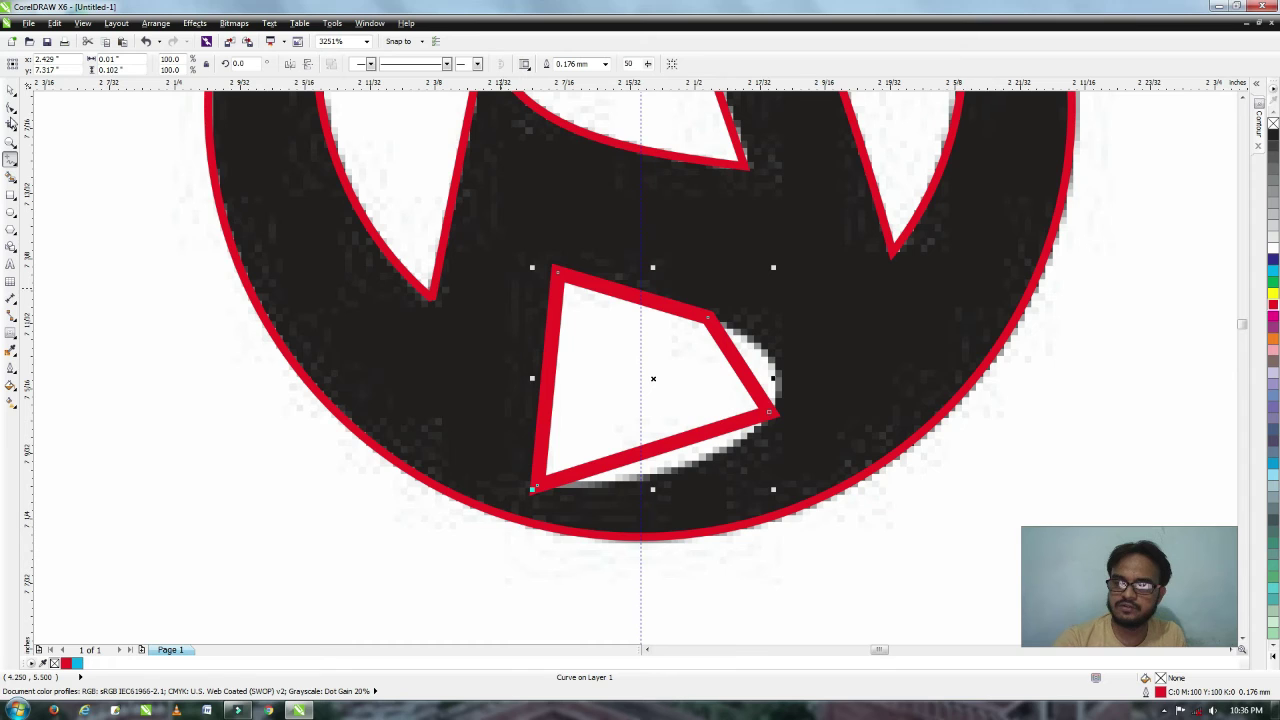
# Bend the D-shaped path's lower edge and rounded side to follow the white opening in the original.
pyautogui.press('F10')
pyautogui.click(683, 441)
pyautogui.moveTo(683, 441); pyautogui.dragTo(699, 463)
pyautogui.click(735, 361)
pyautogui.moveTo(735, 361)
pyautogui.mouseDown()
pyautogui.moveTo(770, 362)
pyautogui.moveTo(741, 385)
pyautogui.moveTo(787, 378)
pyautogui.mouseUp()
pyautogui.click(687, 282)
pyautogui.click(790, 381)
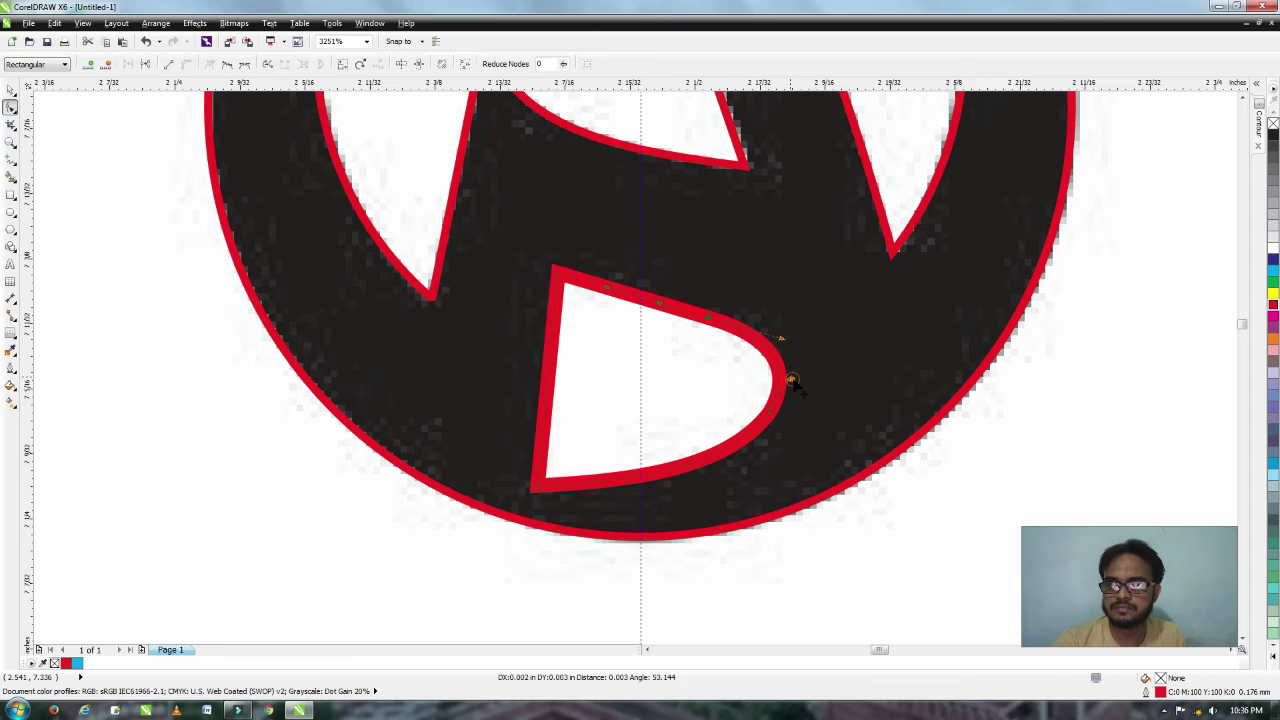
# Set the D-shaped path's outline width to 0.1 mm.
pyautogui.press('space')
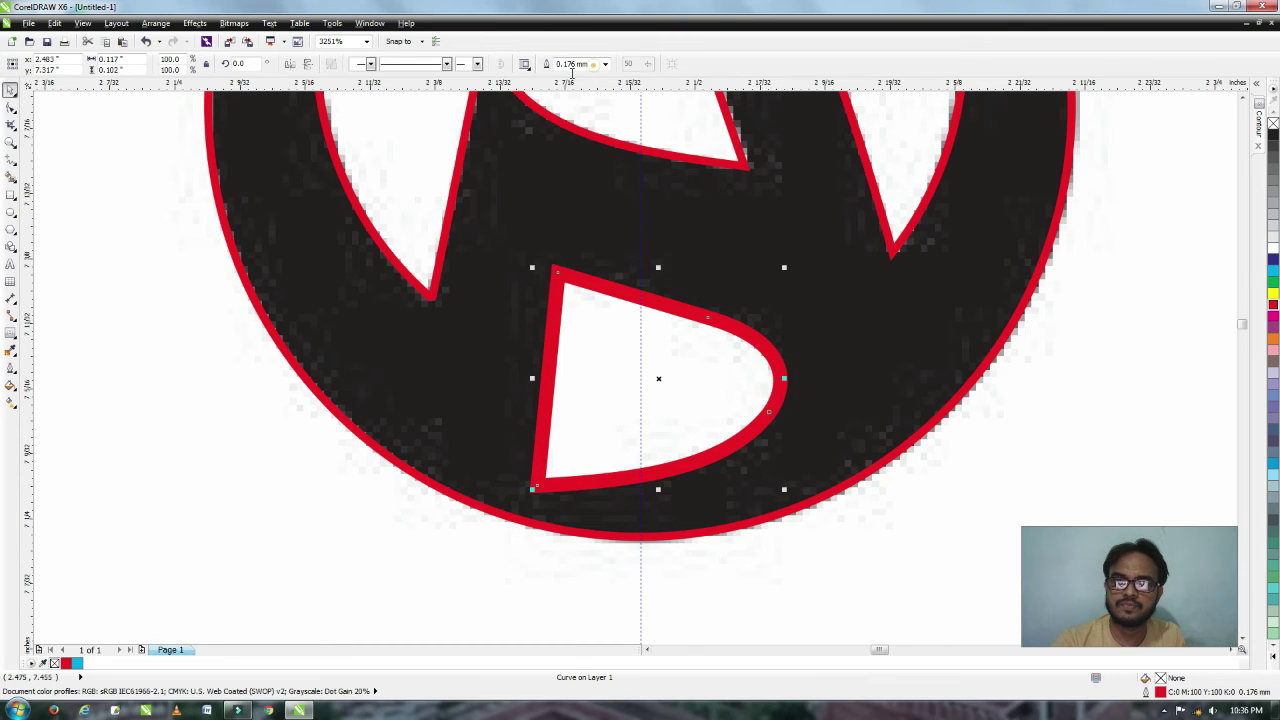
pyautogui.click(570, 64)
pyautogui.write('0.1')
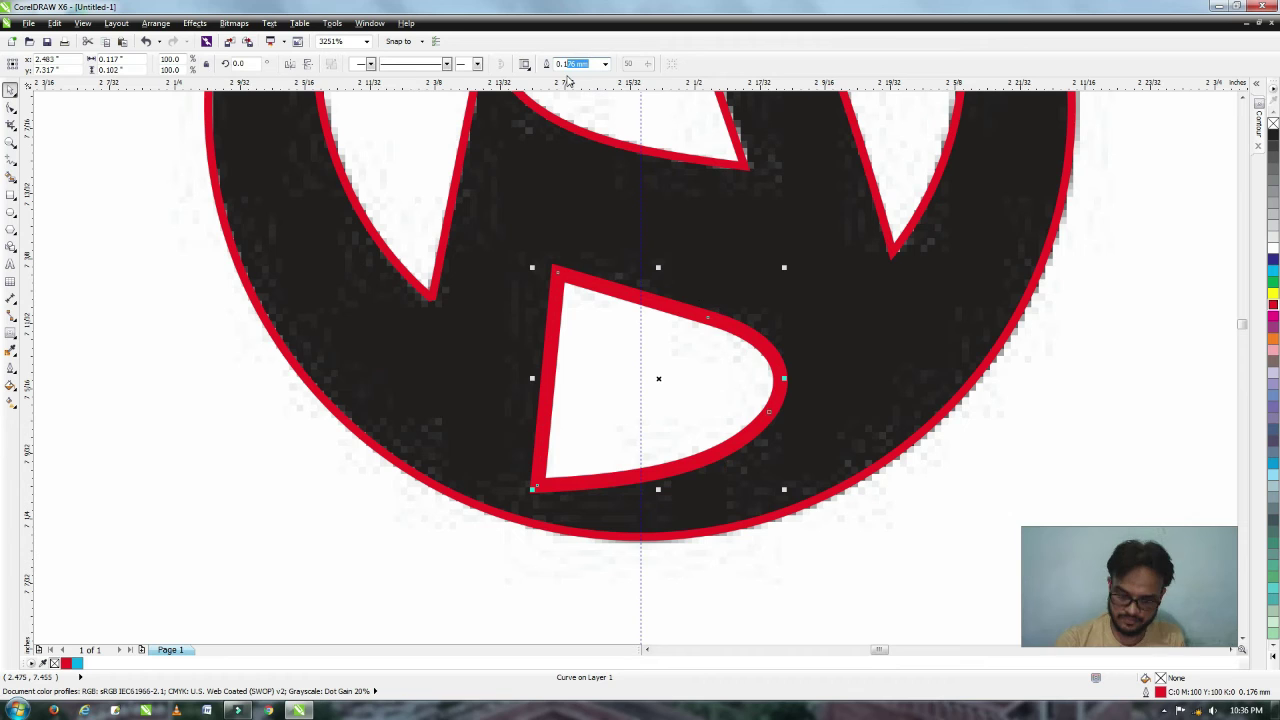
pyautogui.press('Return')
# Combine the emblem's outer circle, both side cutouts and the D-shaped opening into one curve.
pyautogui.press('F3')
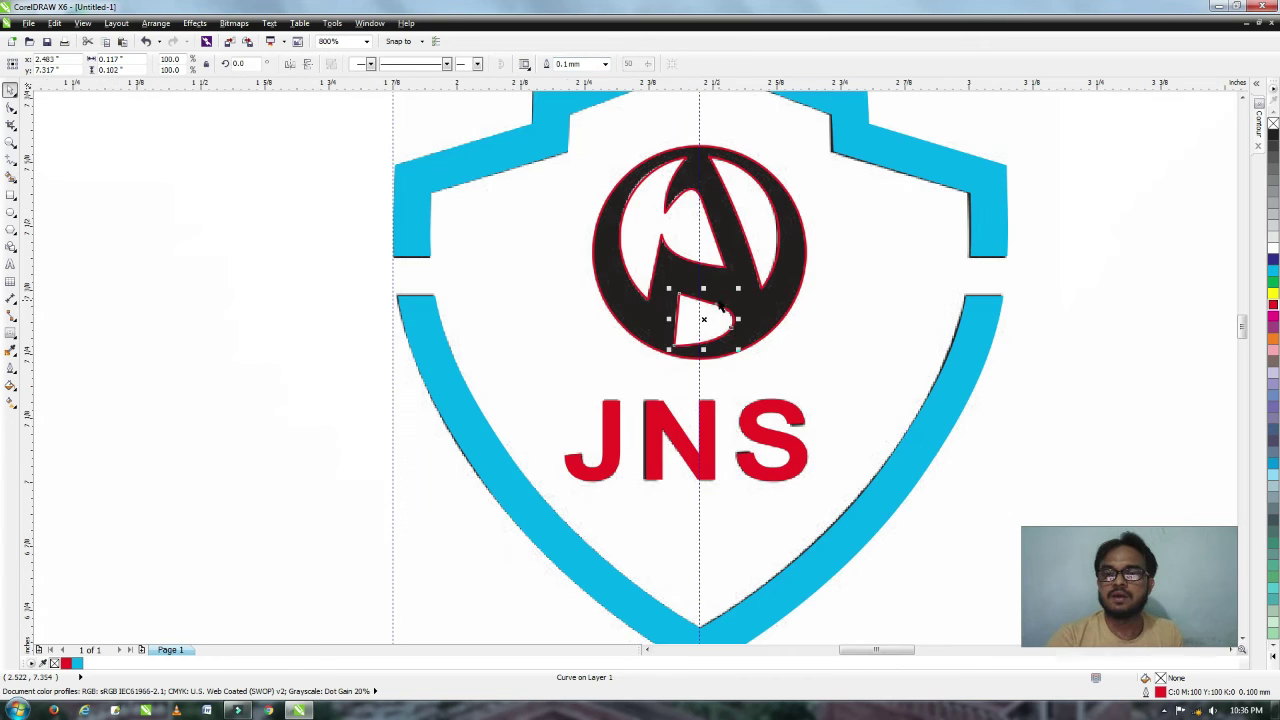
pyautogui.press('z')
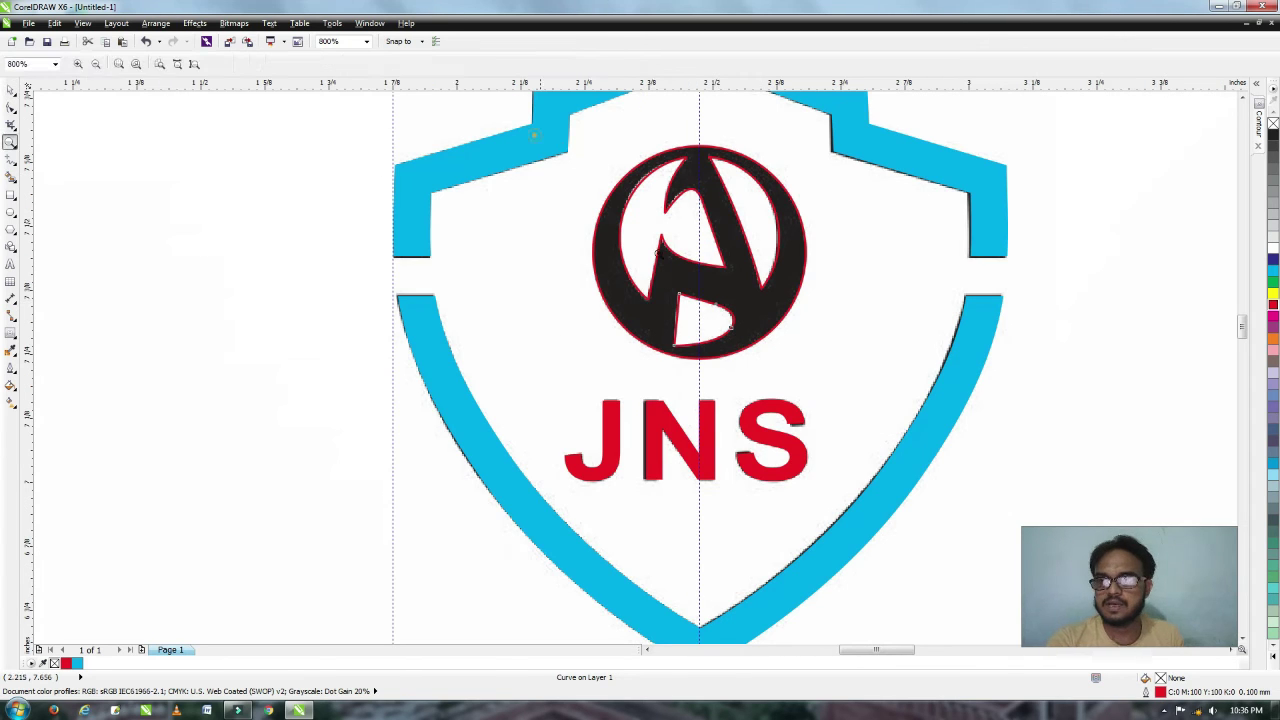
pyautogui.moveTo(535, 134); pyautogui.dragTo(674, 318)
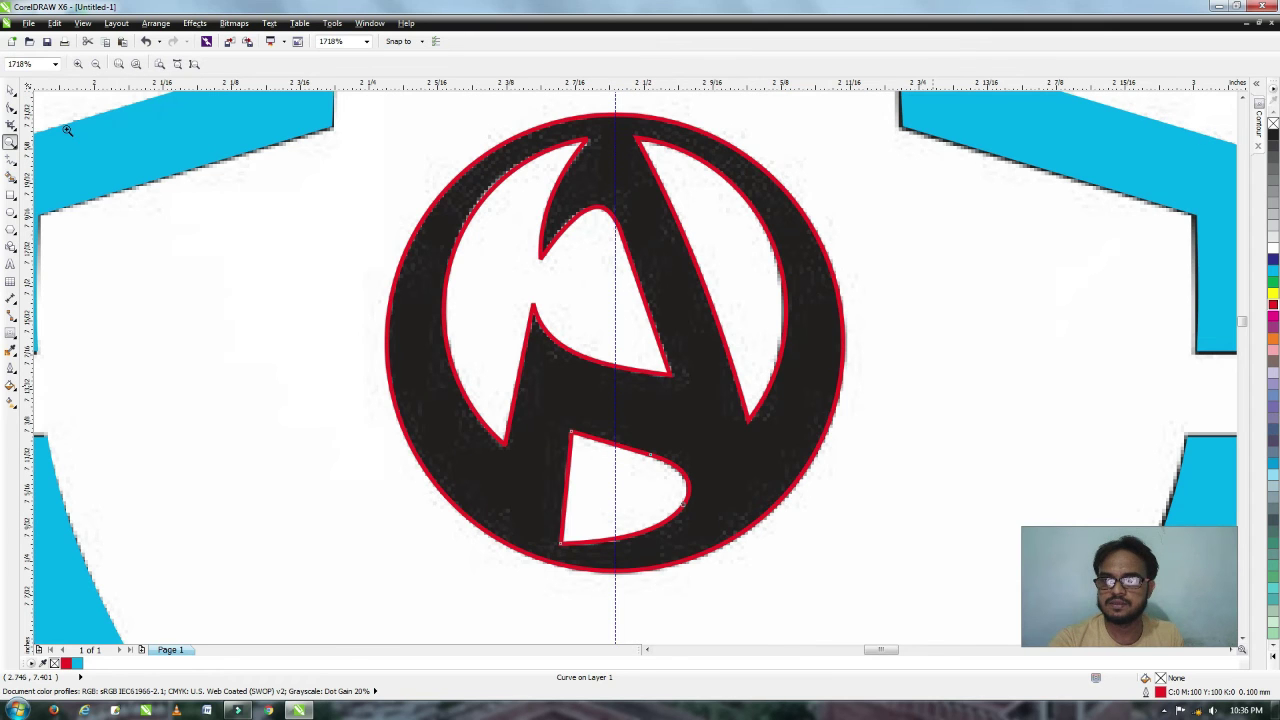
pyautogui.press('space')
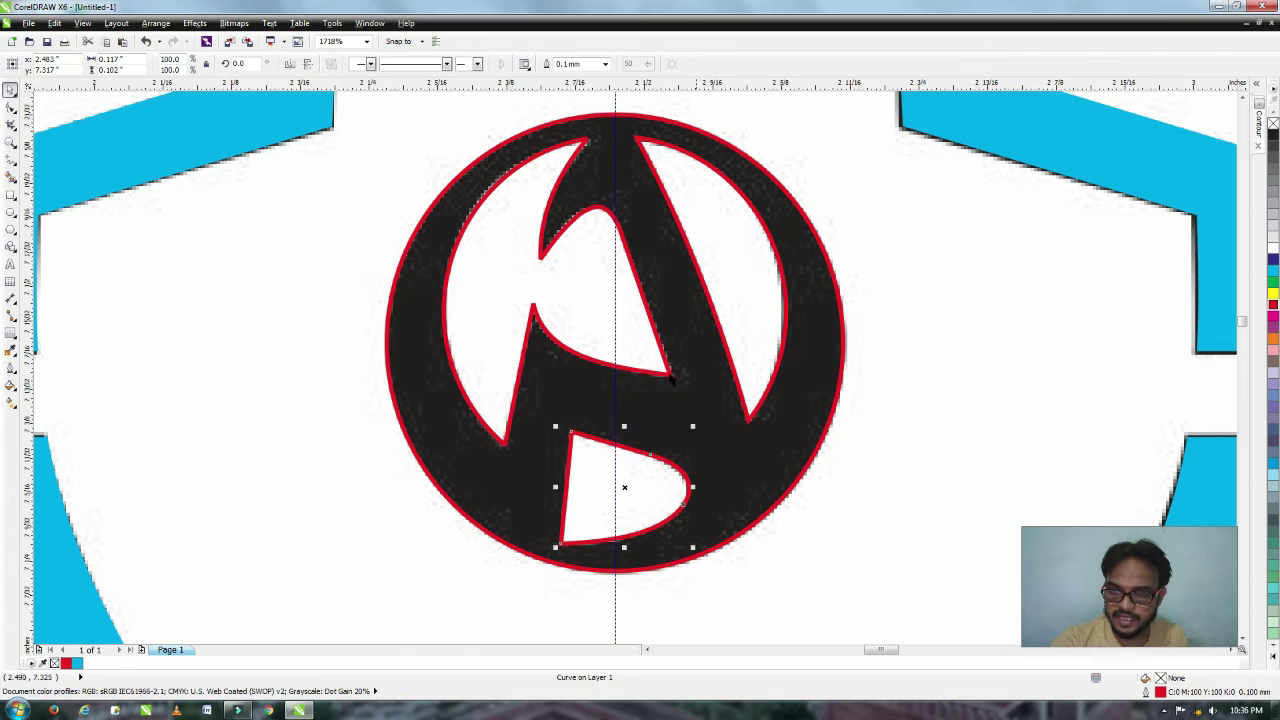
pyautogui.press('Escape')
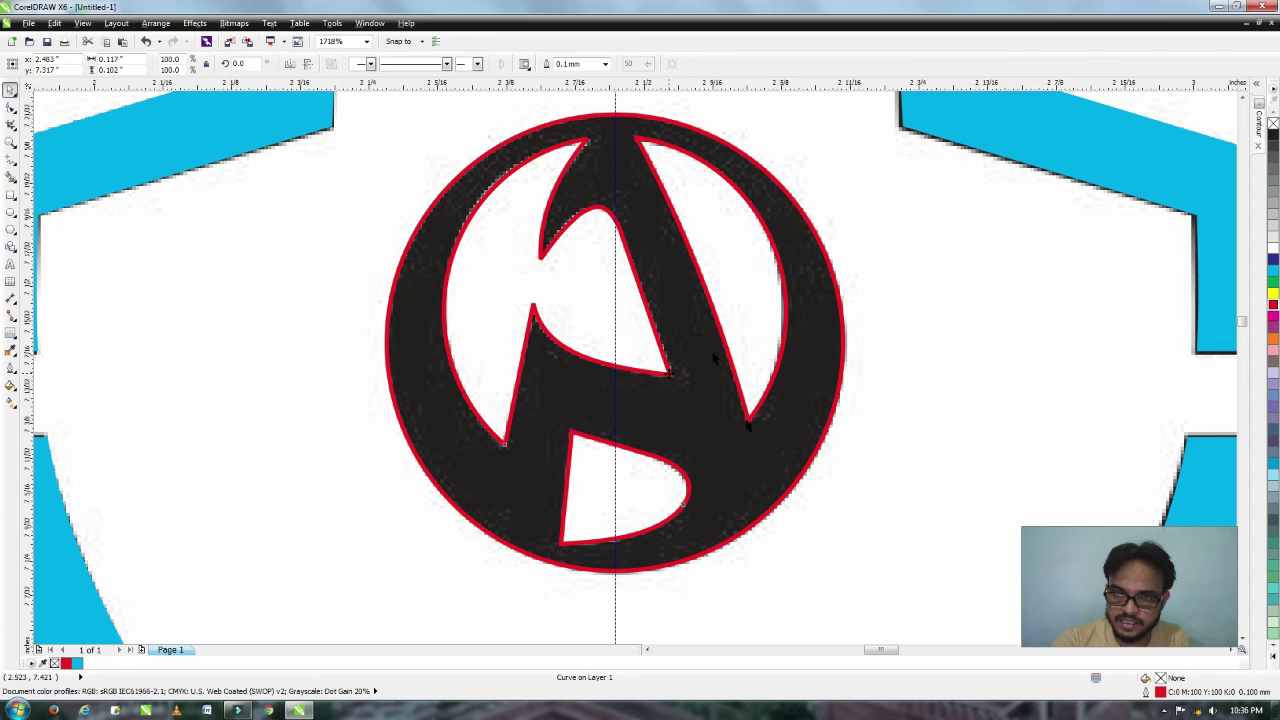
pyautogui.click(747, 408)
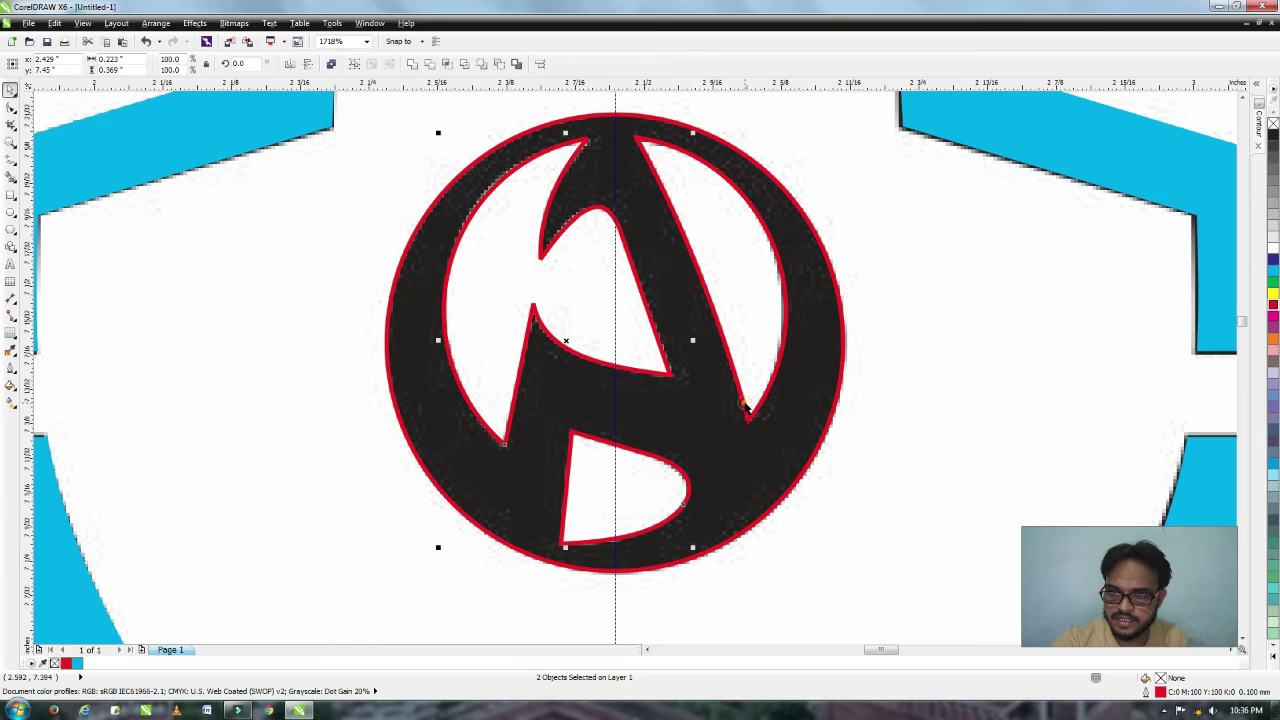
pyautogui.keyDown('shift'); pyautogui.click(816, 455); pyautogui.keyUp('shift')
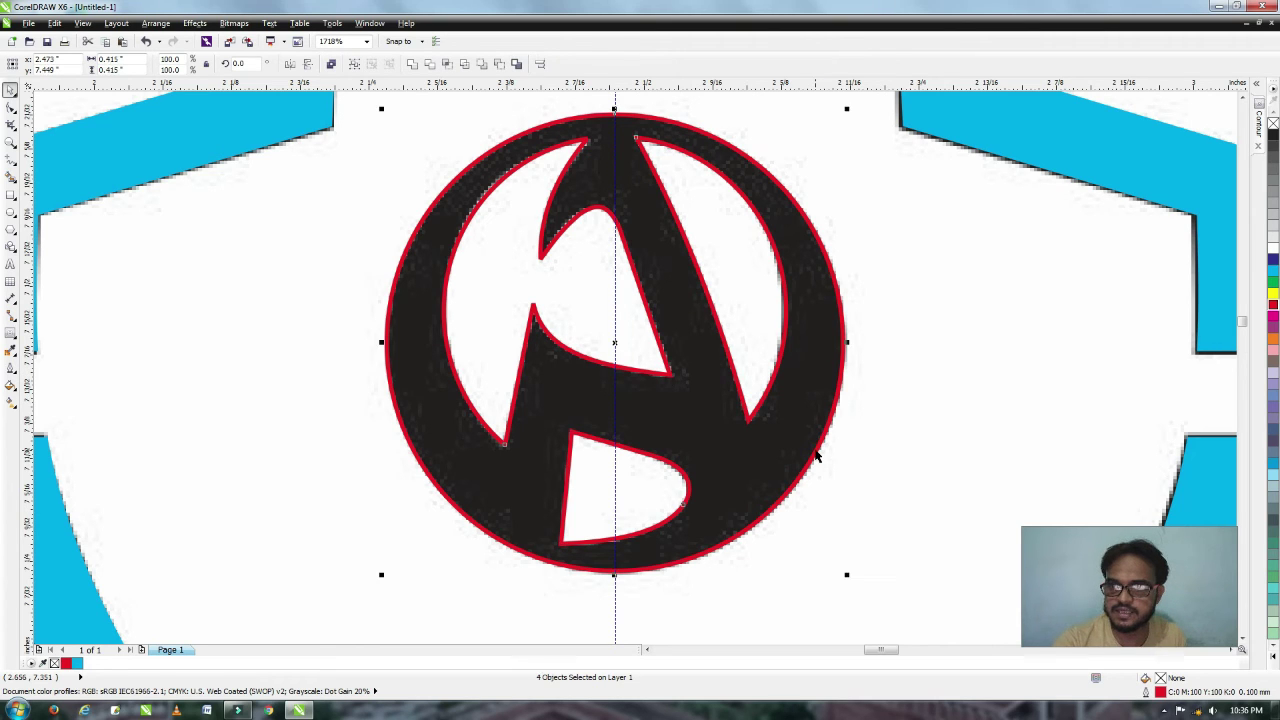
pyautogui.scroll(-2, 636, 449)
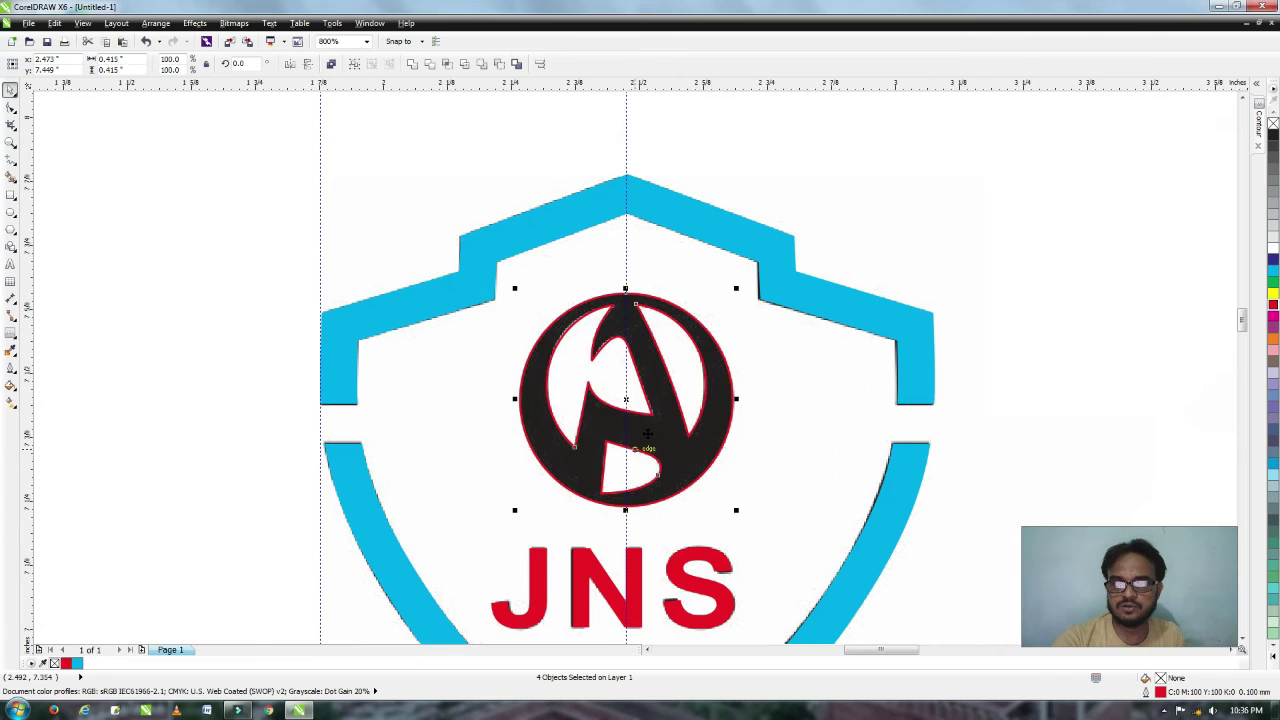
pyautogui.click(165, 24)
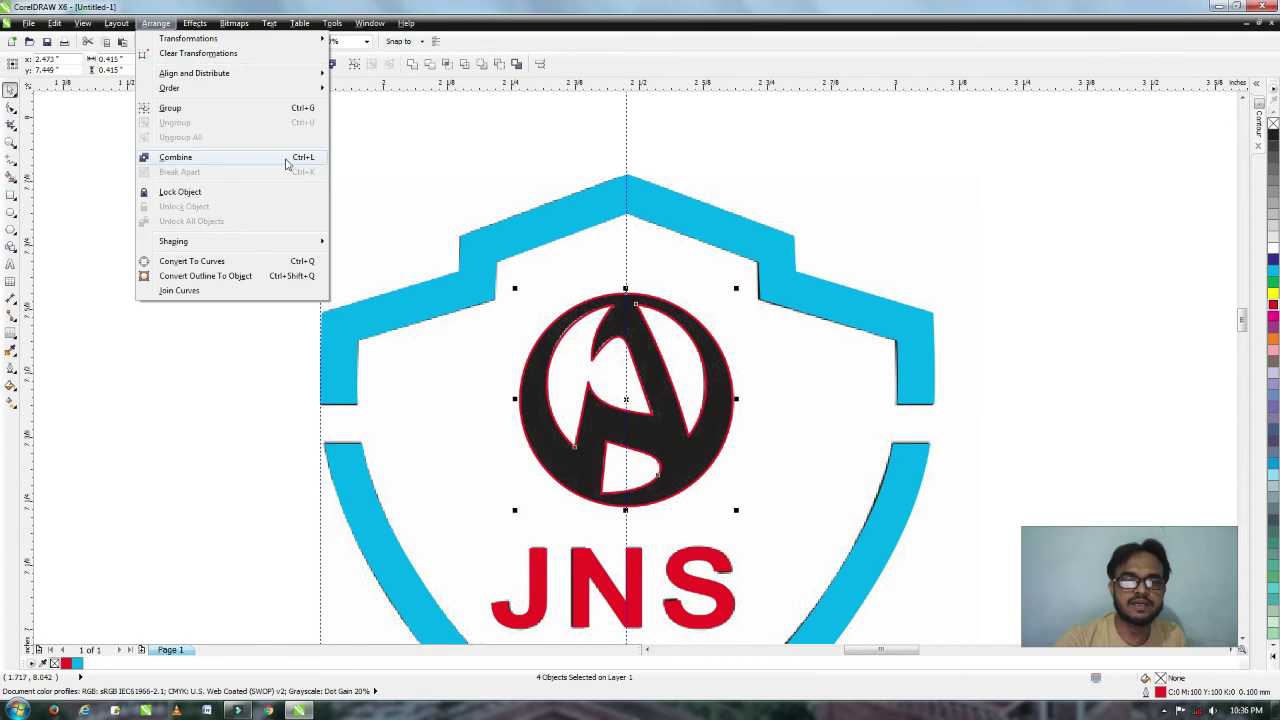
pyautogui.click(294, 160)
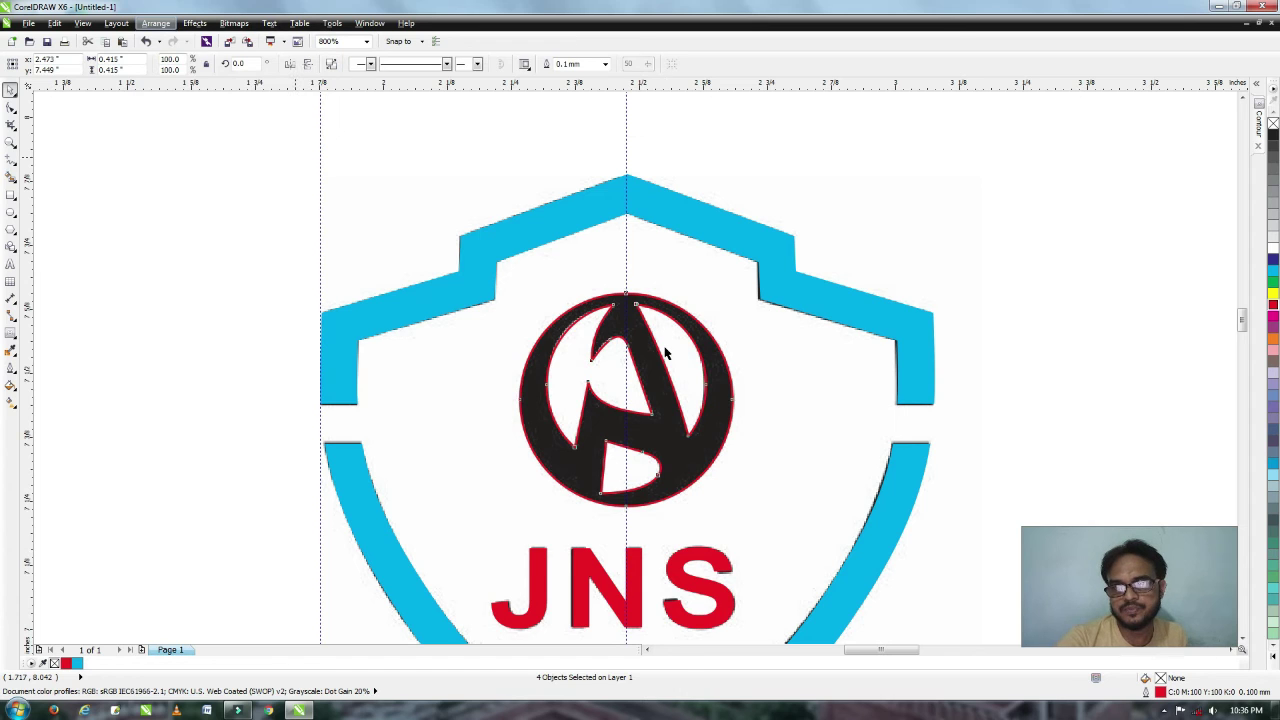
pyautogui.click(237, 162)
pyautogui.moveTo(598, 355); pyautogui.dragTo(520, 383)
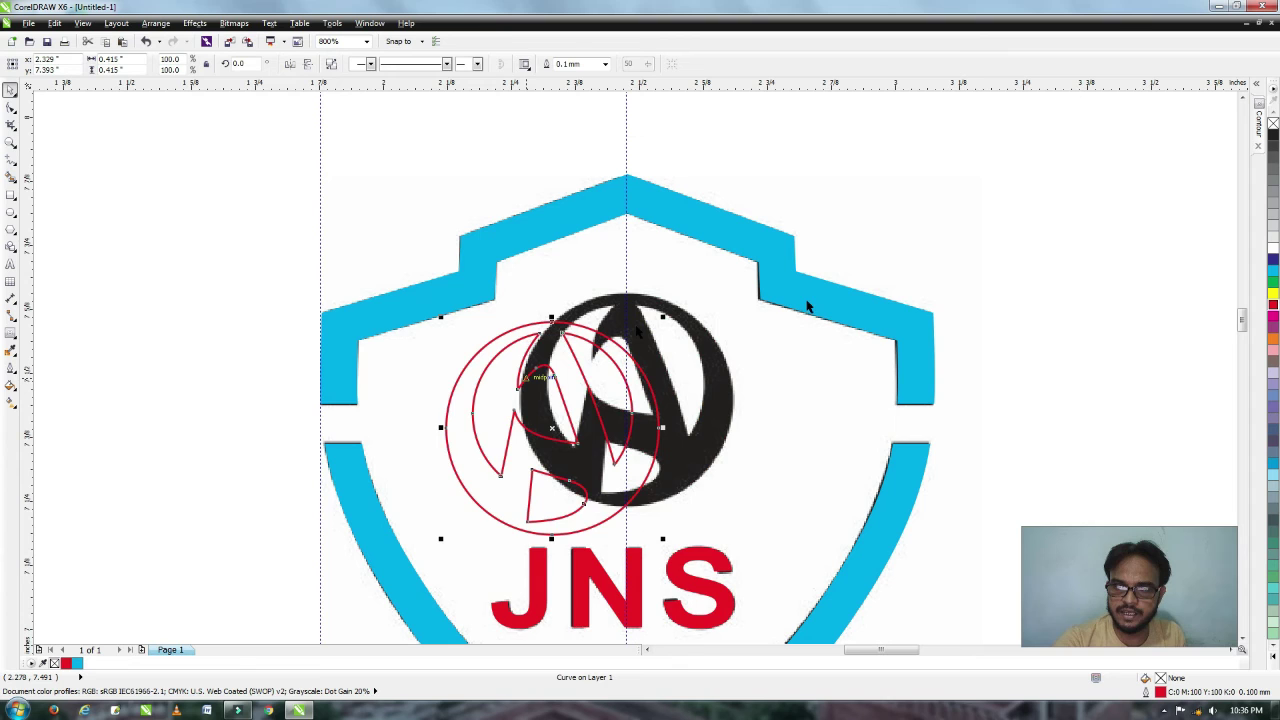
pyautogui.hotkey('ctrl', 'z')
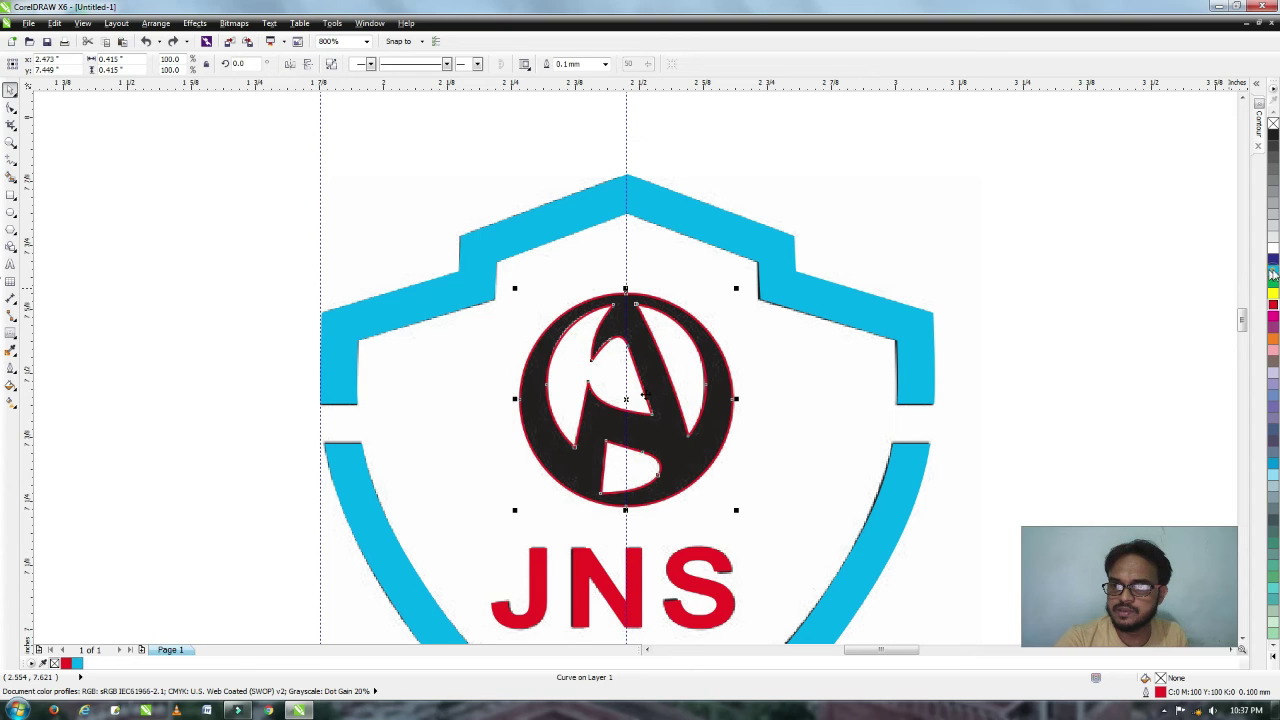
# Fill the combined emblem with cyan and remove its outline.
pyautogui.click(1273, 271)
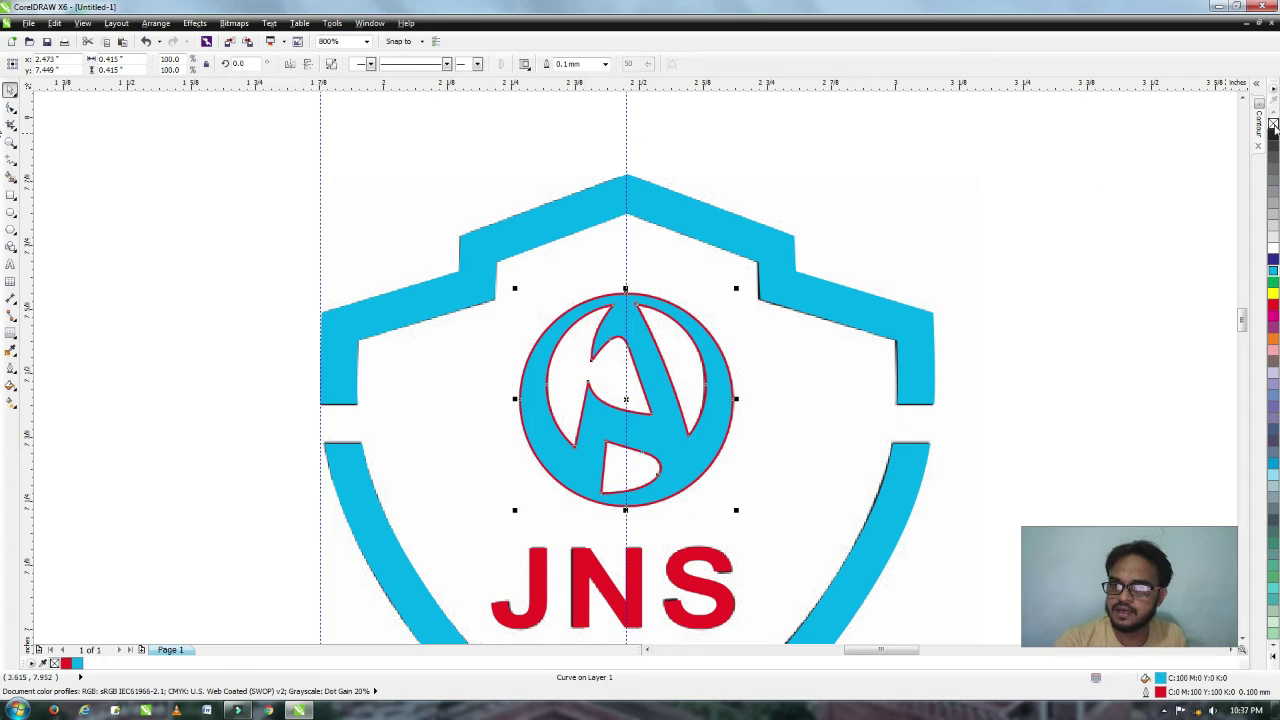
pyautogui.rightClick(1273, 123)
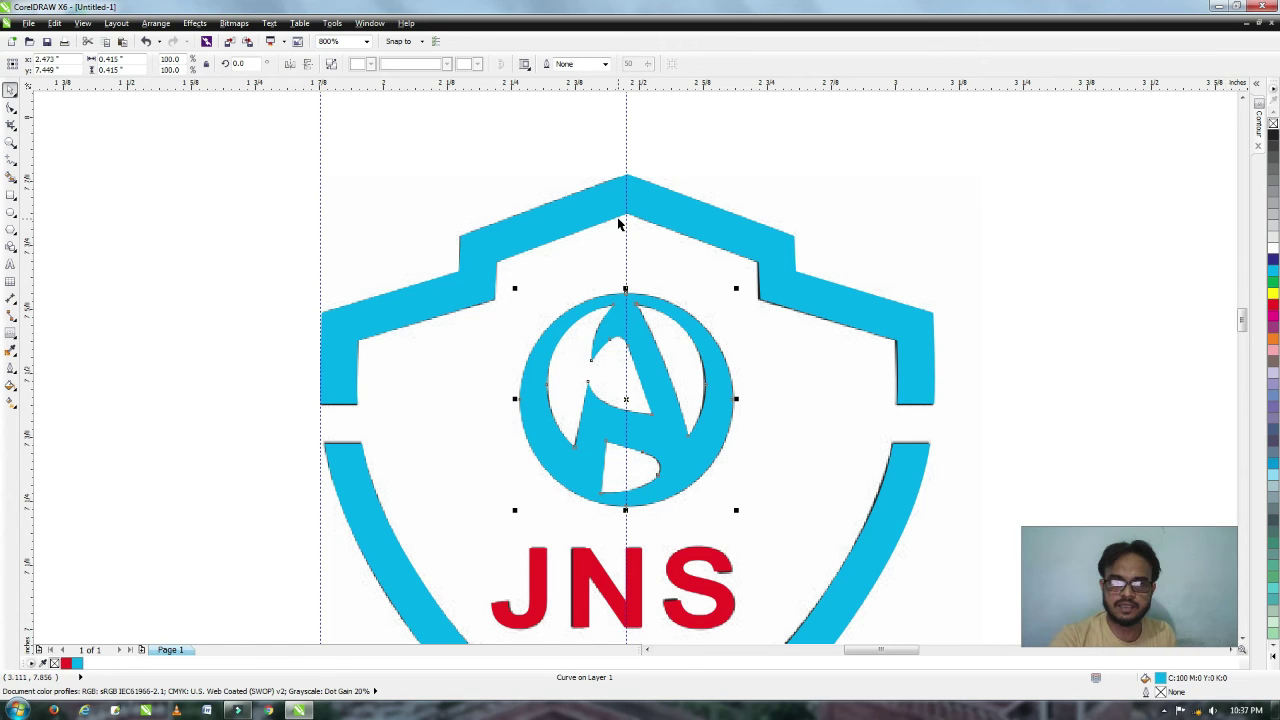
# Select the whole traced shield with its emblem and JNS text and move it directly below the original logo.
pyautogui.scroll(-1, 617, 219)
pyautogui.moveTo(390, 176); pyautogui.dragTo(764, 528)
pyautogui.moveTo(773, 289); pyautogui.dragTo(675, 498)
pyautogui.hotkey('ctrl', 'z')
pyautogui.scroll(-1, 673, 496)
pyautogui.press('z')
pyautogui.moveTo(479, 188); pyautogui.dragTo(975, 621)
pyautogui.moveTo(977, 521); pyautogui.dragTo(977, 521)
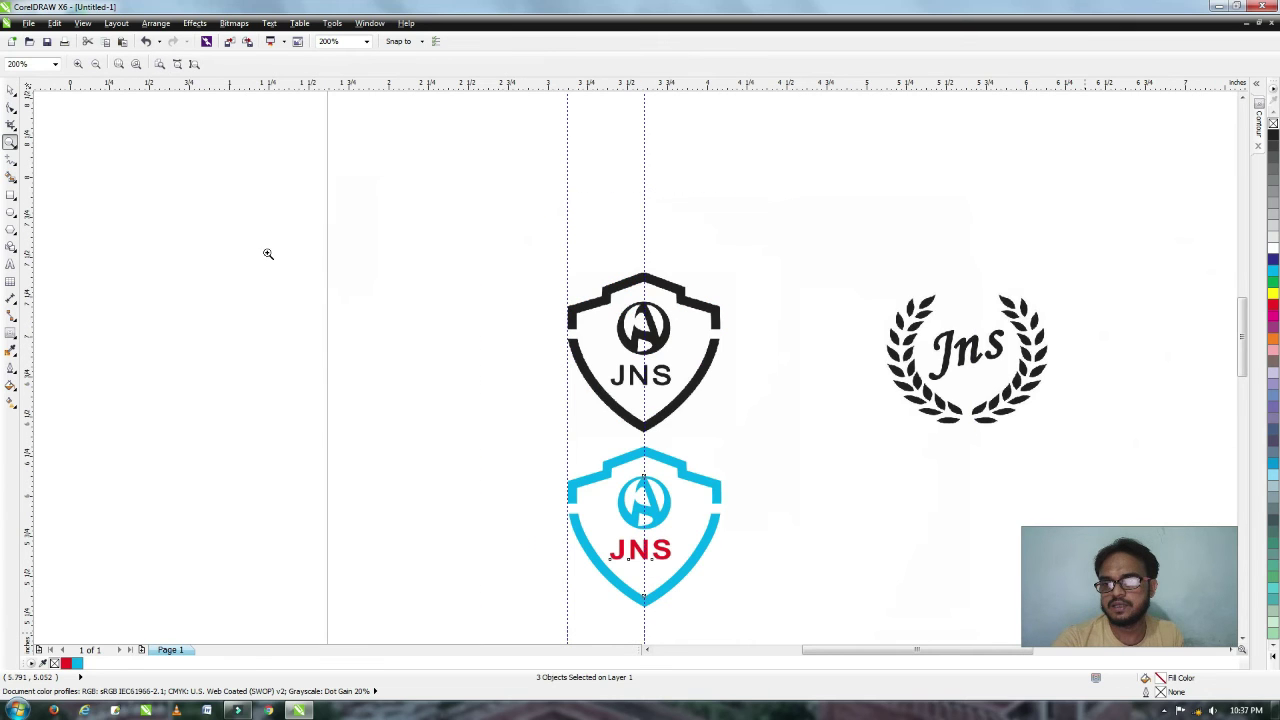
# Delete the two vertical guidelines running through the shield logos.
pyautogui.press('space')
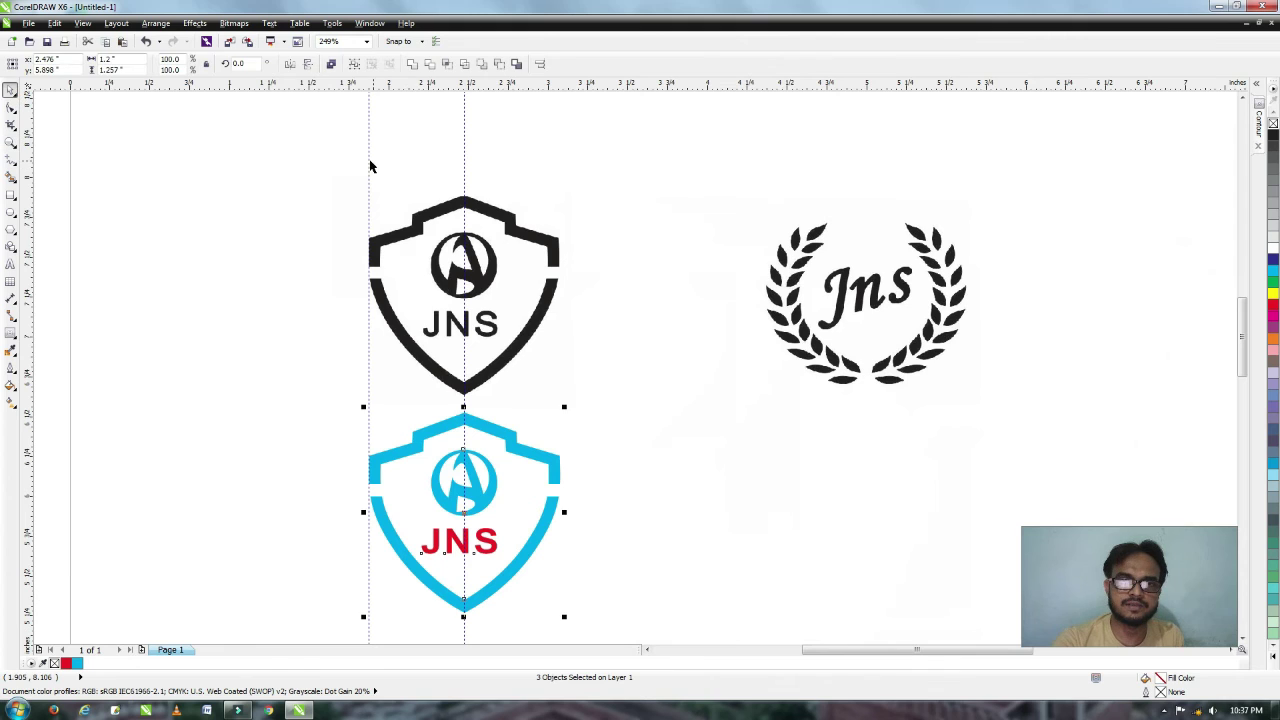
pyautogui.click(440, 168)
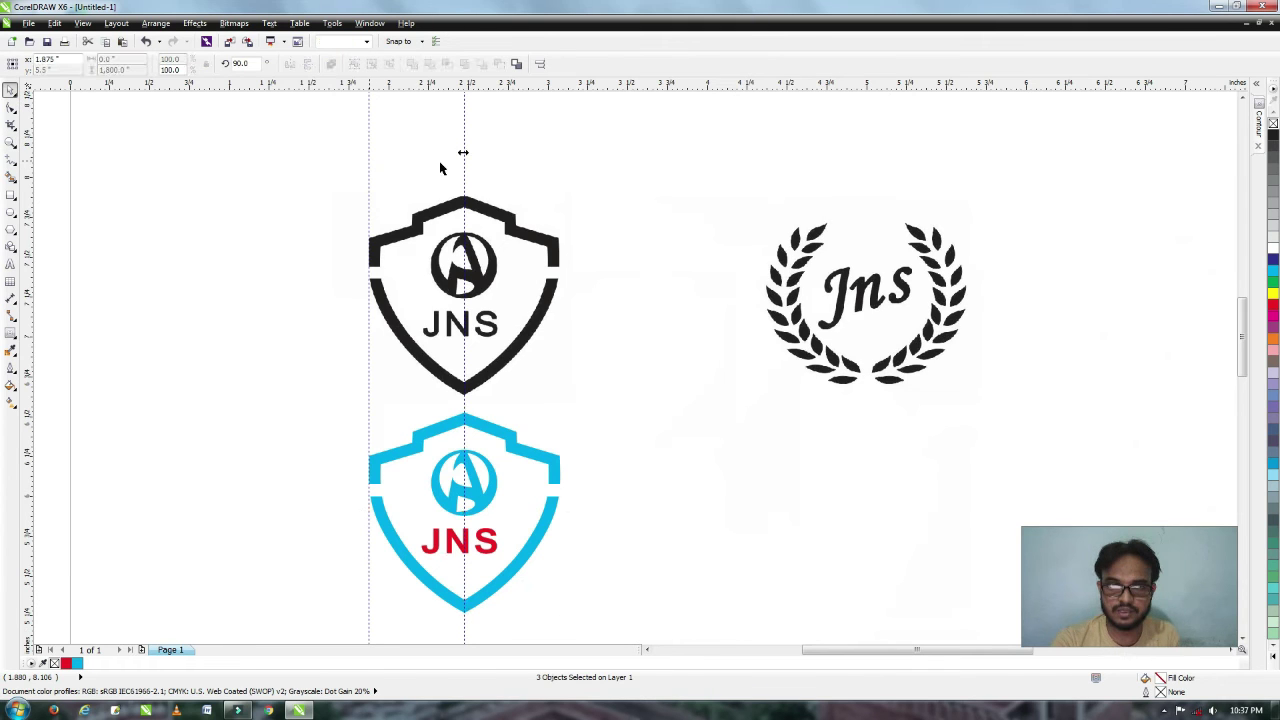
pyautogui.press('Delete')
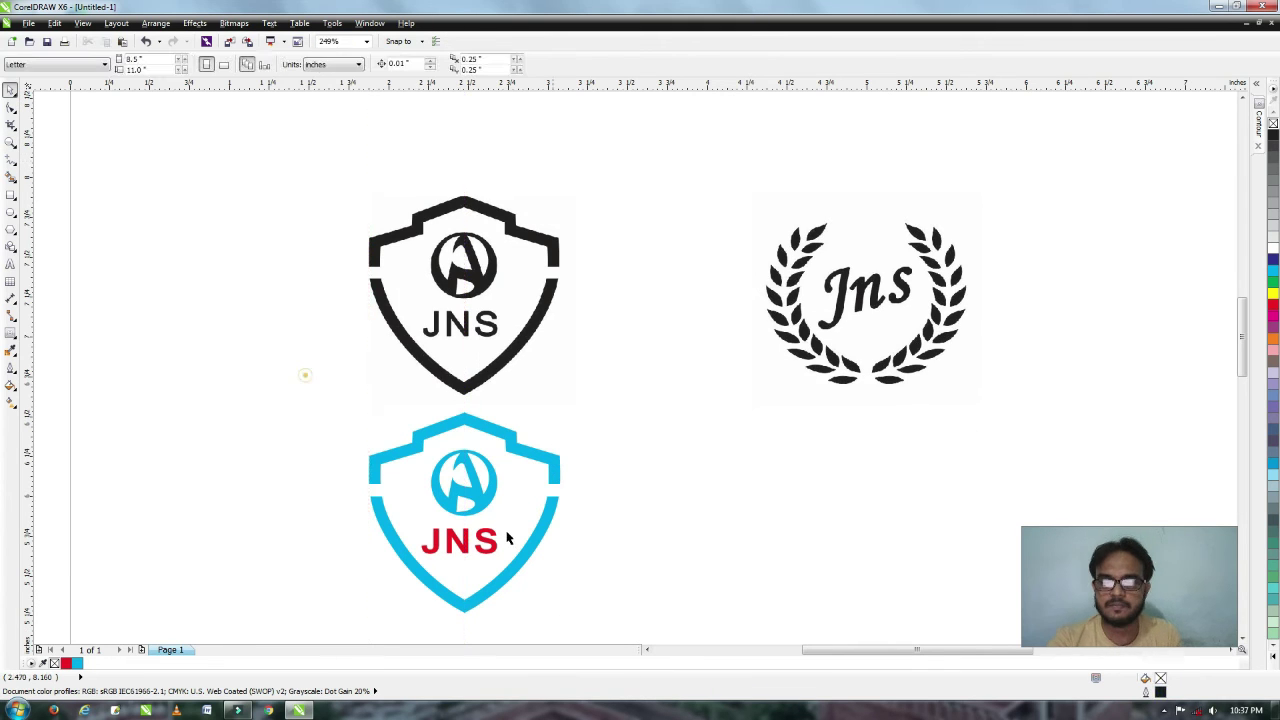
# Fill the whole traced shield, including its emblem and JNS text, with black.
pyautogui.moveTo(645, 612); pyautogui.dragTo(355, 405)
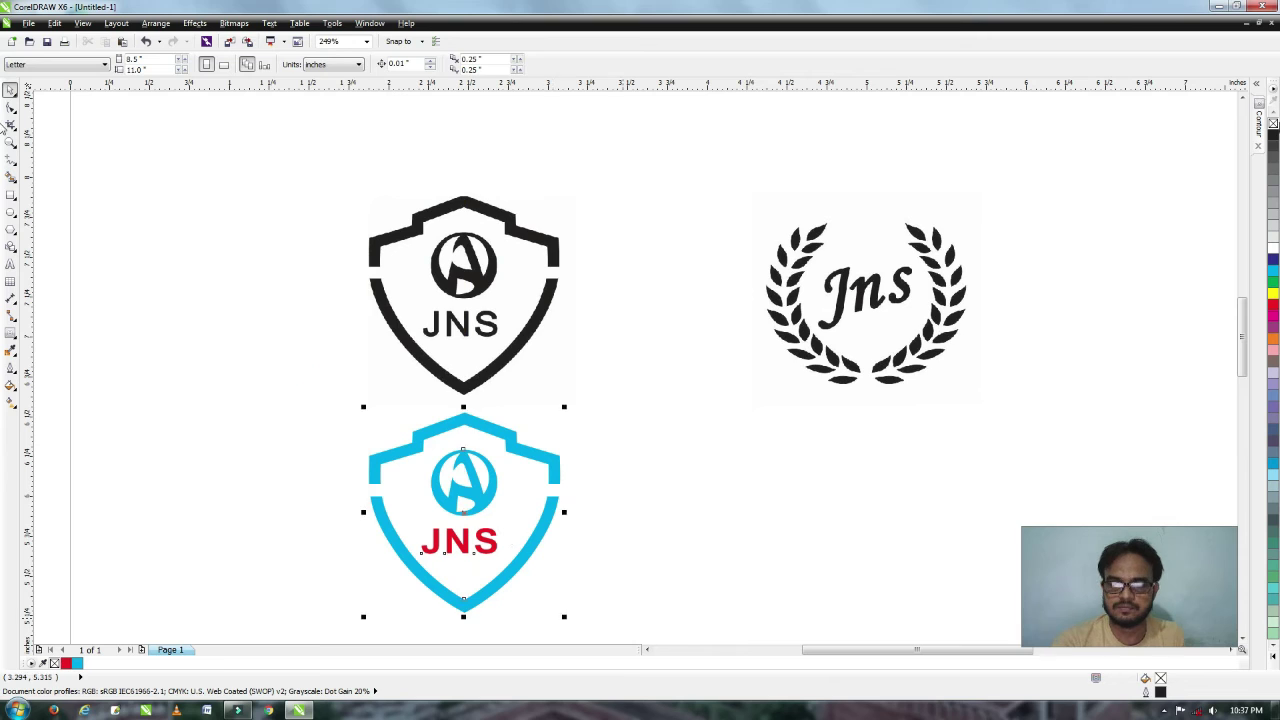
pyautogui.click(1273, 134)
pyautogui.click(706, 497)
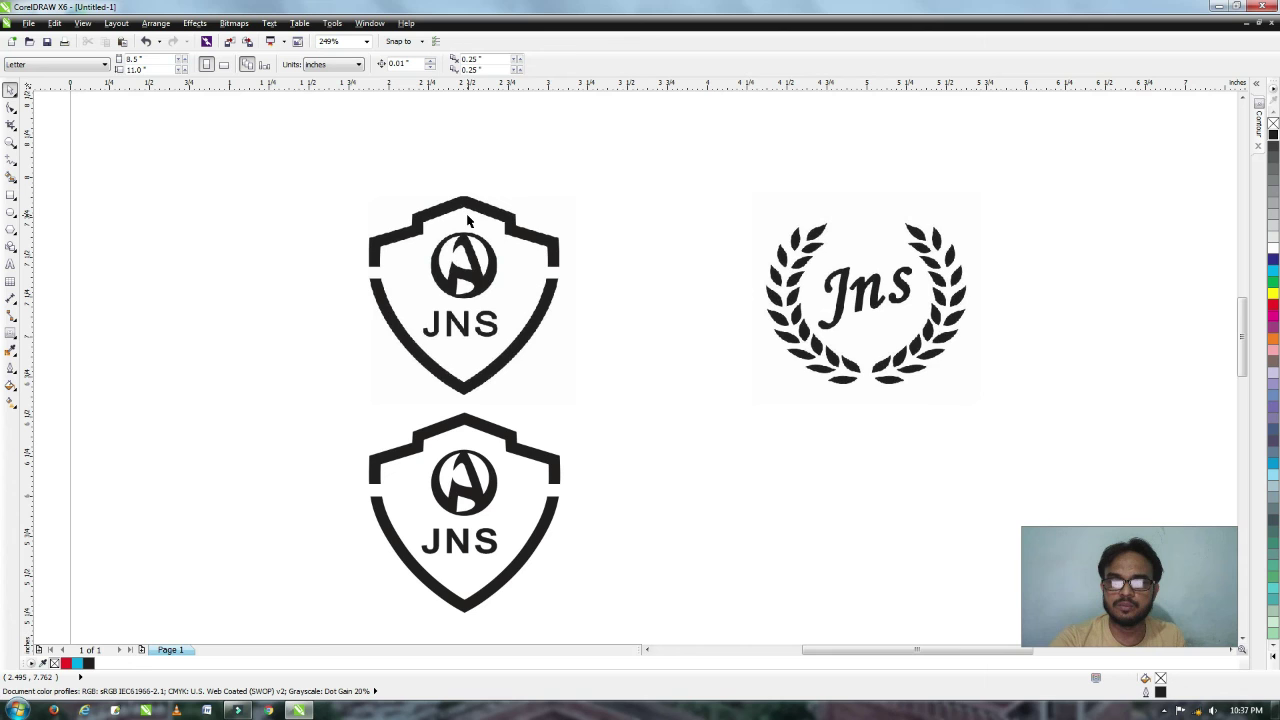
# Examine the laurel wreath logo closely, including its leaf shapes and the slanted Jns lettering.
pyautogui.press('z')
pyautogui.moveTo(742, 206); pyautogui.dragTo(1017, 426)
pyautogui.press('space')
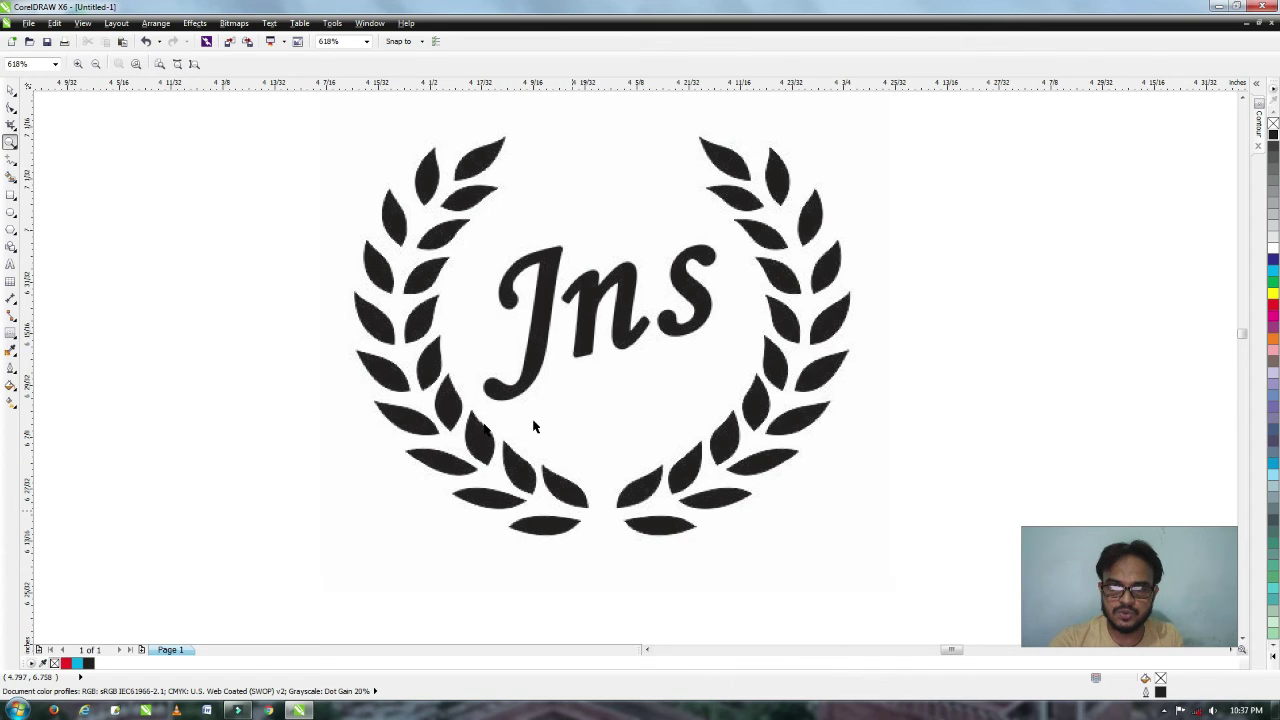
pyautogui.scroll(4, 557, 430)
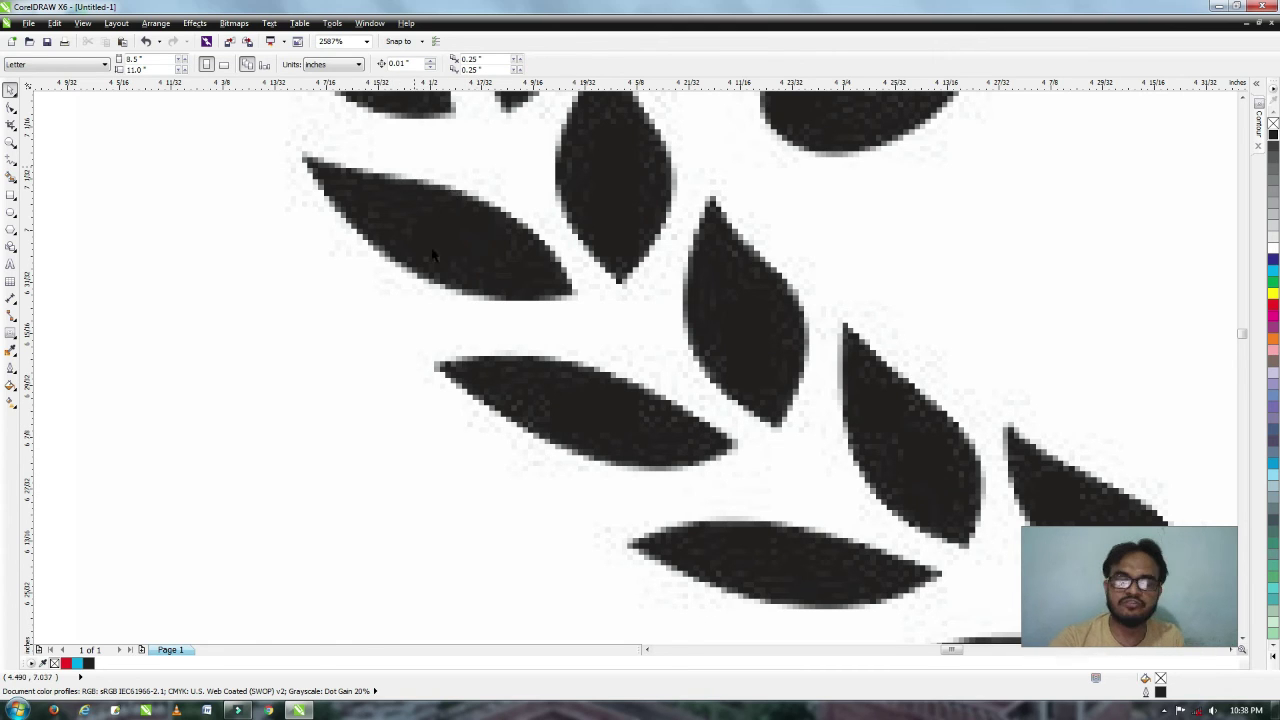
pyautogui.scroll(-2, 433, 255)
pyautogui.scroll(-2, 445, 340)
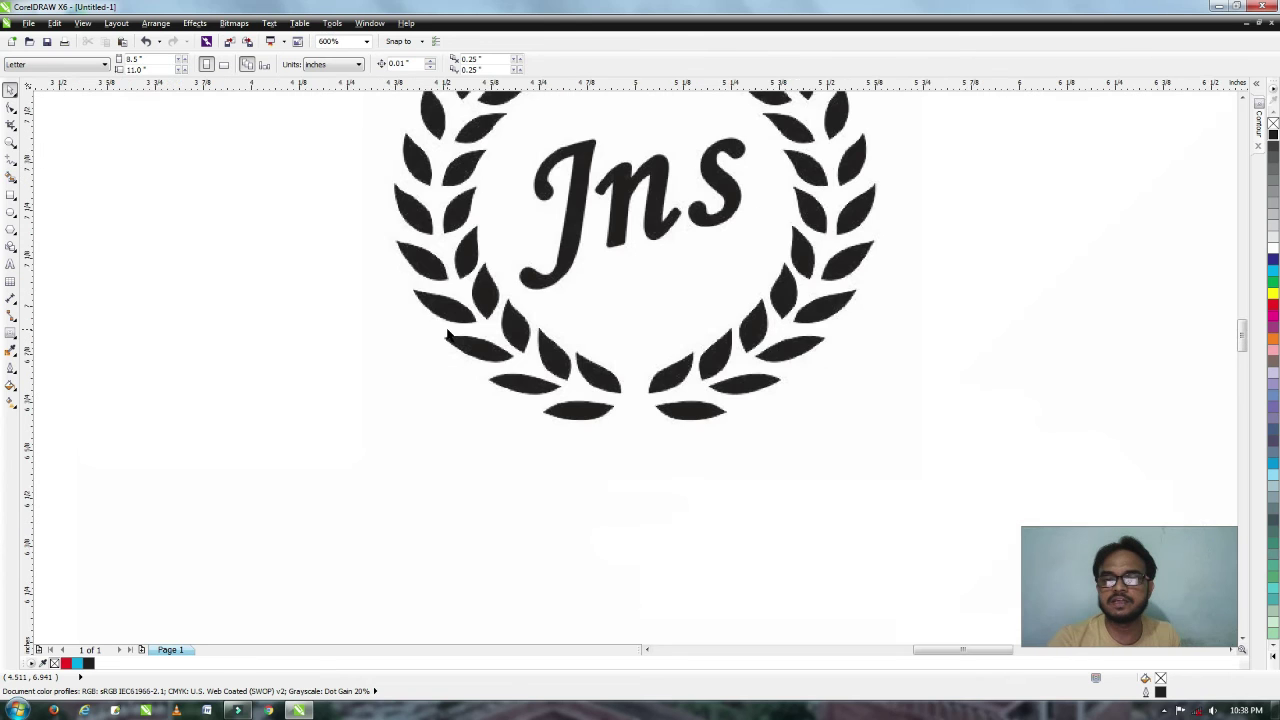
pyautogui.scroll(-2, 447, 335)
pyautogui.press('z')
pyautogui.moveTo(391, 149); pyautogui.dragTo(696, 428)
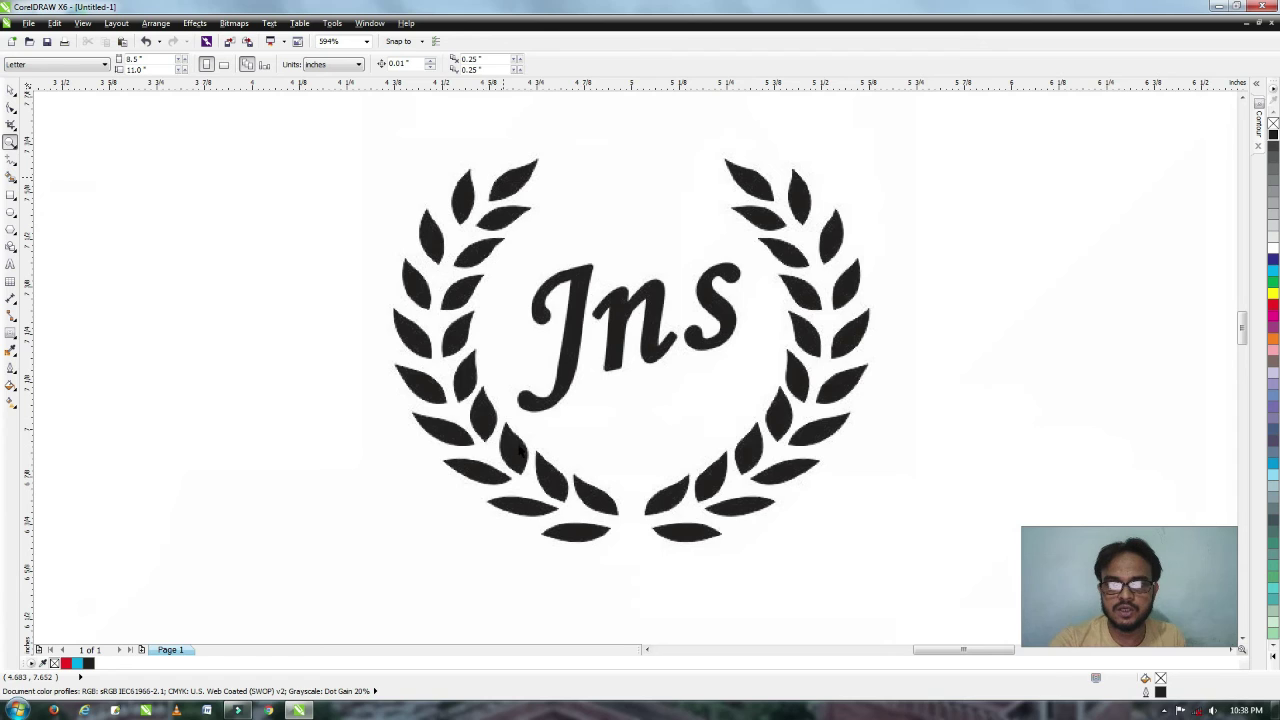
pyautogui.press('space')
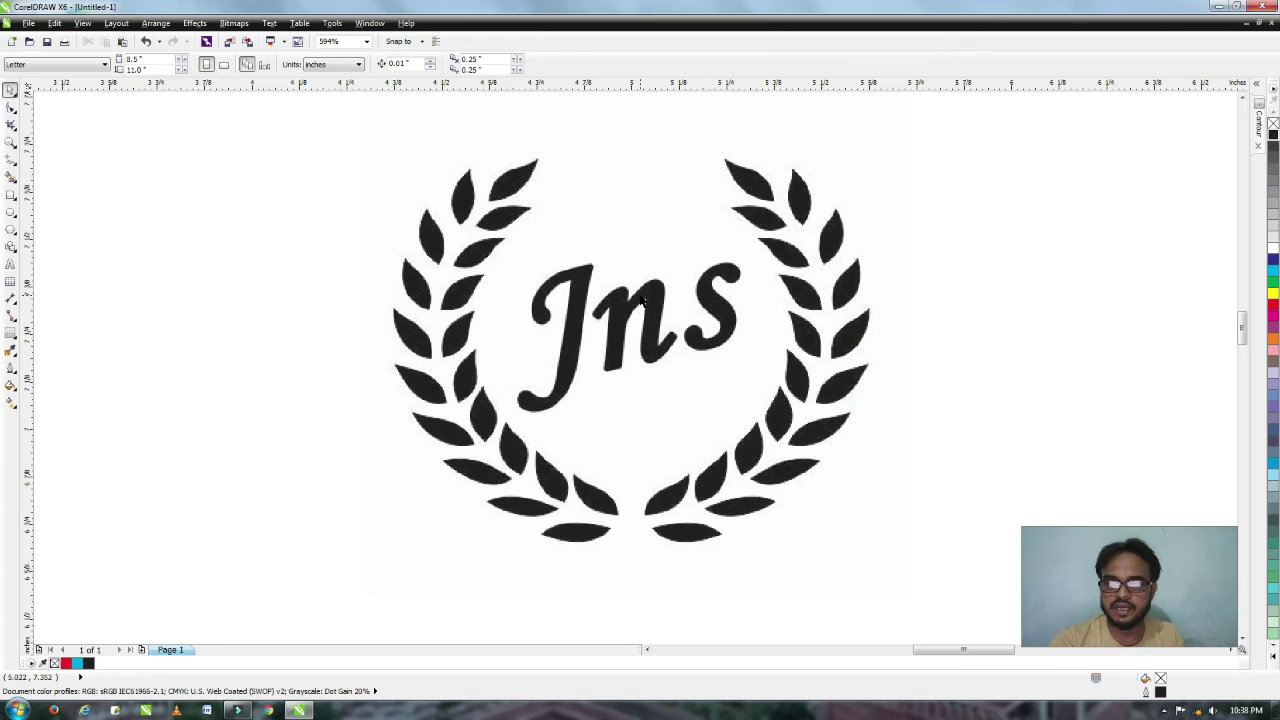
# Add the artistic text "Jns" on the empty area beside the laurel wreath logo.
pyautogui.click(10, 263)
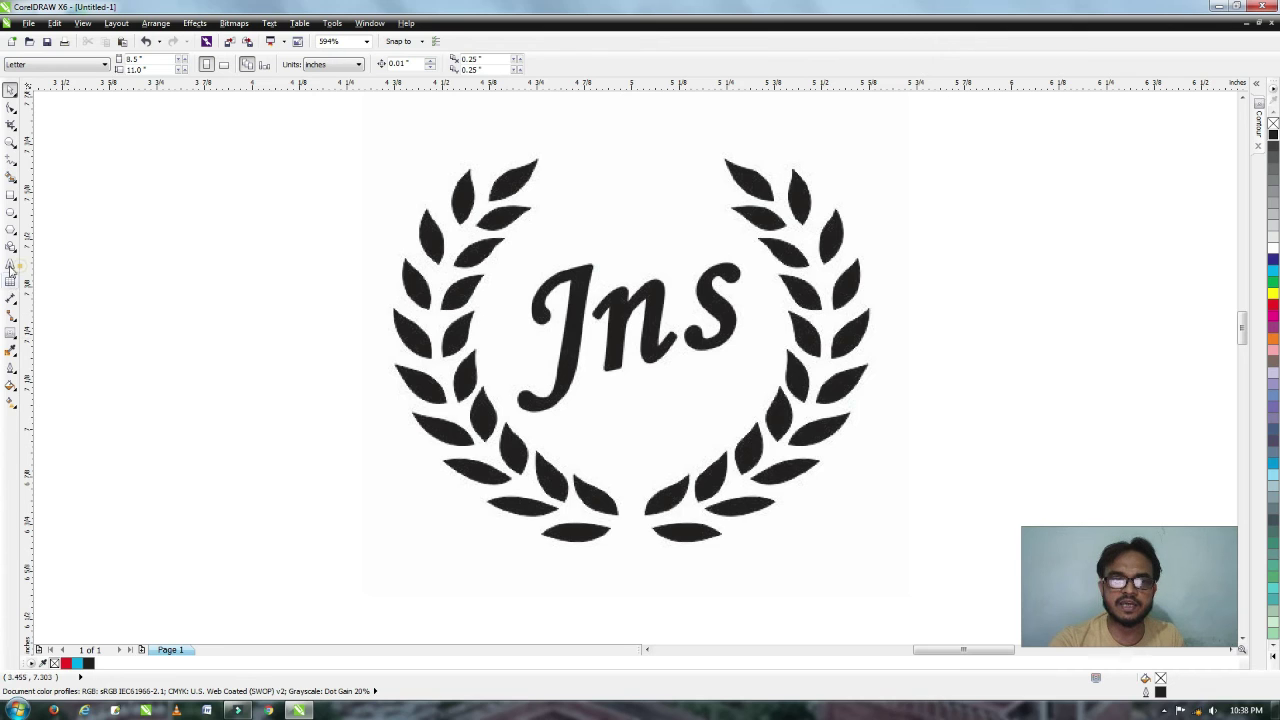
pyautogui.click(185, 355)
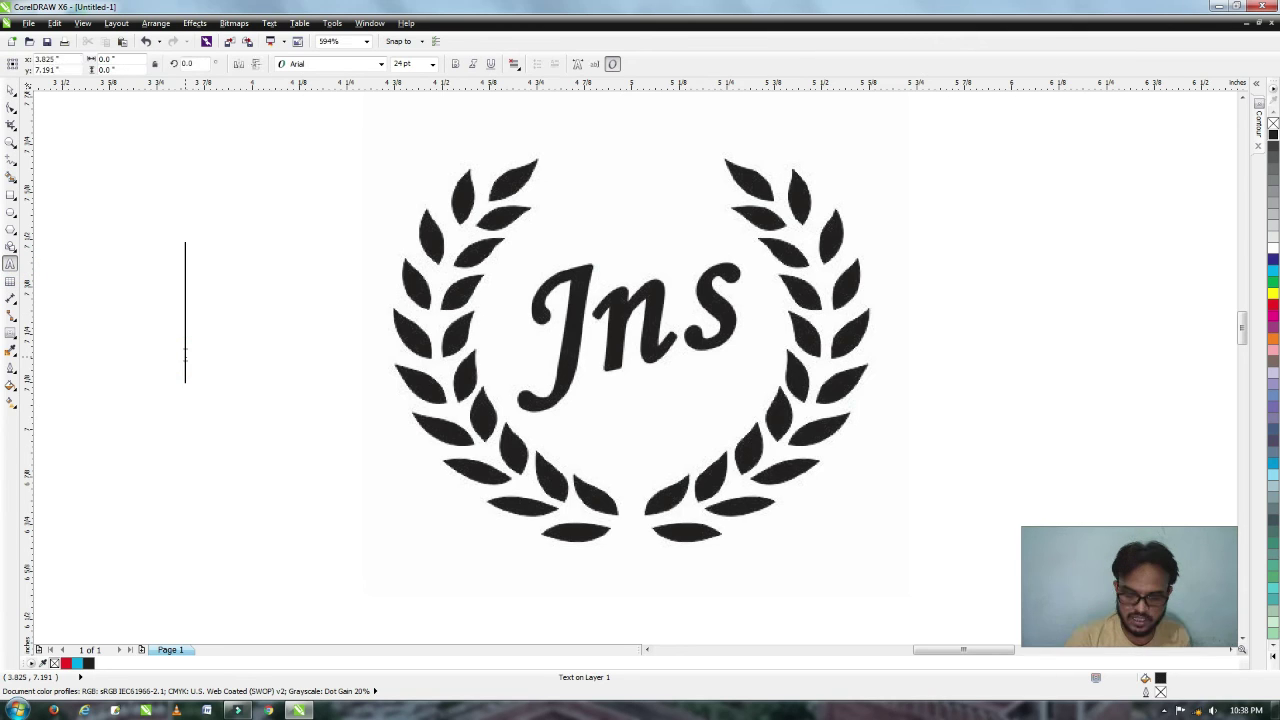
pyautogui.write('j')
pyautogui.press('BackSpace')
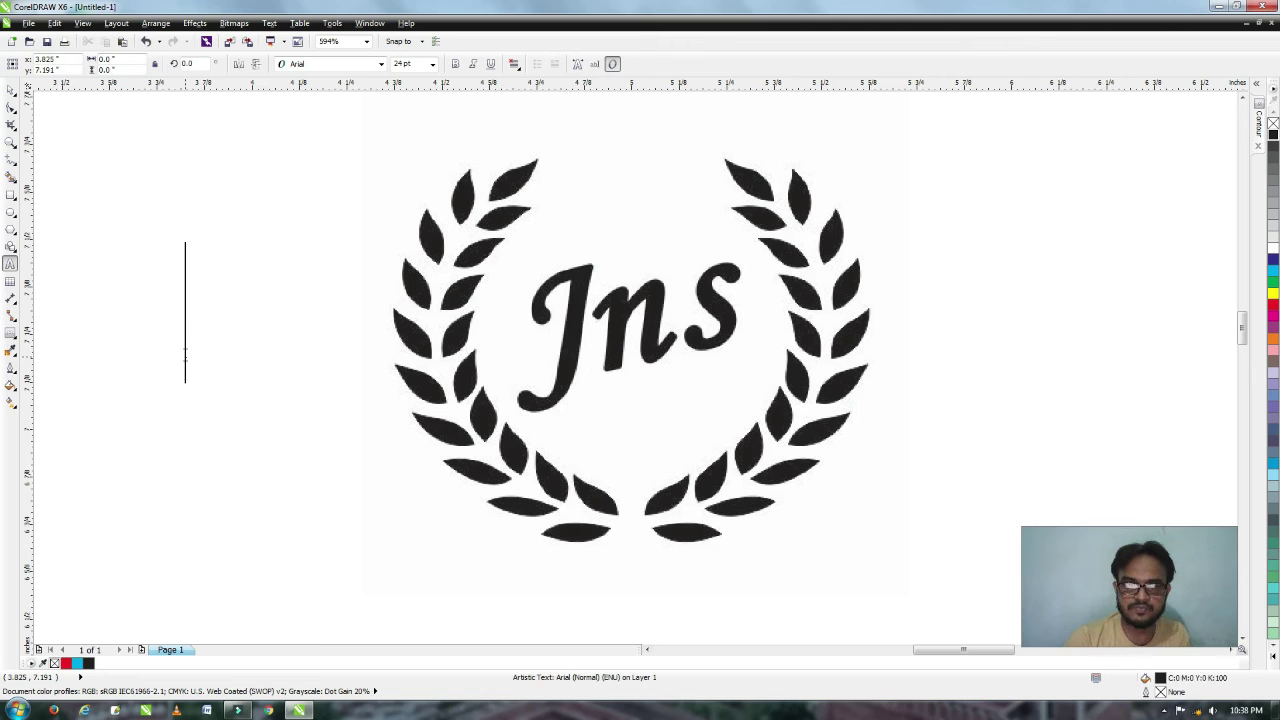
pyautogui.write('Jns')
pyautogui.hotkey('ctrl', 'space')
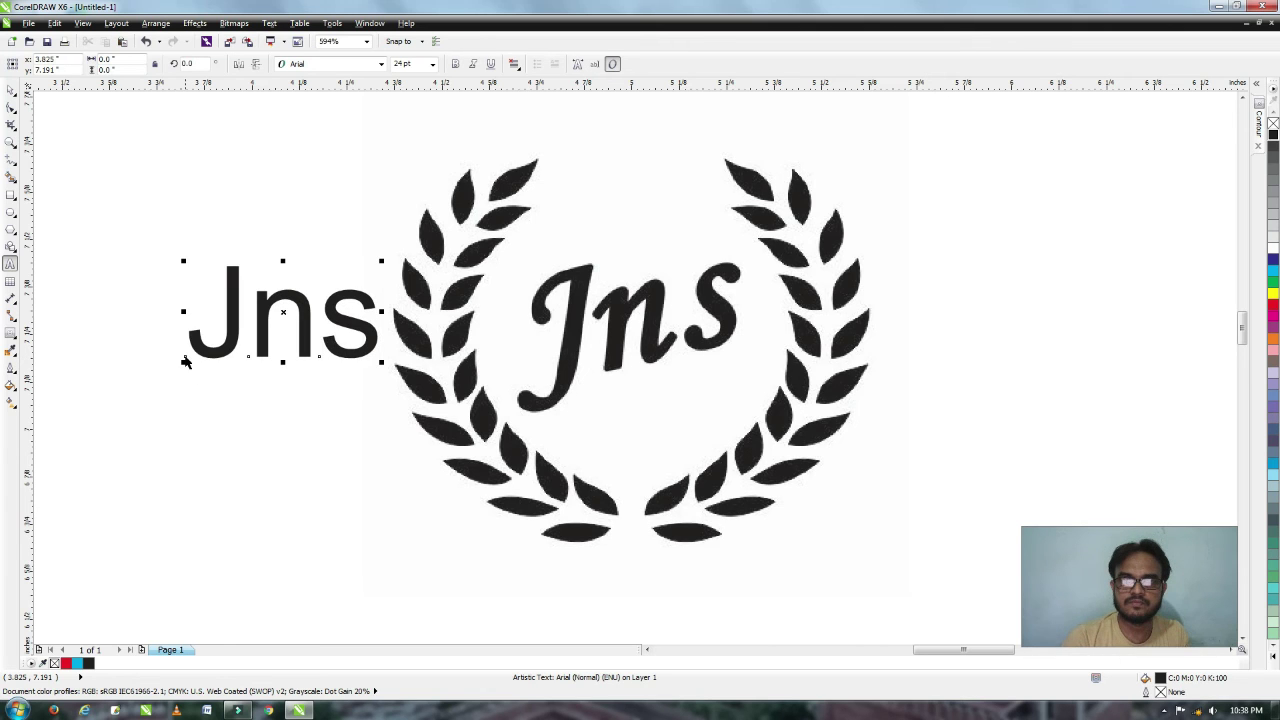
# Set the font of the Jns text to Monotype Corsiva.
pyautogui.click(362, 66)
pyautogui.write('Monotype Corsiv')
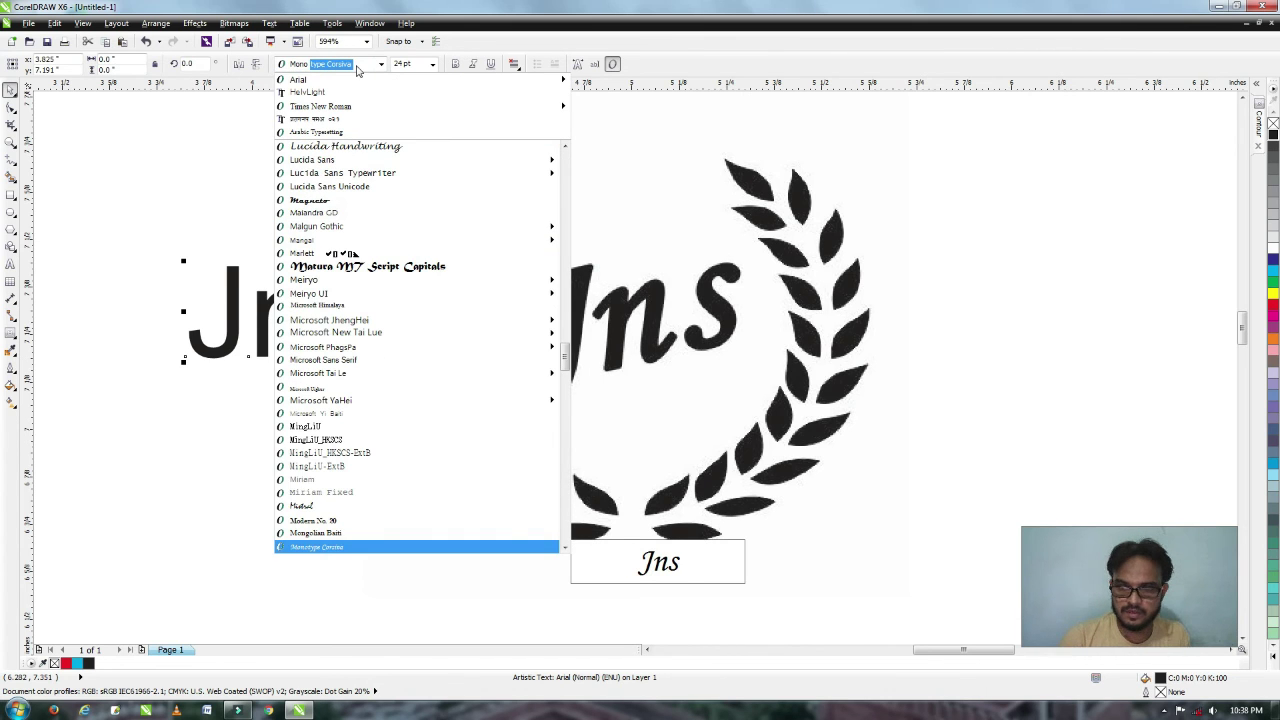
pyautogui.press('Return')
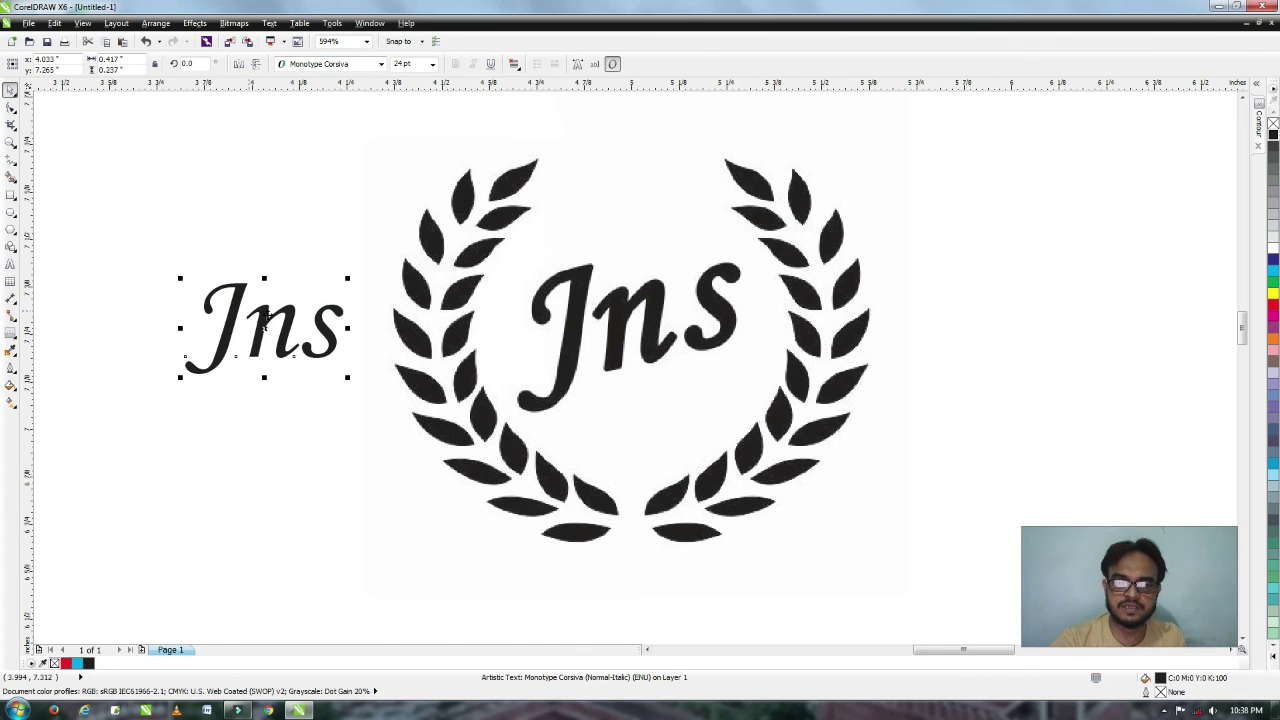
# Give the Jns text a red fill and a red outline and move it slightly downward.
pyautogui.click(1274, 305)
pyautogui.rightClick(1274, 305)
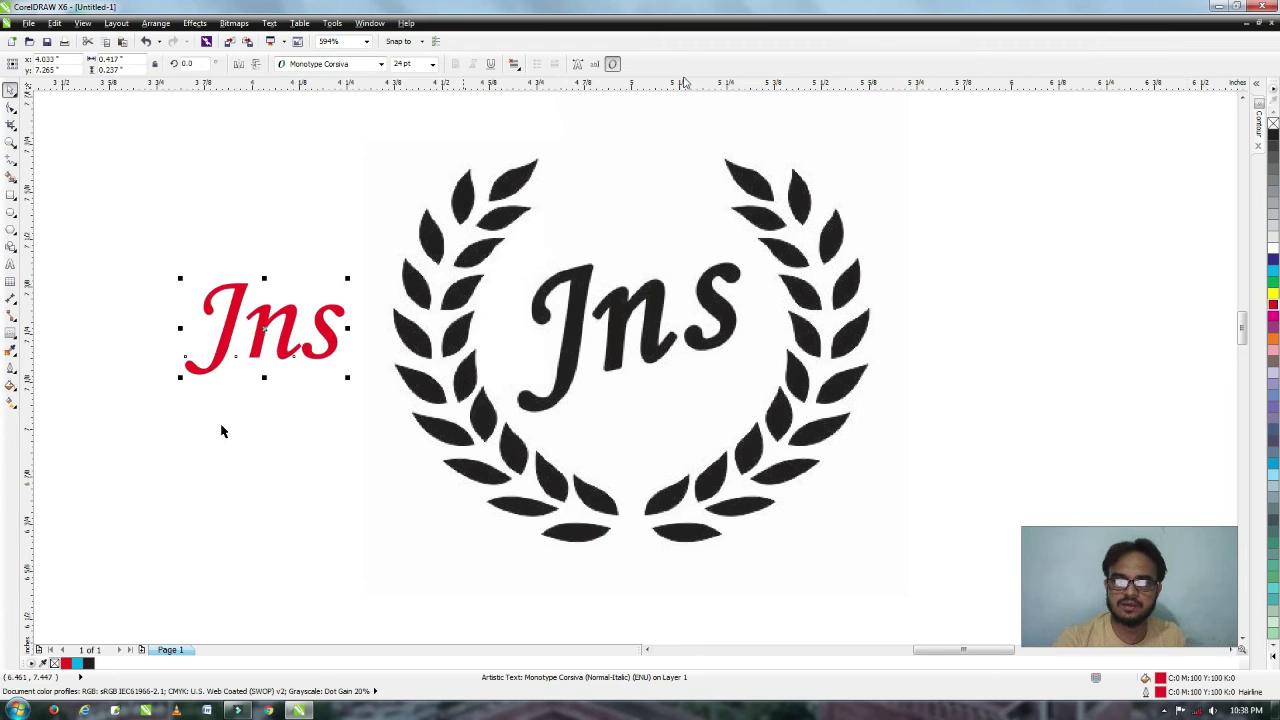
pyautogui.moveTo(260, 340); pyautogui.dragTo(261, 361)
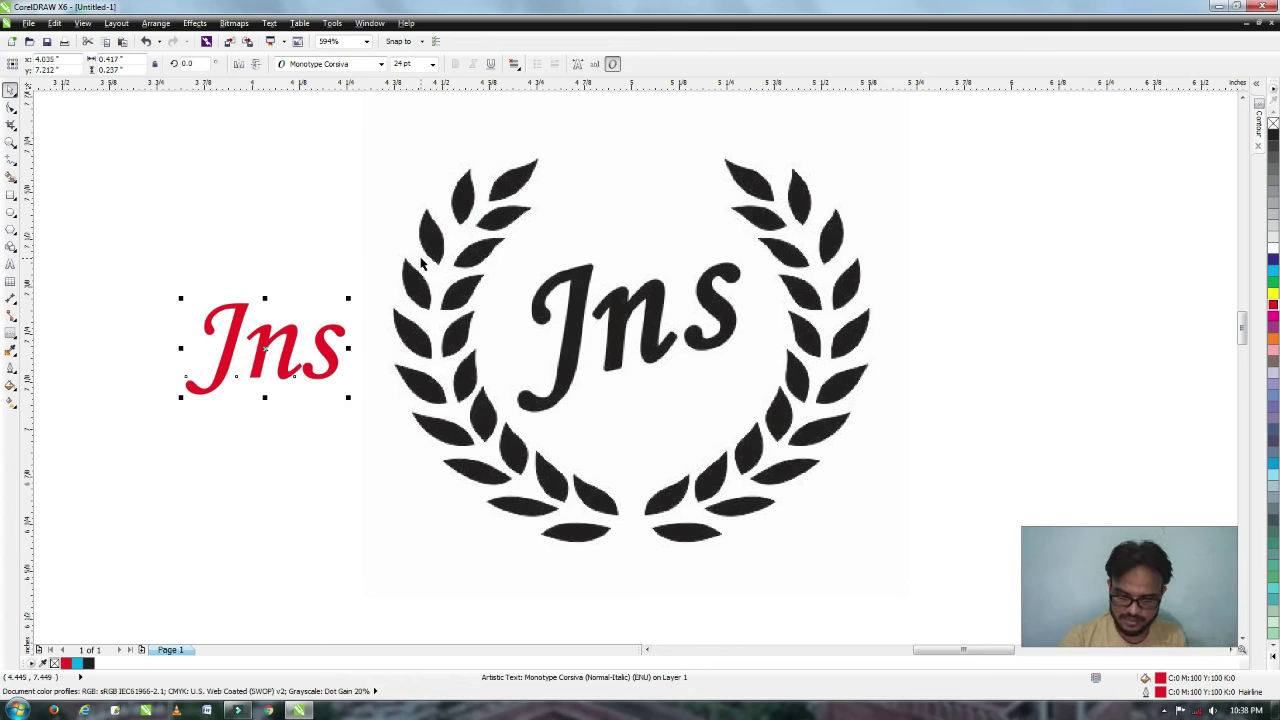
# Set the outline width of the Jns text to 0.2 mm.
pyautogui.press('F12')
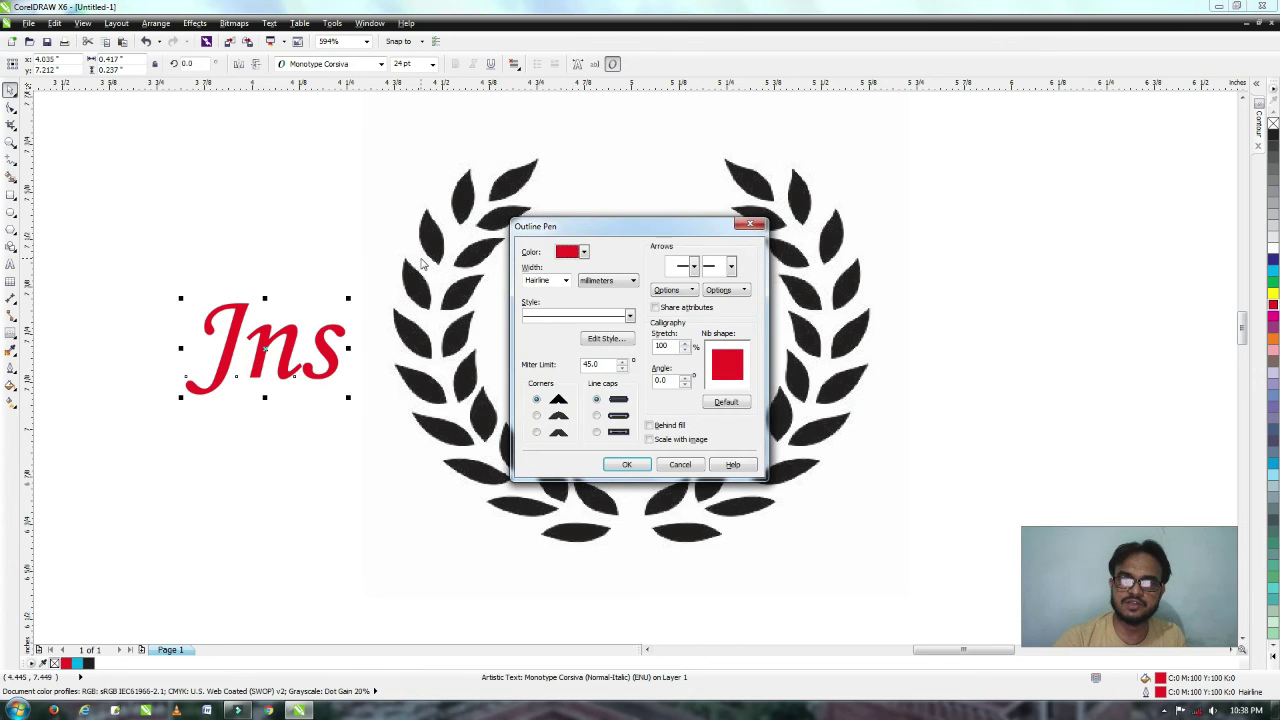
pyautogui.click(565, 282)
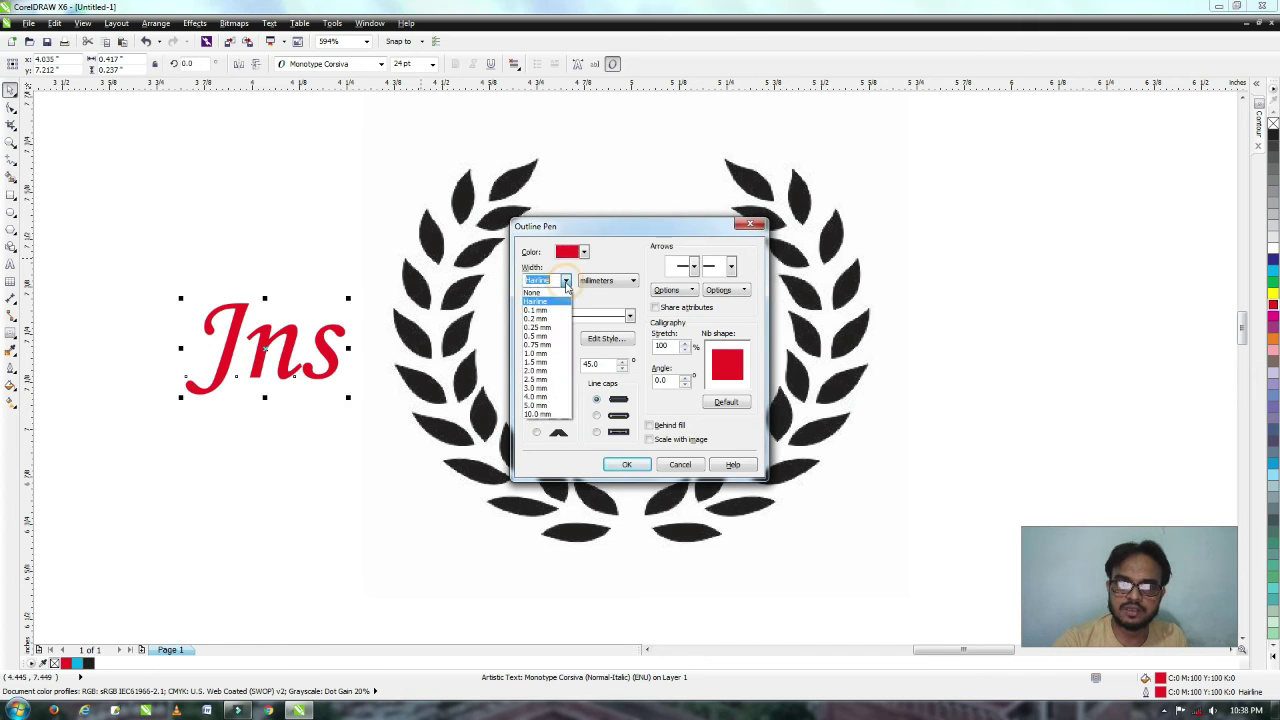
pyautogui.click(542, 311)
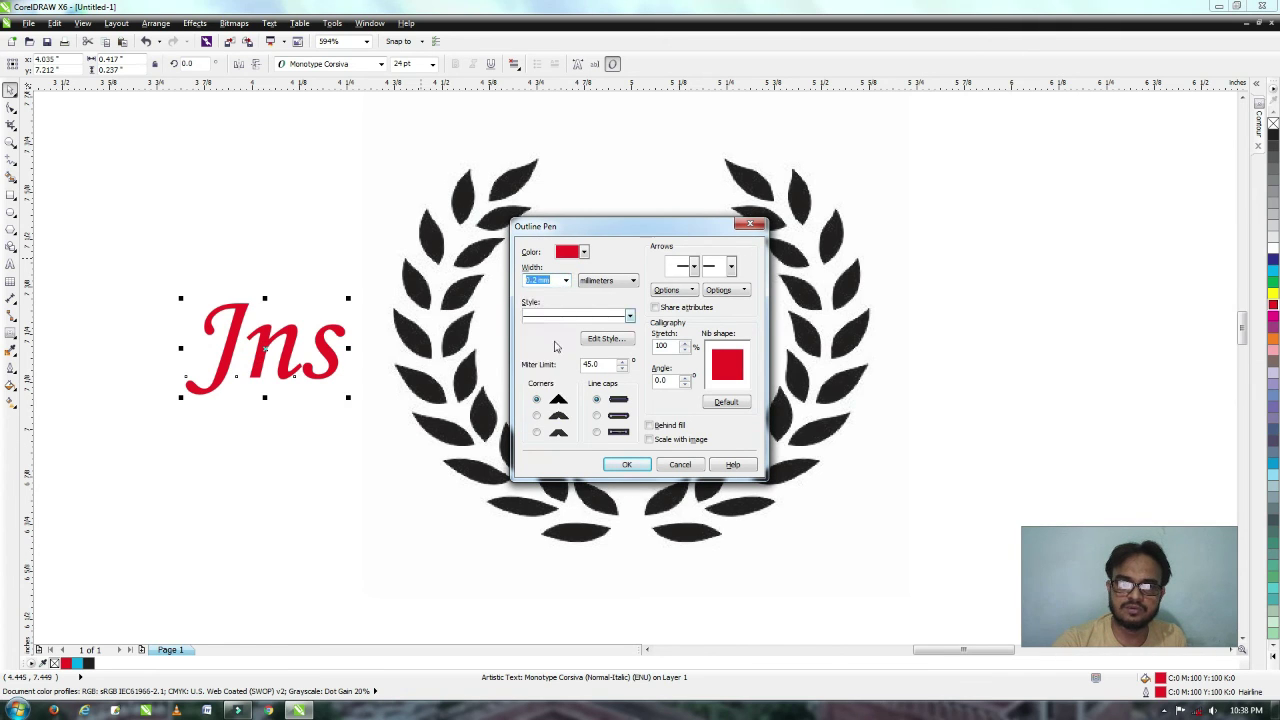
pyautogui.click(626, 464)
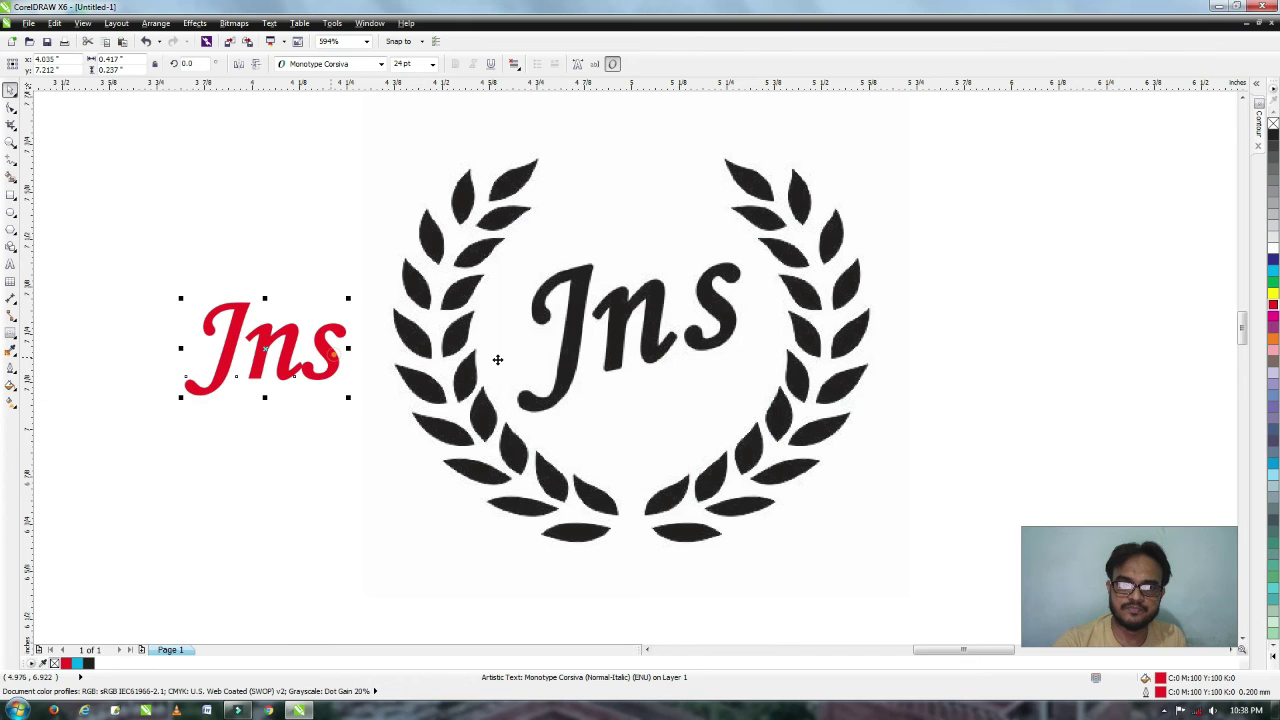
# Place the Jns text over the wreath logo's lettering, enlarge it to about 35 pt and rotate it about 9 degrees counterclockwise.
pyautogui.moveTo(335, 355); pyautogui.dragTo(736, 406)
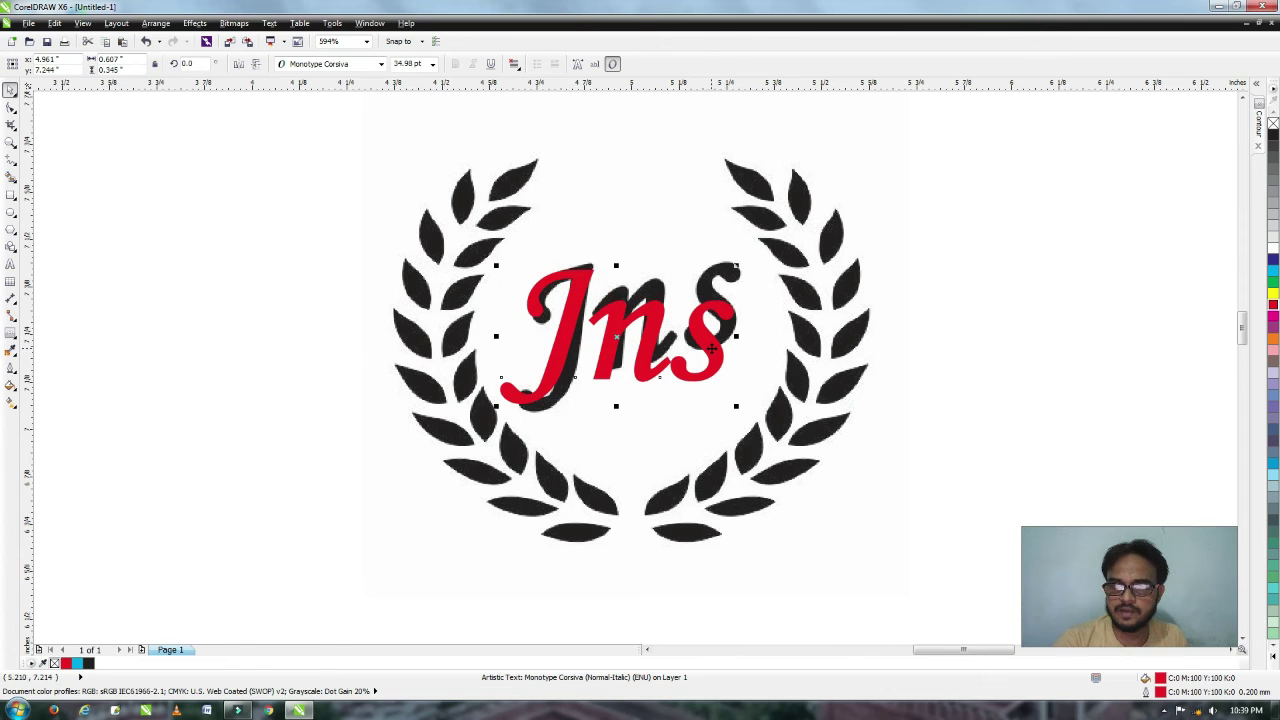
pyautogui.click(616, 336)
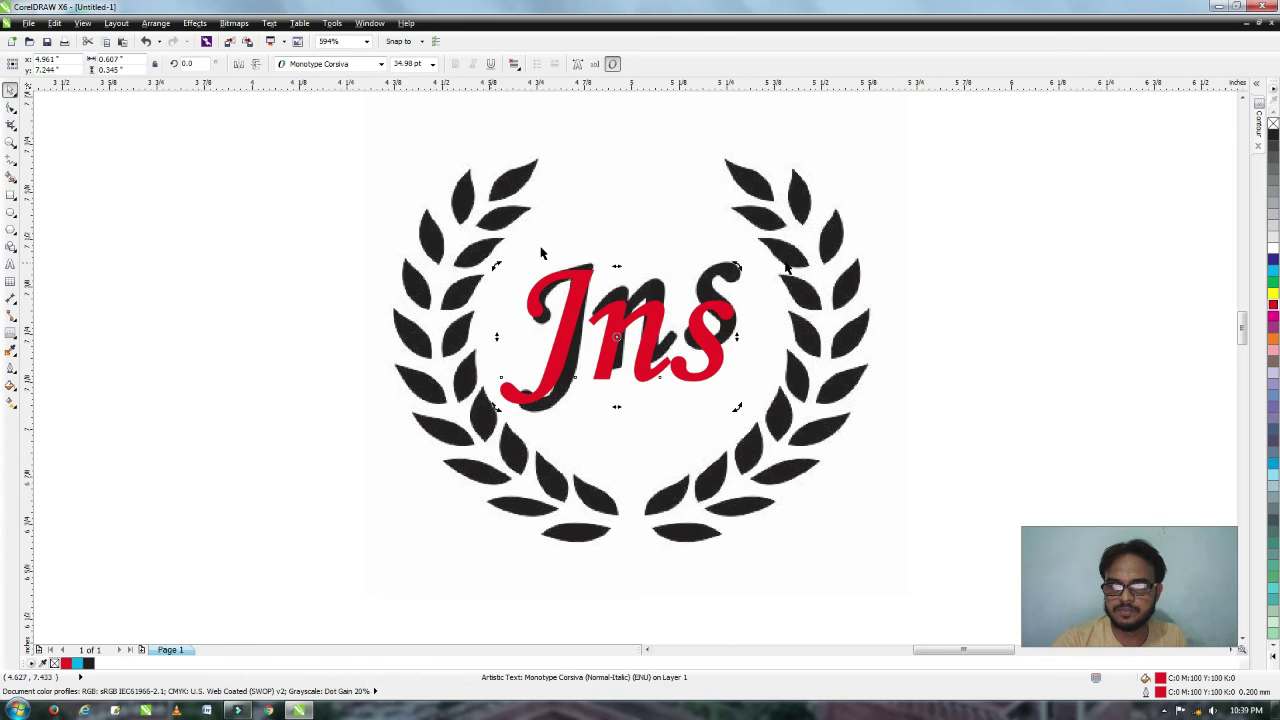
pyautogui.moveTo(736, 408); pyautogui.dragTo(749, 400)
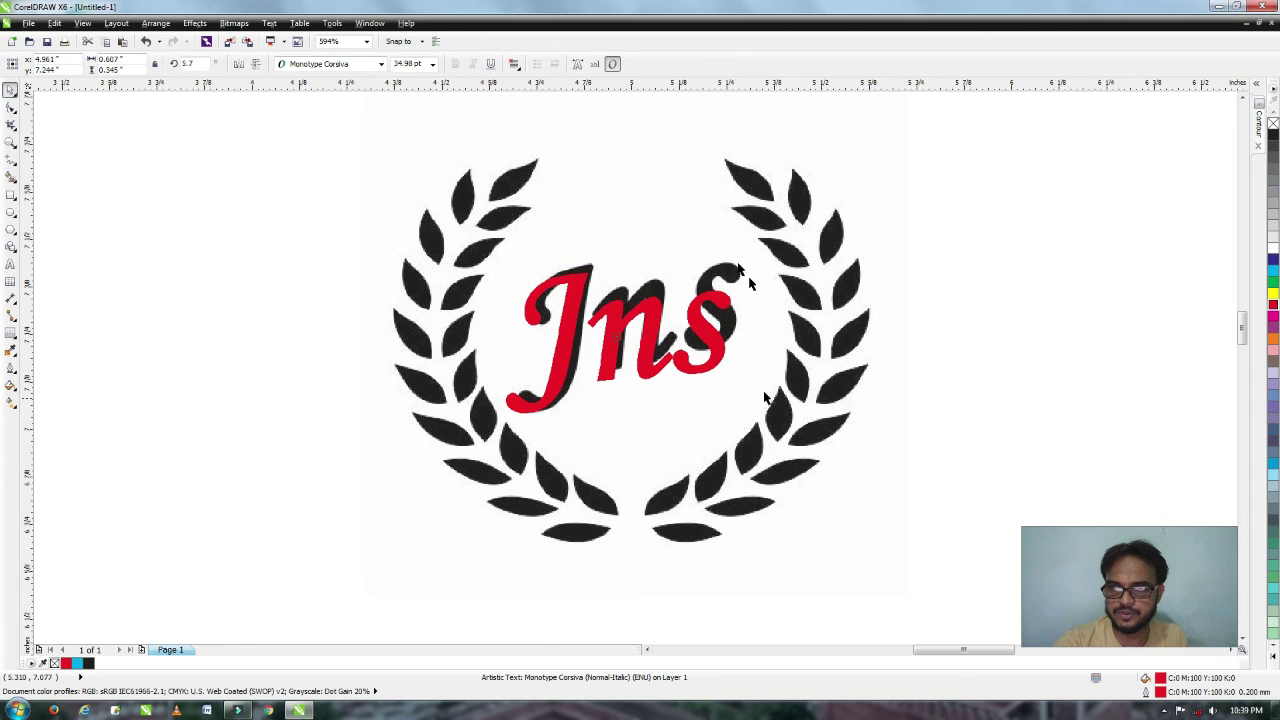
pyautogui.moveTo(764, 397); pyautogui.dragTo(741, 424)
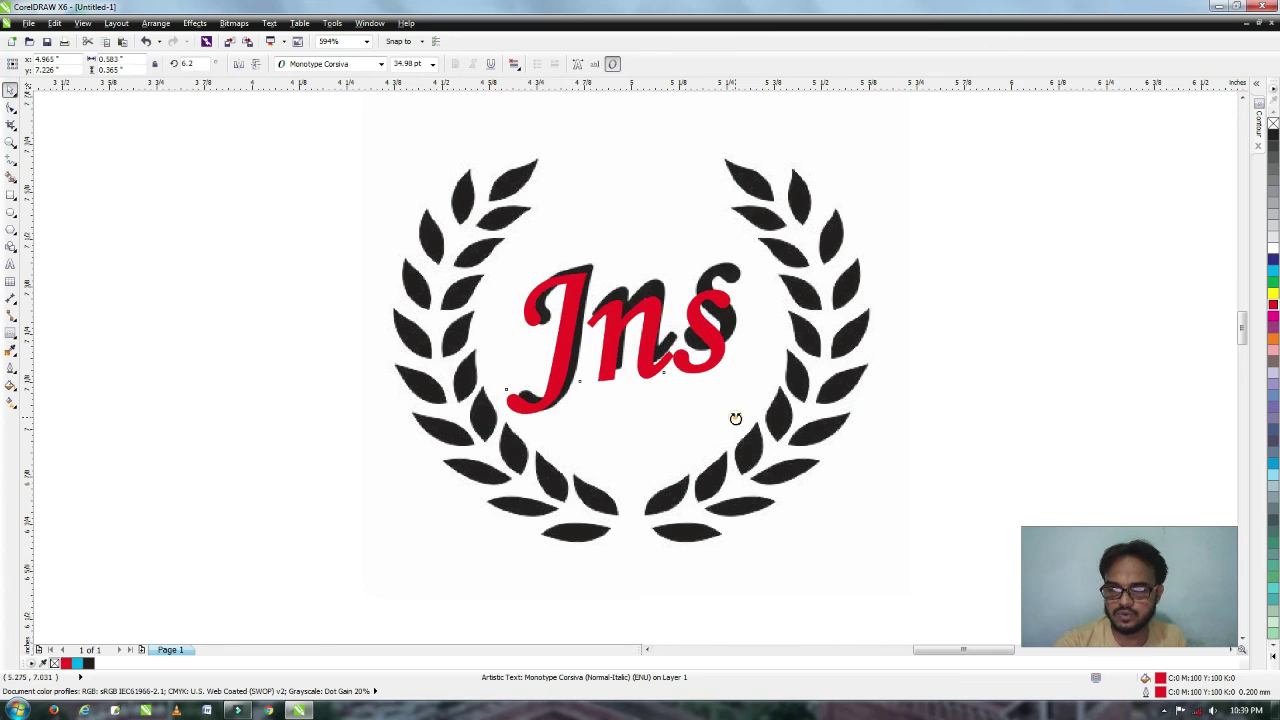
pyautogui.moveTo(740, 420); pyautogui.dragTo(742, 413)
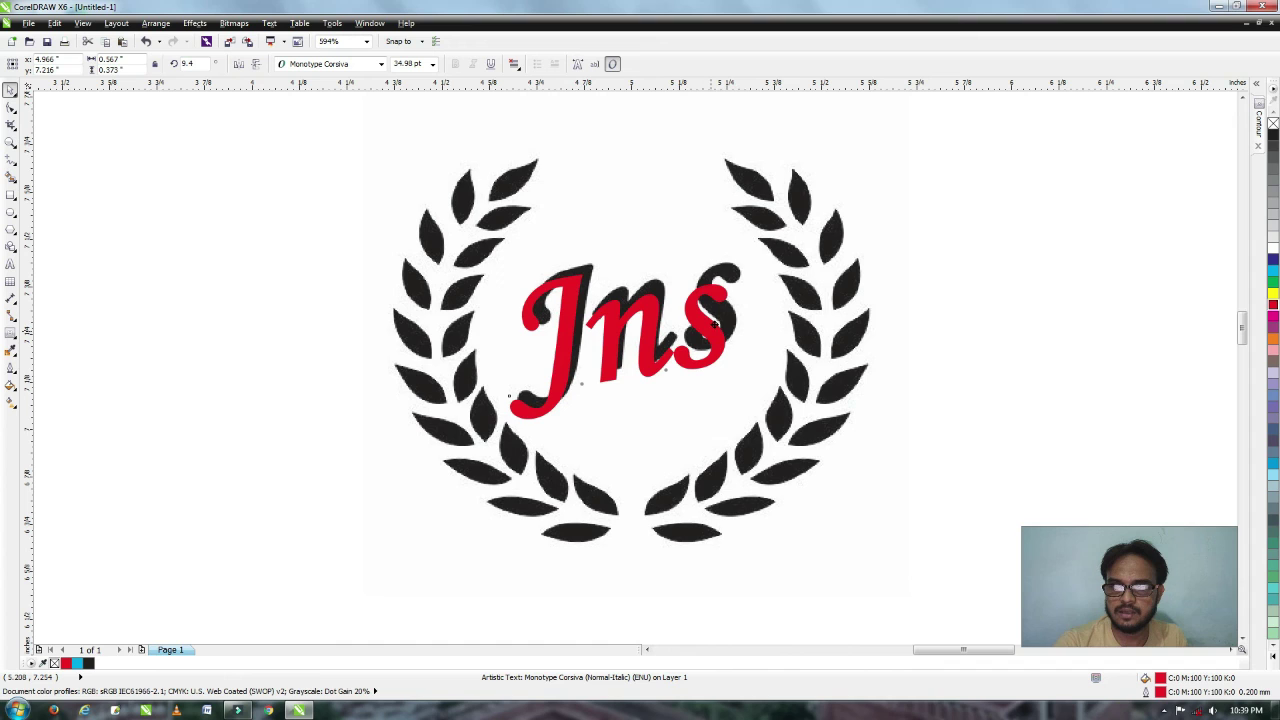
# Shift the rotated Jns text to line up more closely with the logo lettering beneath it.
pyautogui.moveTo(716, 323)
pyautogui.mouseDown()
pyautogui.moveTo(743, 339)
pyautogui.moveTo(733, 321)
pyautogui.mouseUp()
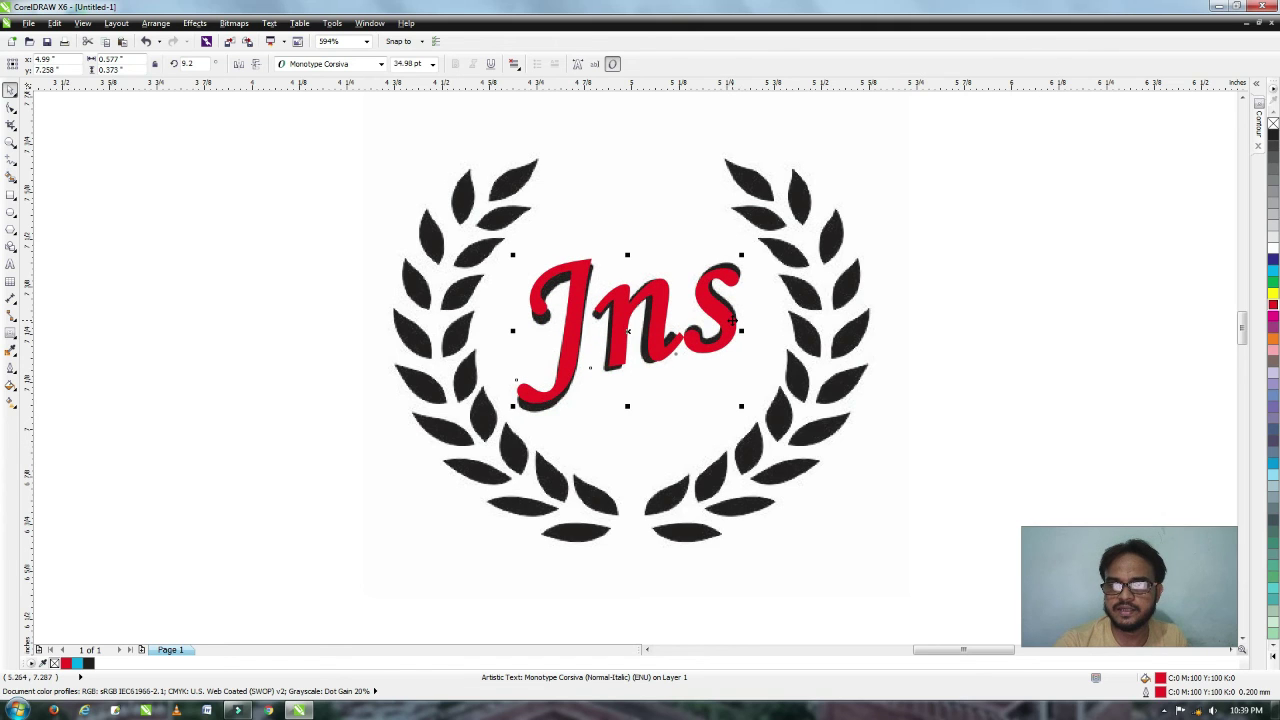
pyautogui.press('z')
pyautogui.moveTo(430, 199); pyautogui.dragTo(822, 471)
pyautogui.moveTo(700, 303); pyautogui.dragTo(705, 299)
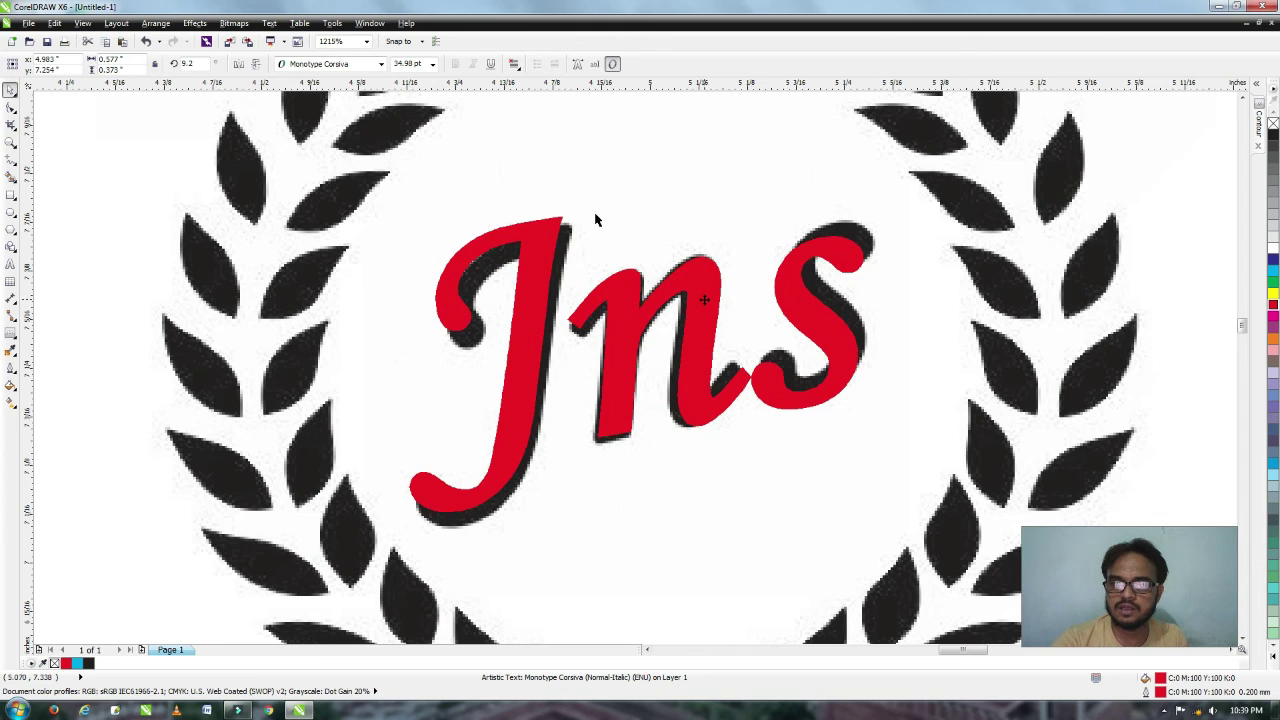
# Break the Jns text apart into single letters and fit the J over the logo's J by moving, rotating and skewing it.
pyautogui.click(157, 24)
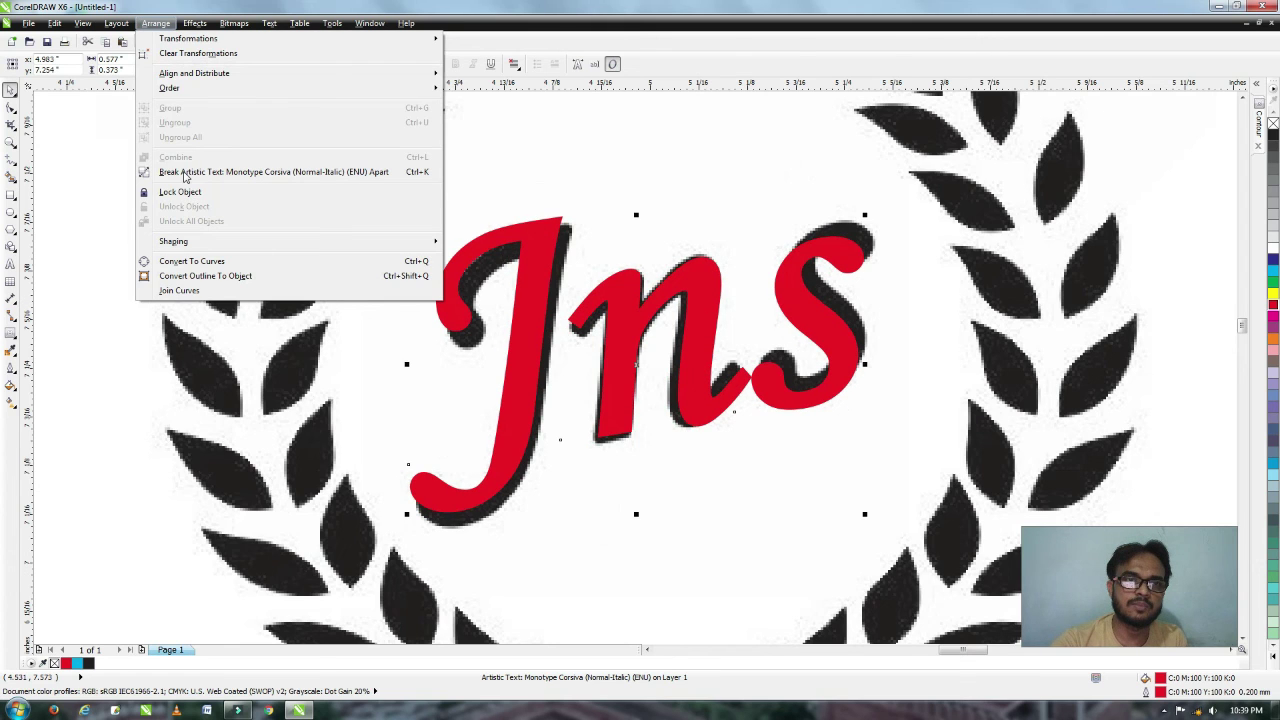
pyautogui.click(181, 175)
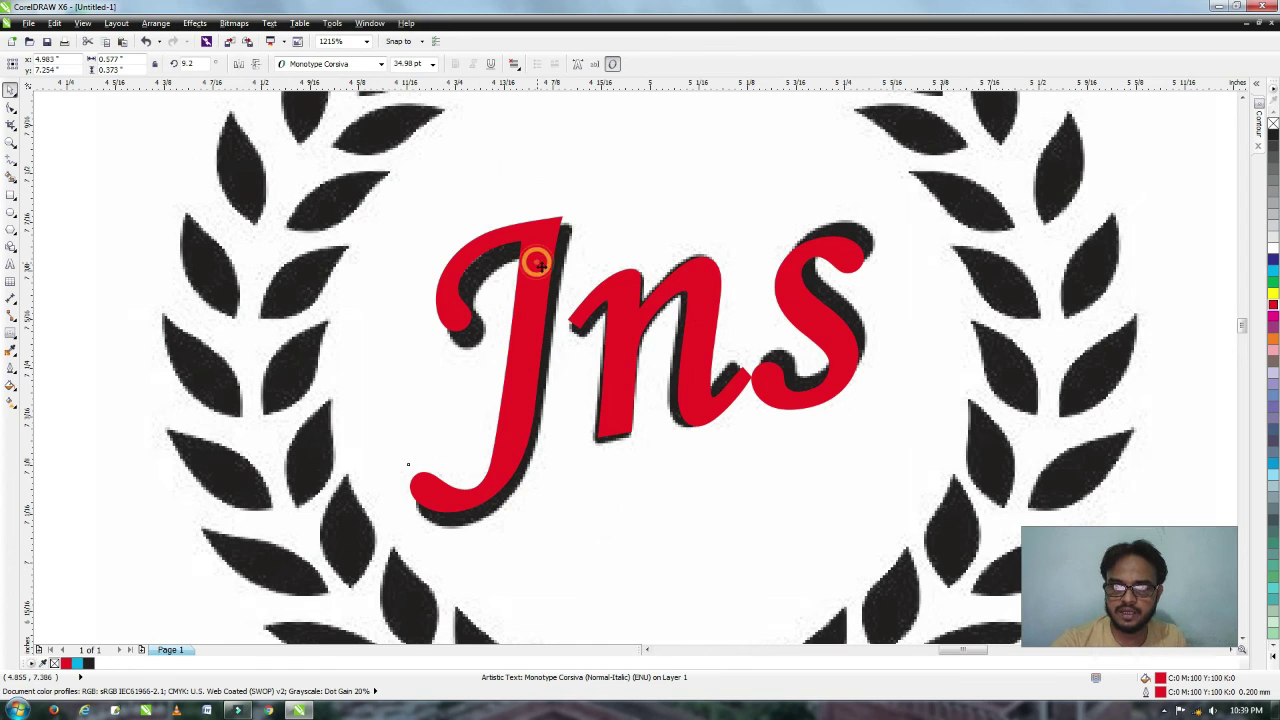
pyautogui.moveTo(537, 260); pyautogui.dragTo(551, 274)
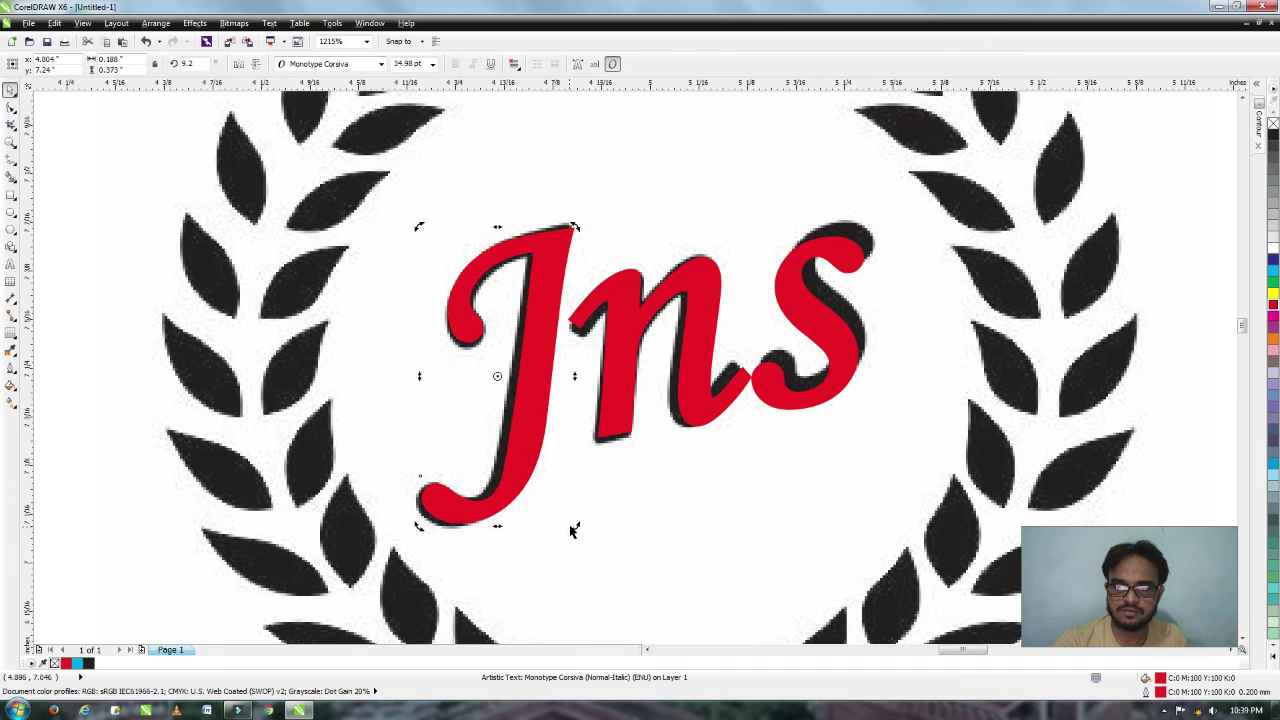
pyautogui.moveTo(566, 532); pyautogui.dragTo(569, 531)
pyautogui.click(545, 427)
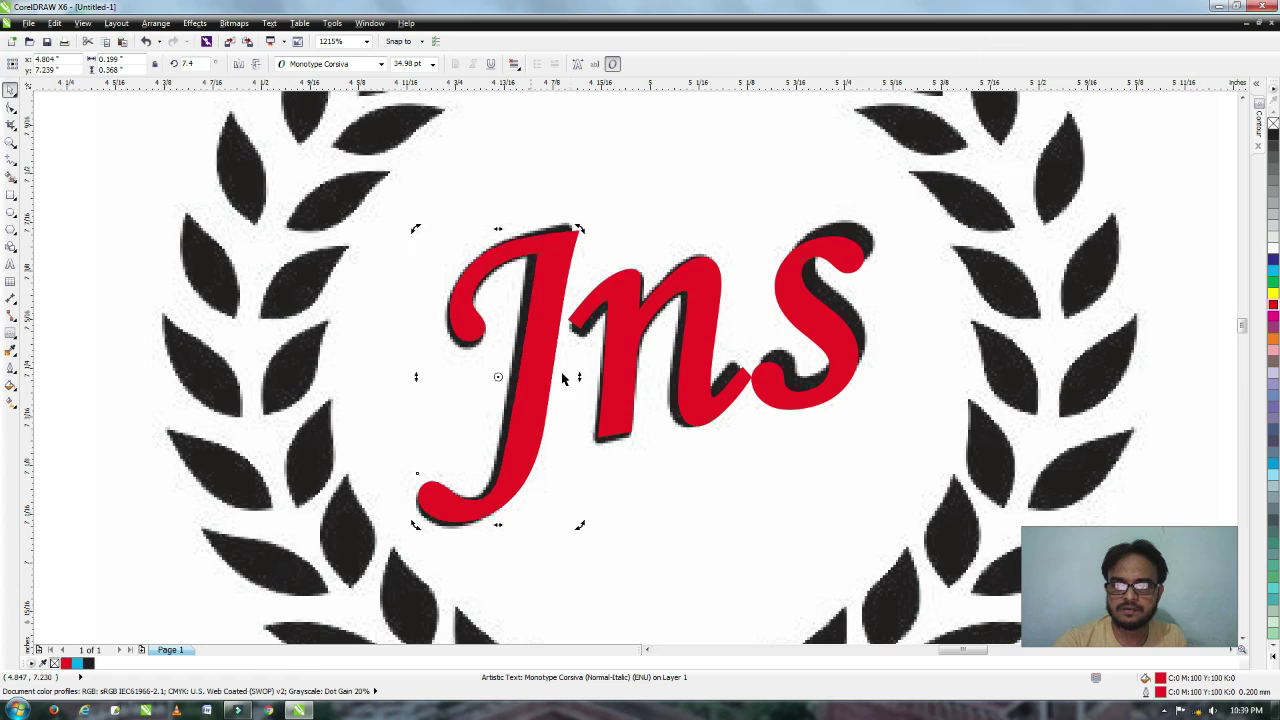
pyautogui.click(549, 367)
pyautogui.click(541, 367)
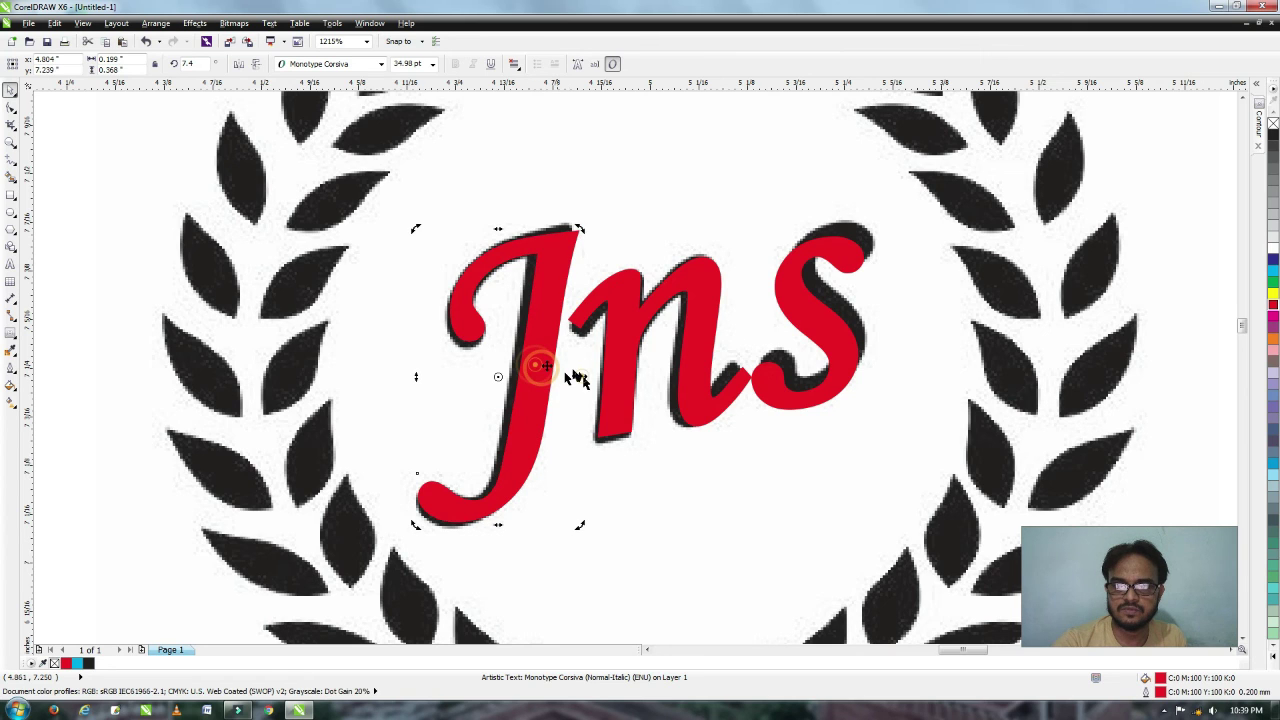
pyautogui.click(536, 366)
pyautogui.moveTo(581, 377); pyautogui.dragTo(568, 377)
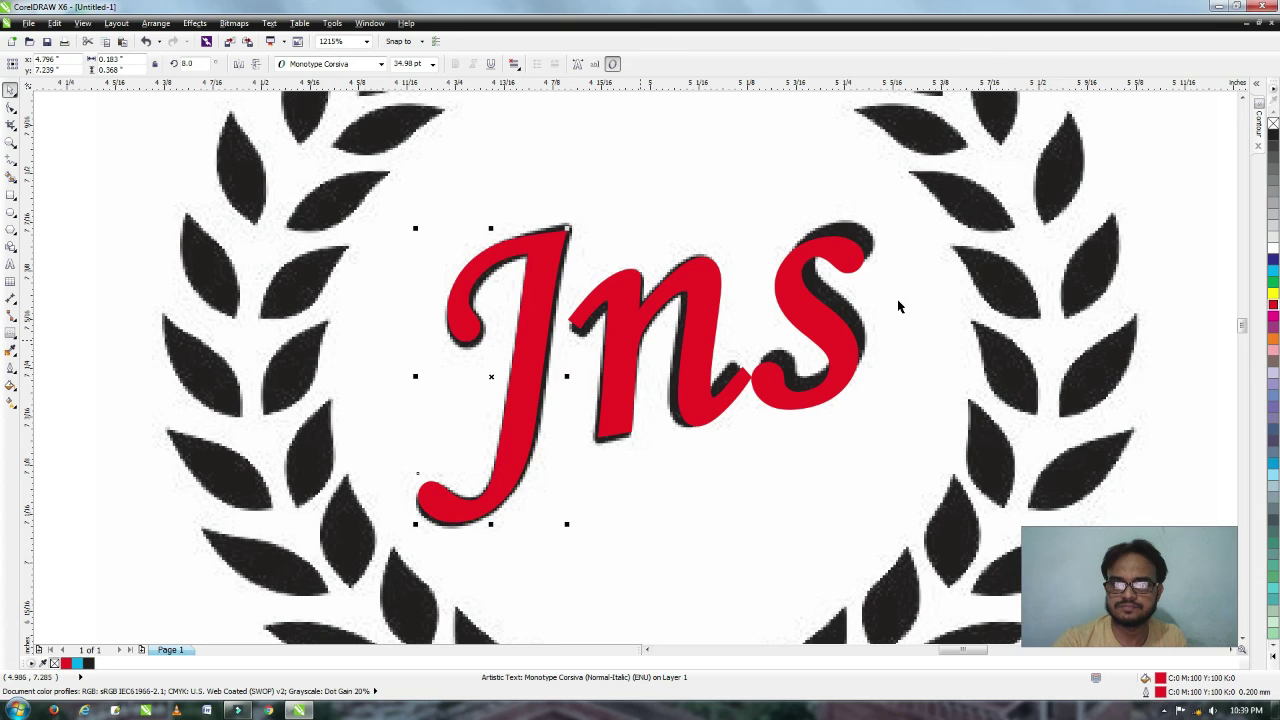
# Align the s with the logo's s and fit the n over its counterpart by moving, resizing and skewing it.
pyautogui.moveTo(818, 322); pyautogui.dragTo(824, 314)
pyautogui.moveTo(702, 286); pyautogui.dragTo(706, 291)
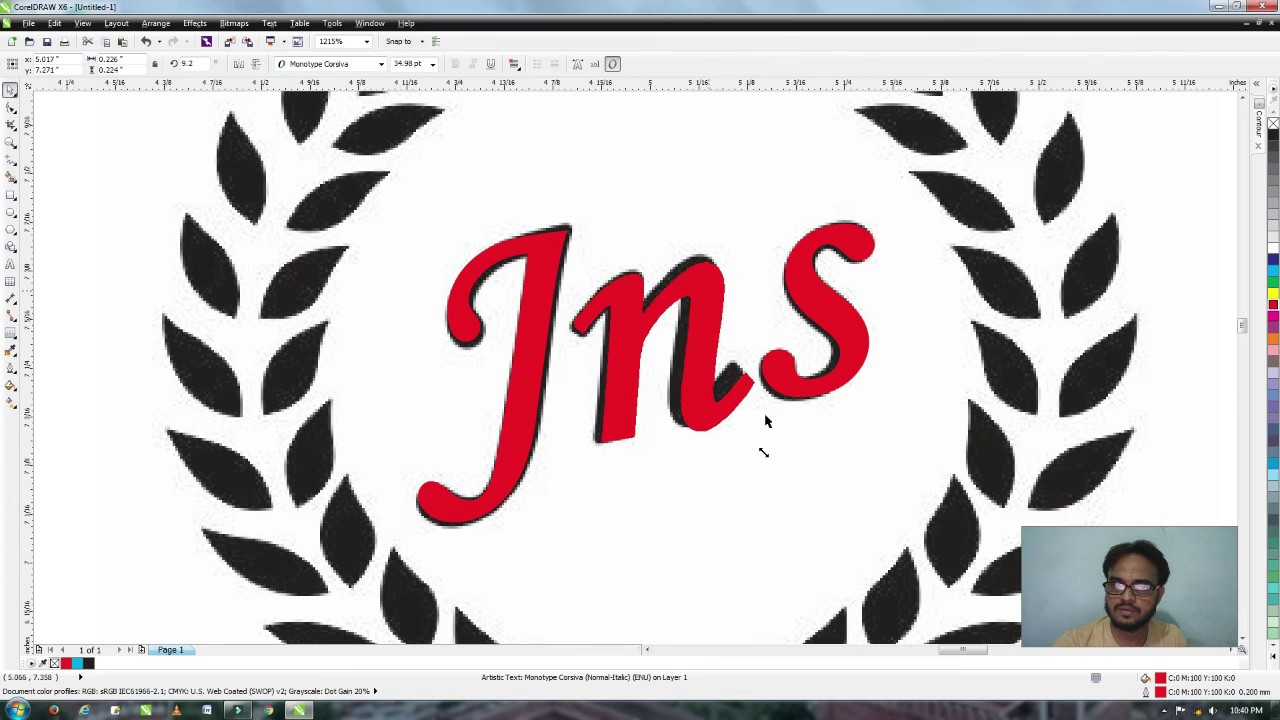
pyautogui.moveTo(759, 445); pyautogui.dragTo(744, 432)
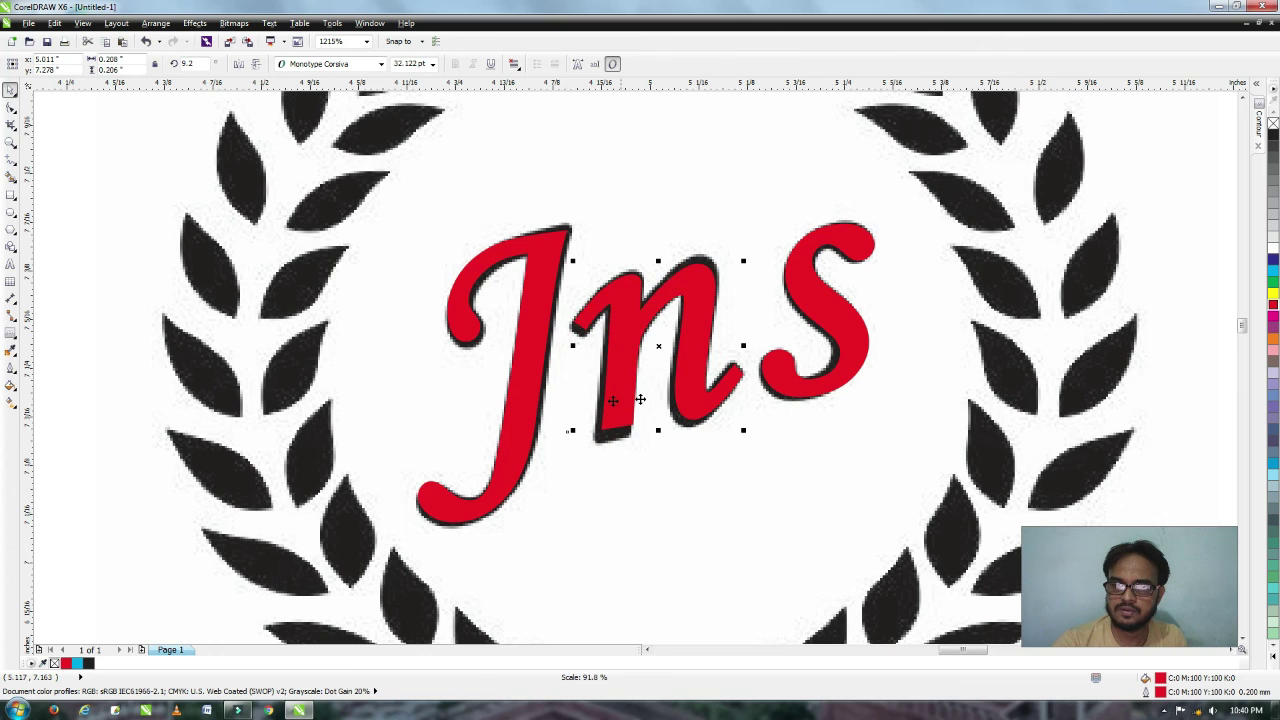
pyautogui.moveTo(658, 432); pyautogui.dragTo(656, 436)
pyautogui.click(697, 336)
pyautogui.moveTo(746, 345); pyautogui.dragTo(746, 340)
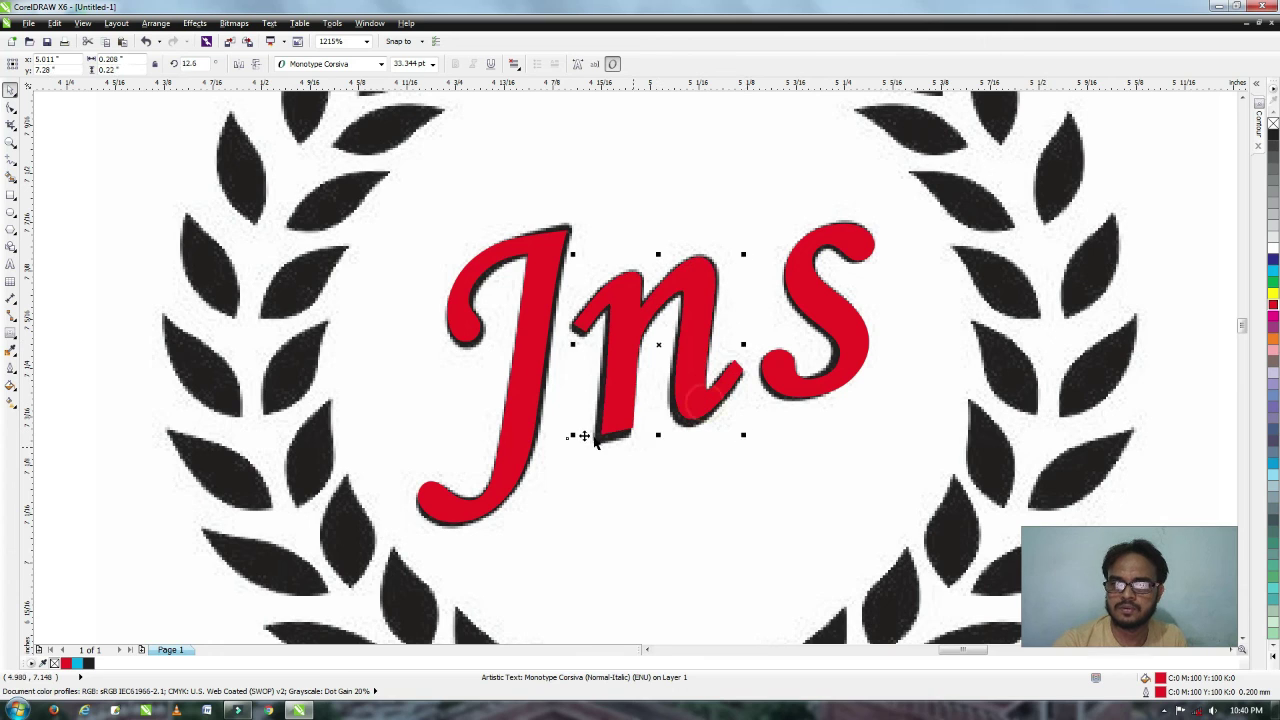
pyautogui.moveTo(572, 437); pyautogui.dragTo(581, 438)
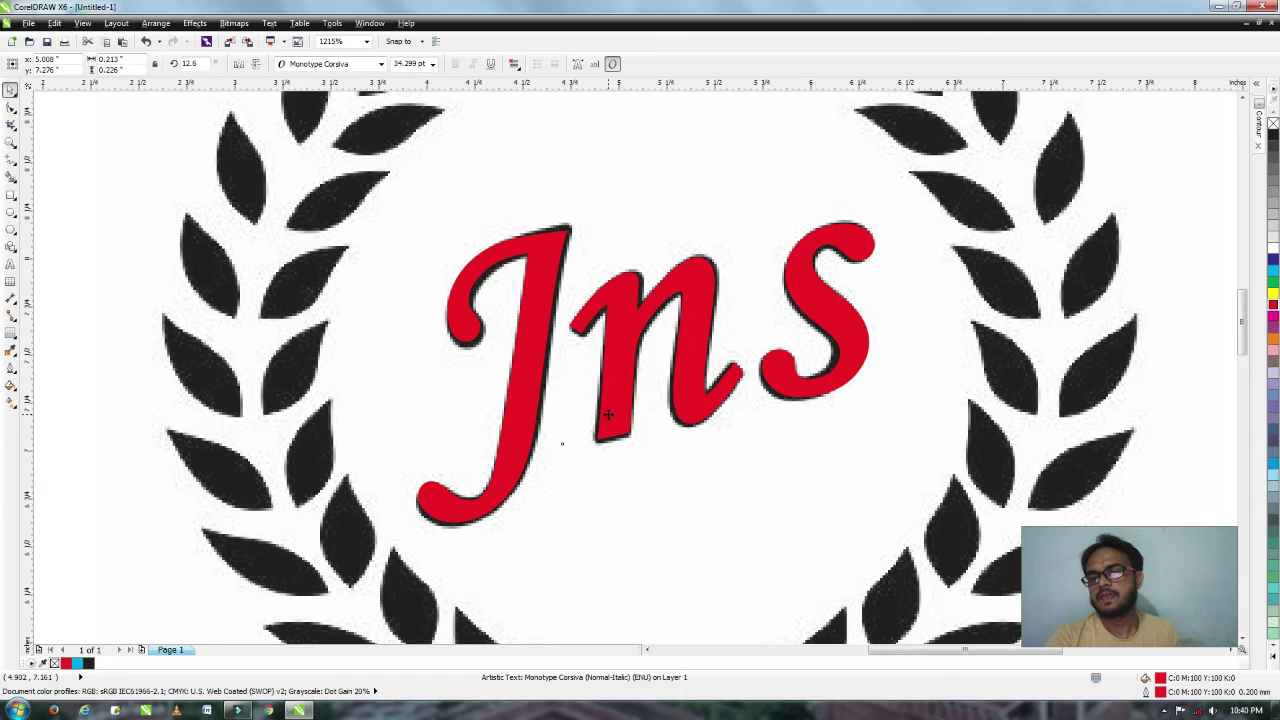
# Delete the red J, n and s letters from the laurel wreath logo.
pyautogui.scroll(-4, 607, 414)
pyautogui.click(554, 140)
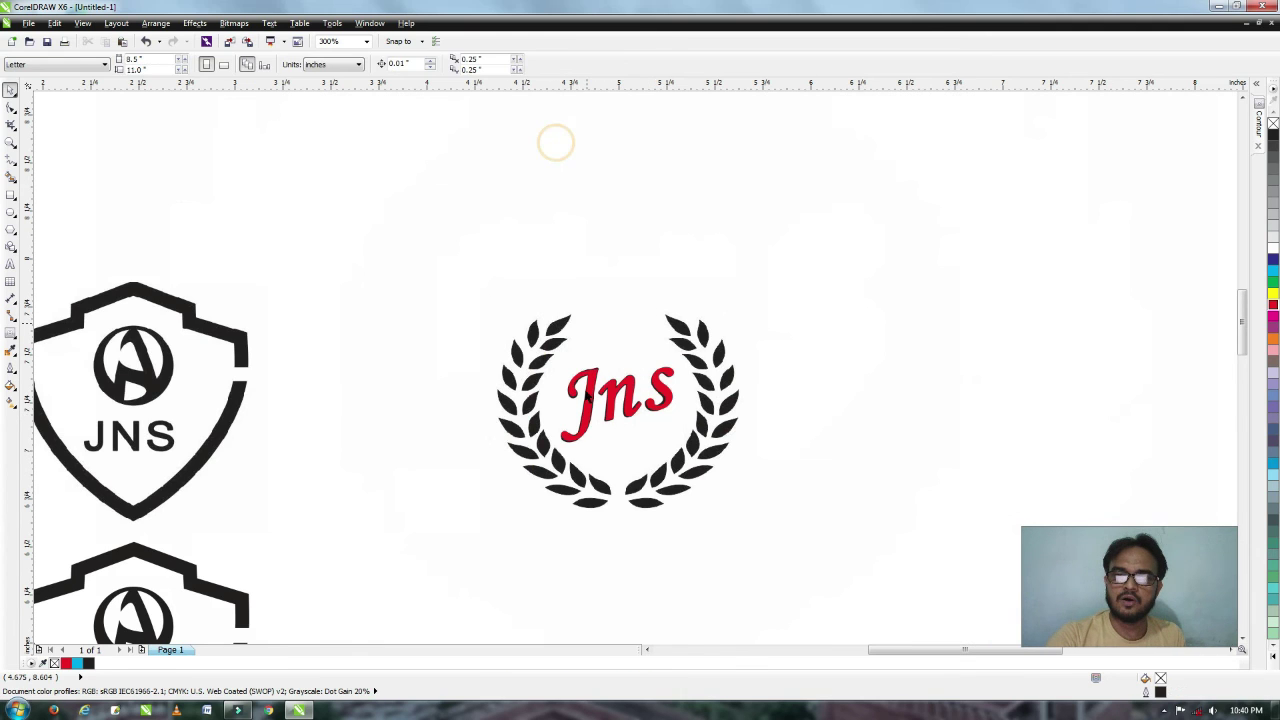
pyautogui.click(589, 392)
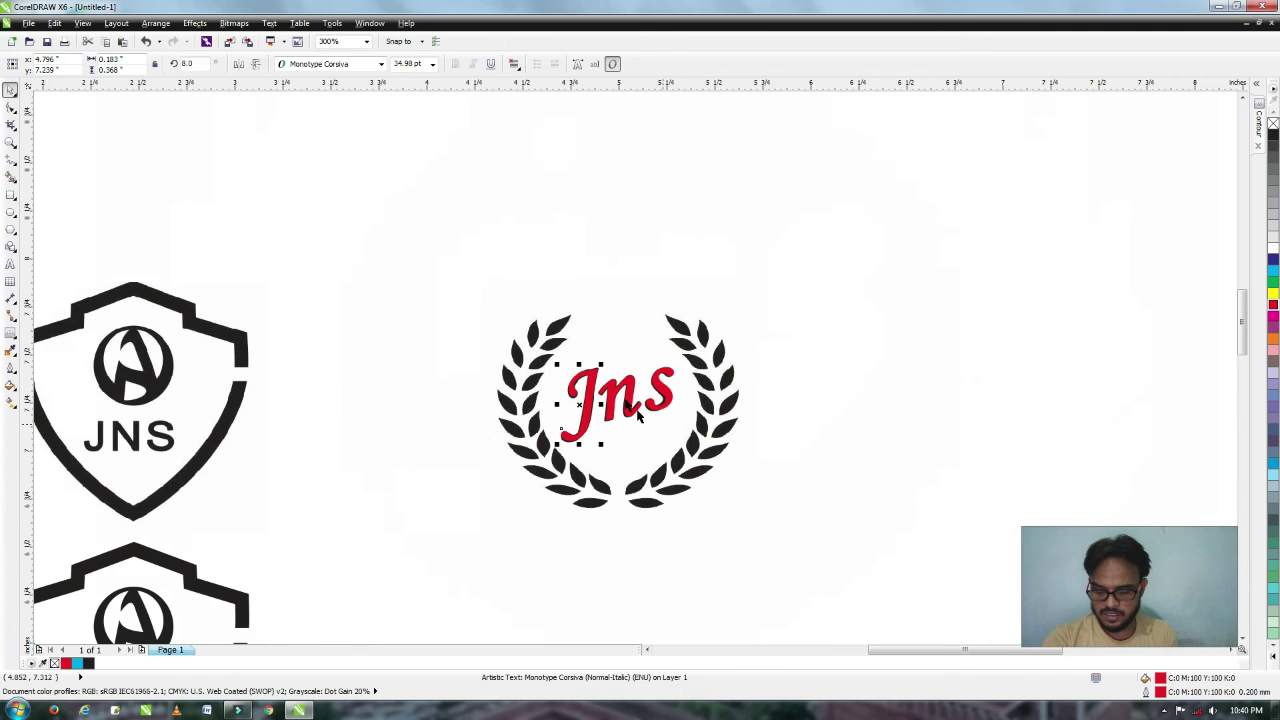
pyautogui.press('Delete')
pyautogui.click(626, 399)
pyautogui.press('Delete')
pyautogui.click(651, 409)
pyautogui.press('Delete')
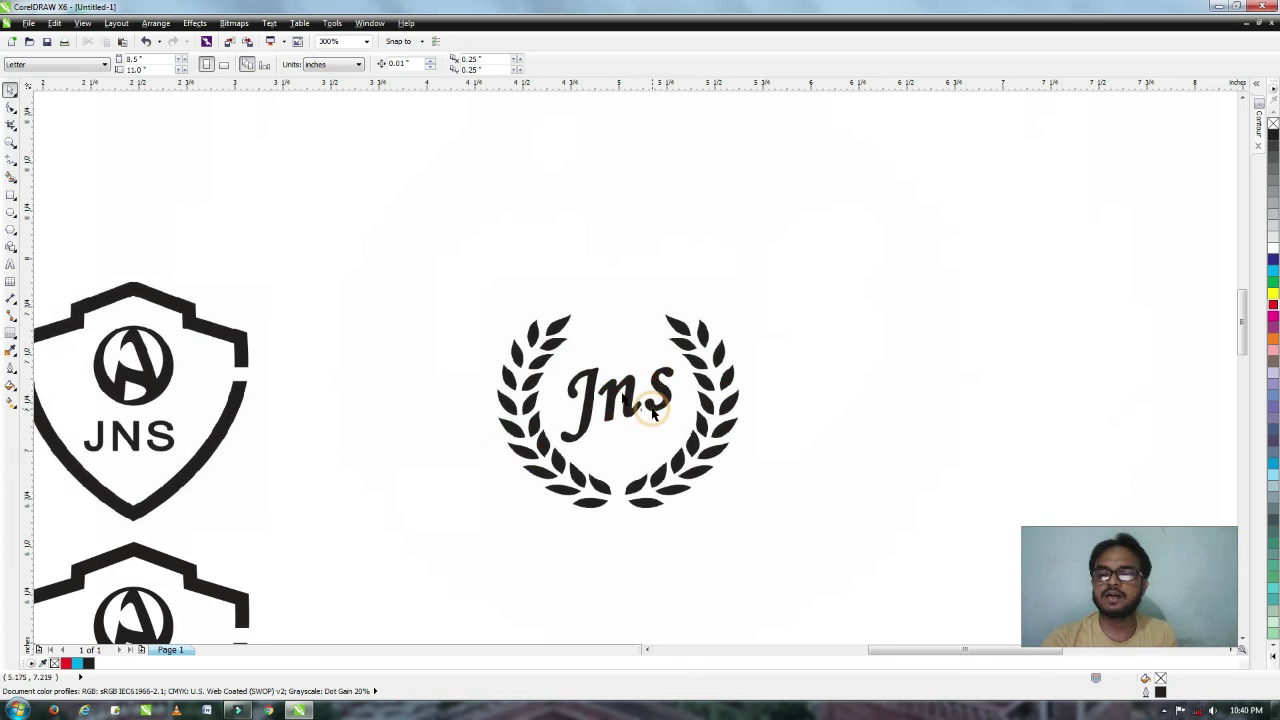
# Trace the logo's letter J with the Bézier tool as a closed outline of straight segments, placing nodes around its corners and bends.
pyautogui.press('F2')
pyautogui.moveTo(541, 336); pyautogui.dragTo(720, 482)
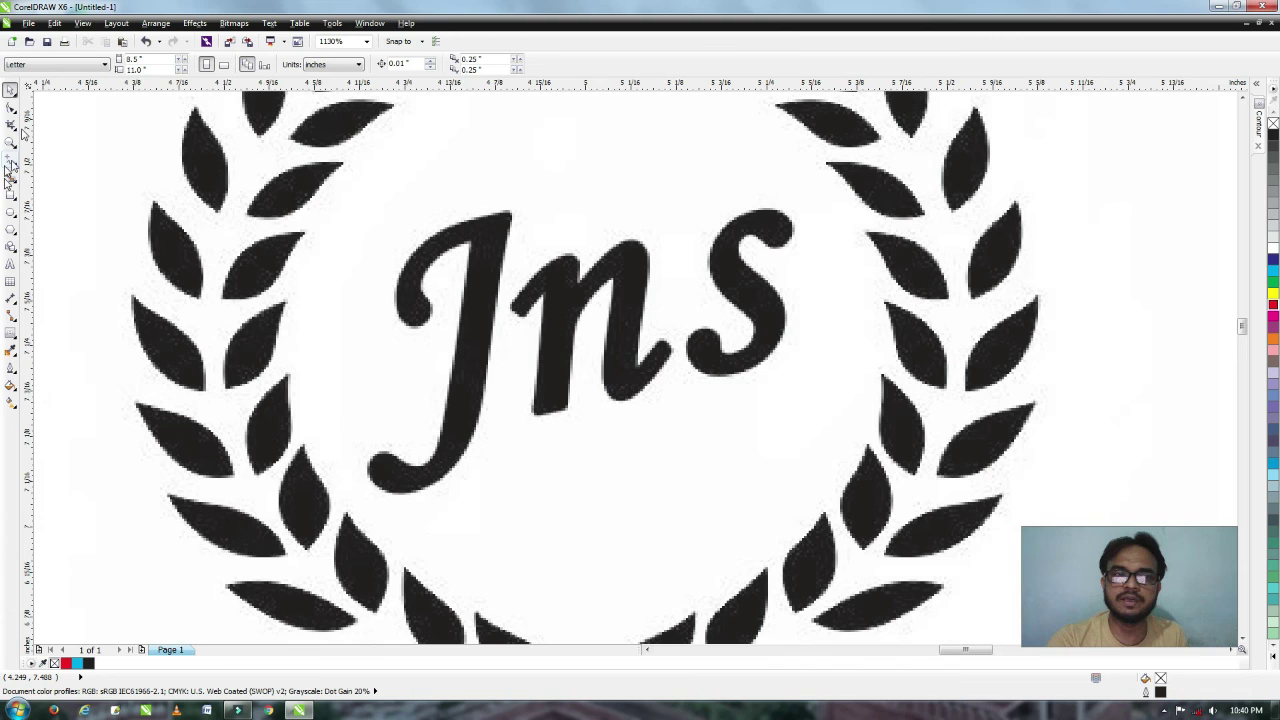
pyautogui.click(12, 165)
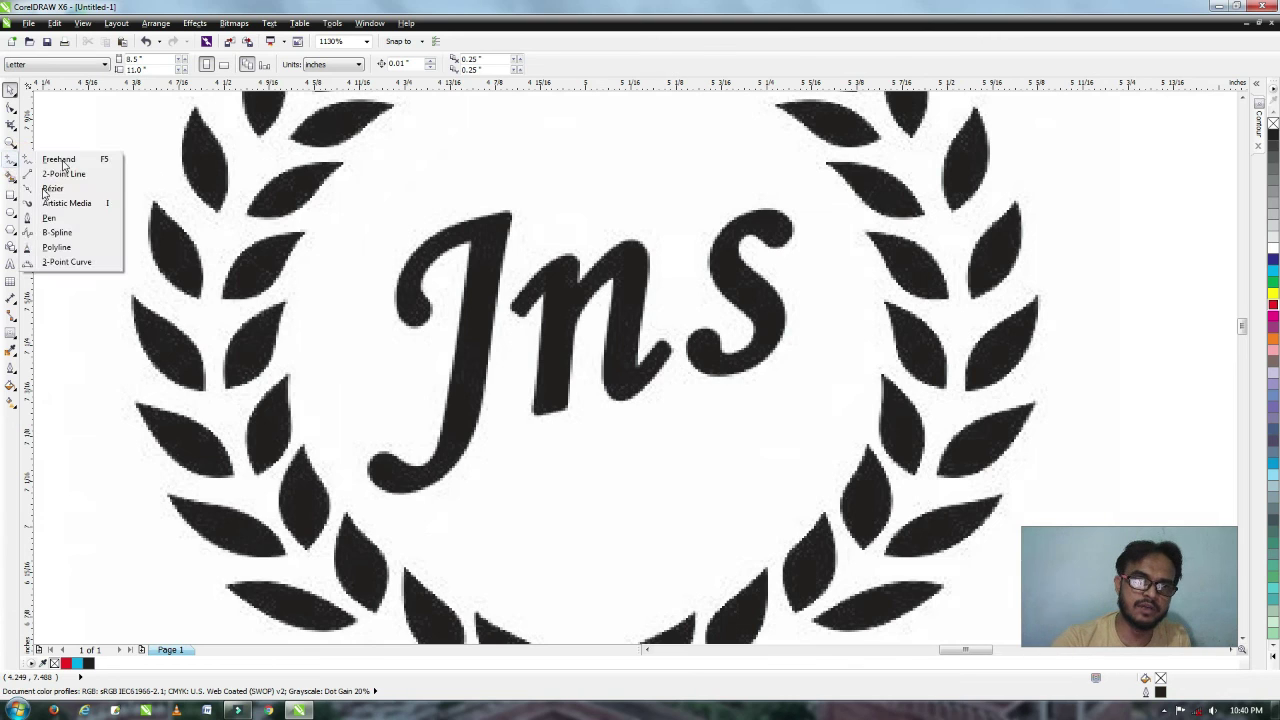
pyautogui.click(50, 188)
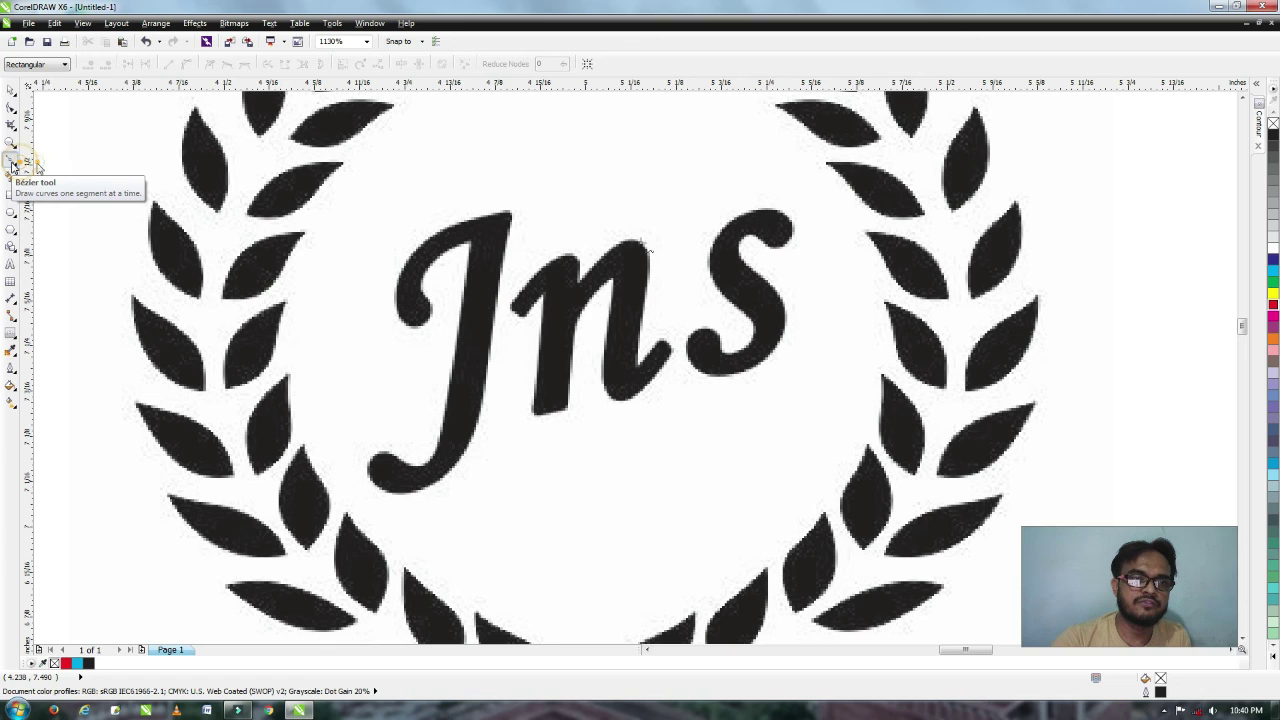
pyautogui.click(485, 258)
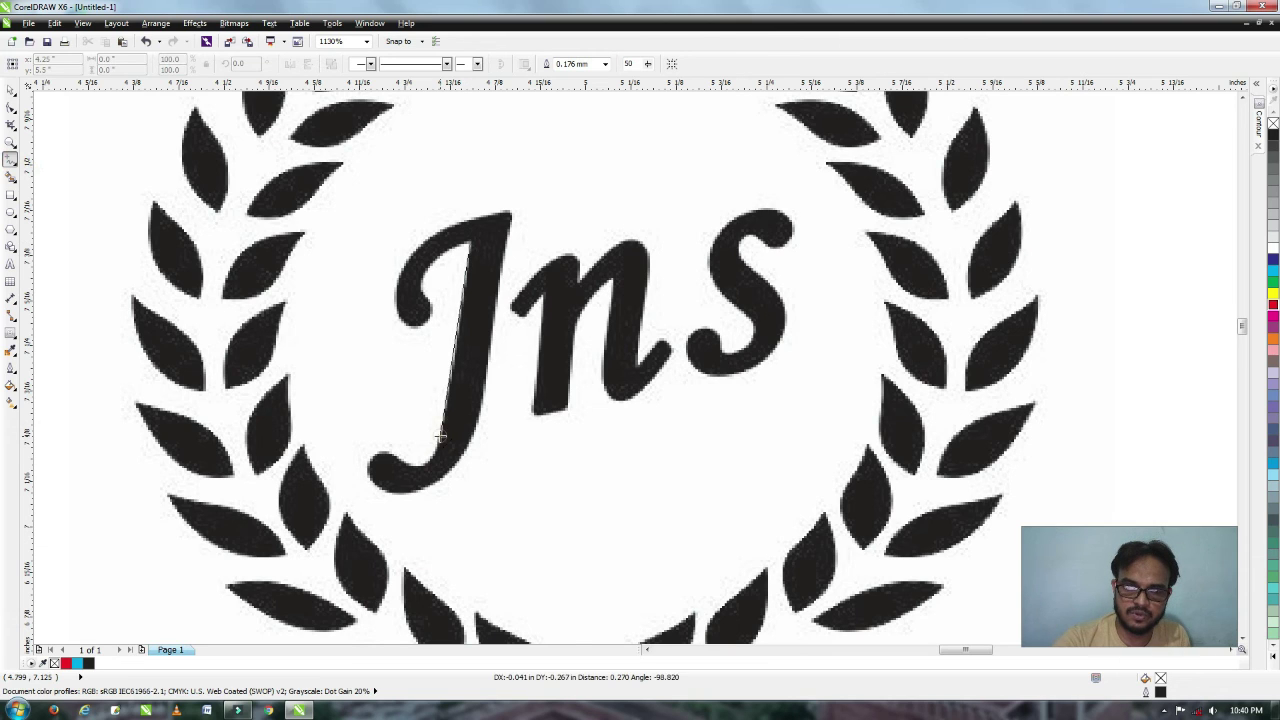
pyautogui.click(440, 436)
pyautogui.click(440, 436)
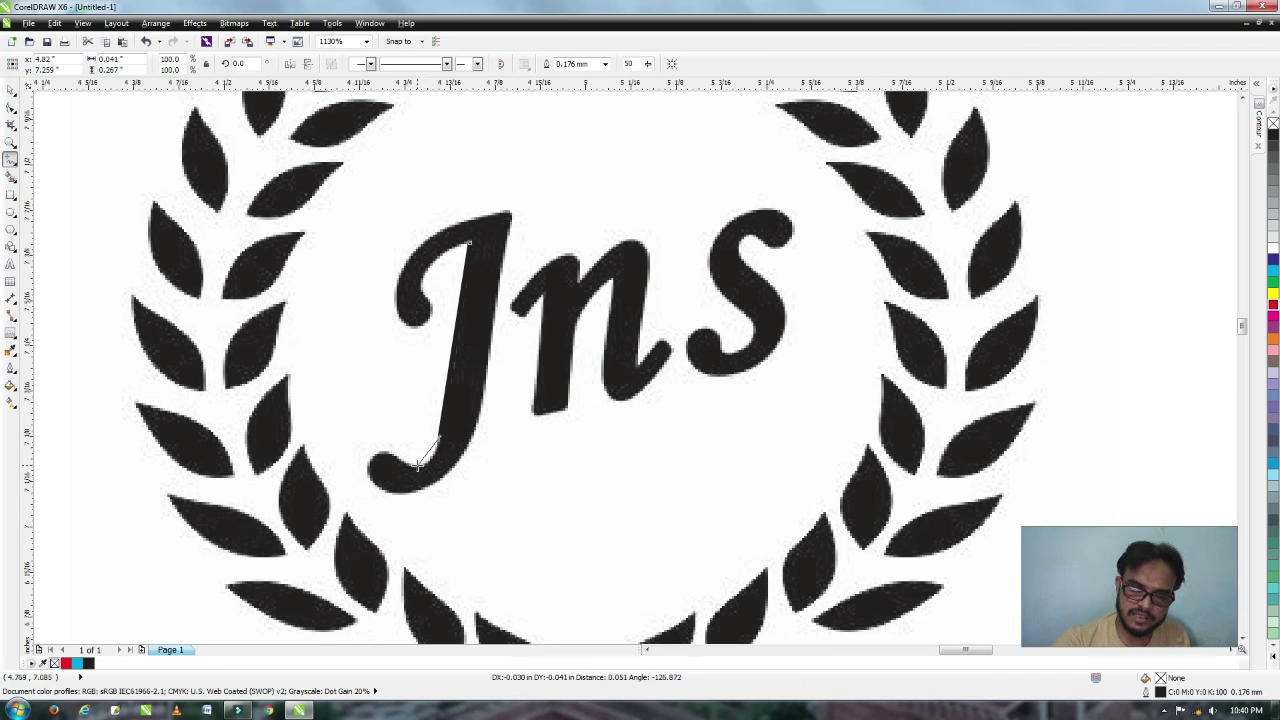
pyautogui.click(416, 461)
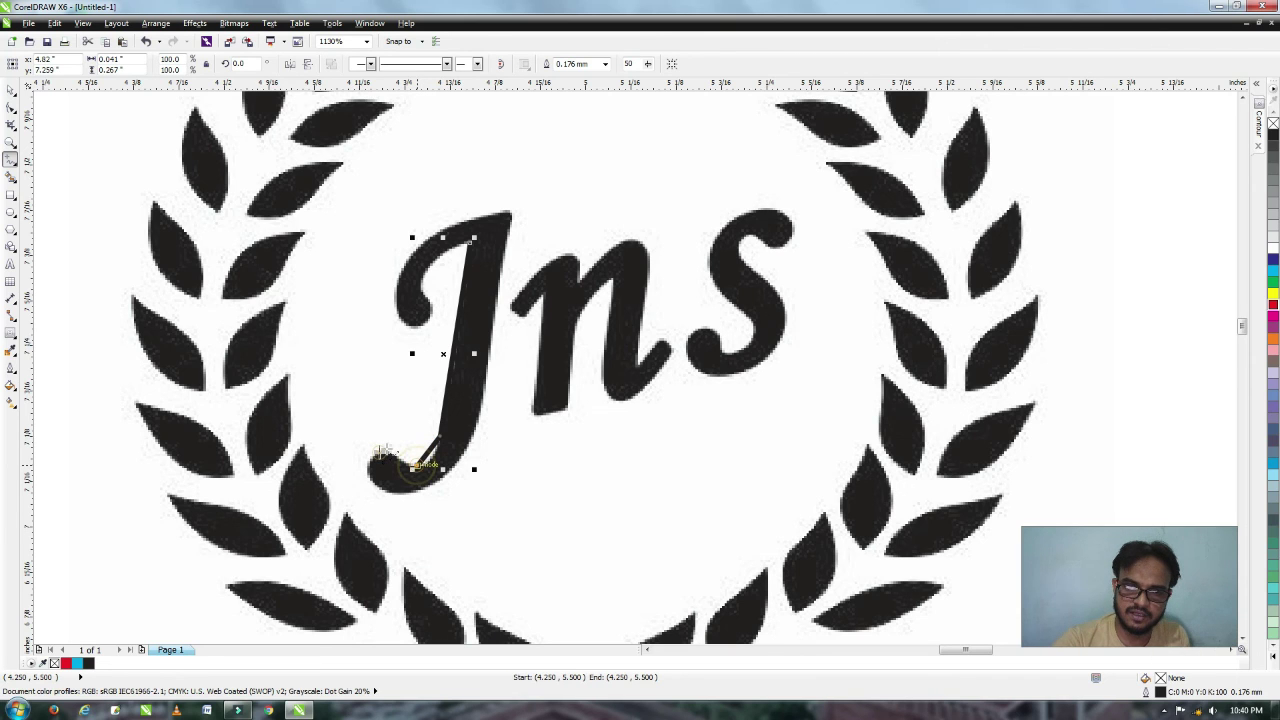
pyautogui.click(380, 456)
pyautogui.click(390, 490)
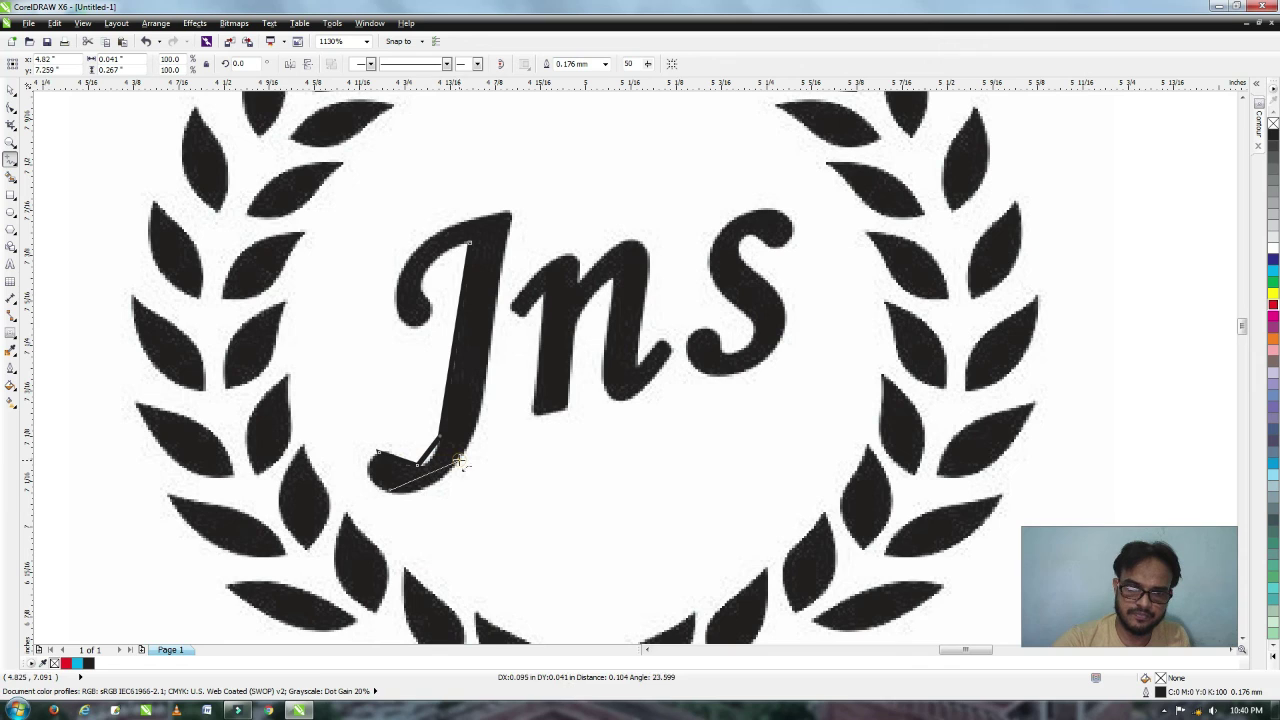
pyautogui.click(487, 380)
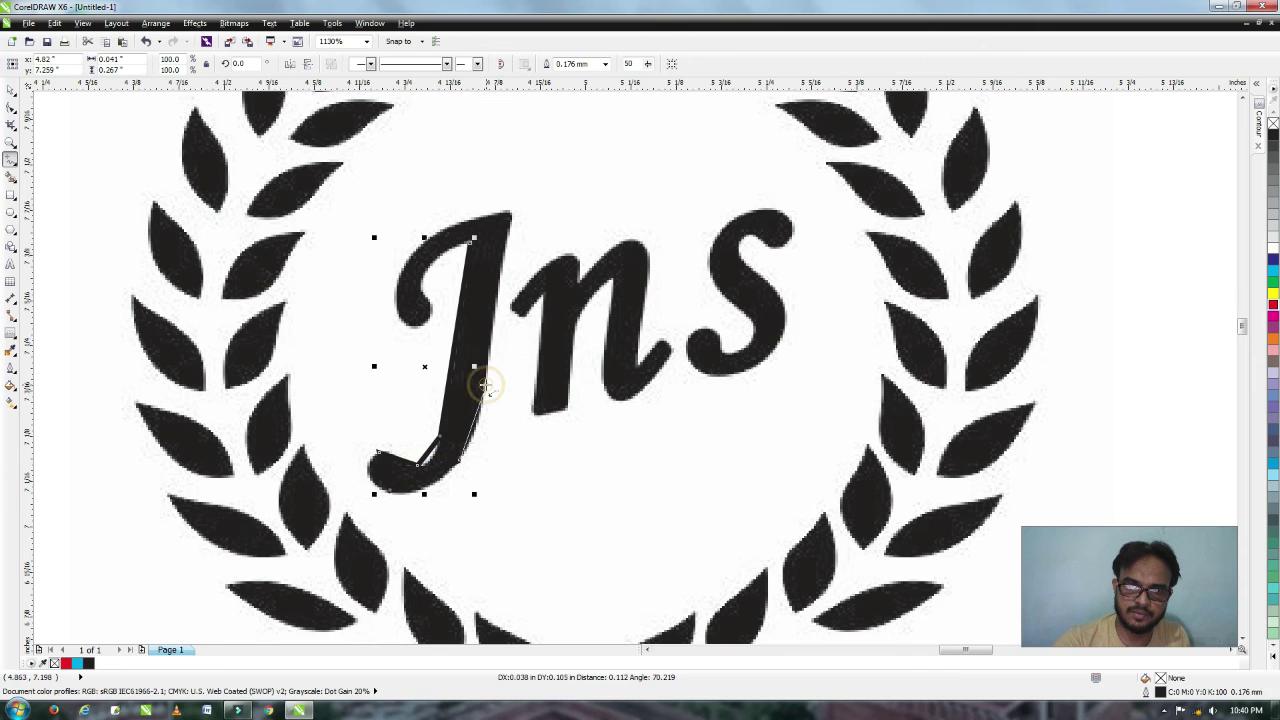
pyautogui.click(511, 212)
pyautogui.click(414, 248)
pyautogui.moveTo(405, 322); pyautogui.dragTo(433, 320)
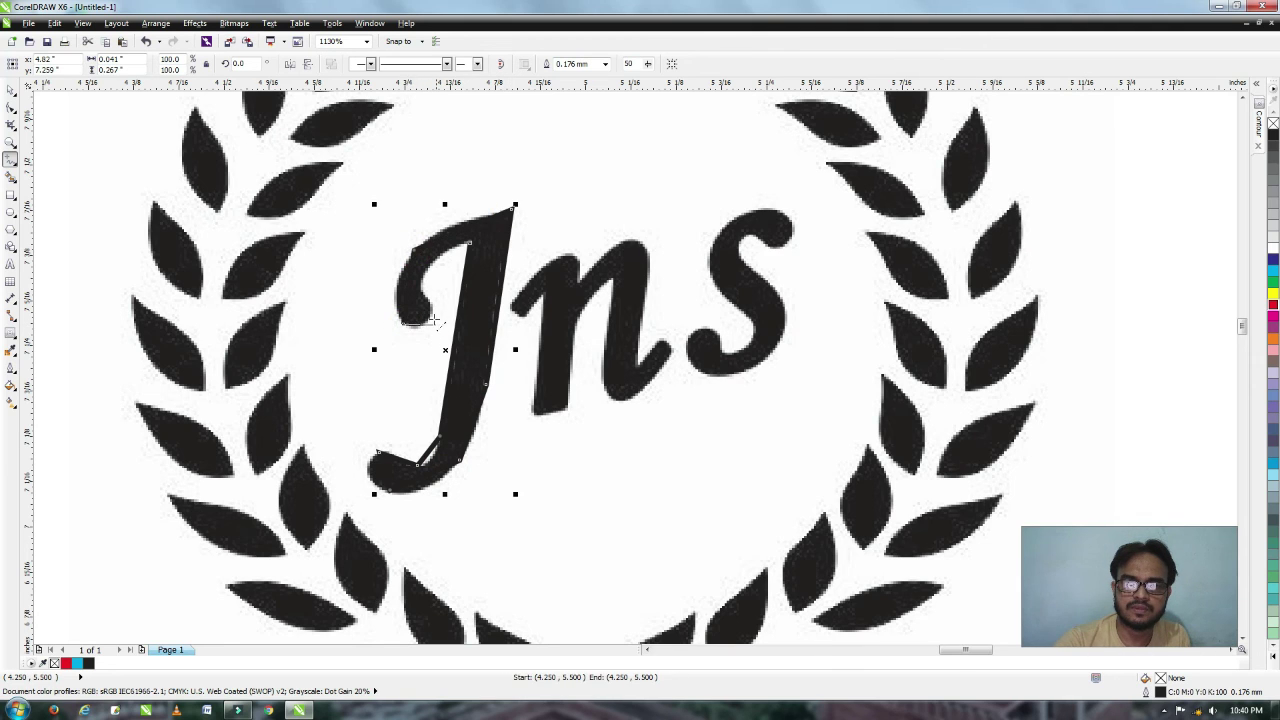
pyautogui.moveTo(423, 273); pyautogui.dragTo(470, 240)
pyautogui.click(470, 240)
# Select all nodes of the traced J outline with the Shape tool and convert its straight segments to curves.
pyautogui.click(11, 107)
pyautogui.moveTo(221, 137); pyautogui.dragTo(592, 532)
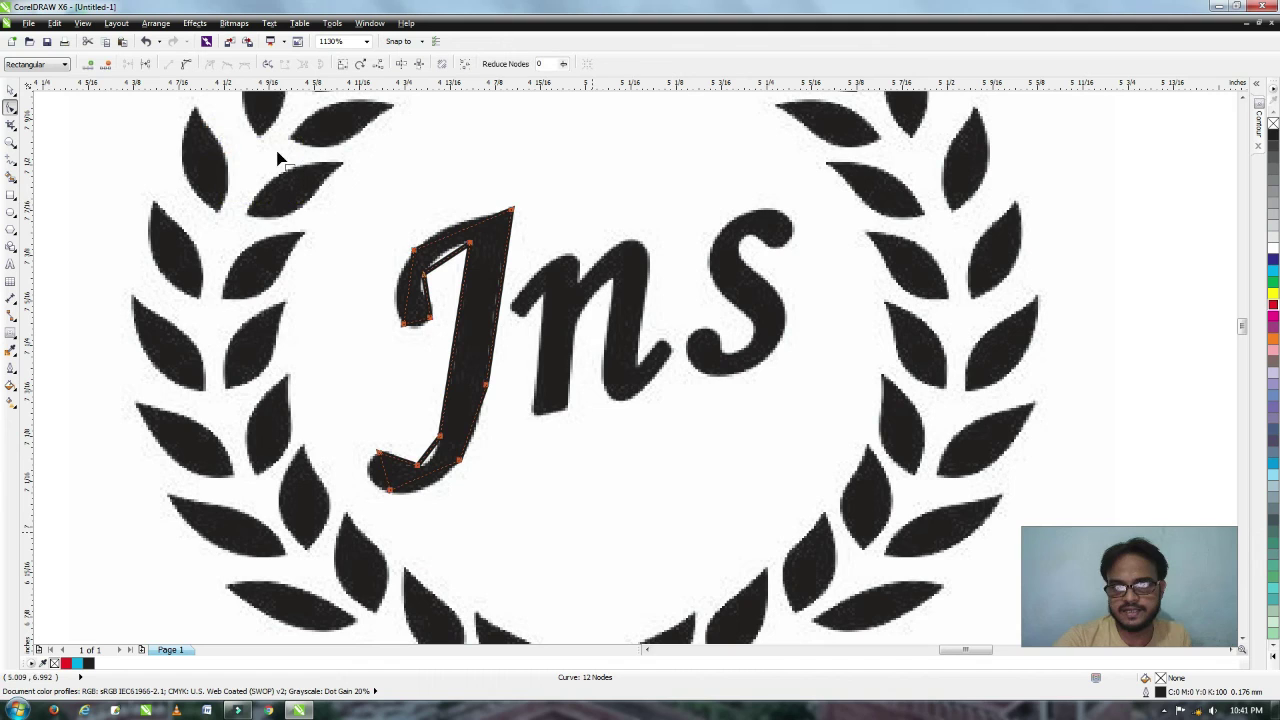
pyautogui.click(186, 66)
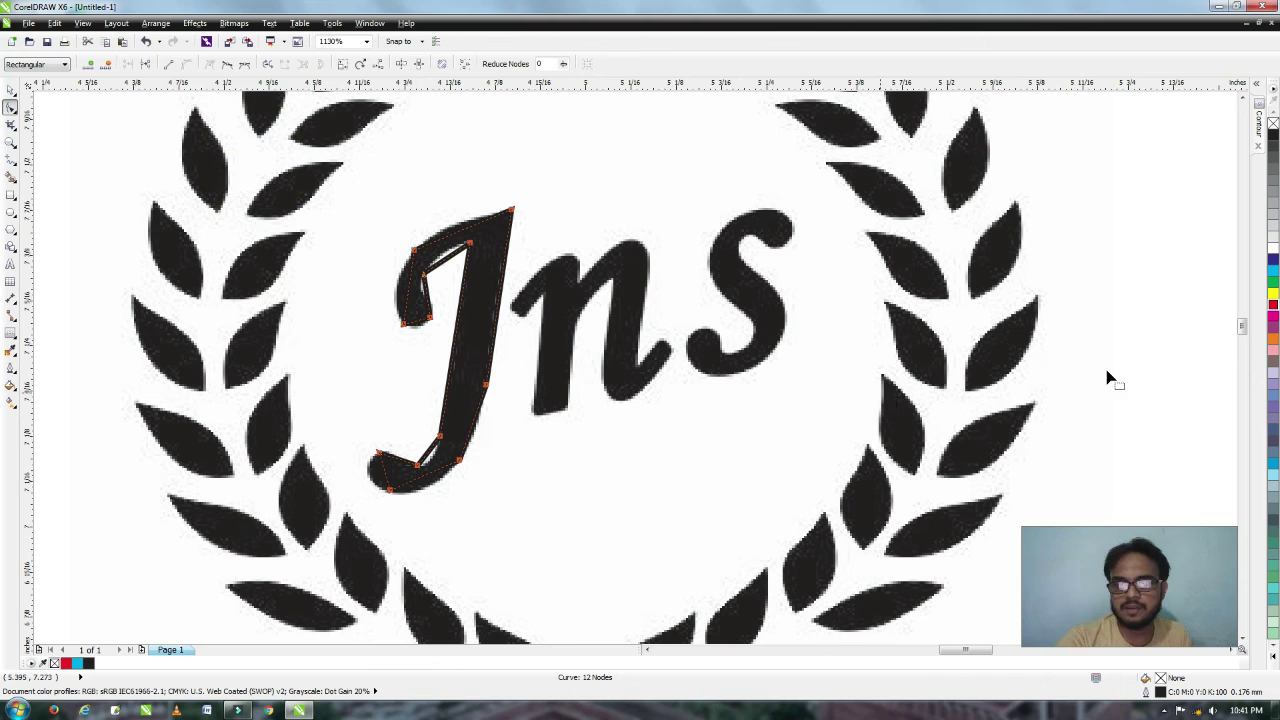
# Colour the traced J outline red and curve the lower hook's outer edge and rounded tip to match the logo.
pyautogui.moveTo(1273, 305); pyautogui.dragTo(403, 474)
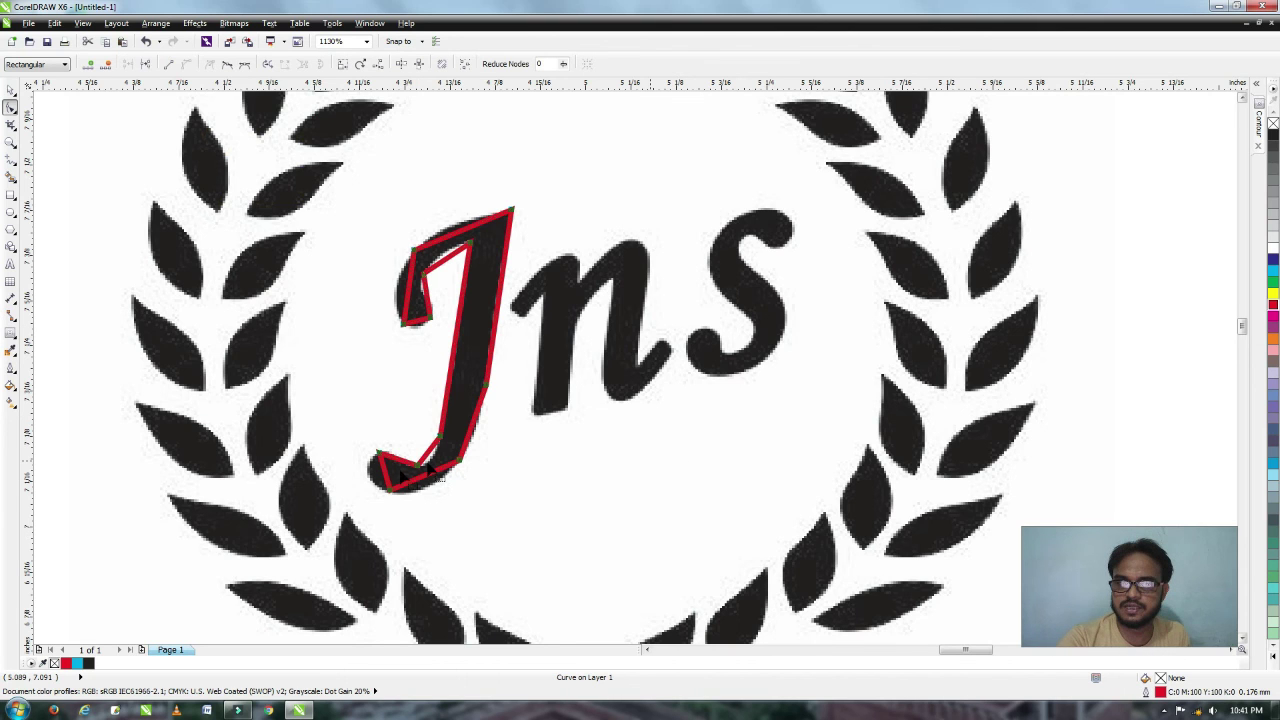
pyautogui.scroll(2, 449, 477)
pyautogui.moveTo(450, 491); pyautogui.dragTo(457, 508)
pyautogui.click(368, 476)
pyautogui.moveTo(362, 468); pyautogui.dragTo(325, 455)
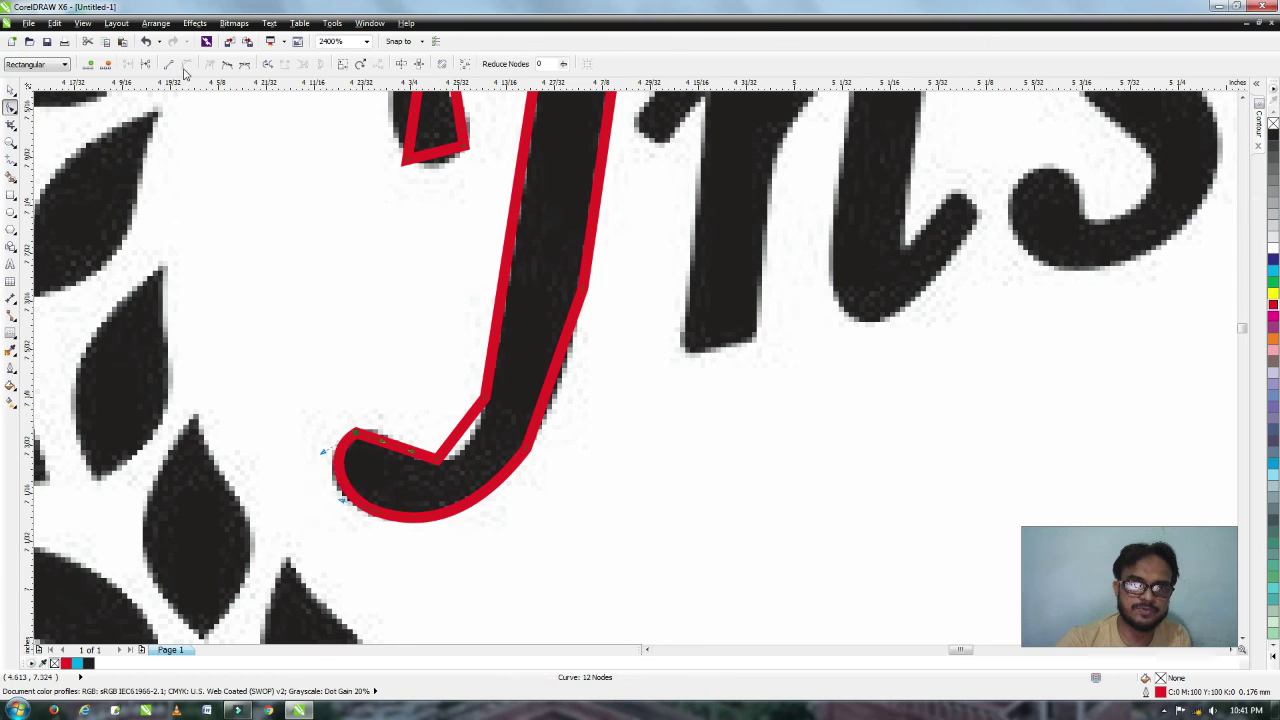
# Curve the J outline's inner bend above the lower hook and the outer edge of the lower stem.
pyautogui.click(461, 429)
pyautogui.moveTo(464, 439); pyautogui.dragTo(468, 443)
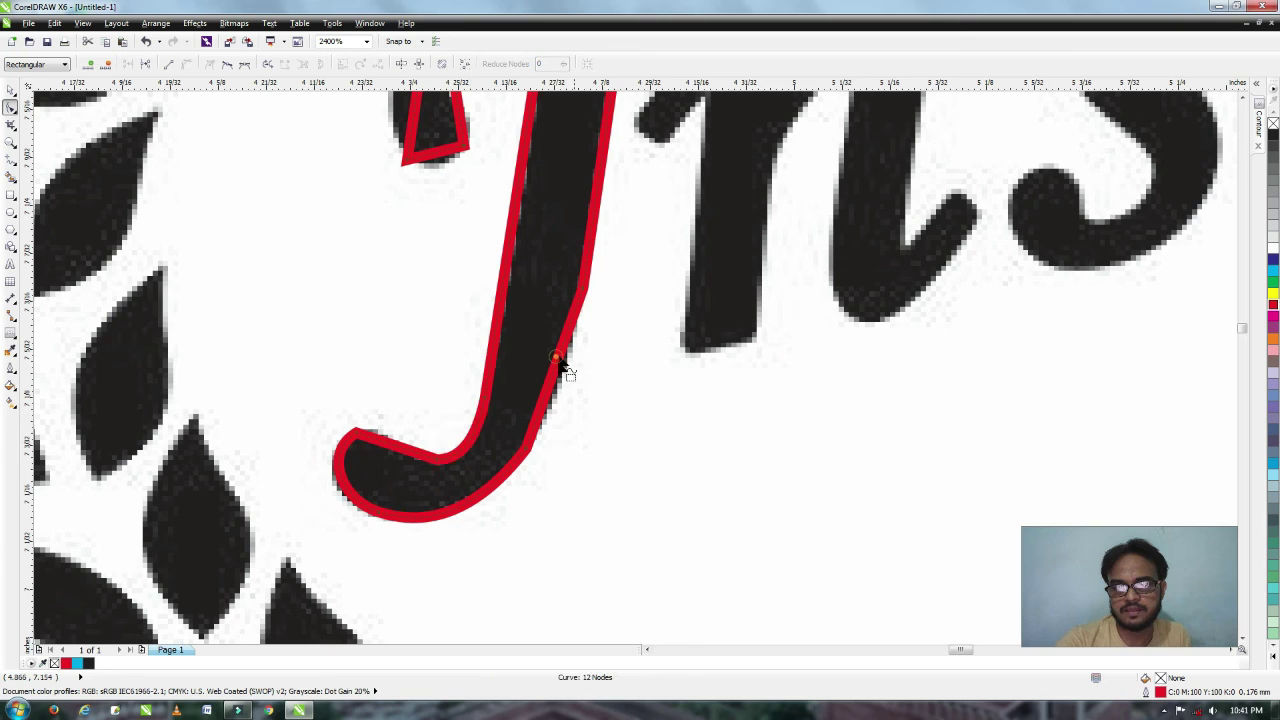
pyautogui.click(558, 358)
pyautogui.moveTo(560, 361); pyautogui.dragTo(566, 368)
pyautogui.moveTo(335, 412); pyautogui.dragTo(380, 438)
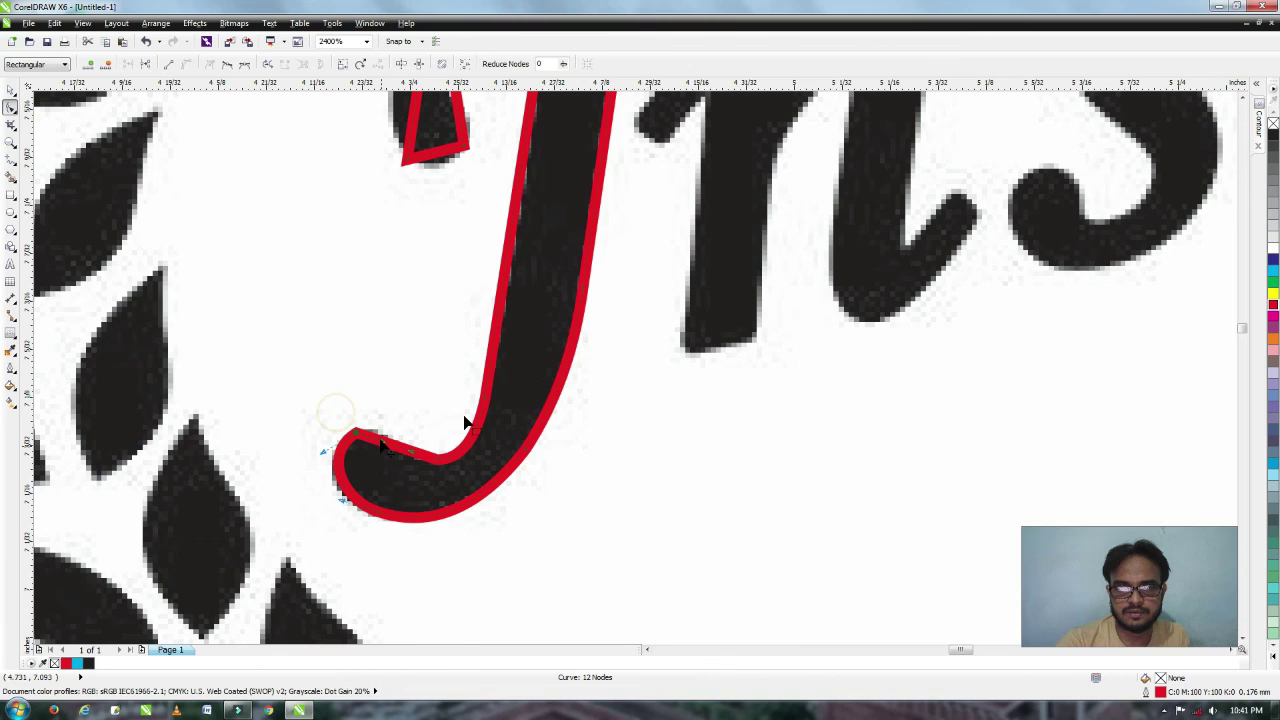
# Bend the upper edge of the J's lower hook and adjust its node handles so it flows smoothly into the stem.
pyautogui.scroll(2, 451, 437)
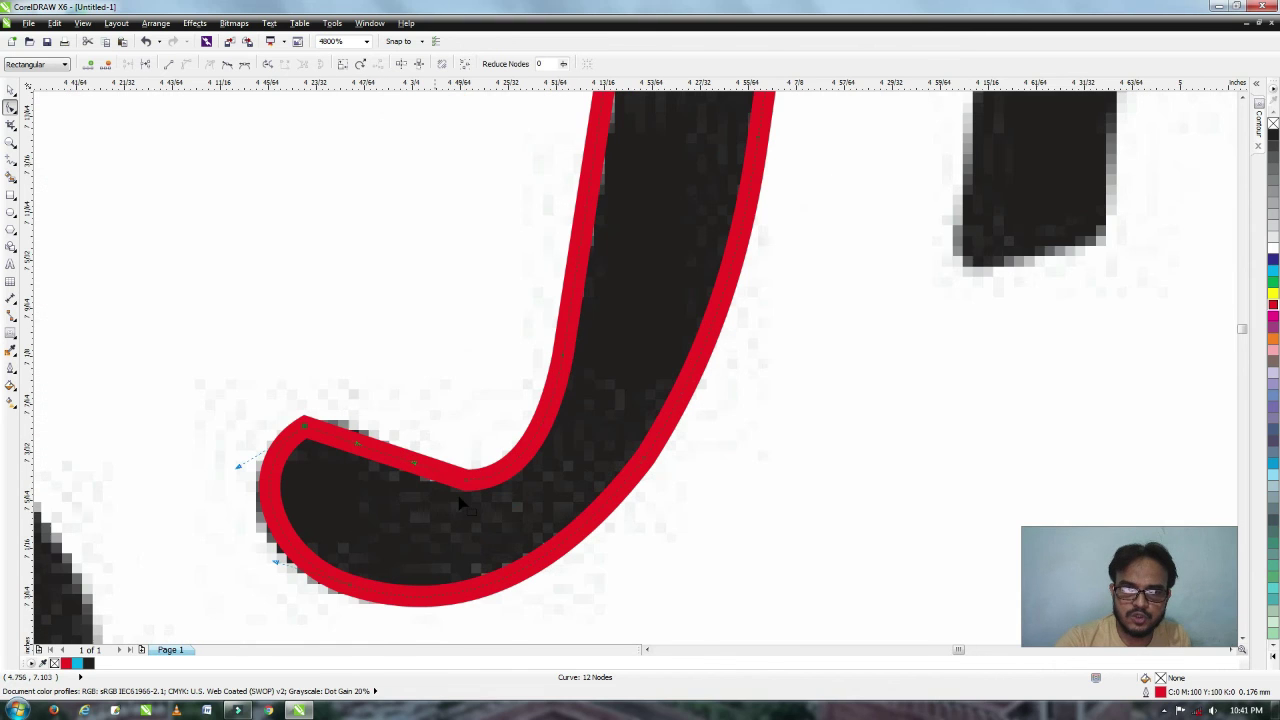
pyautogui.moveTo(427, 416); pyautogui.dragTo(514, 500)
pyautogui.moveTo(360, 437); pyautogui.dragTo(362, 406)
pyautogui.click(515, 406)
pyautogui.moveTo(464, 496); pyautogui.dragTo(399, 493)
pyautogui.moveTo(511, 481); pyautogui.dragTo(522, 470)
pyautogui.moveTo(399, 493); pyautogui.dragTo(395, 490)
pyautogui.moveTo(525, 469); pyautogui.dragTo(515, 478)
# Set the J outline's width to 0.1 mm.
pyautogui.scroll(-1, 389, 462)
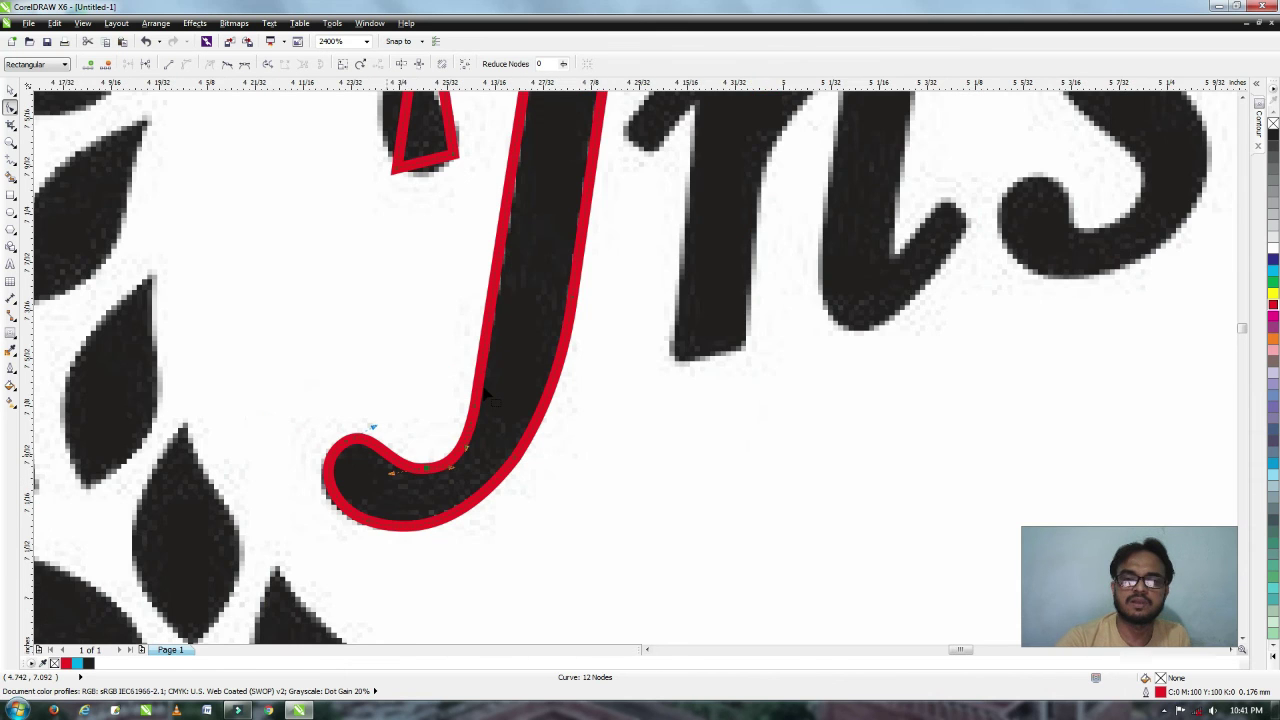
pyautogui.scroll(-1, 371, 429)
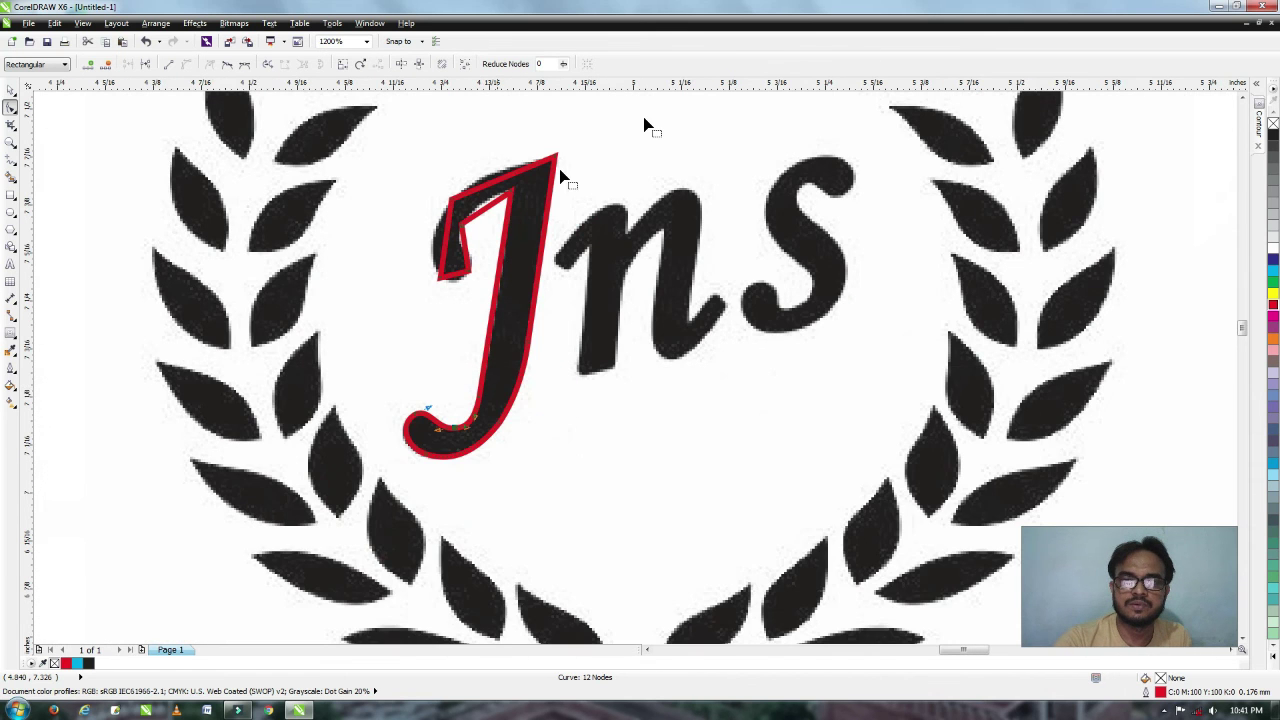
pyautogui.press('space')
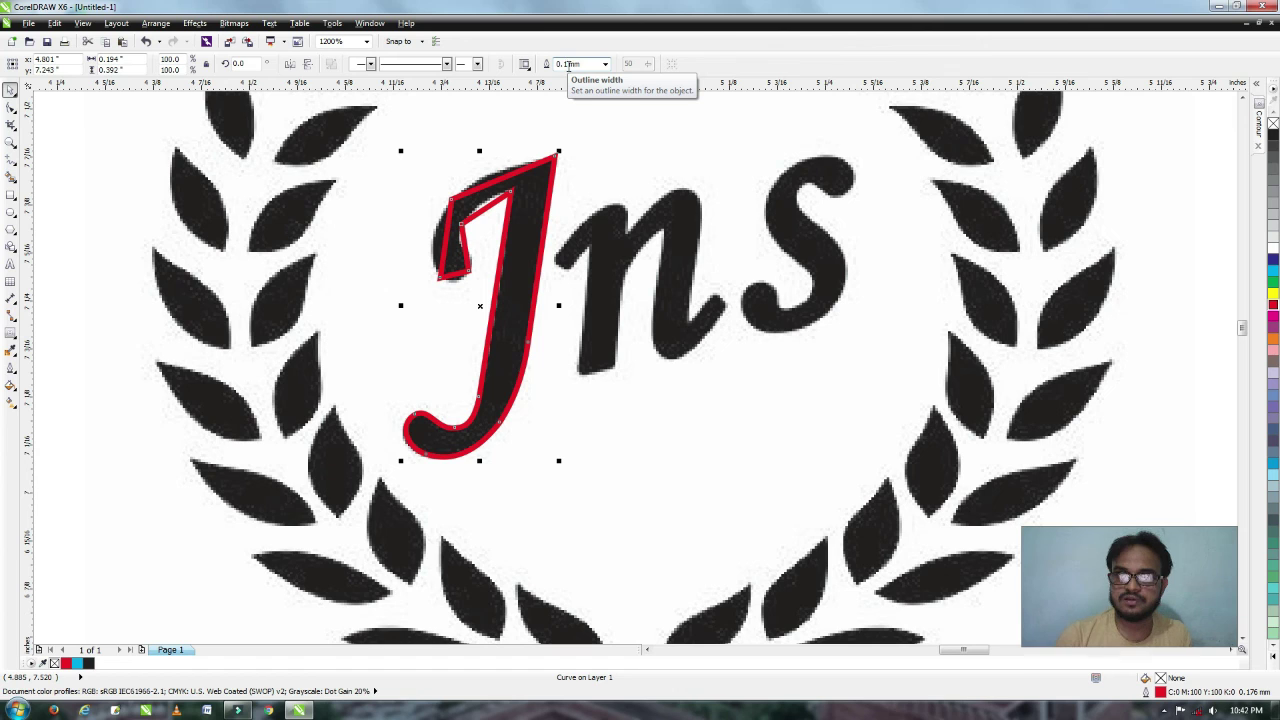
pyautogui.press('Return')
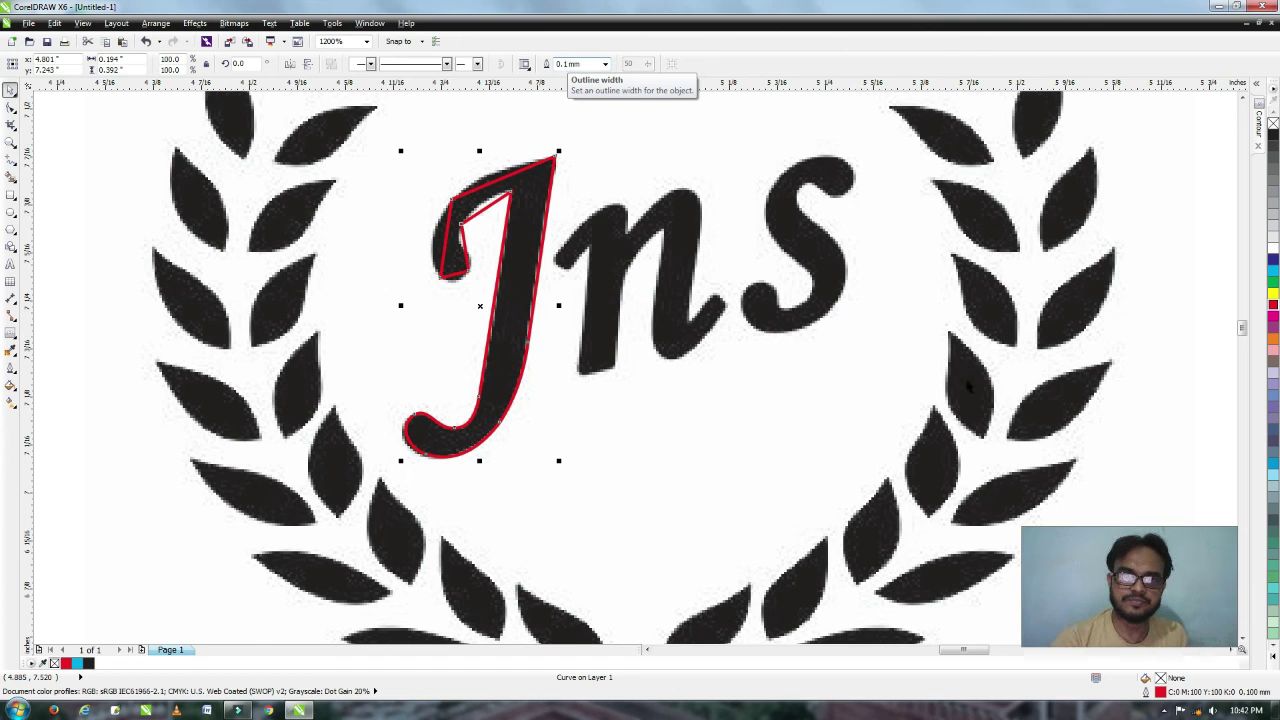
# Curve the top and outer edges of the J's upper hook with the Shape tool to follow the logo.
pyautogui.press('z')
pyautogui.moveTo(359, 111); pyautogui.dragTo(664, 329)
pyautogui.click(10, 109)
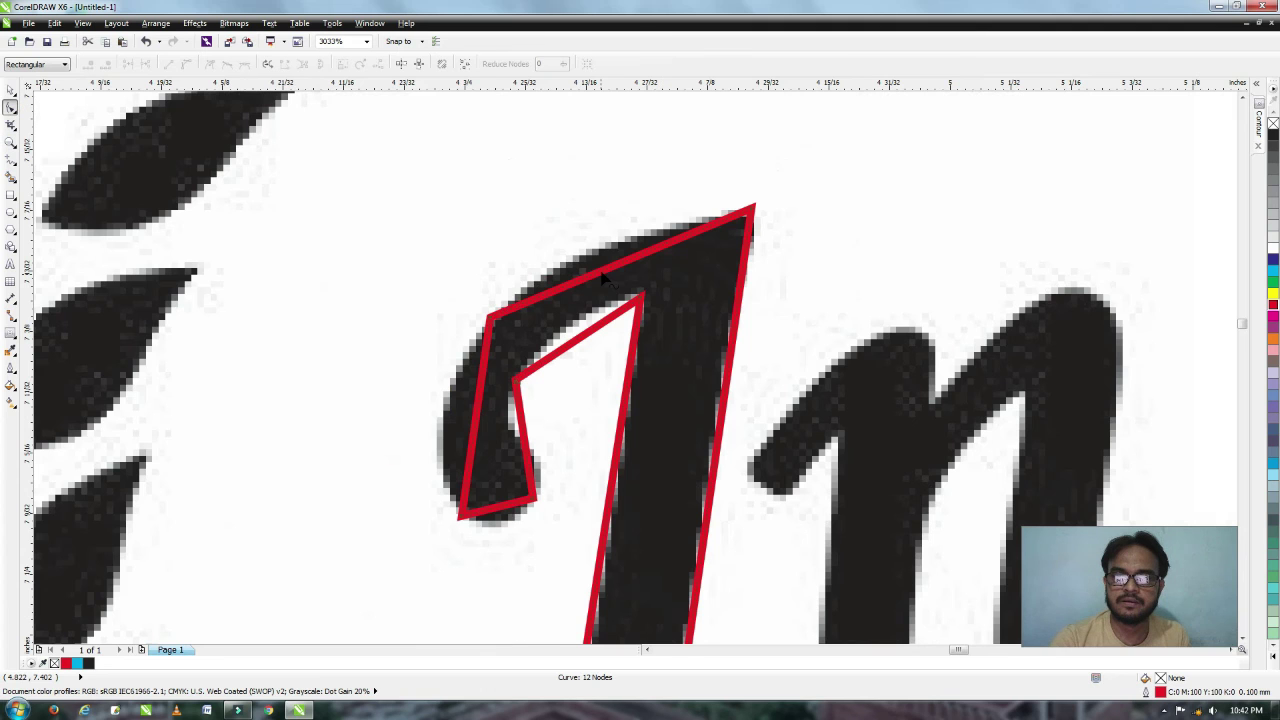
pyautogui.moveTo(603, 271); pyautogui.dragTo(515, 372)
pyautogui.moveTo(477, 416); pyautogui.dragTo(453, 420)
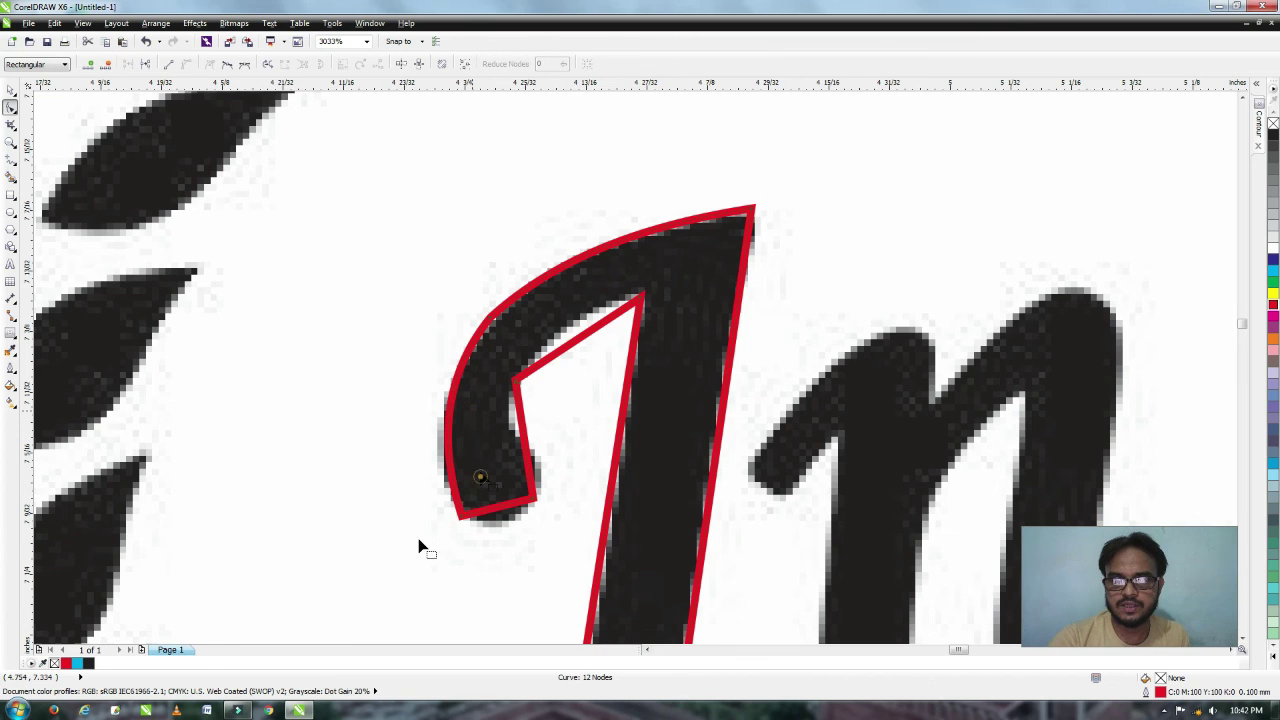
# Round the end of the J's upper hook by bending its segments and adjusting the node handles around the tip.
pyautogui.click(502, 510)
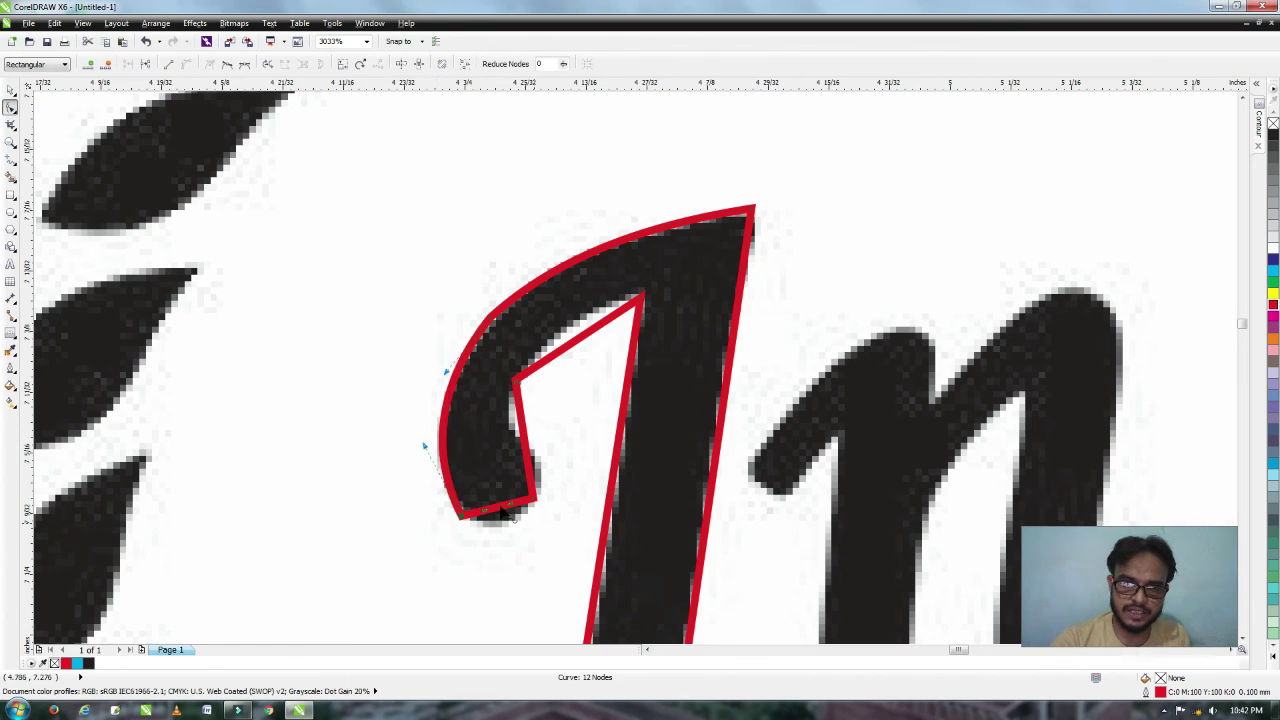
pyautogui.moveTo(522, 463); pyautogui.dragTo(542, 461)
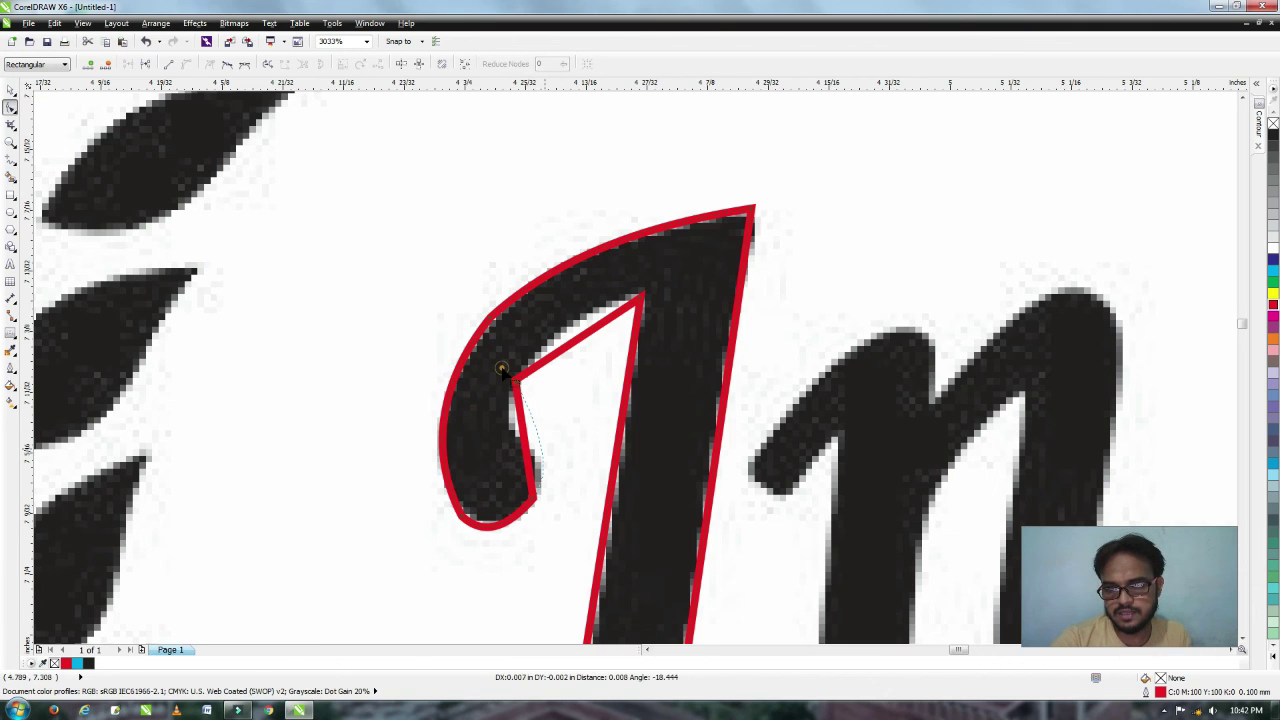
pyautogui.moveTo(534, 429); pyautogui.dragTo(556, 455)
pyautogui.moveTo(506, 529); pyautogui.dragTo(520, 531)
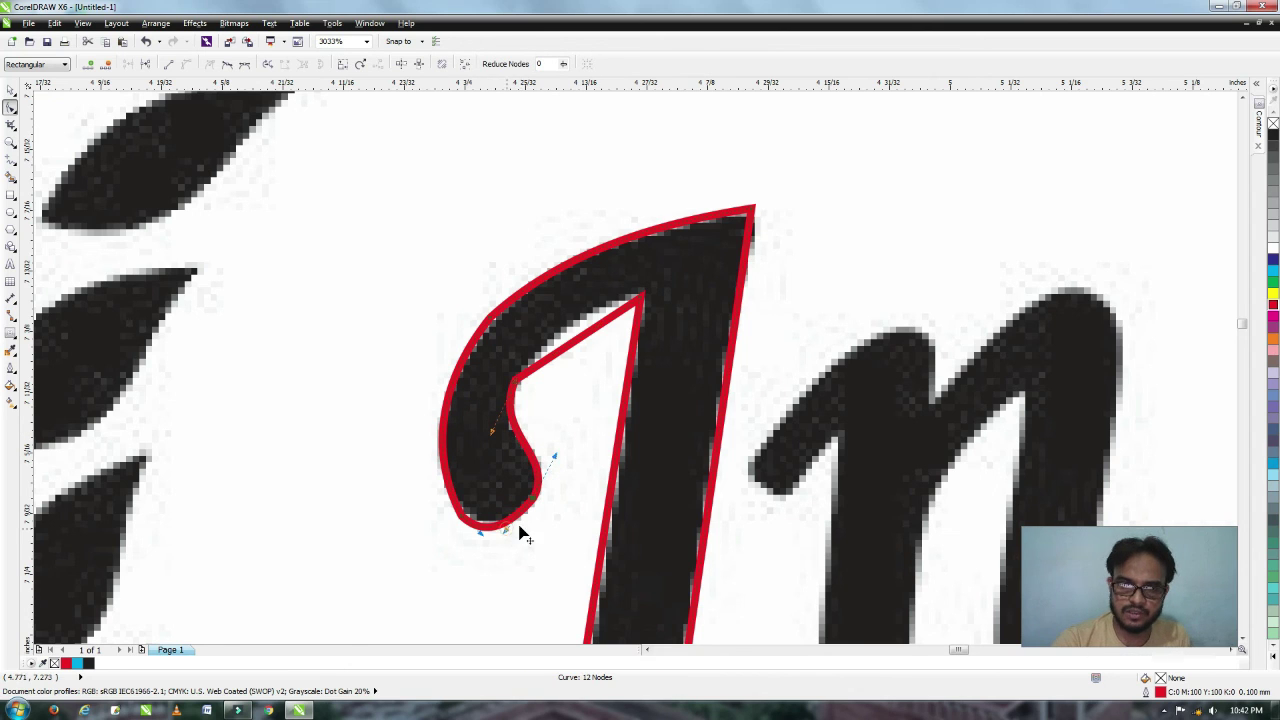
pyautogui.moveTo(433, 542); pyautogui.dragTo(478, 502)
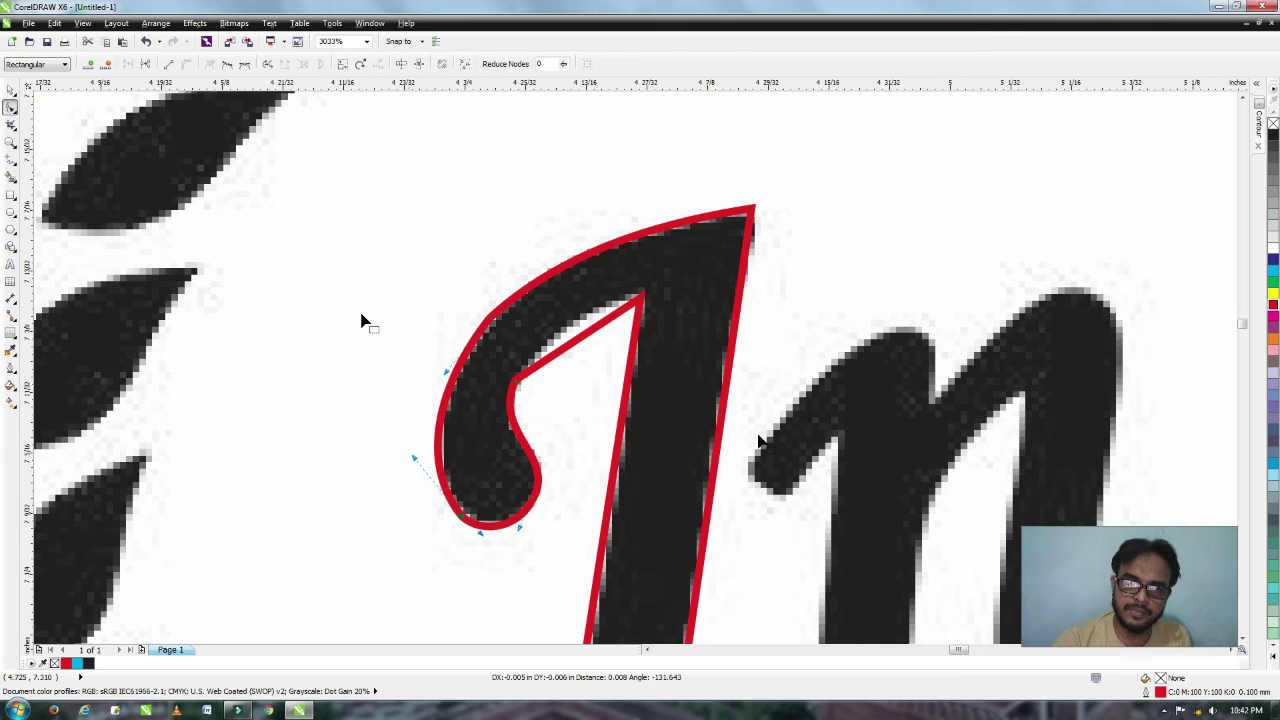
# Add a node on the upper hook's top edge, delete the old outer-bend node, and refine the hook's outer and inner curves.
pyautogui.doubleClick(576, 262)
pyautogui.moveTo(446, 275); pyautogui.dragTo(528, 343)
pyautogui.press('Delete')
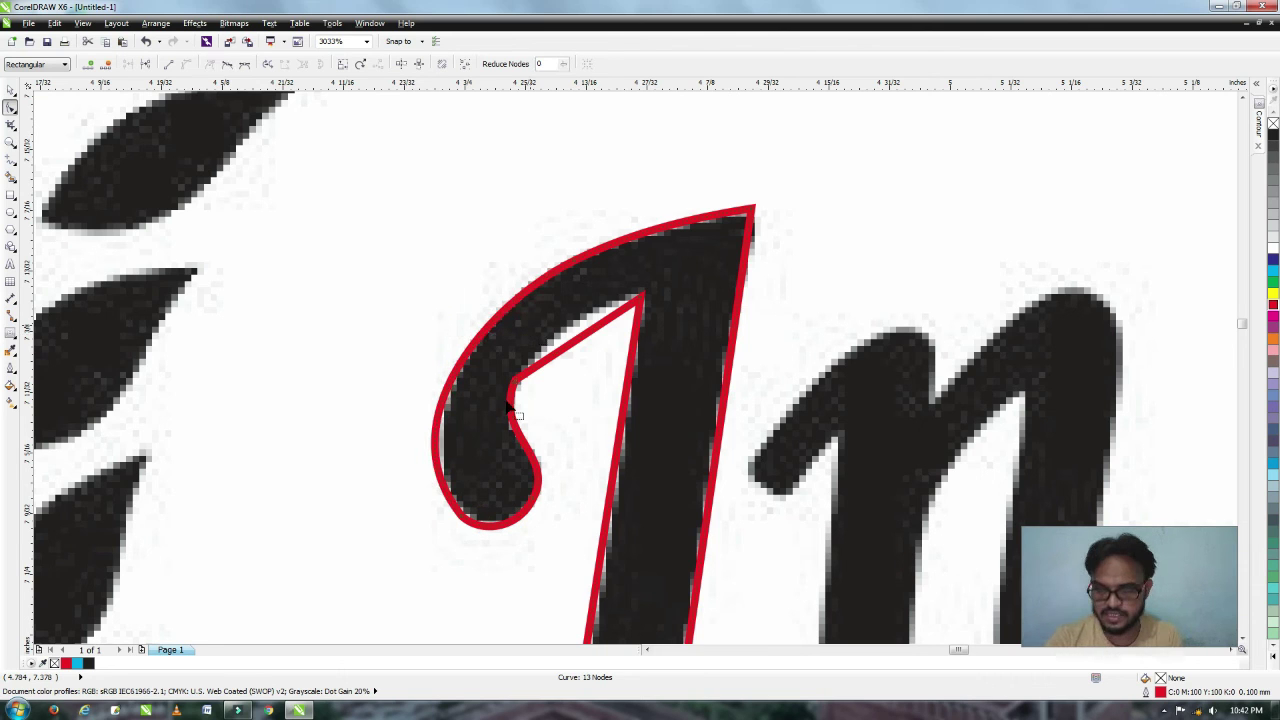
pyautogui.click(440, 462)
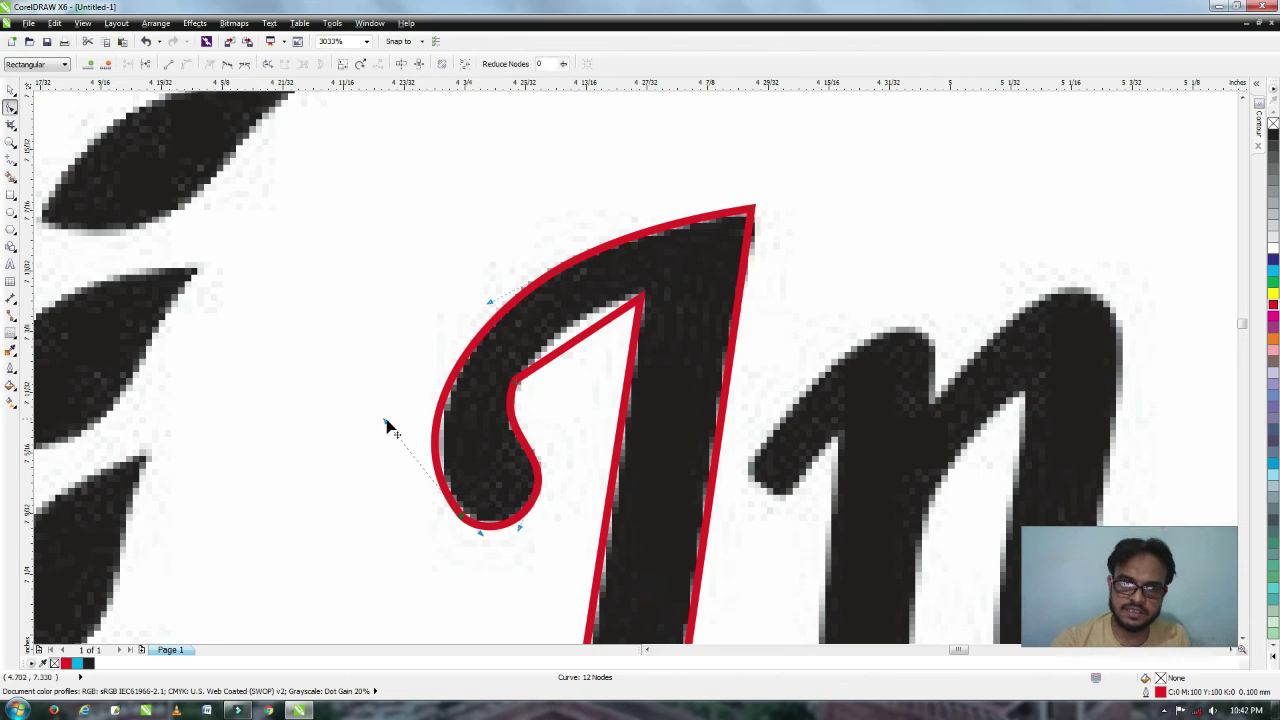
pyautogui.moveTo(387, 422); pyautogui.dragTo(395, 424)
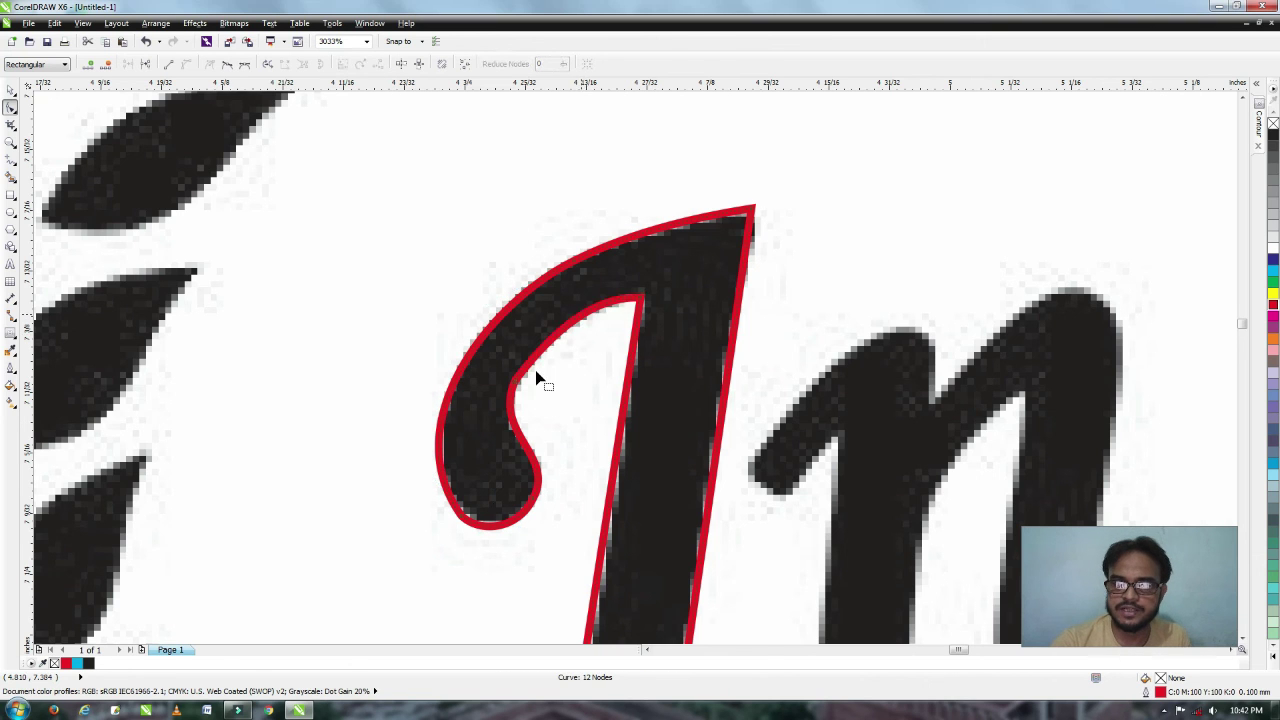
# Fill the traced J with red and remove its outline.
pyautogui.scroll(-3, 534, 374)
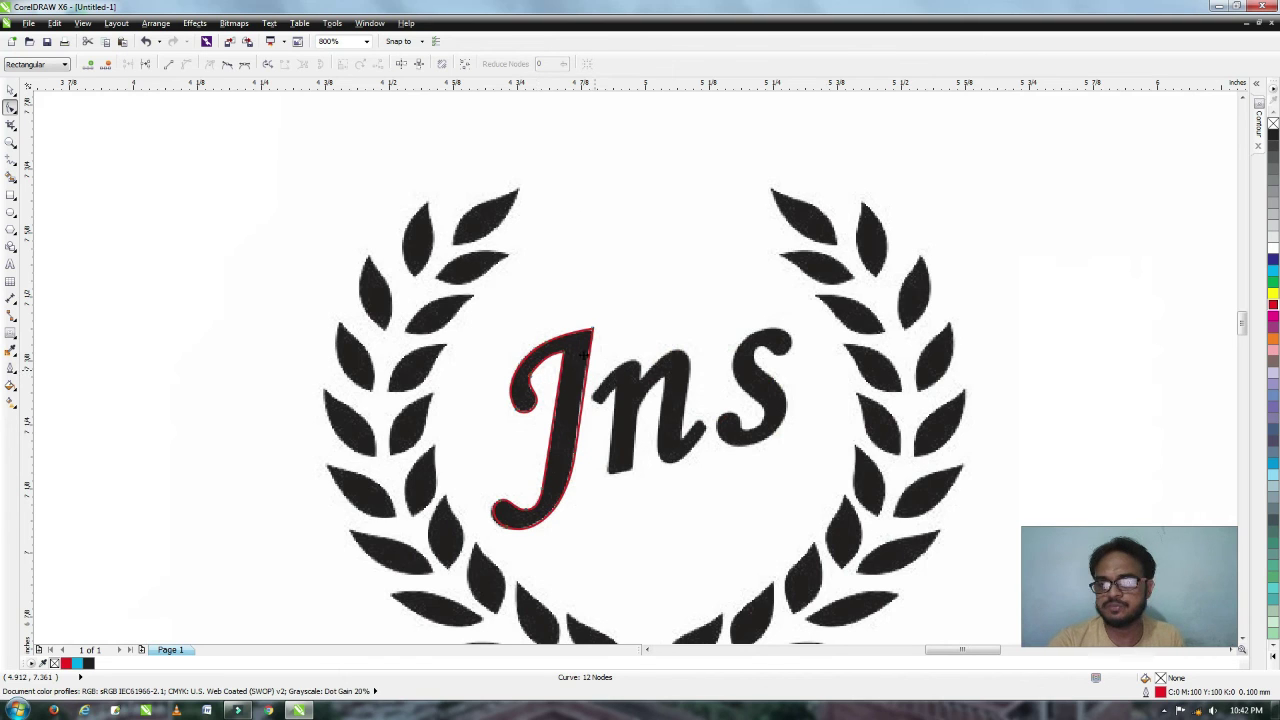
pyautogui.press('space')
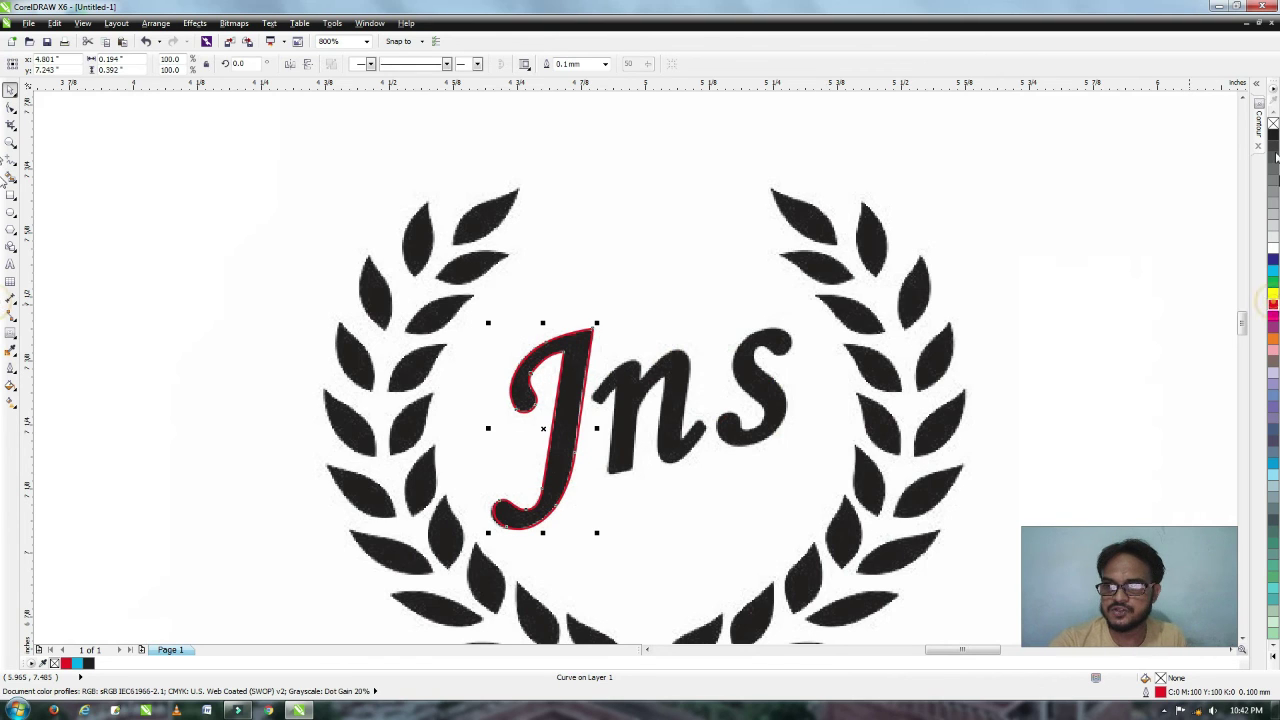
pyautogui.click(1273, 304)
pyautogui.rightClick(1273, 123)
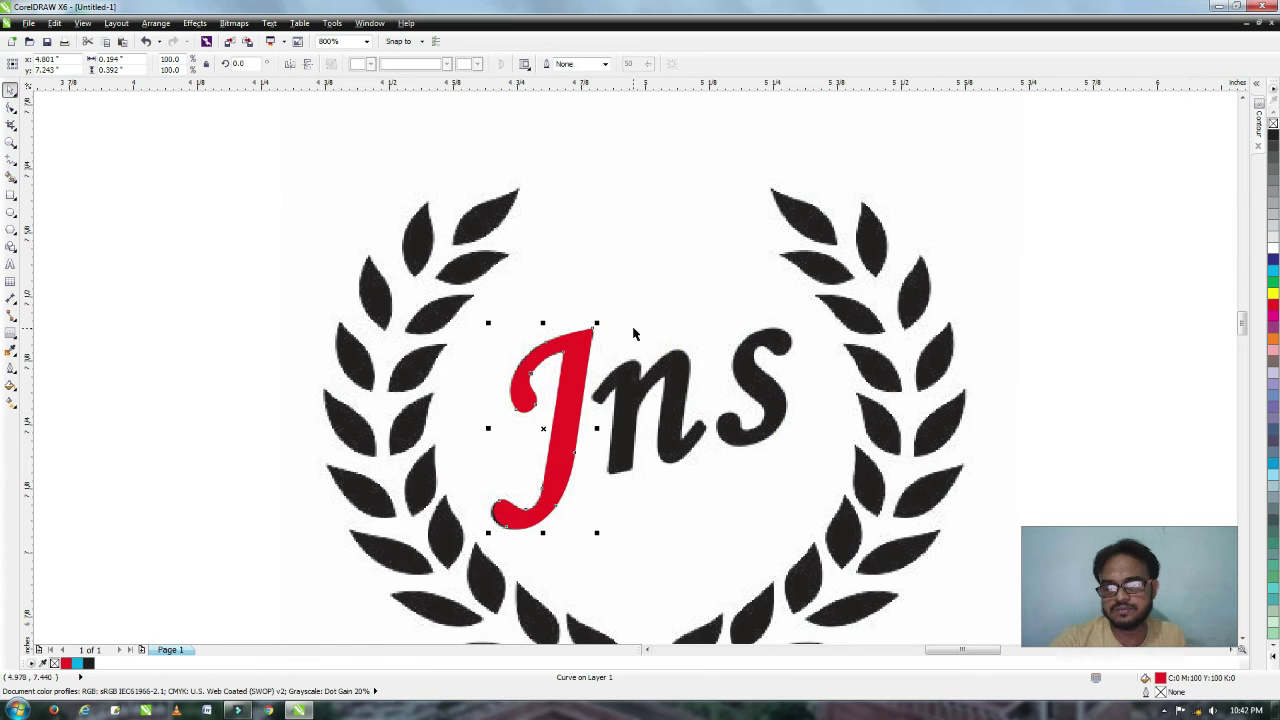
pyautogui.press('z')
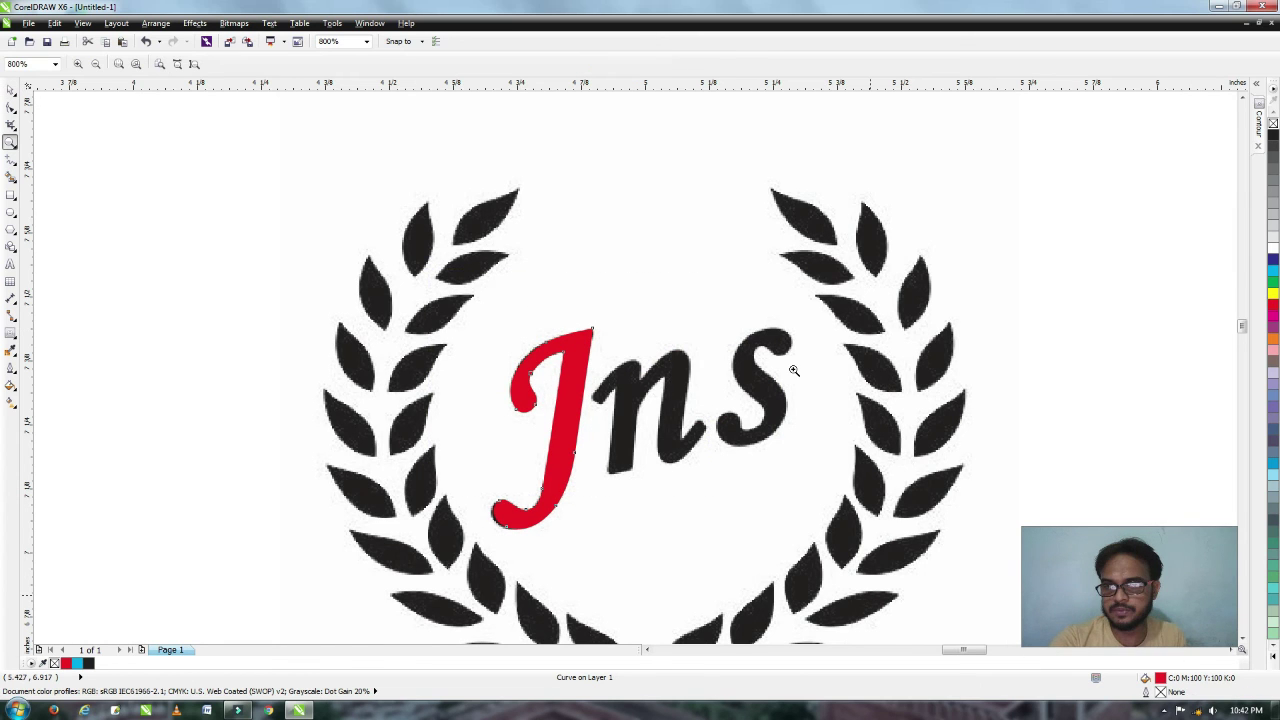
pyautogui.click(792, 373)
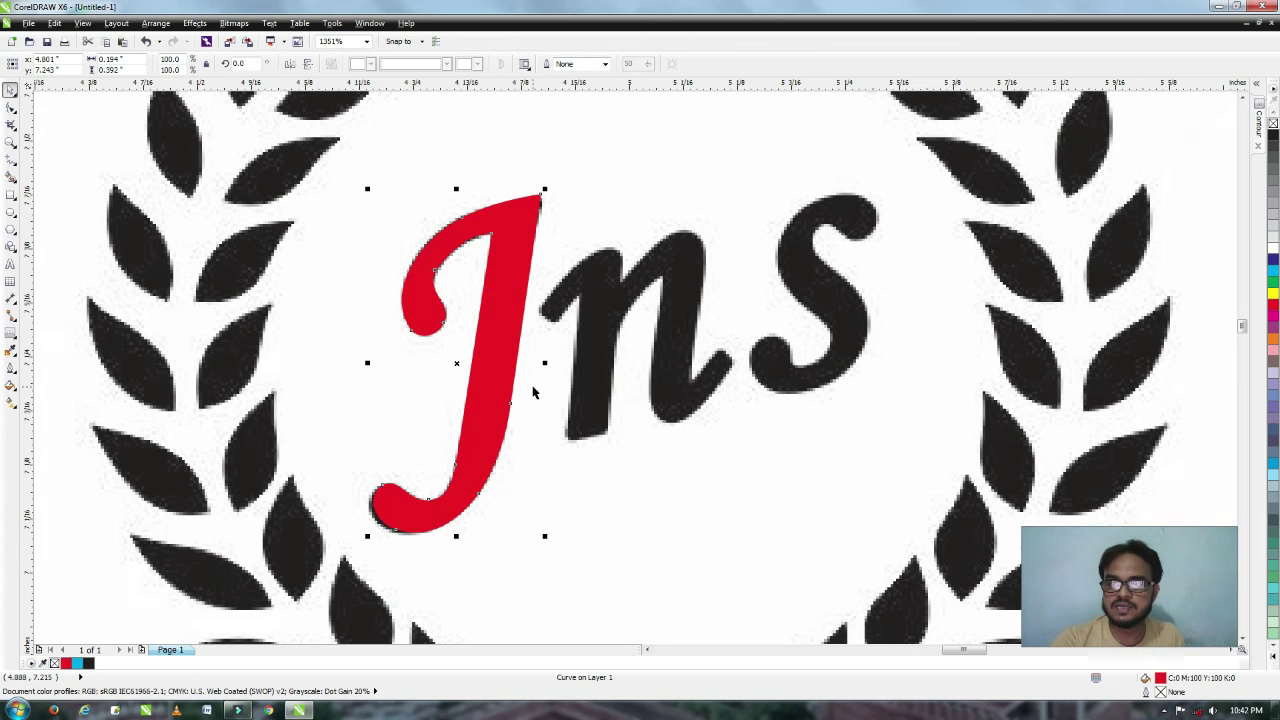
pyautogui.scroll(-5, 513, 428)
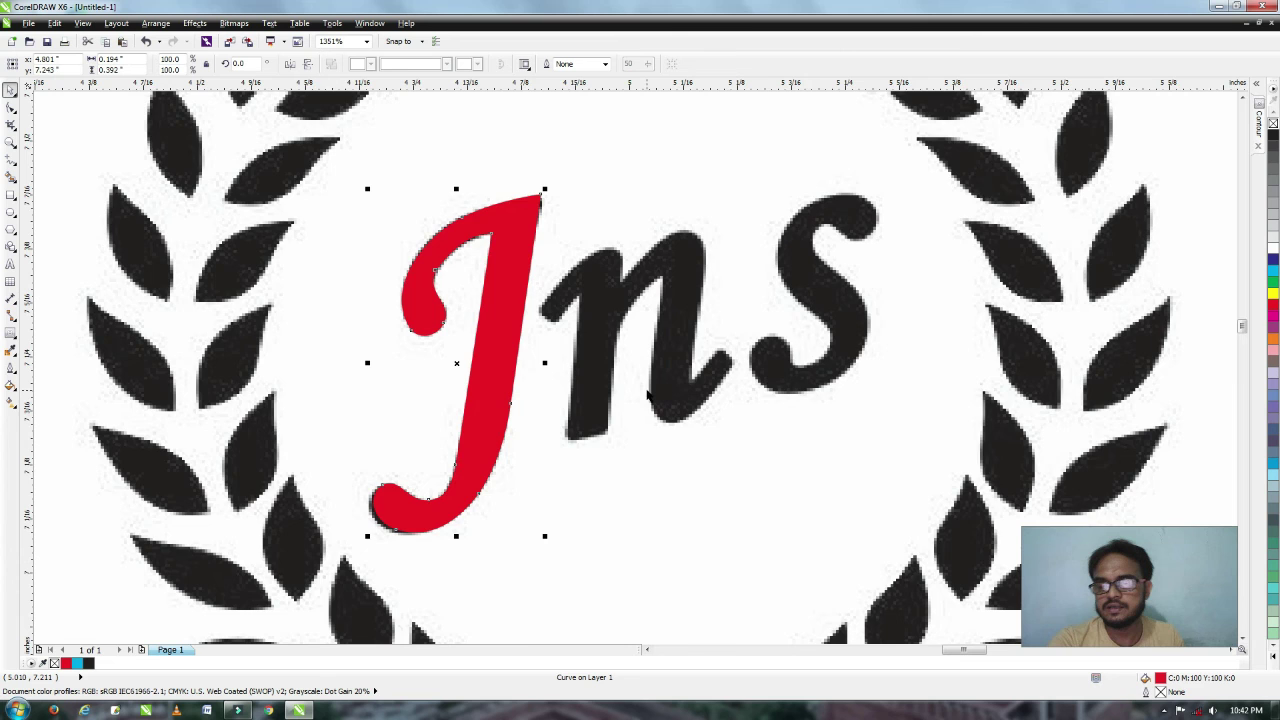